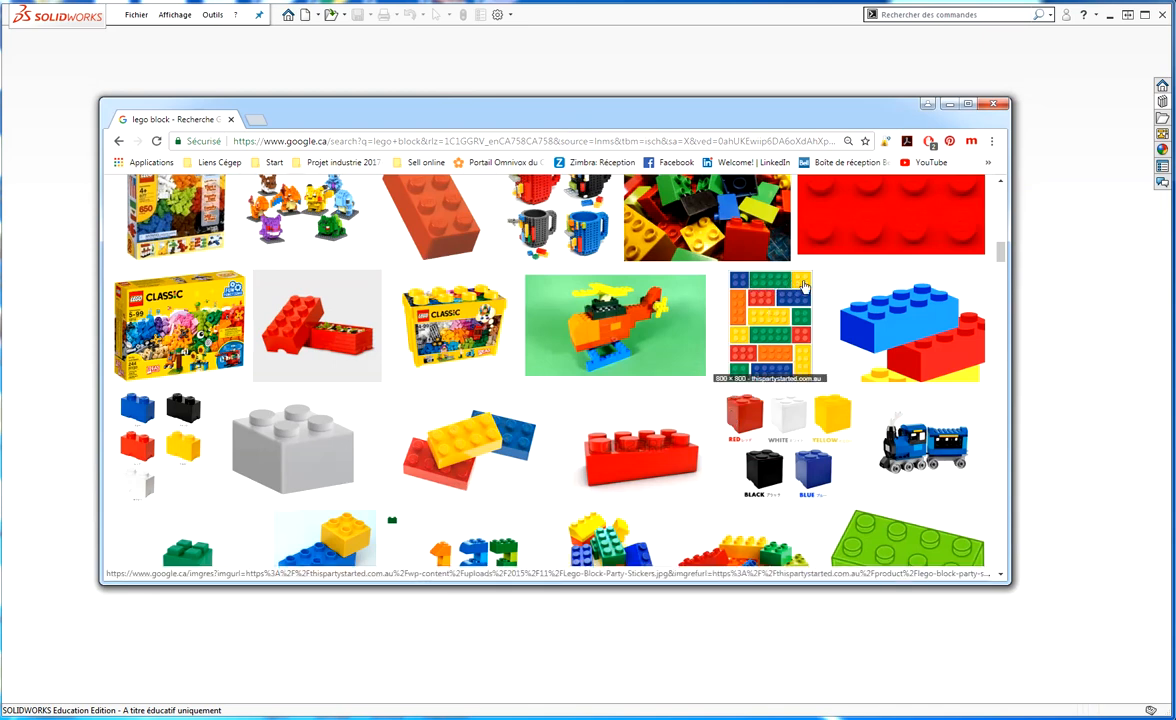
Step: Review the LEGO block images, the configurations video and the brick drawing's two pages as modelling references
mouse_move(763, 369)
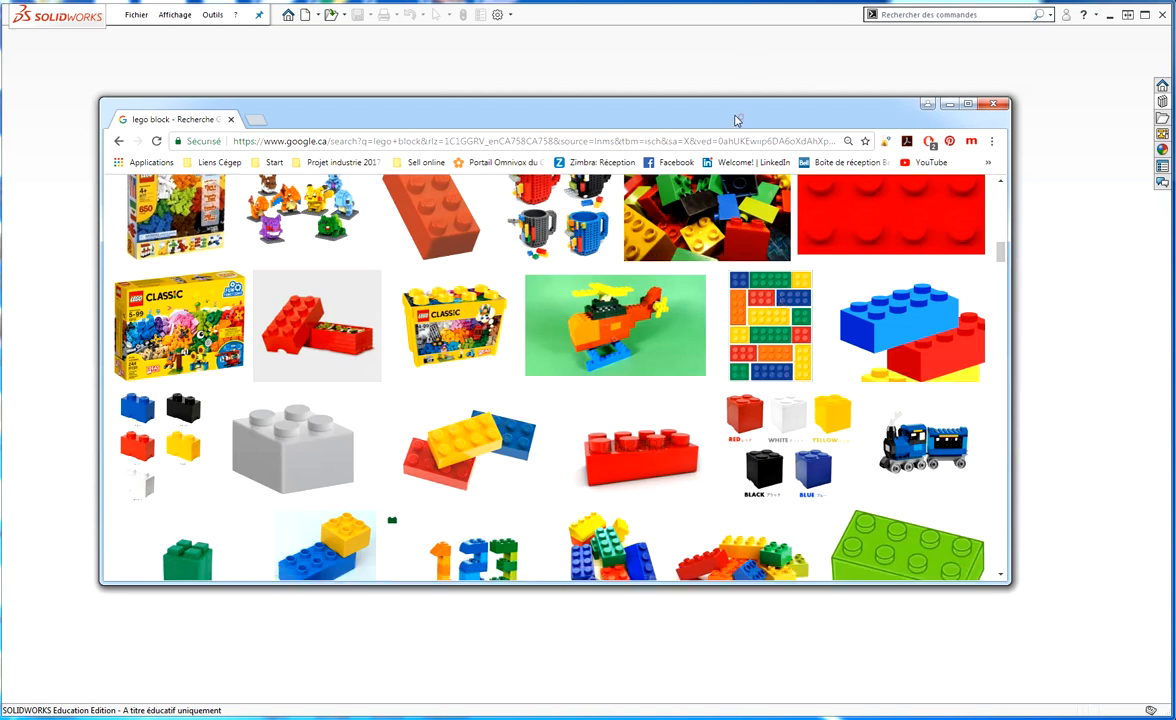
drag(739, 116, 0, 158)
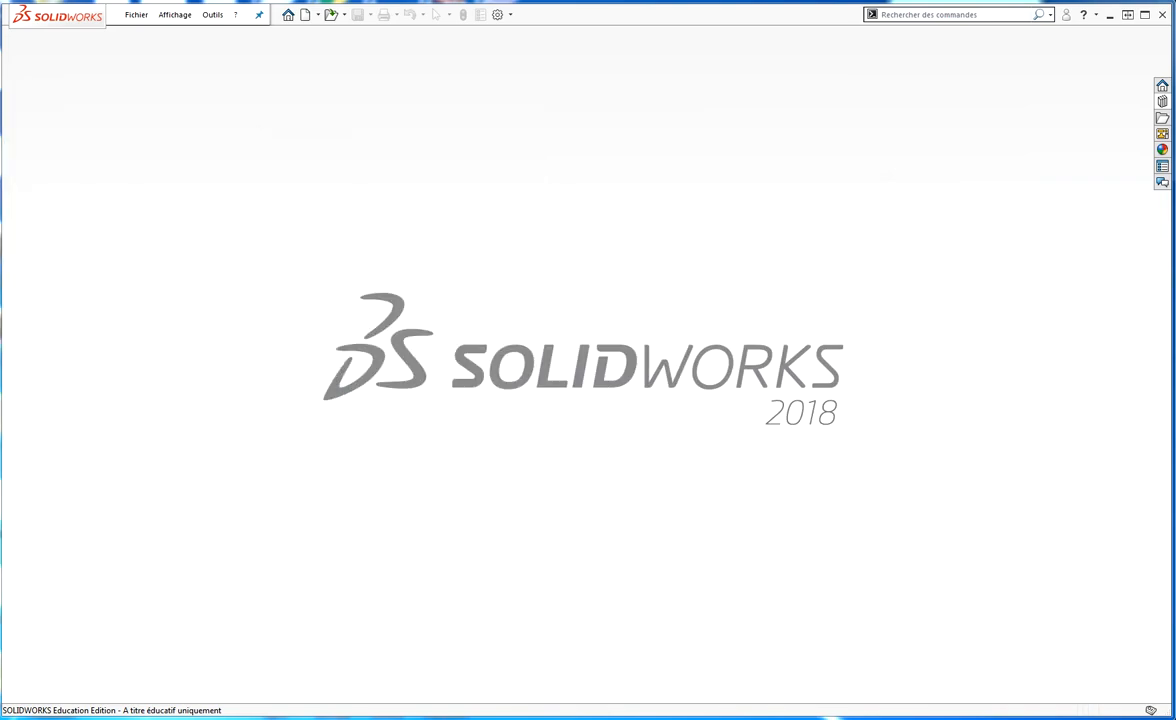
drag(0, 158, 672, 107)
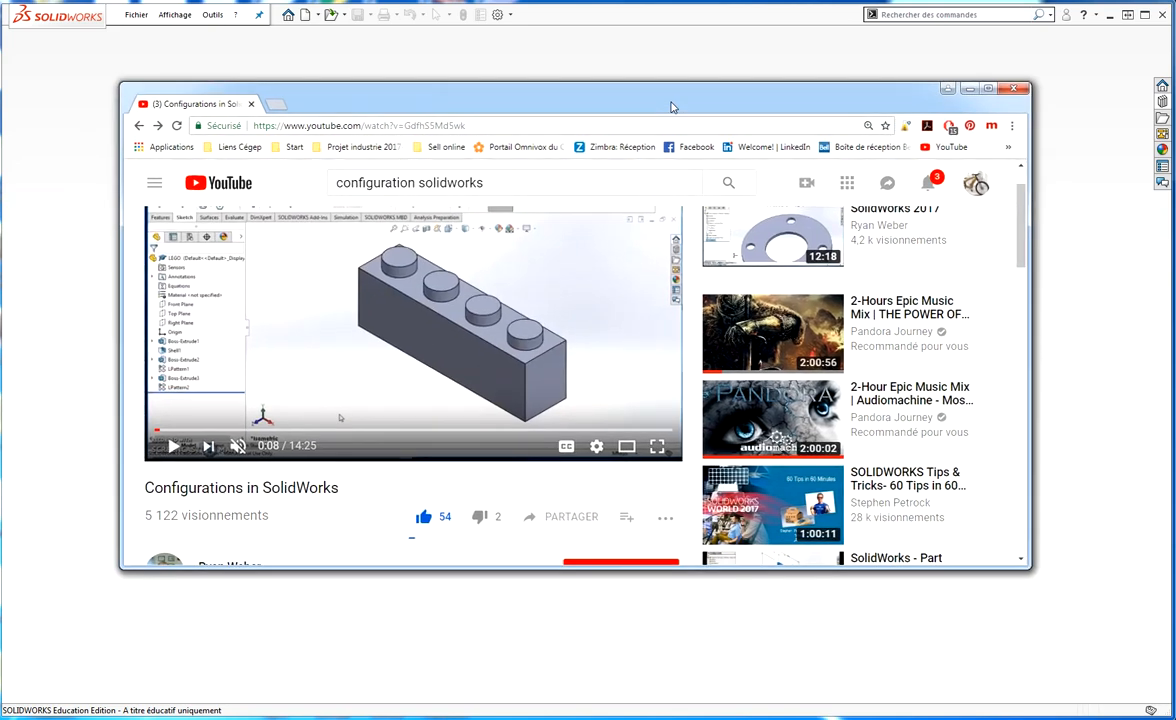
mouse_move(1020, 238)
mouse_down()
mouse_move(1020, 258)
mouse_move(1016, 231)
mouse_up()
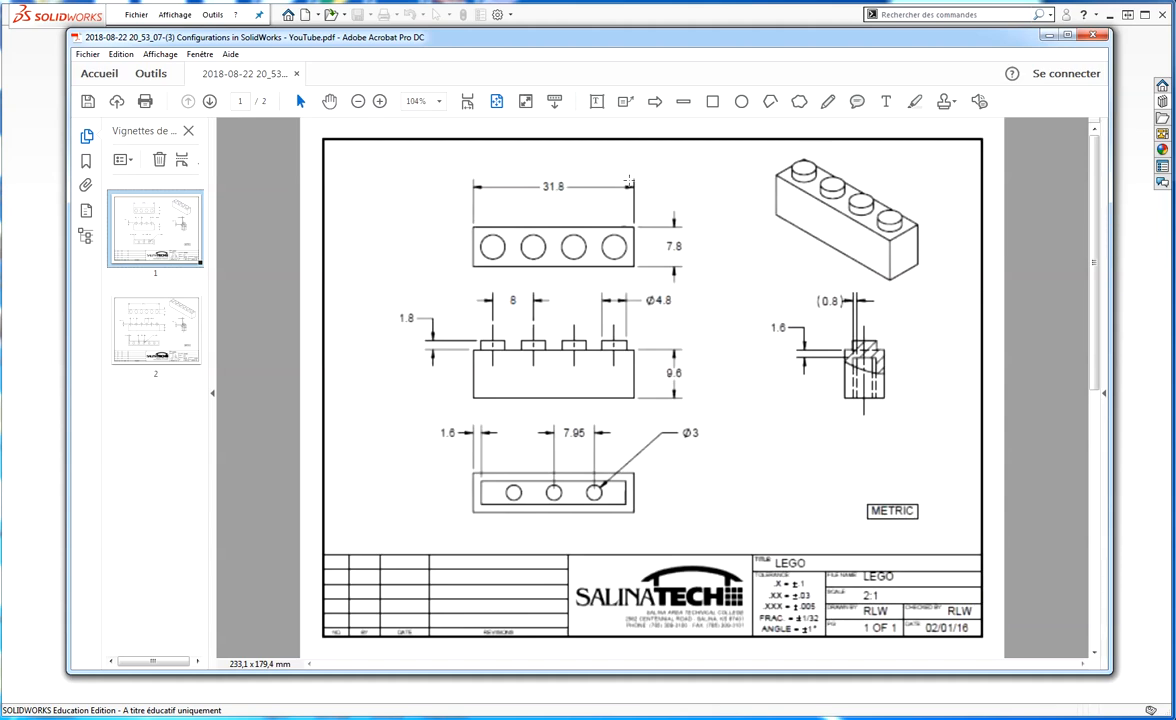
click(166, 331)
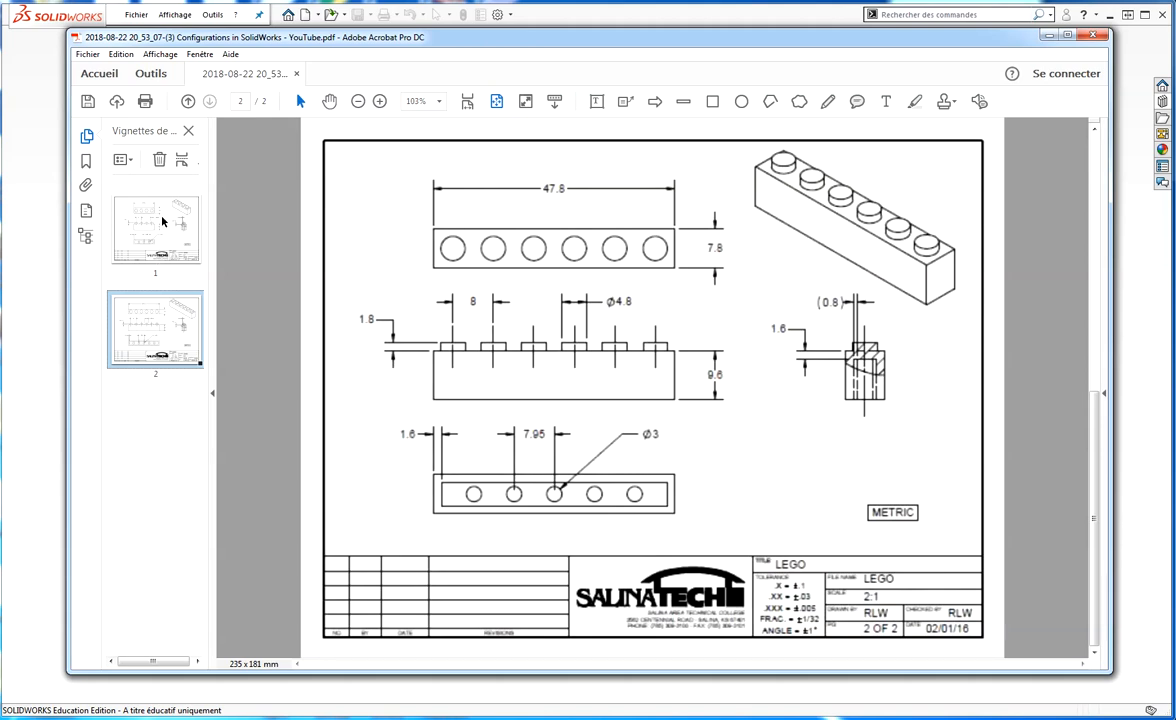
drag(462, 44, 1175, 85)
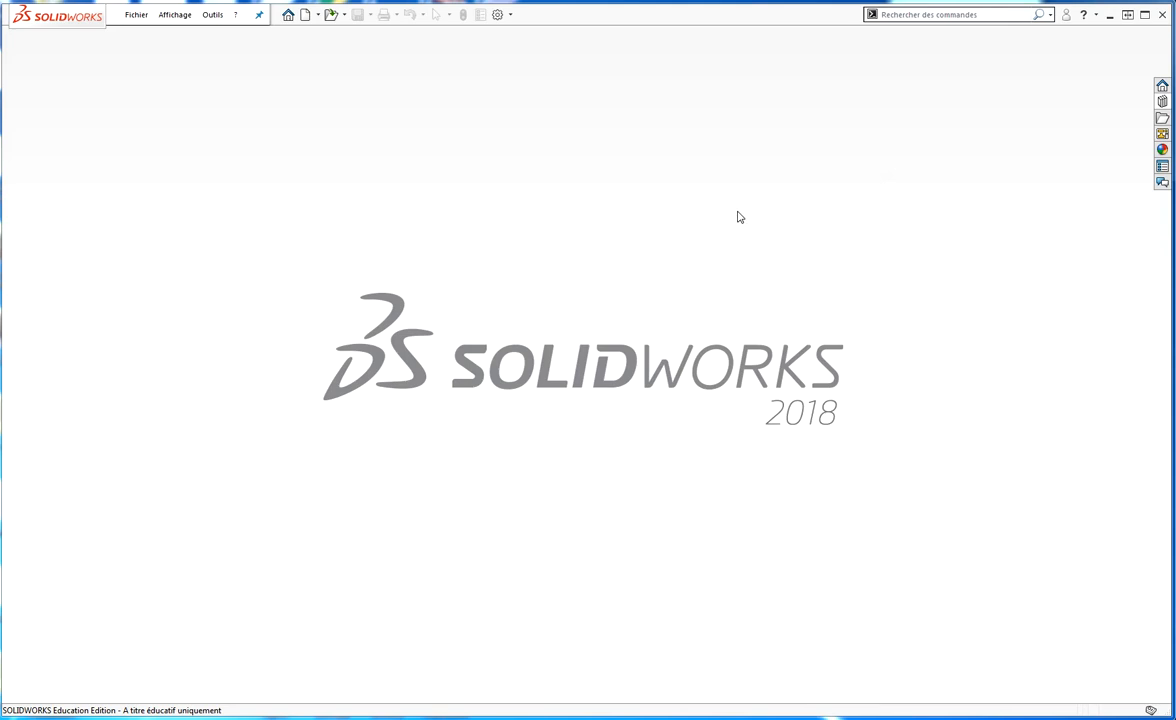
Step: Create a new part from the SW-Standard Pièce template and open its custom file properties
click(133, 15)
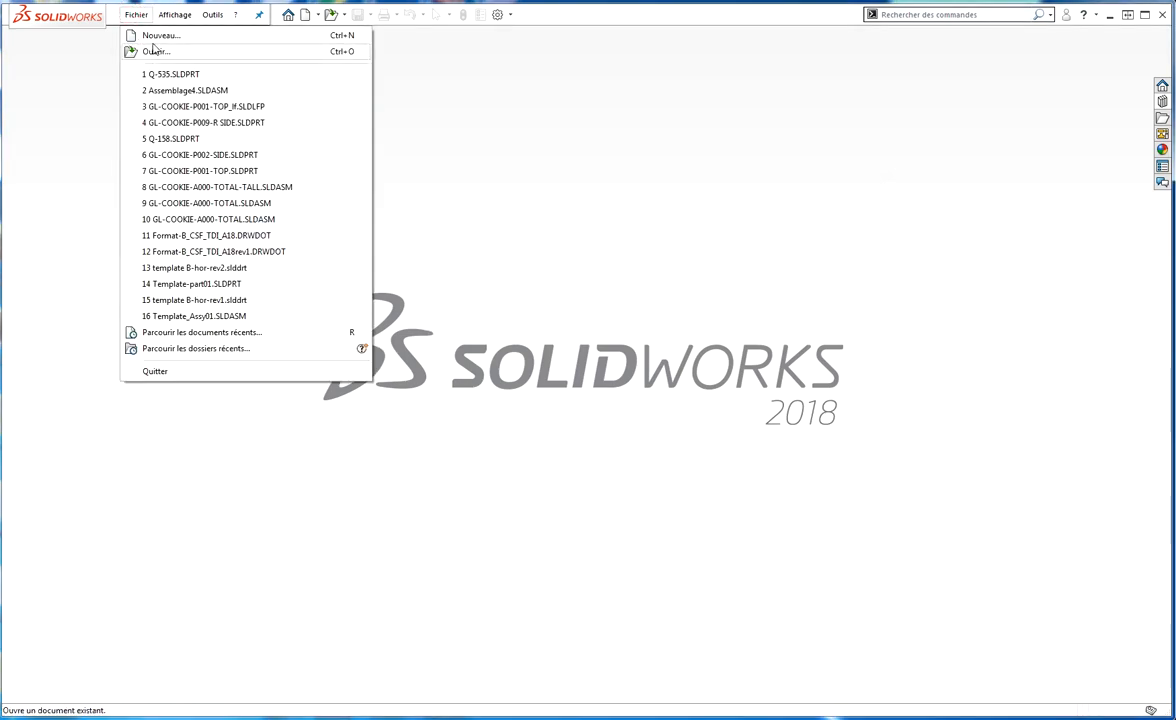
click(153, 36)
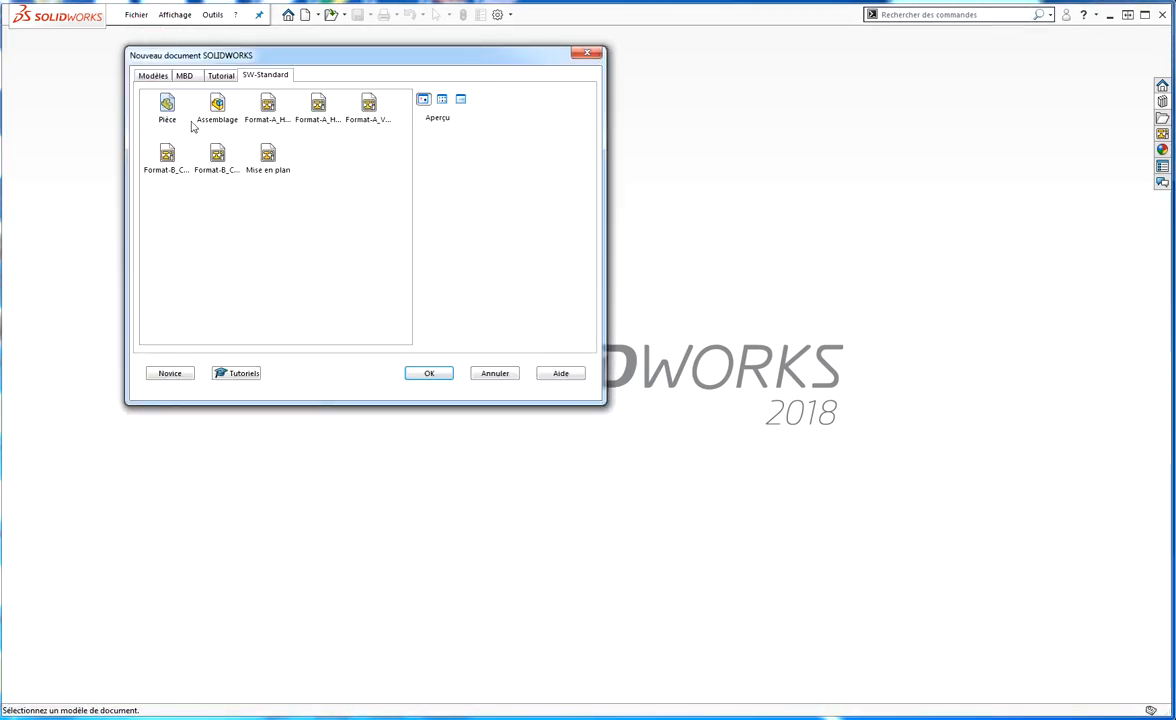
click(175, 120)
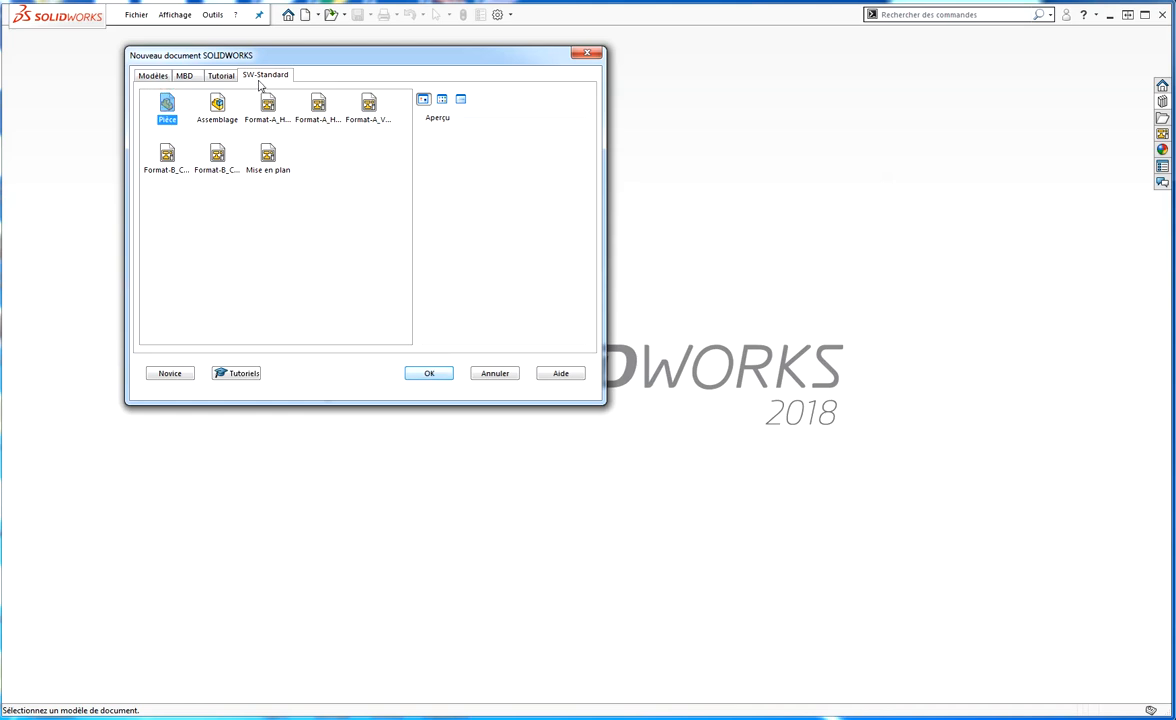
click(446, 374)
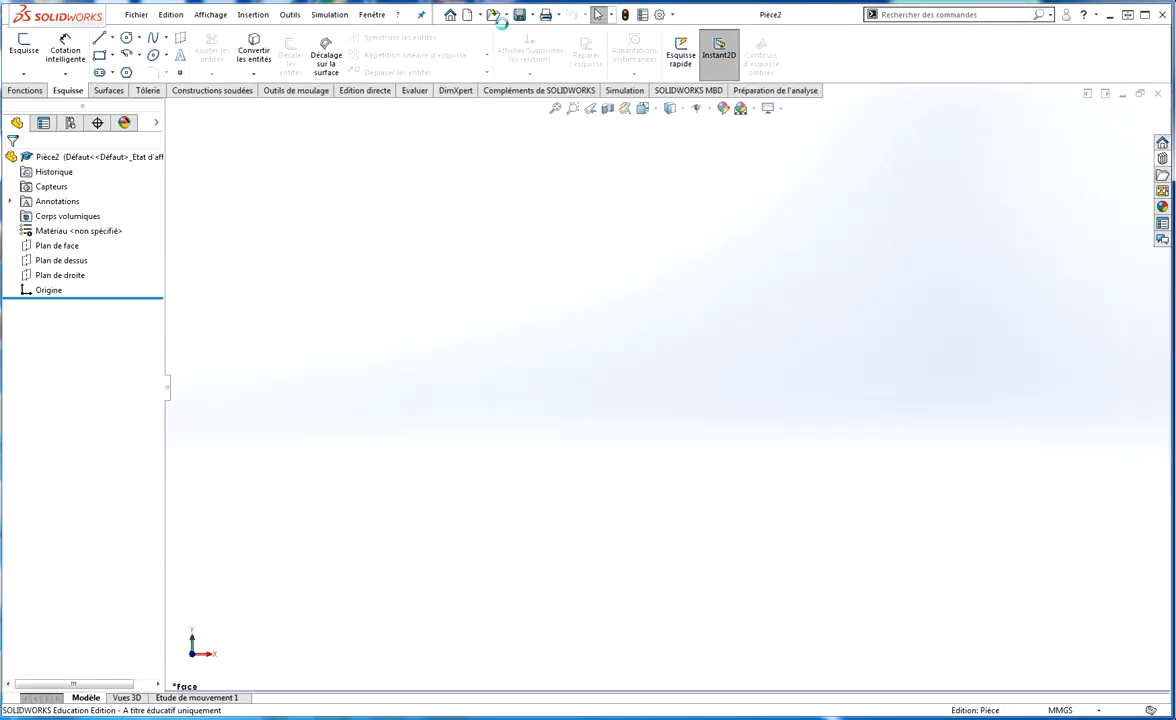
click(643, 15)
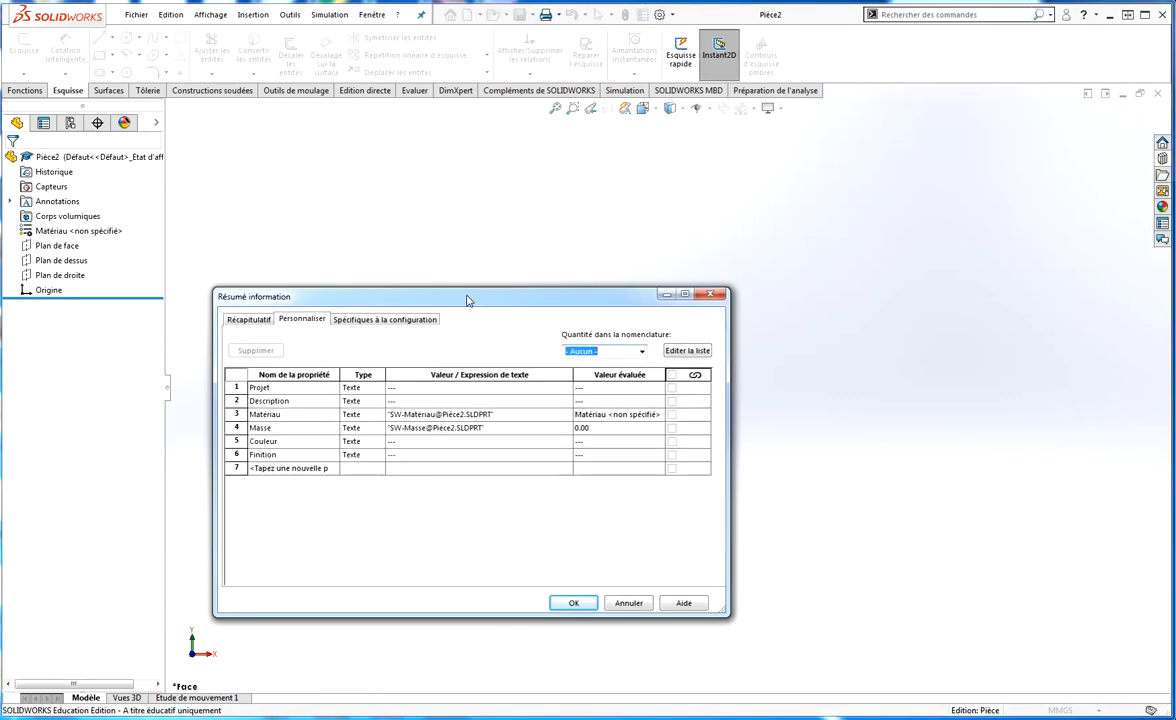
drag(467, 297, 0, 160)
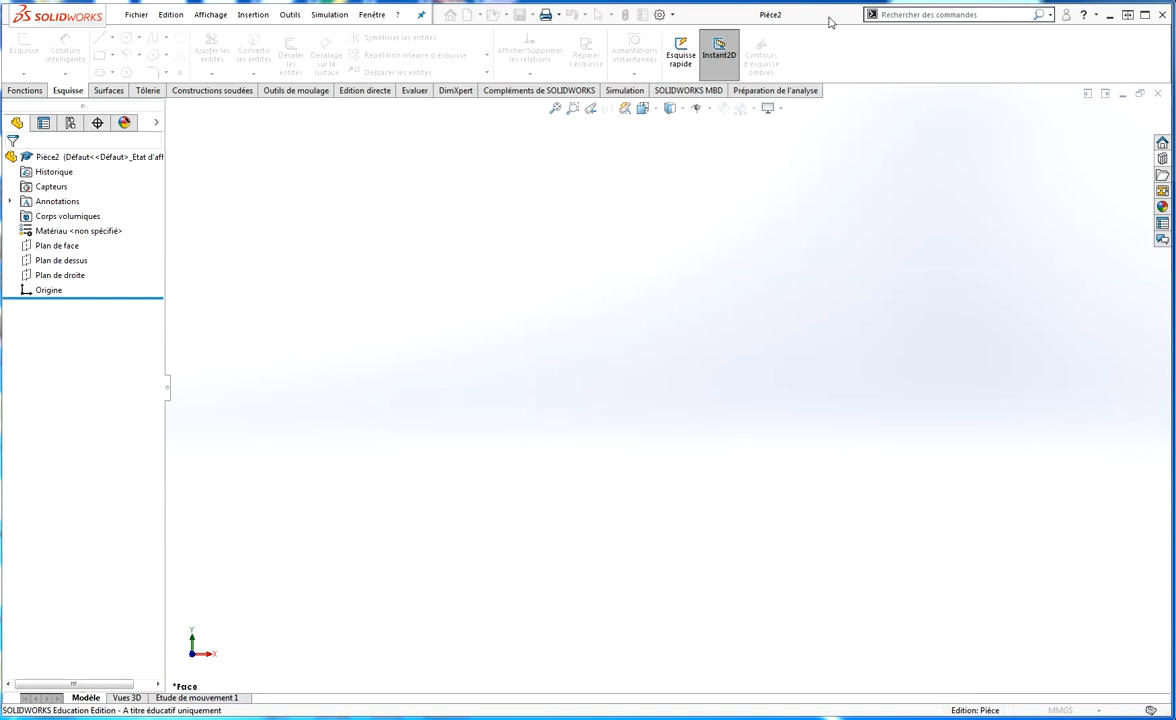
Step: Start an extruded base on the top plane and sketch a centre rectangle at the origin, about 203 mm by 66 mm
click(26, 91)
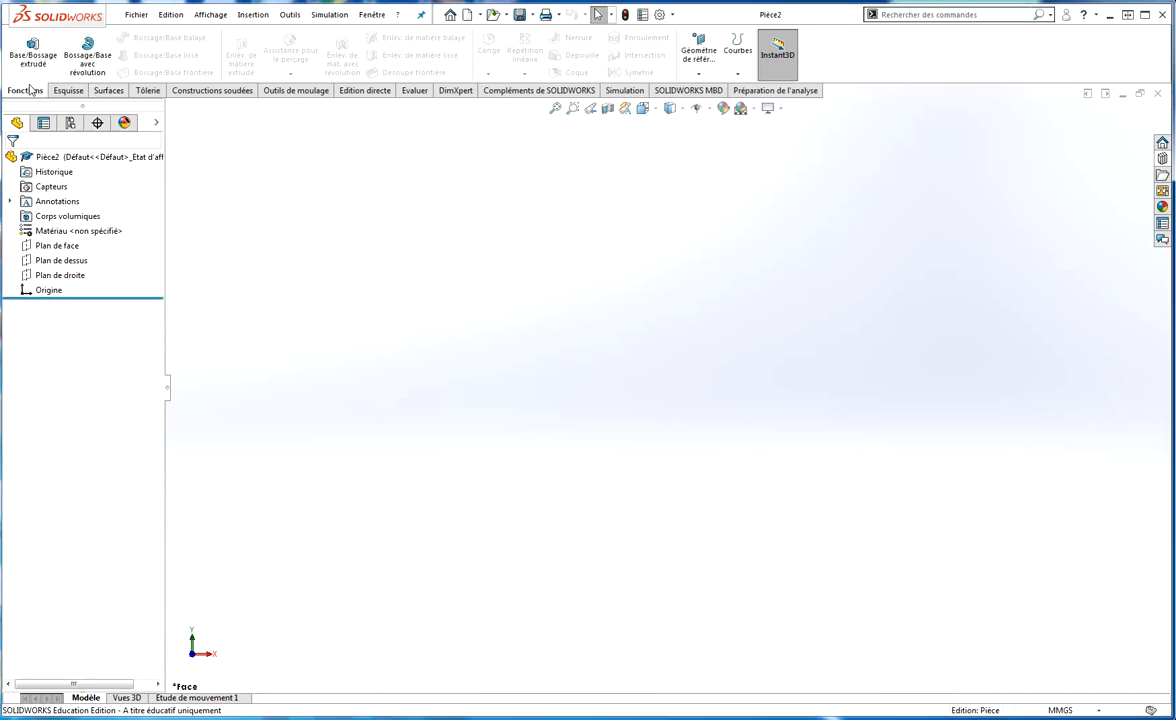
click(33, 55)
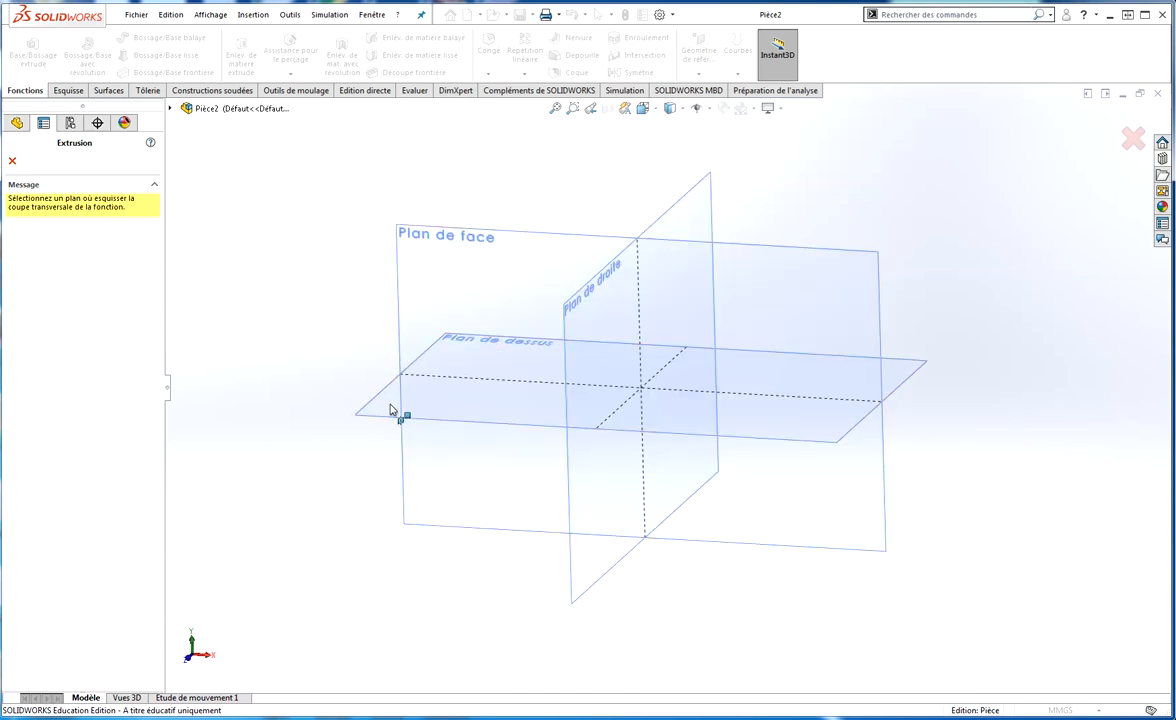
click(391, 410)
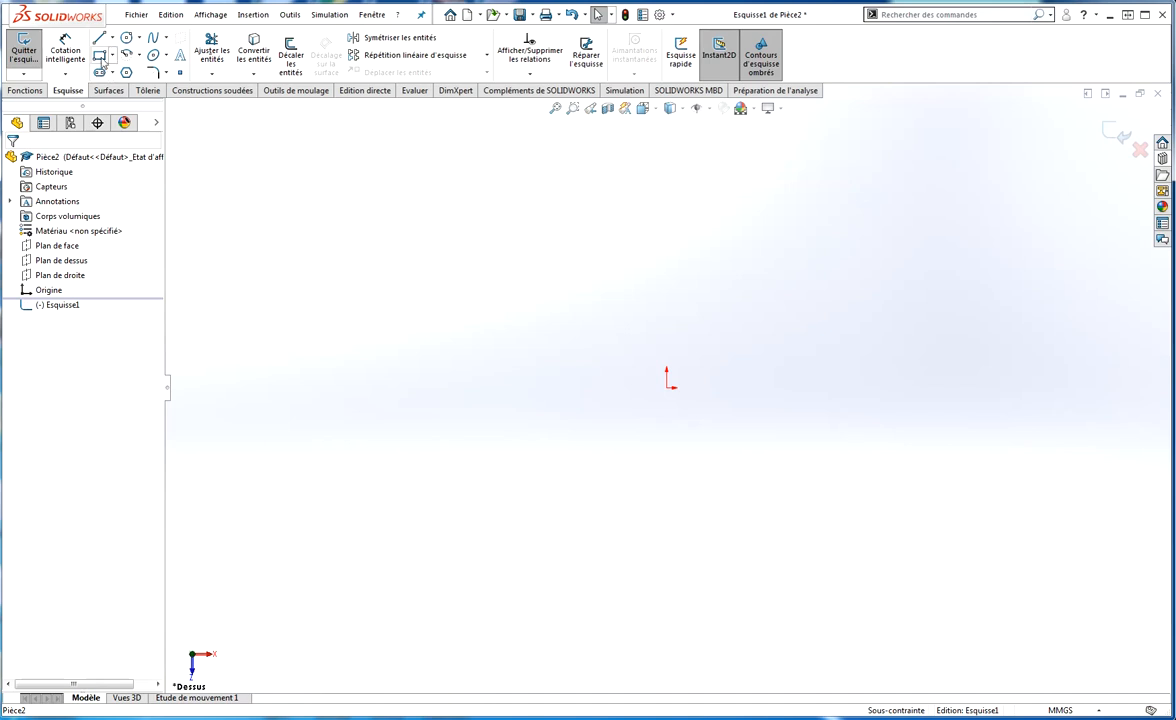
click(112, 56)
click(140, 87)
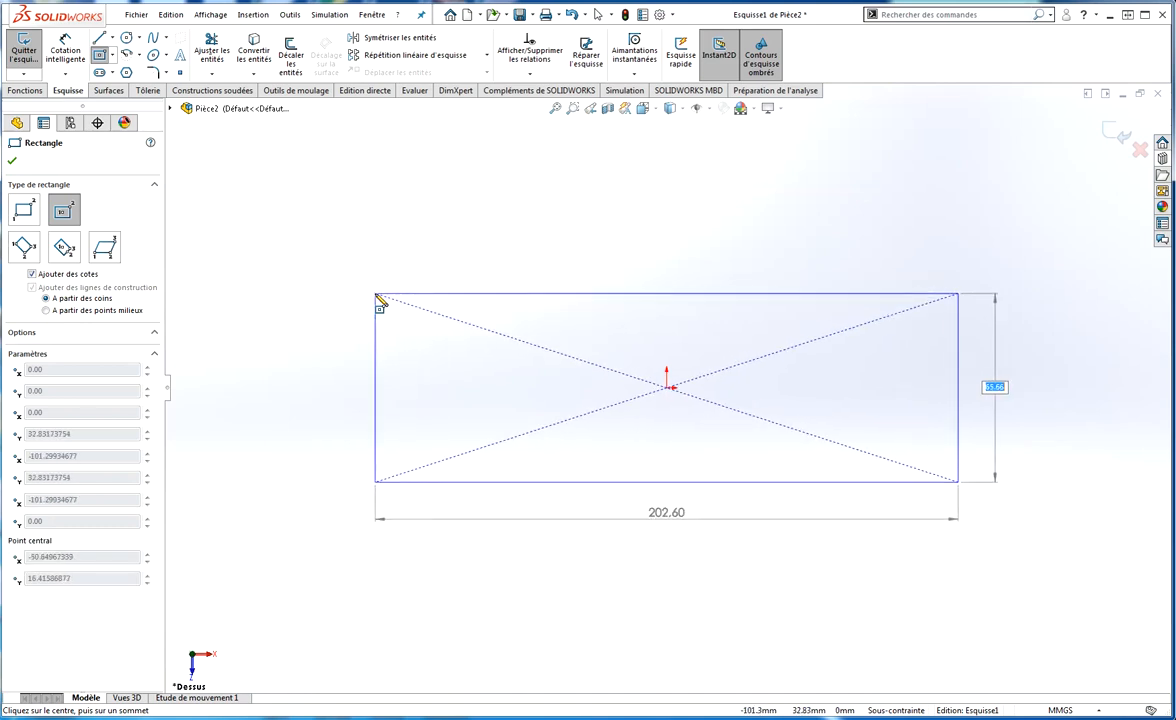
click(375, 296)
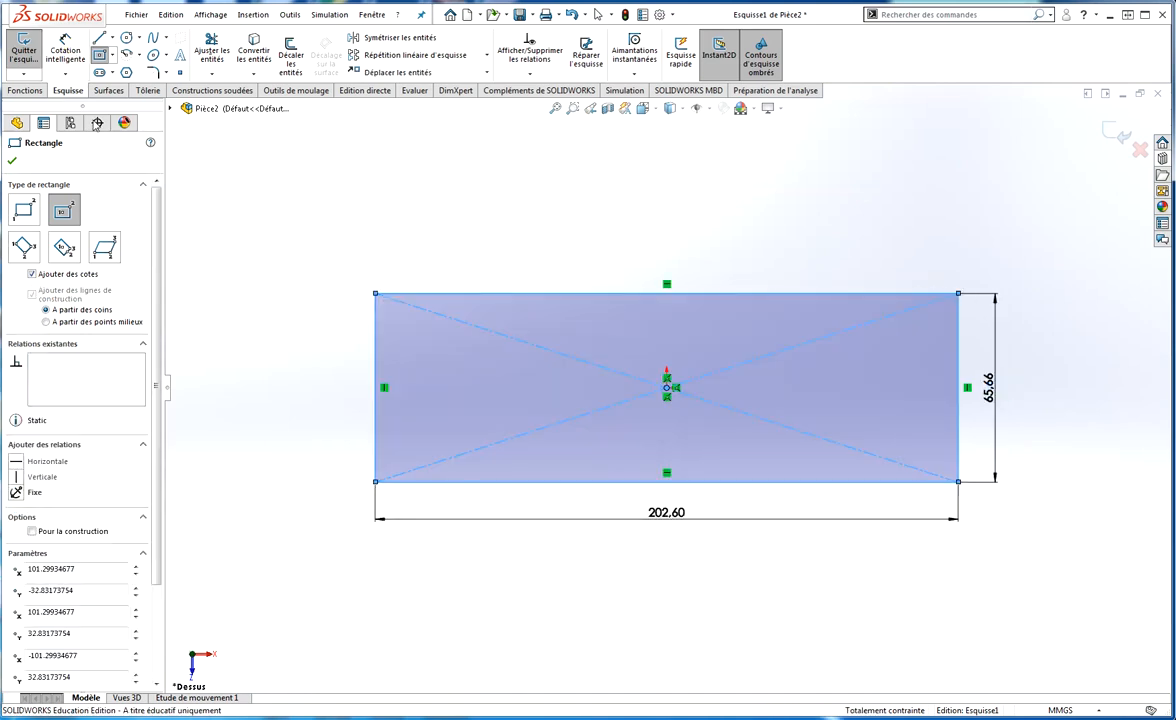
key(Escape)
Step: Set the rectangle's horizontal length to 31.8 mm and its vertical width to 7.8 mm
click(668, 512)
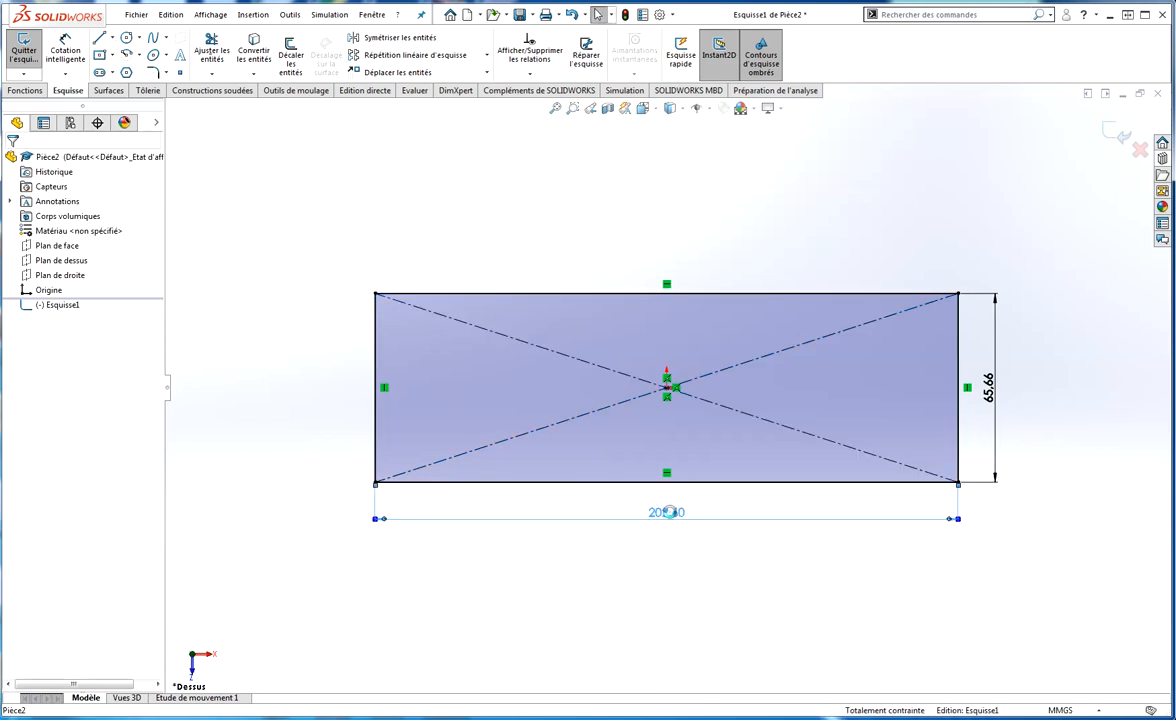
double_click(668, 512)
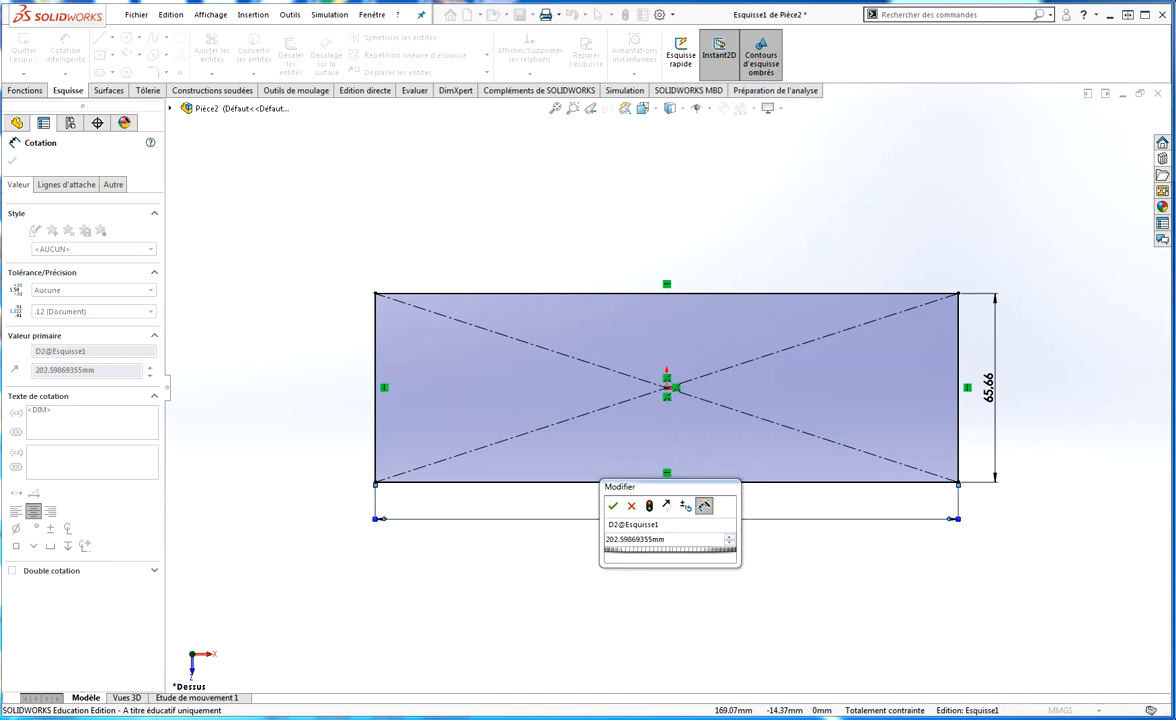
click(677, 540)
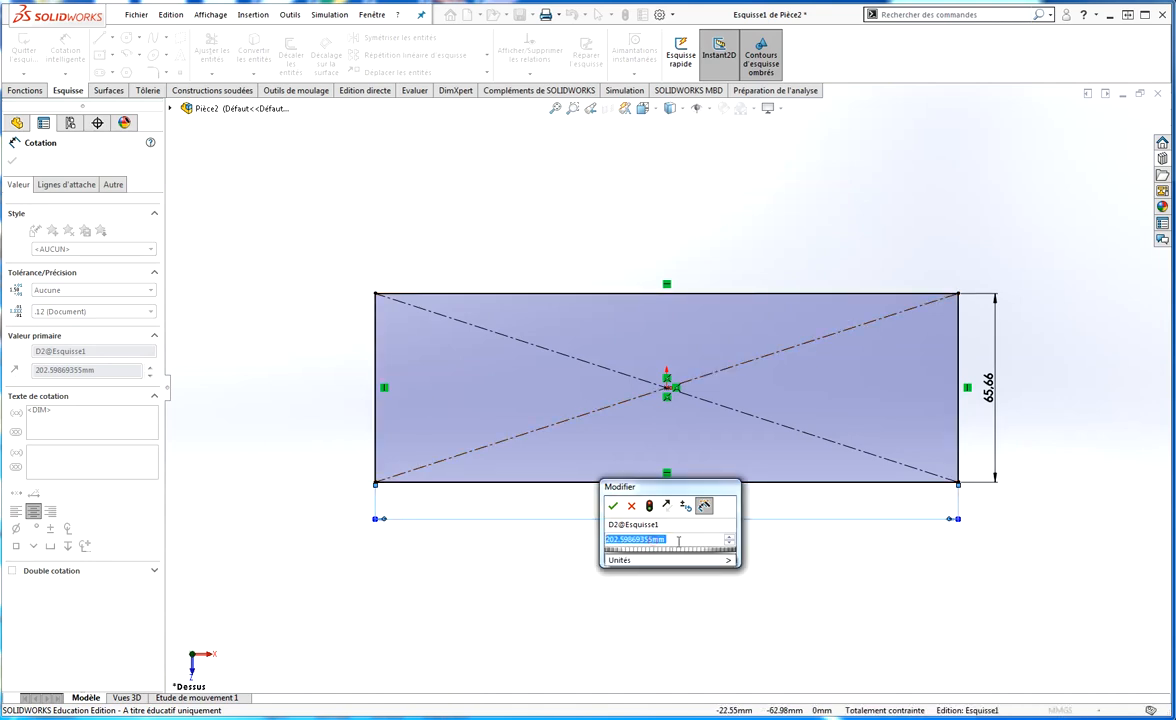
text(31.8)
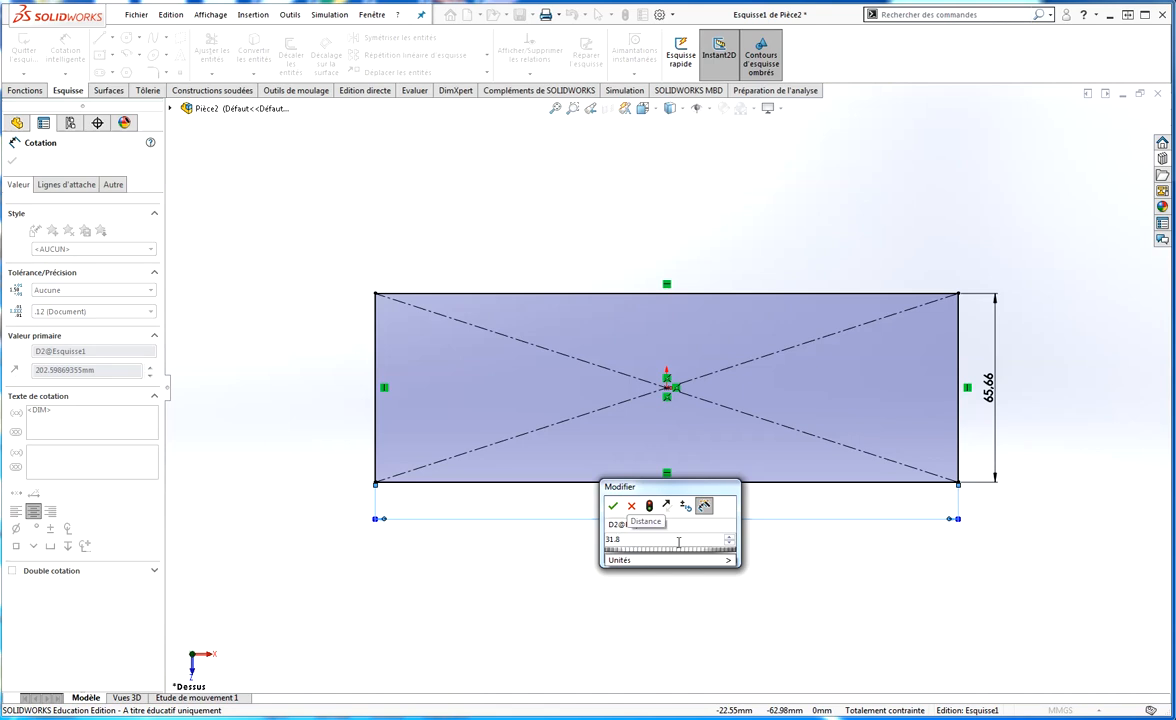
key(Return)
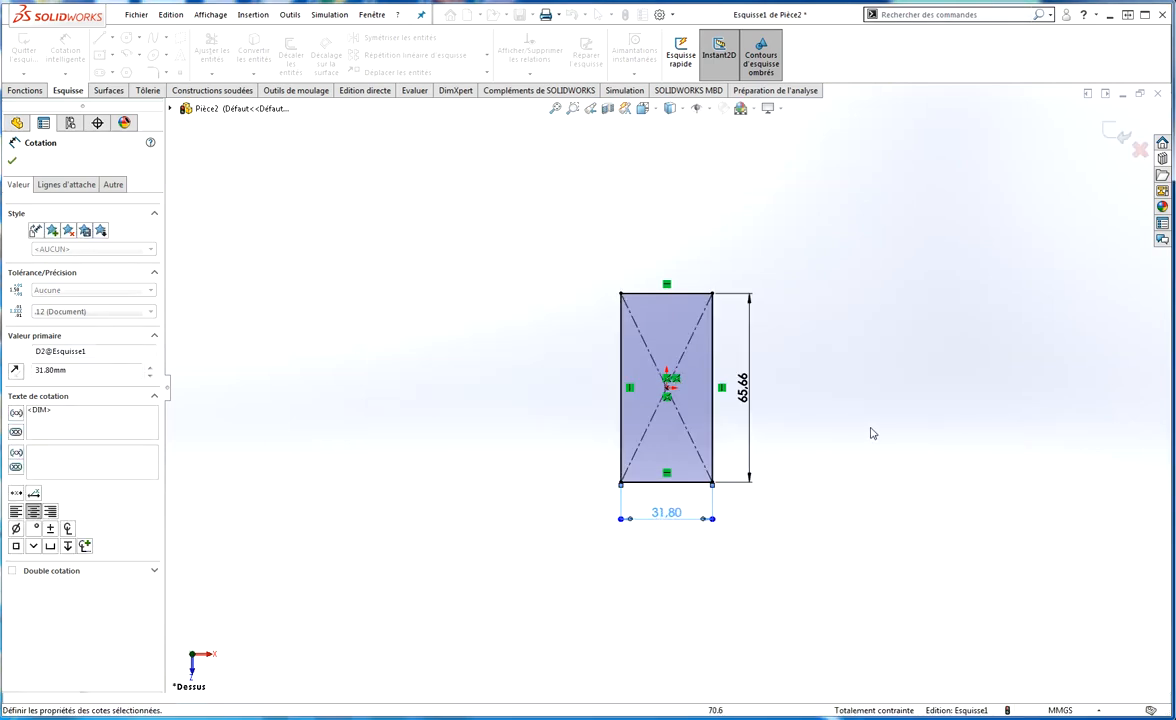
double_click(746, 390)
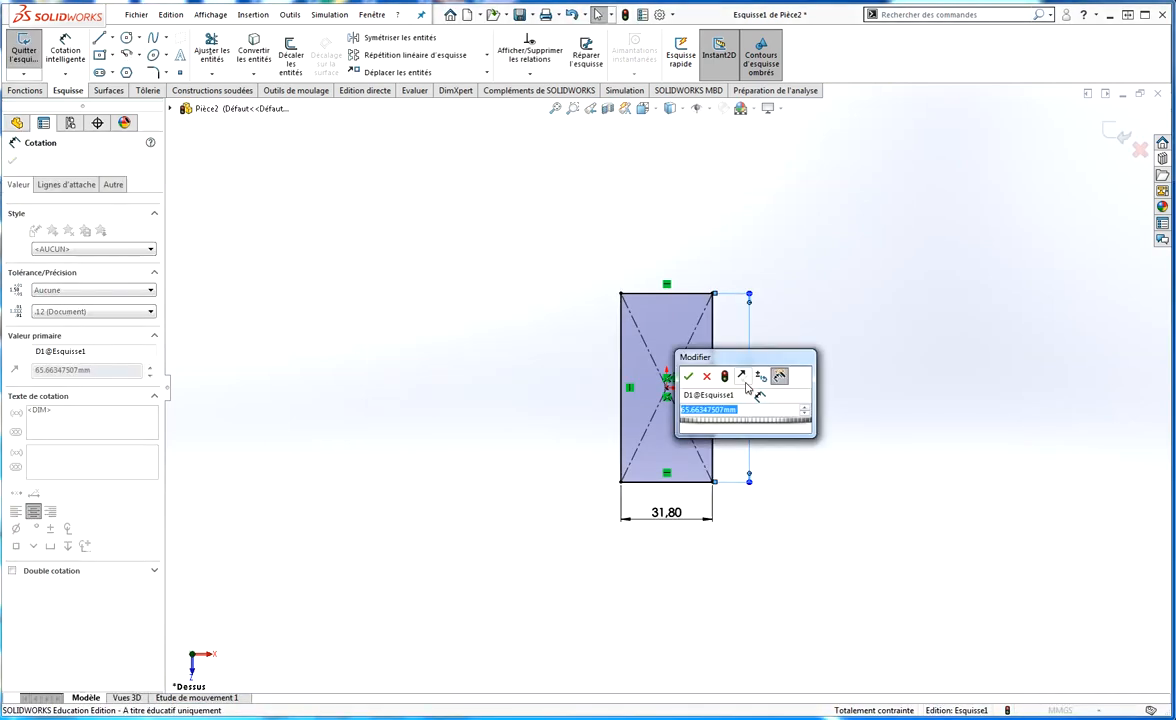
text(7.8)
key(Return)
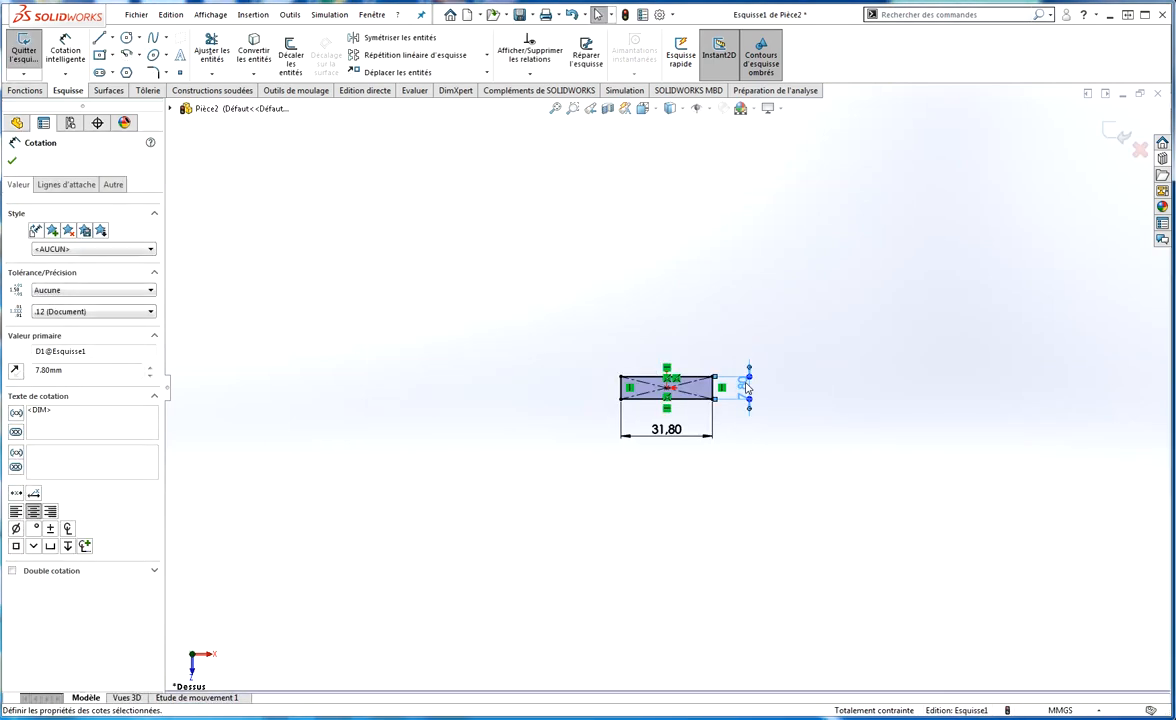
Step: Finish the sketch and extrude the rectangle as a blind boss 9.6 mm high, shown in isometric view
scroll(677, 428, down, 3)
mouse_move(677, 428)
middle_down()
mouse_move(680, 323)
mouse_move(700, 318)
middle_up()
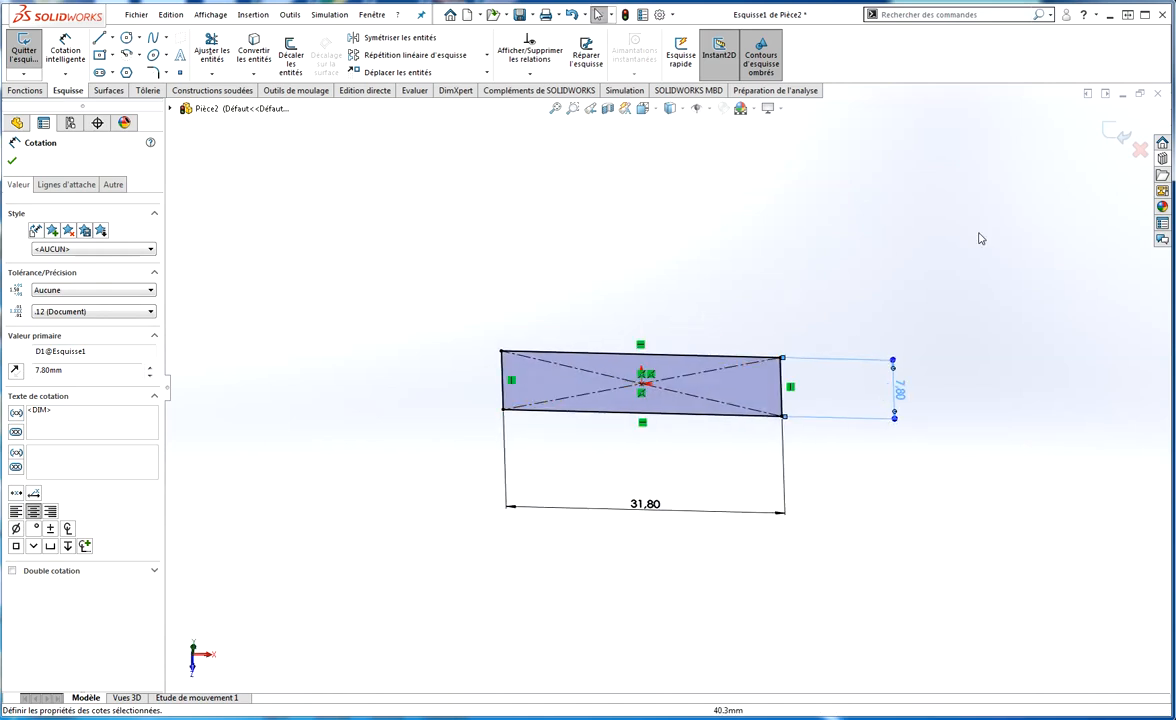
click(1110, 133)
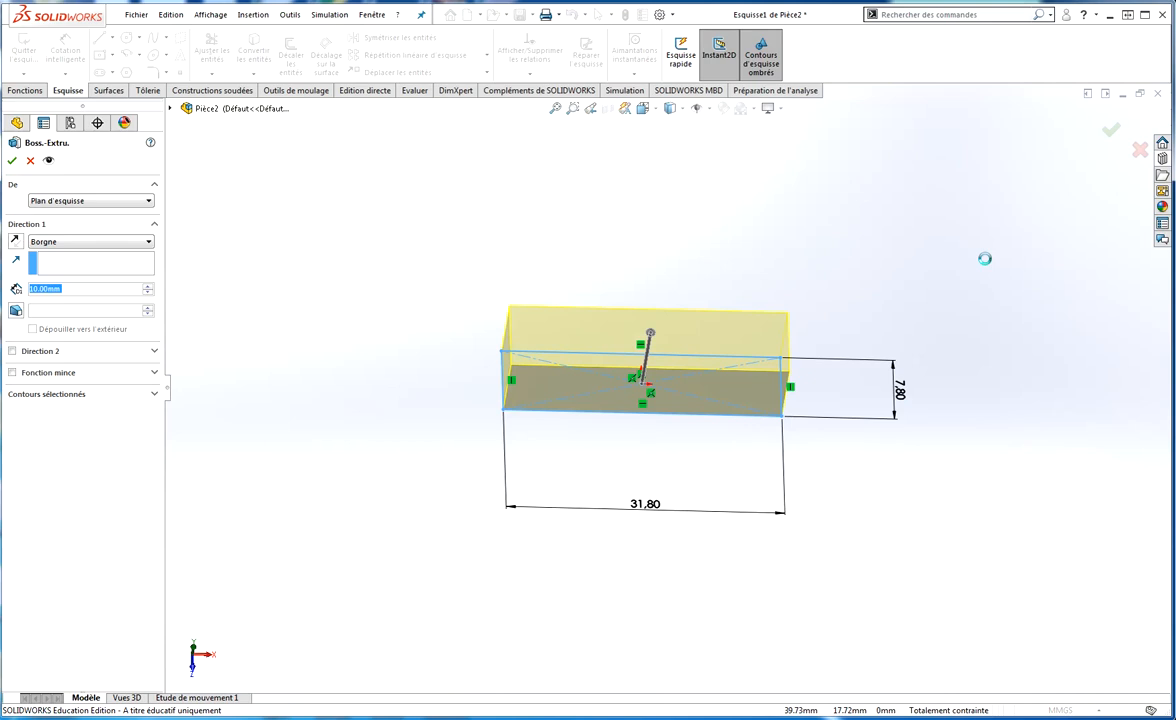
text(9.6)
key(Return)
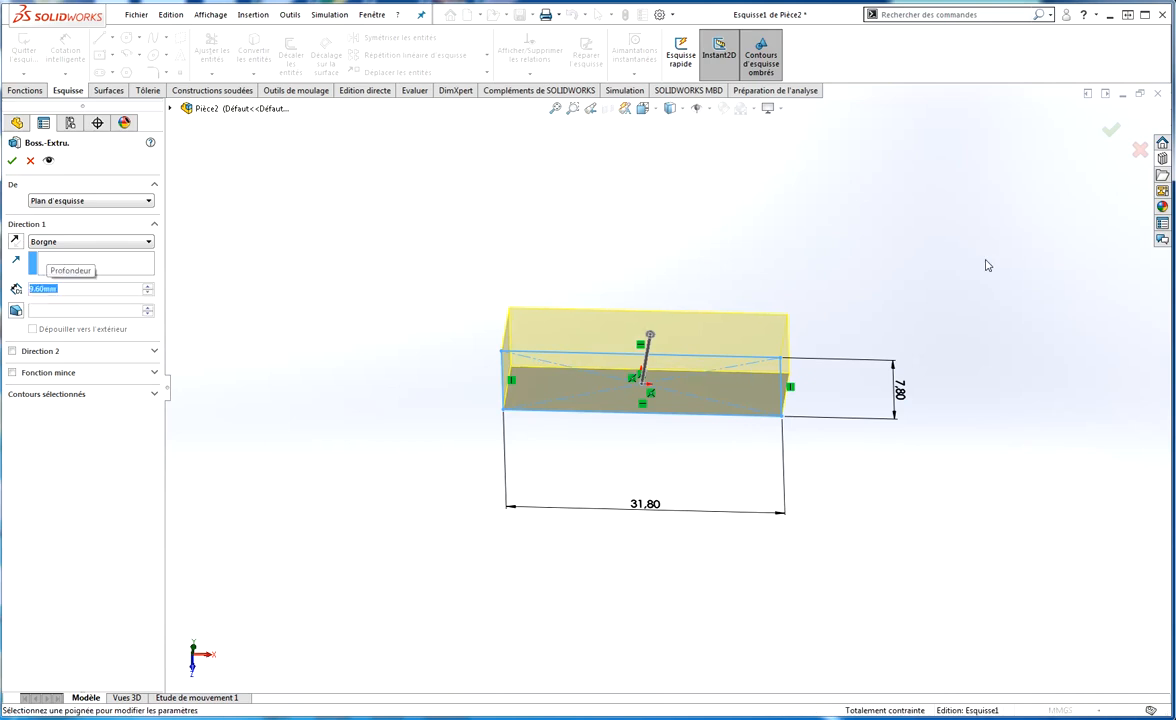
key(Return)
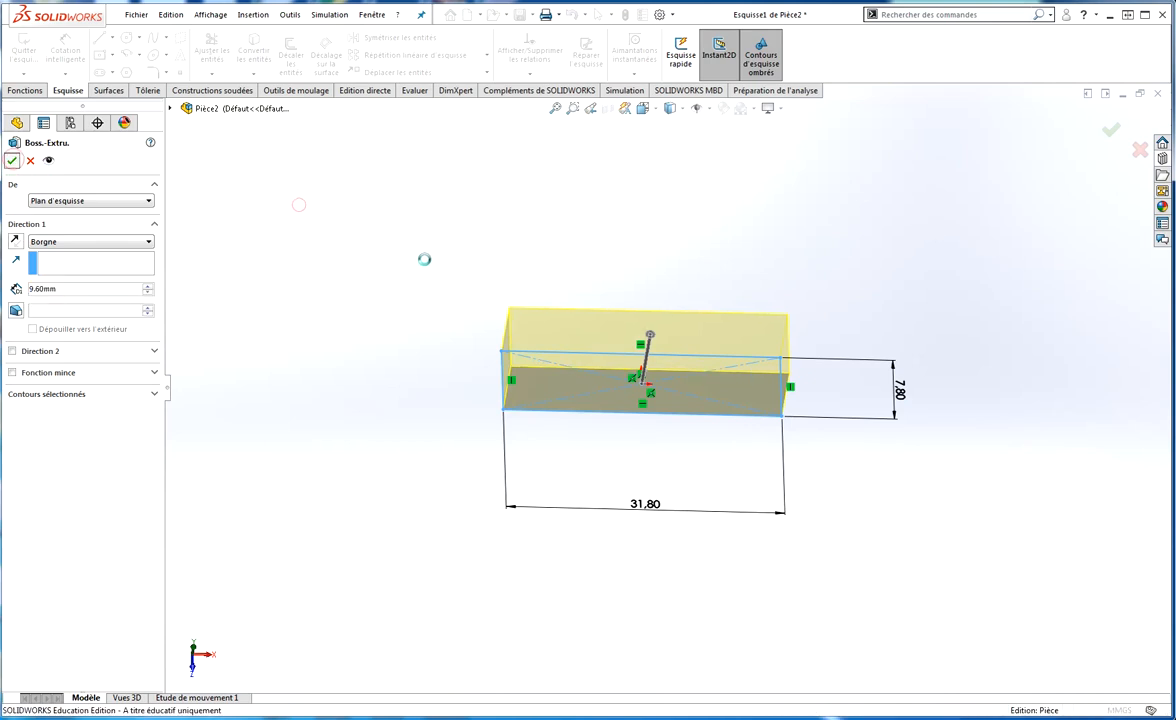
key(ctrl+7)
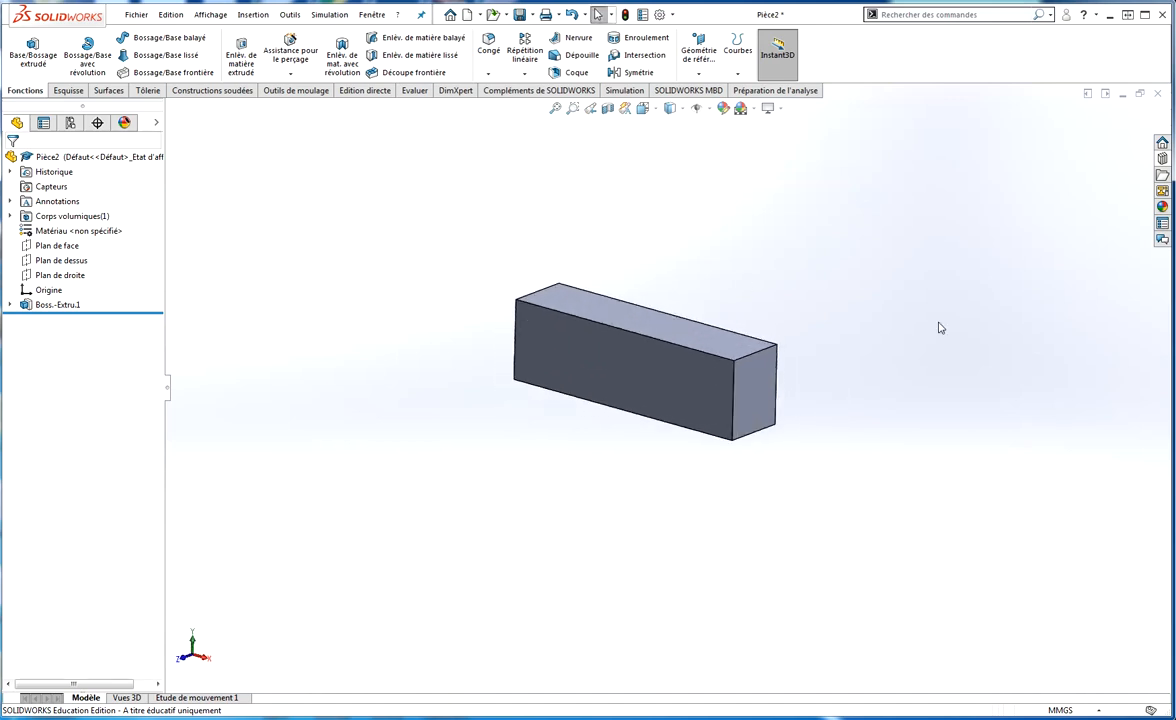
Step: Shell the block with a 1.6 mm wall thickness, removing its bottom face
middle_drag(386, 220, 400, 114)
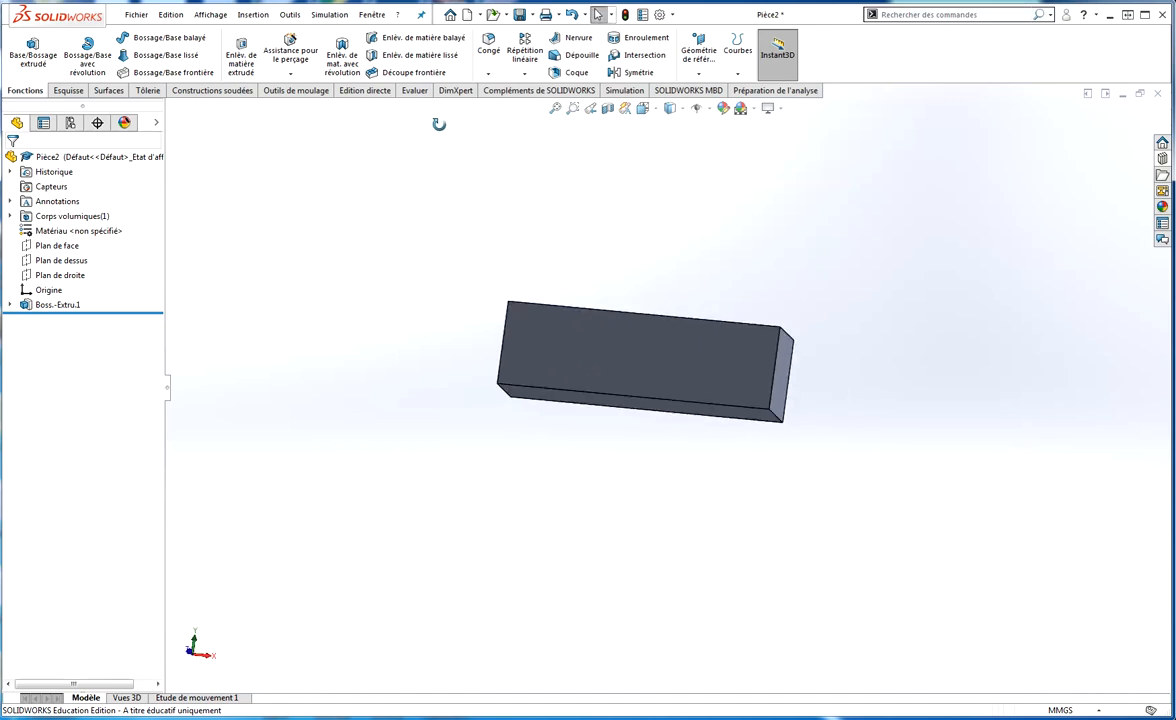
click(572, 72)
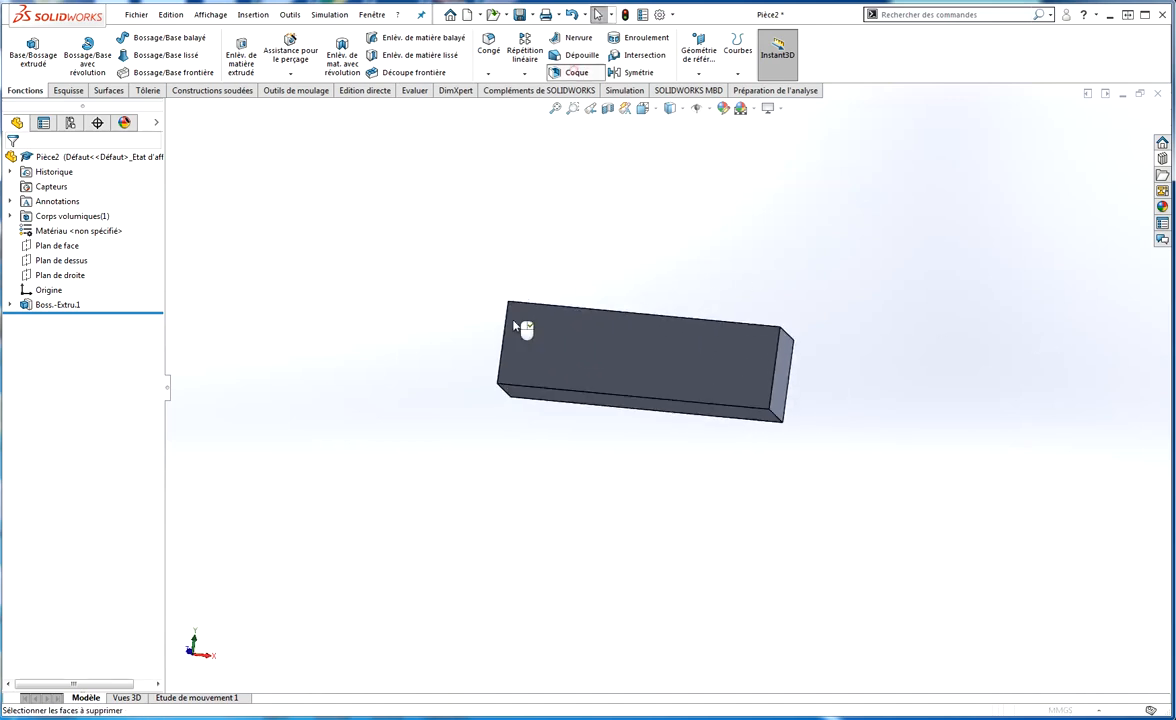
click(577, 393)
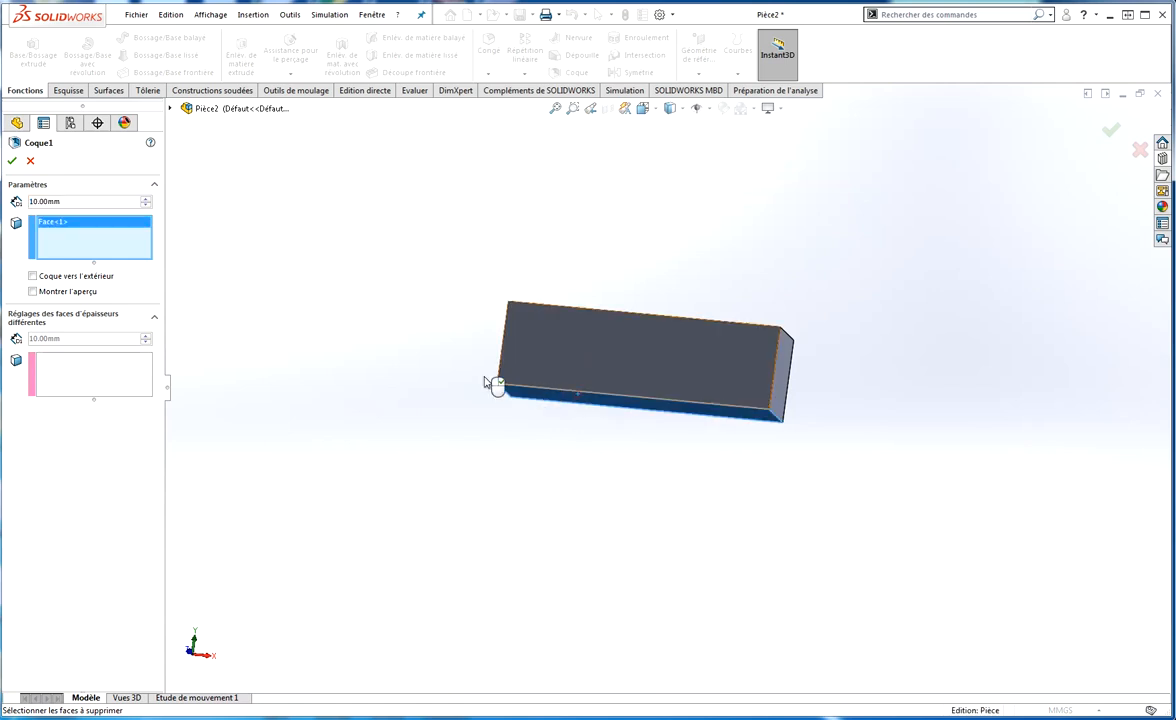
double_click(76, 202)
text(1.6)
key(Return)
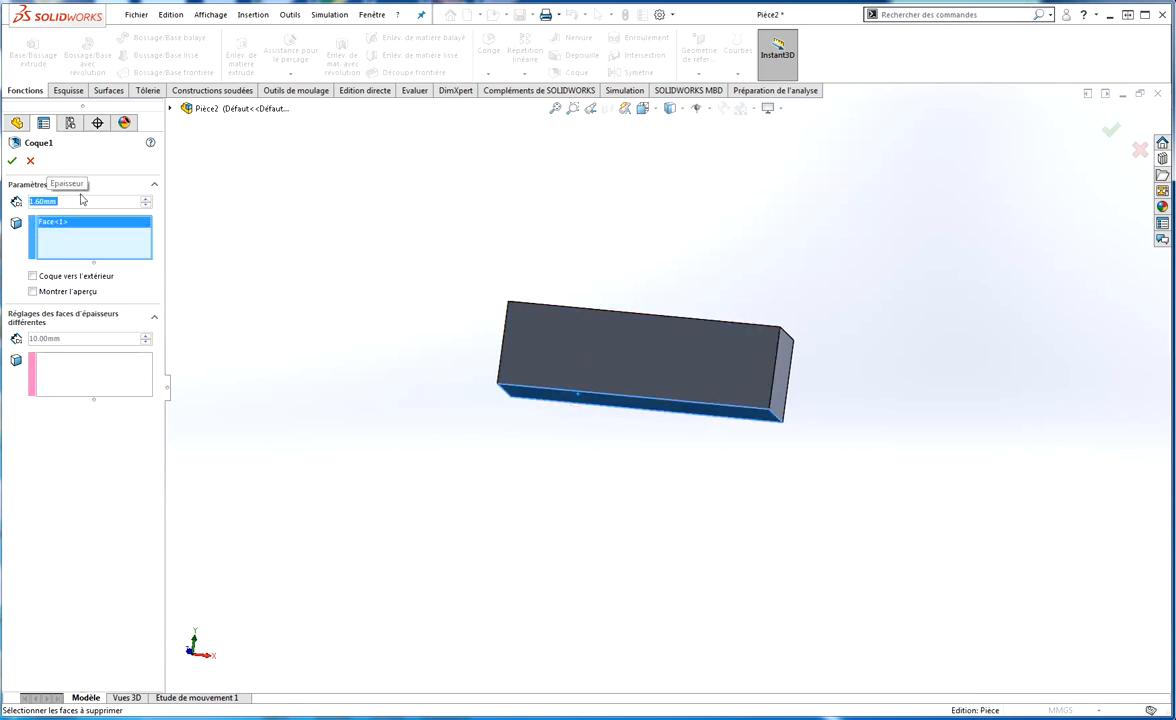
click(12, 160)
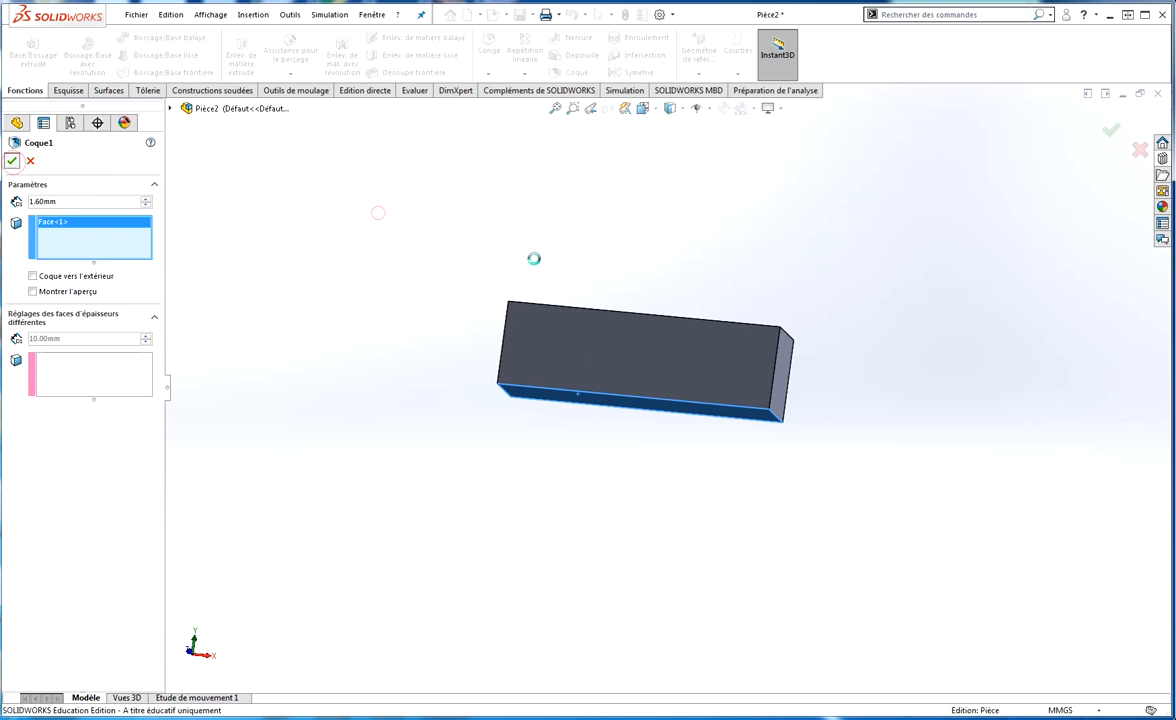
mouse_move(540, 267)
middle_down()
mouse_move(546, 184)
mouse_move(560, 215)
mouse_move(614, 263)
mouse_move(616, 206)
mouse_move(591, 493)
mouse_move(601, 438)
mouse_move(533, 280)
mouse_move(540, 256)
middle_up()
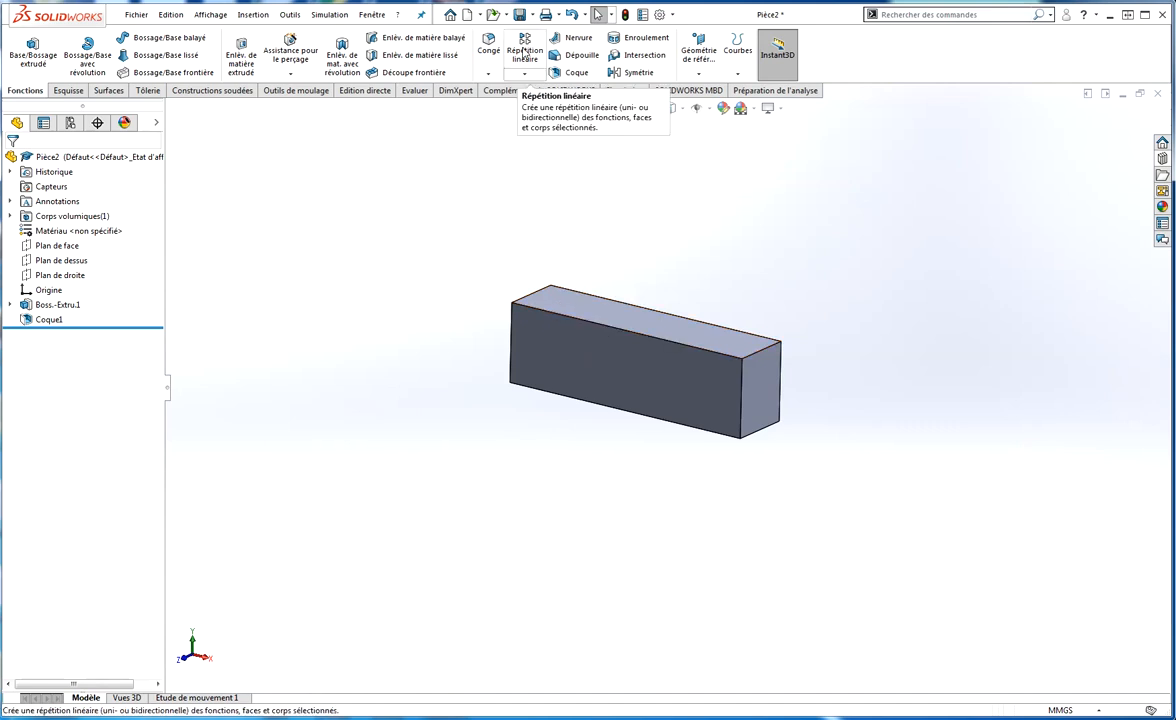
Step: Start an extruded boss on the block's top face and sketch a circle about 5 mm in diameter near its left end
click(31, 50)
click(564, 316)
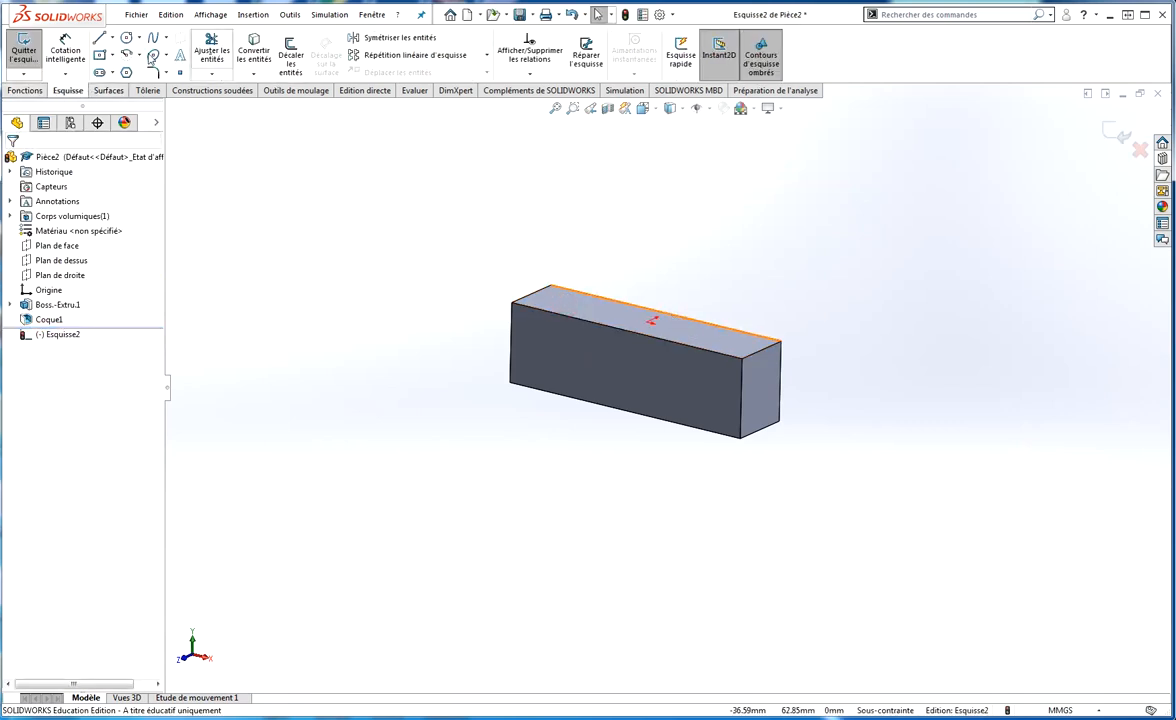
click(127, 39)
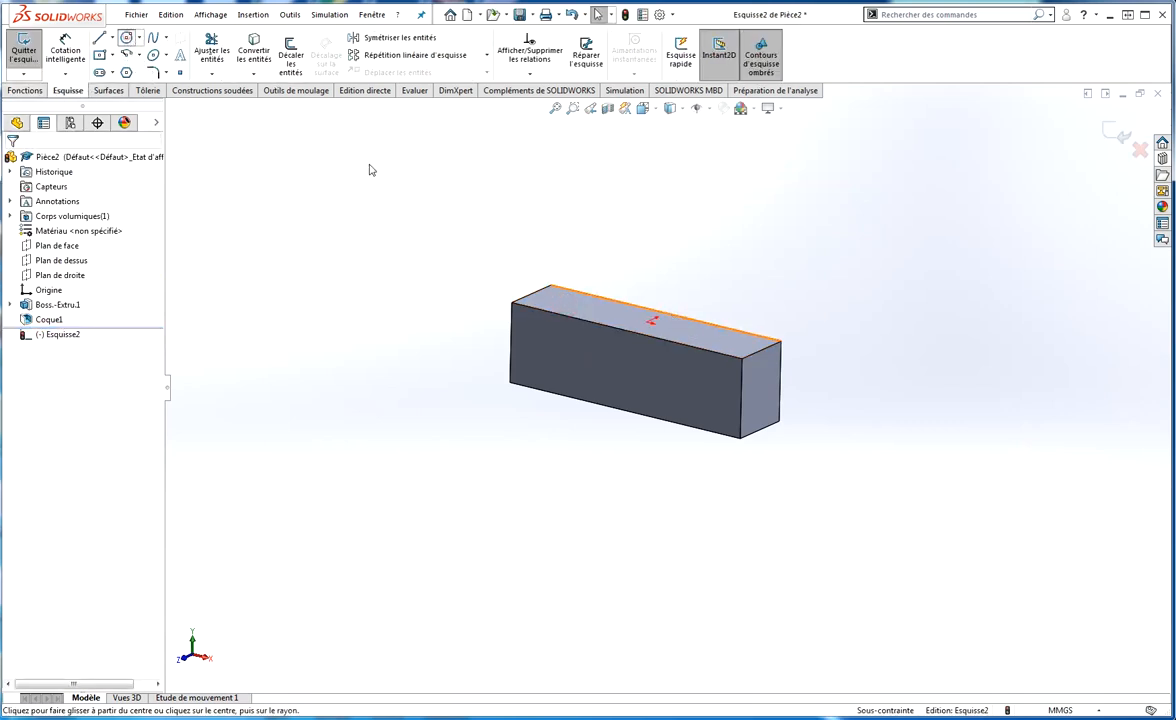
click(570, 344)
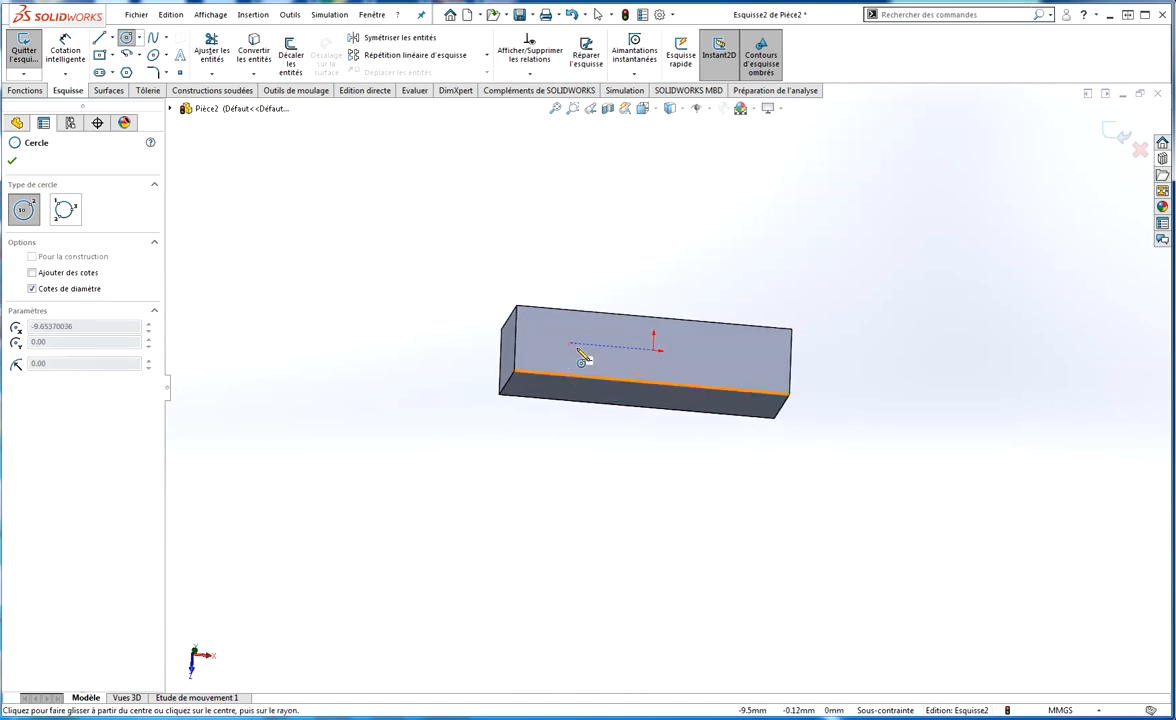
click(585, 358)
key(Escape)
scroll(590, 358, down, 1)
scroll(588, 358, down, 3)
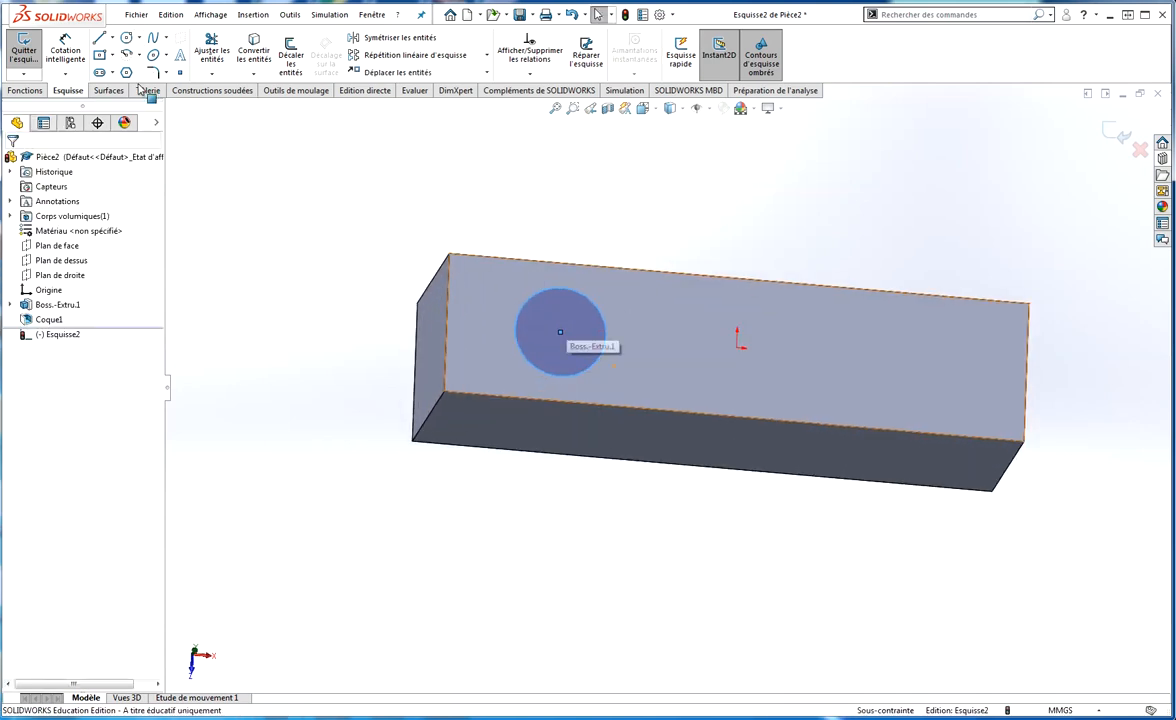
Step: Set the circle's diameter to 4.8 mm
click(69, 50)
click(580, 294)
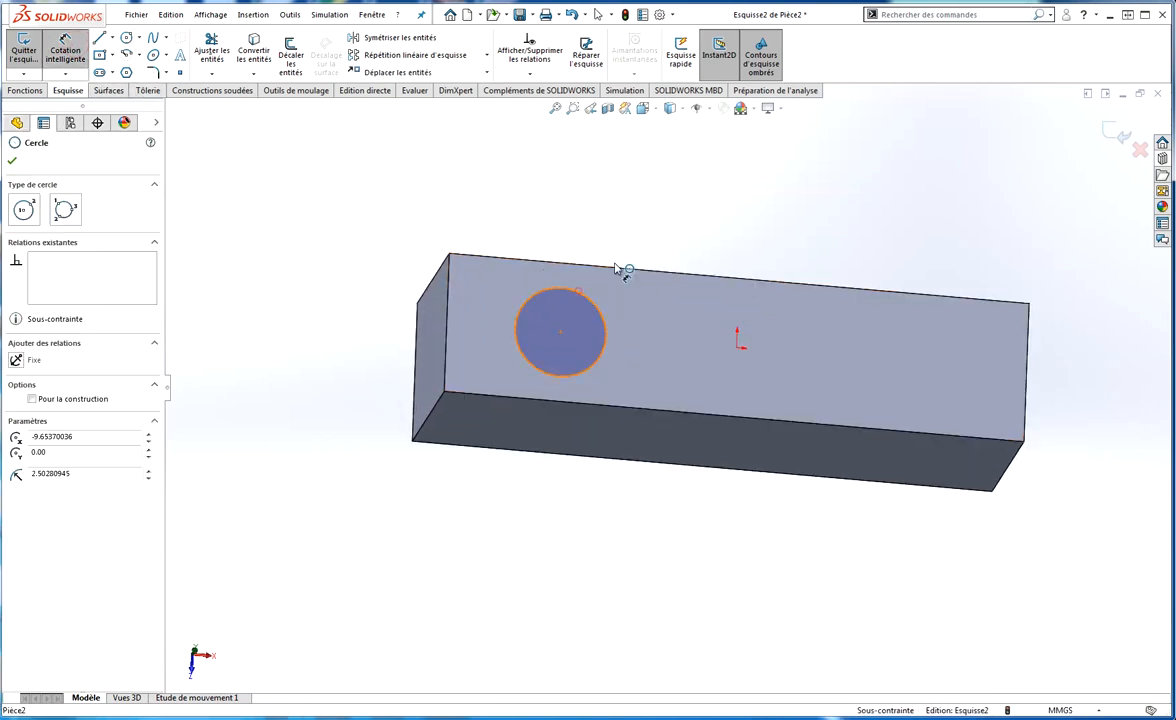
click(660, 248)
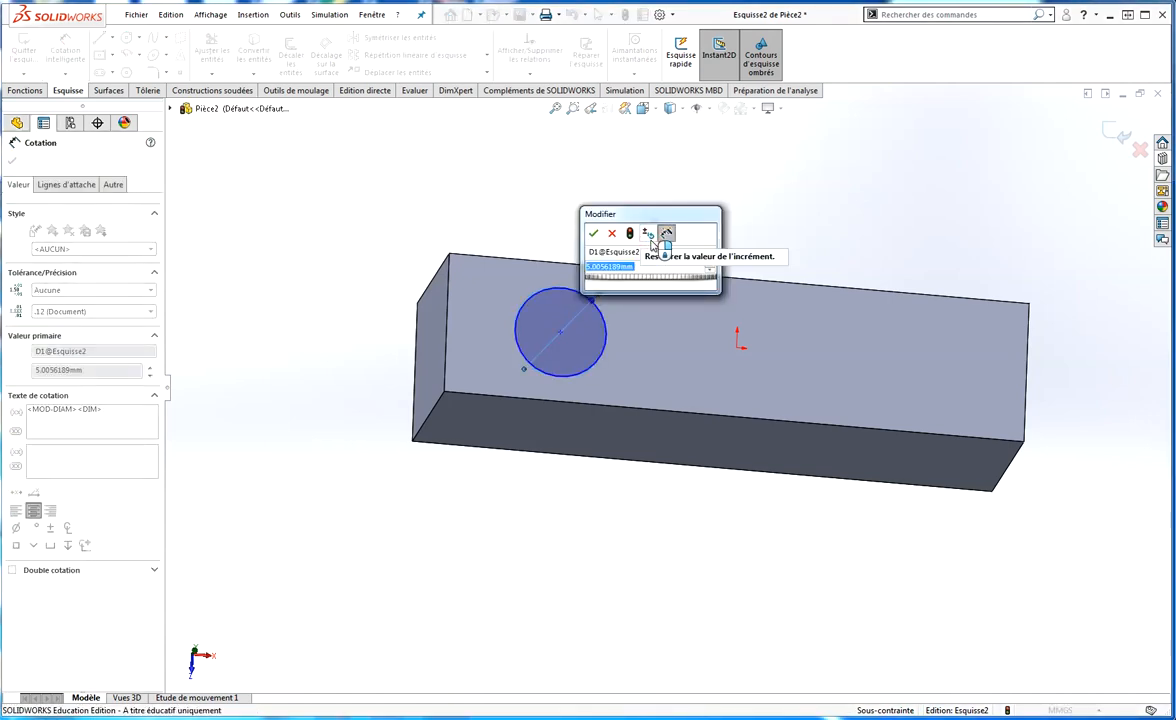
text(4.8)
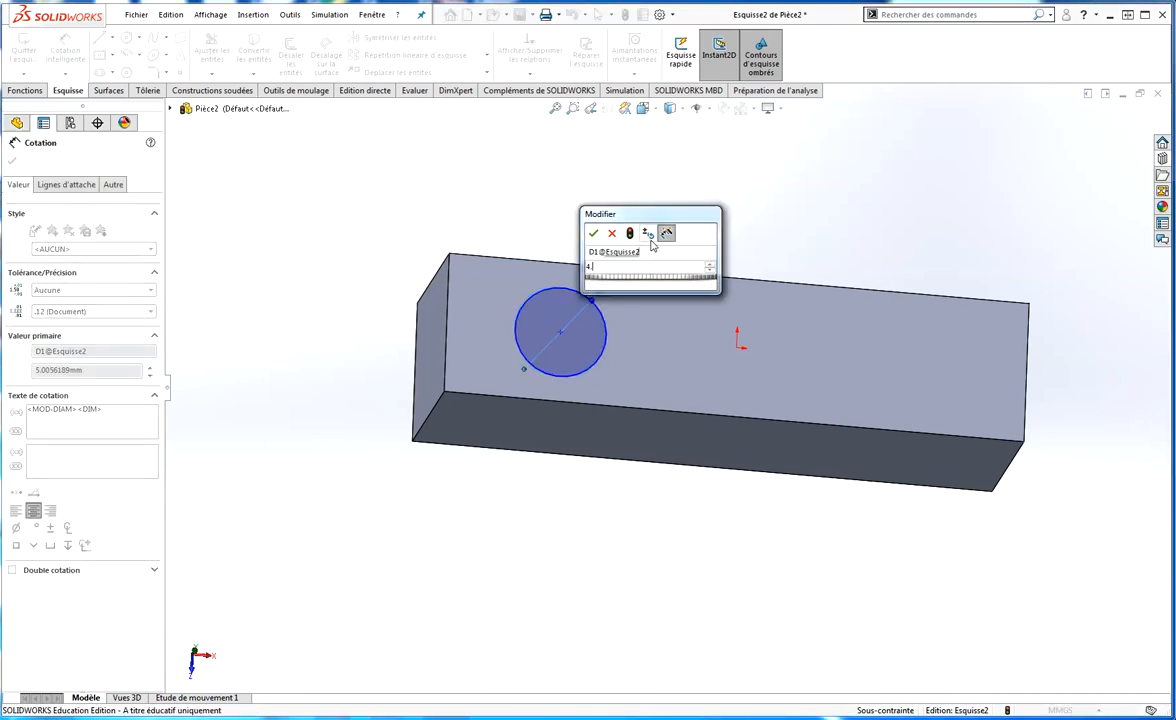
key(Return)
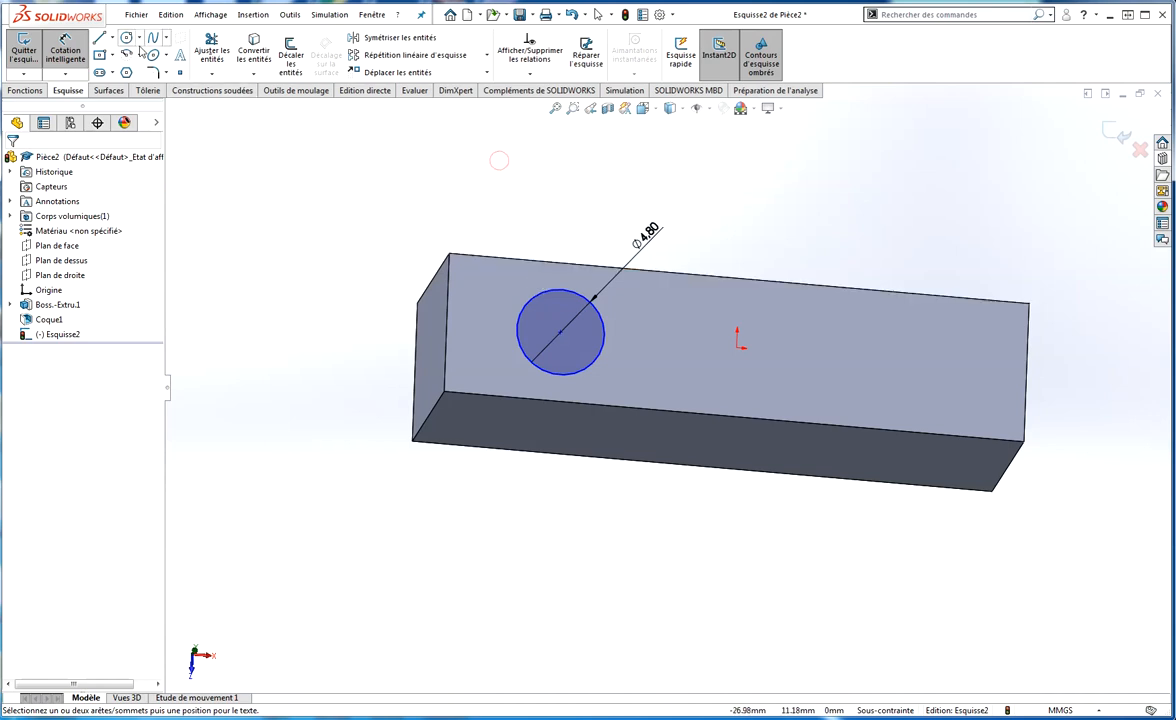
Step: Consult the PDF reference drawing and set the distance from the face's left short edge to the circle's centre to (31.8-8-8-8)/2 mm
click(446, 358)
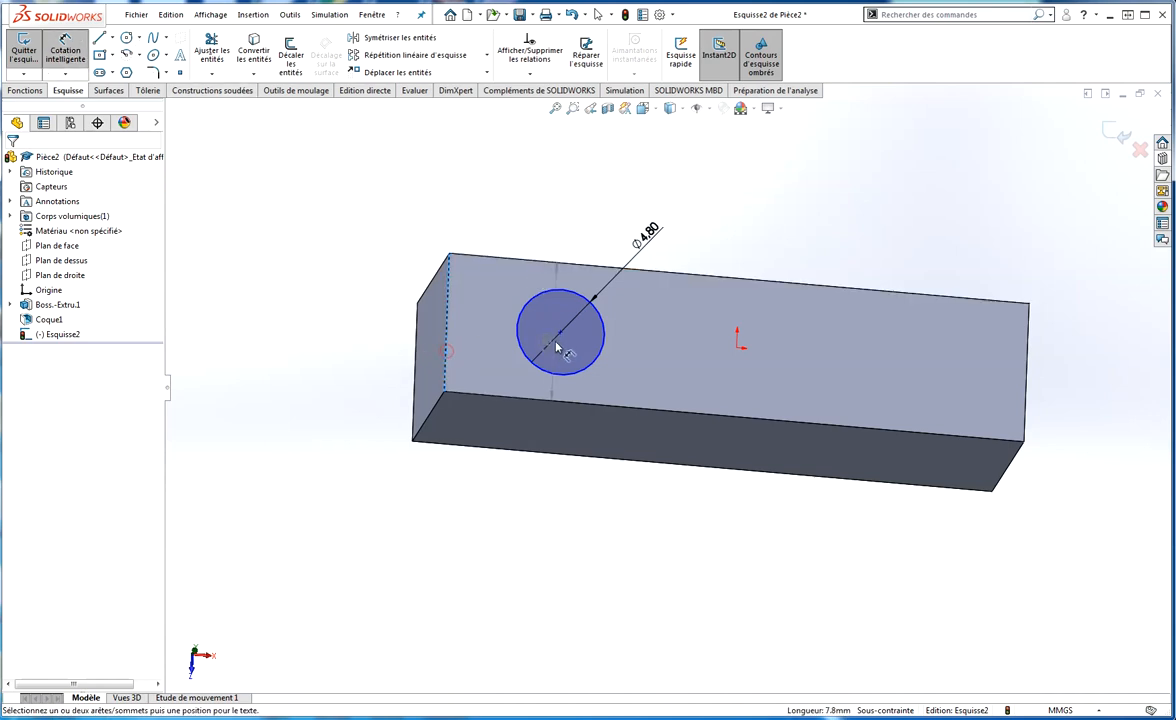
click(561, 336)
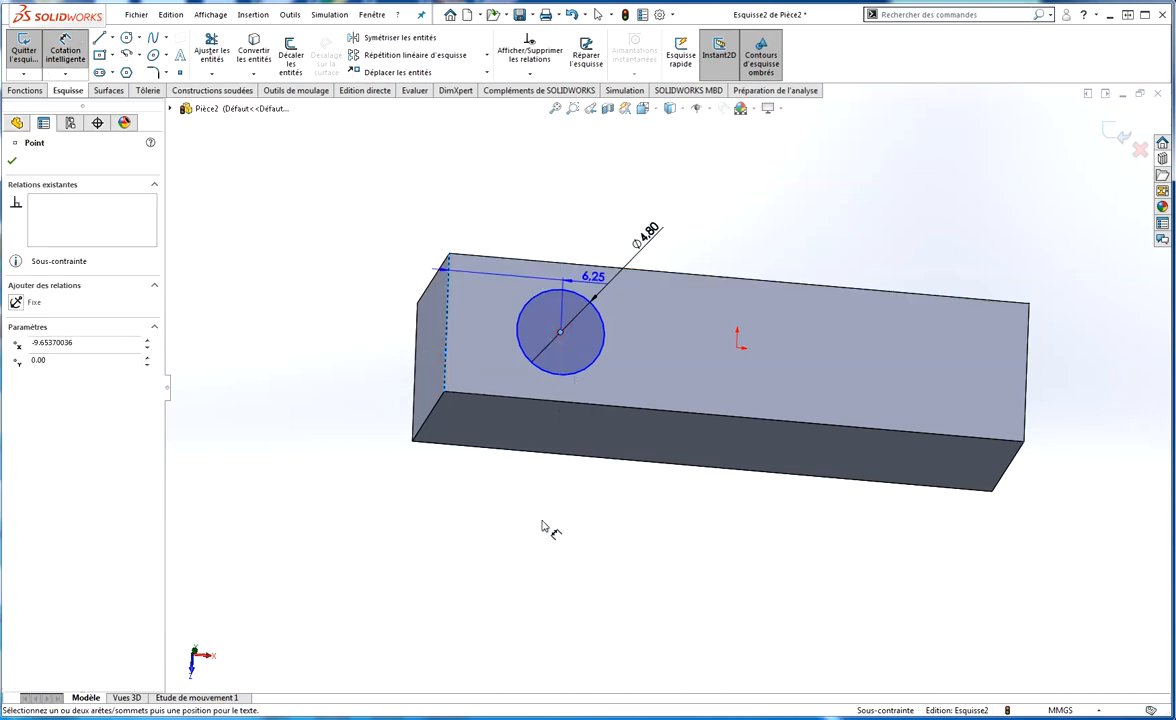
click(517, 535)
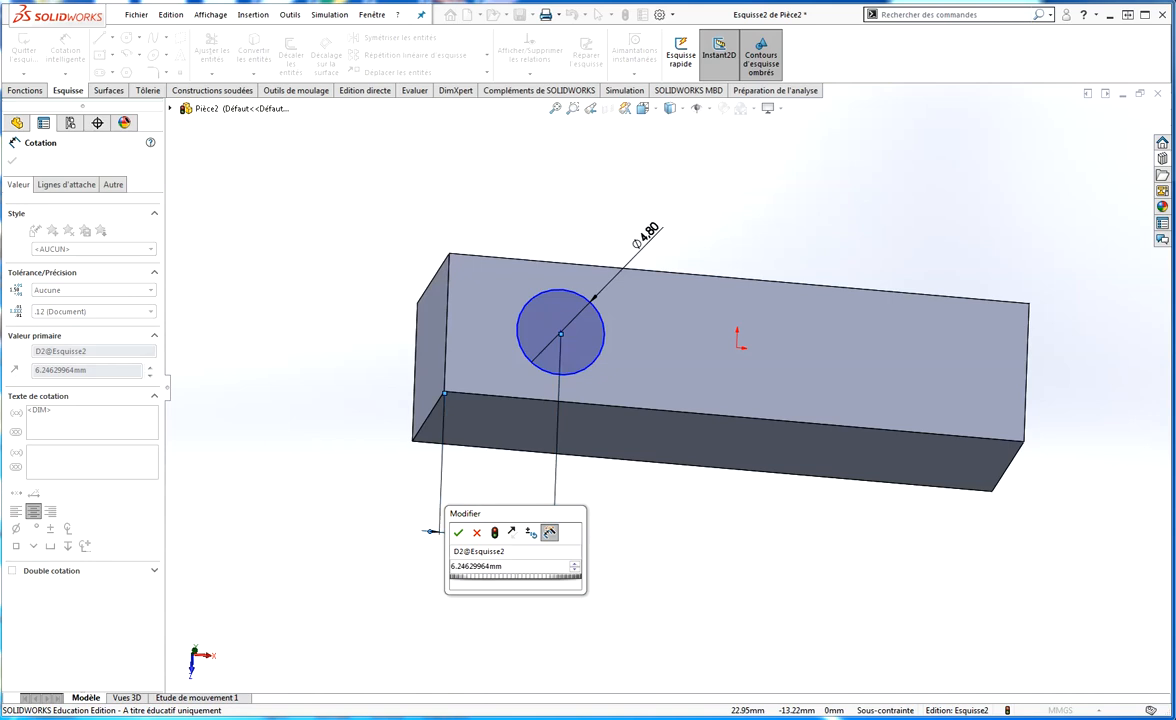
mouse_move(1174, 205)
mouse_down()
mouse_move(808, 178)
mouse_move(438, 49)
mouse_up()
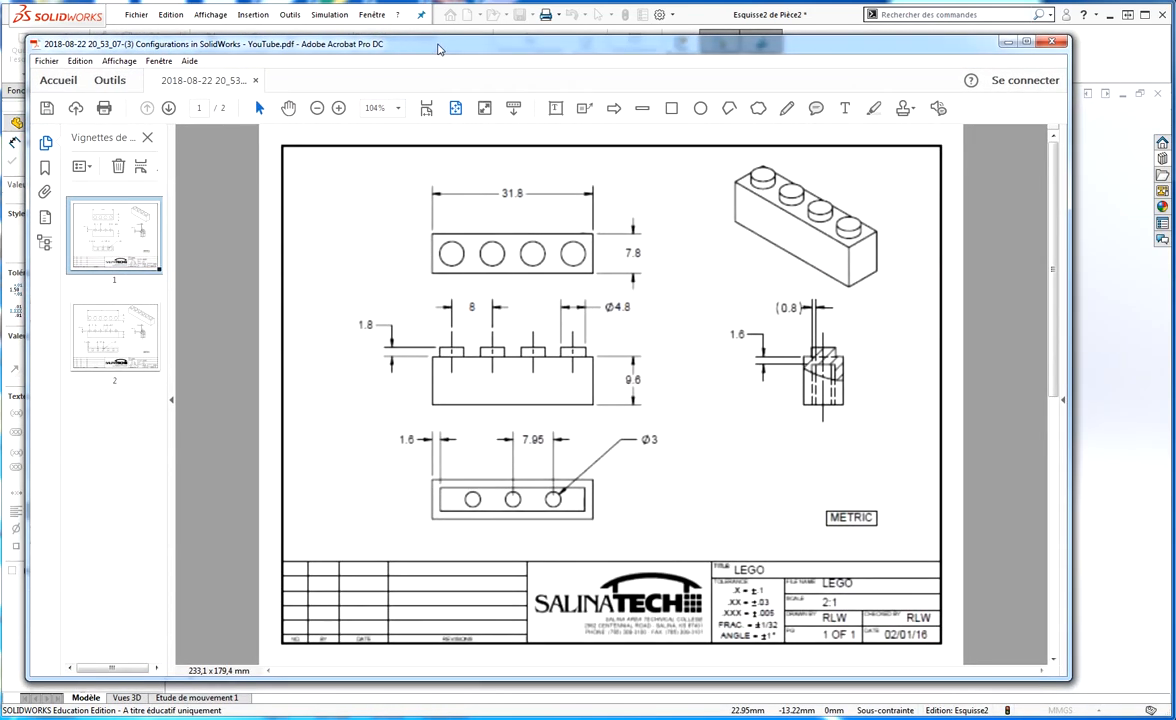
click(1007, 41)
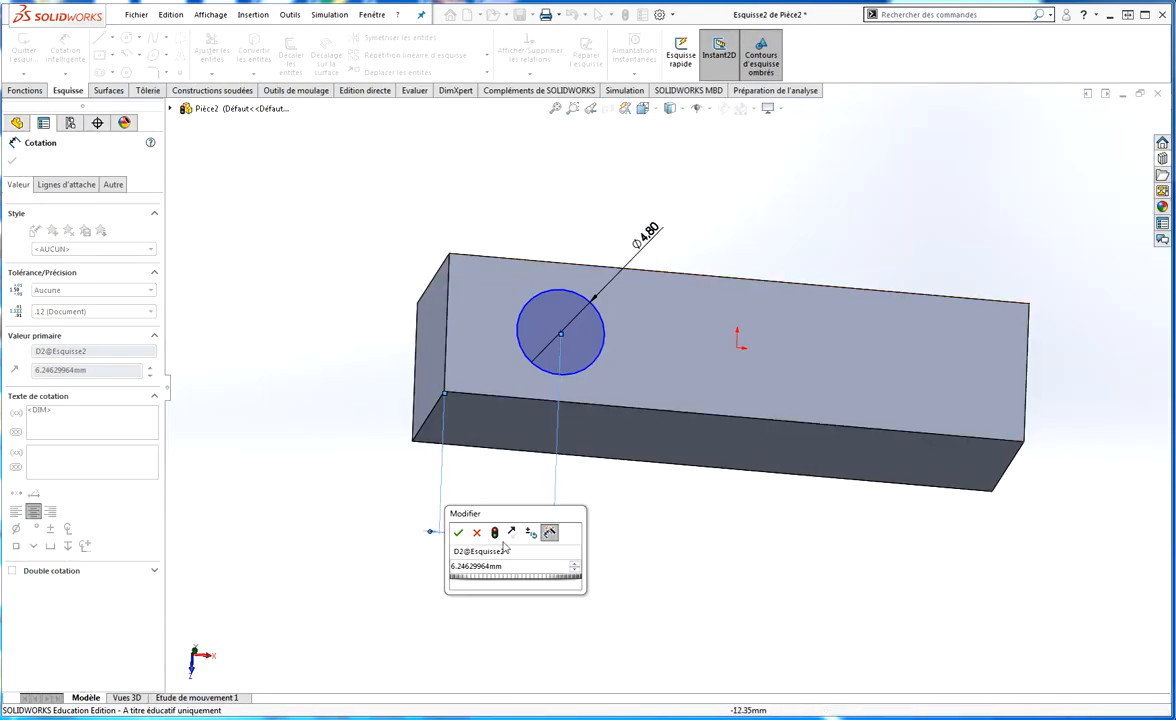
double_click(518, 566)
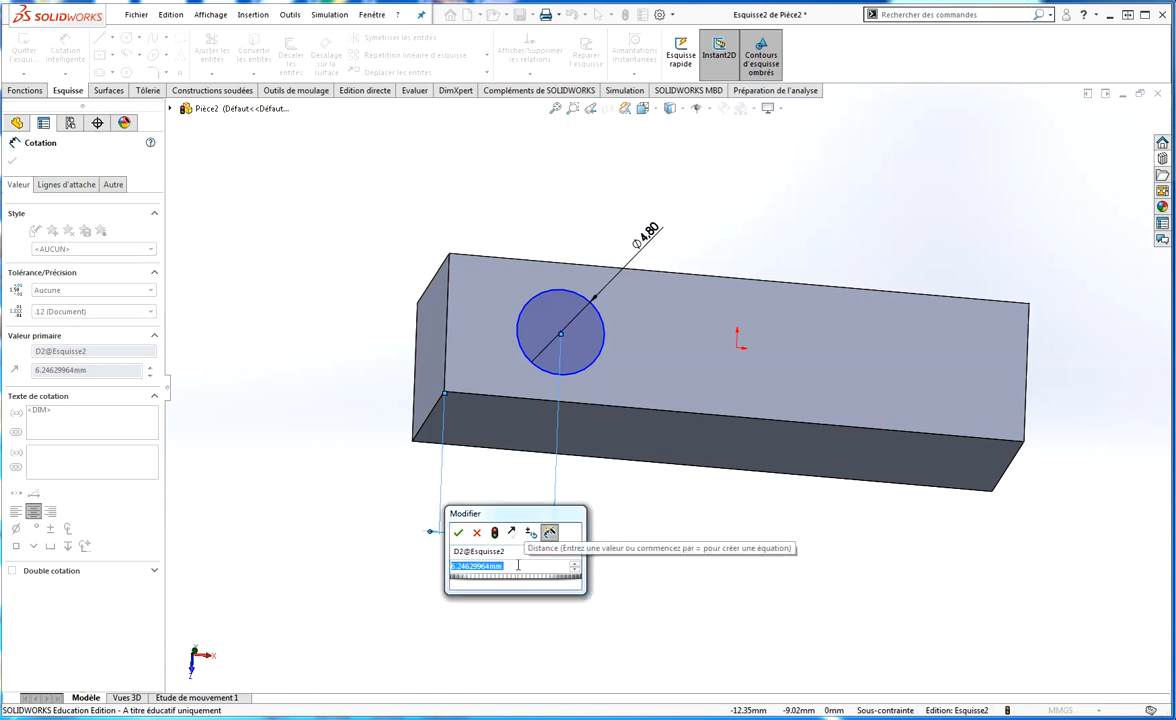
text(31.8)
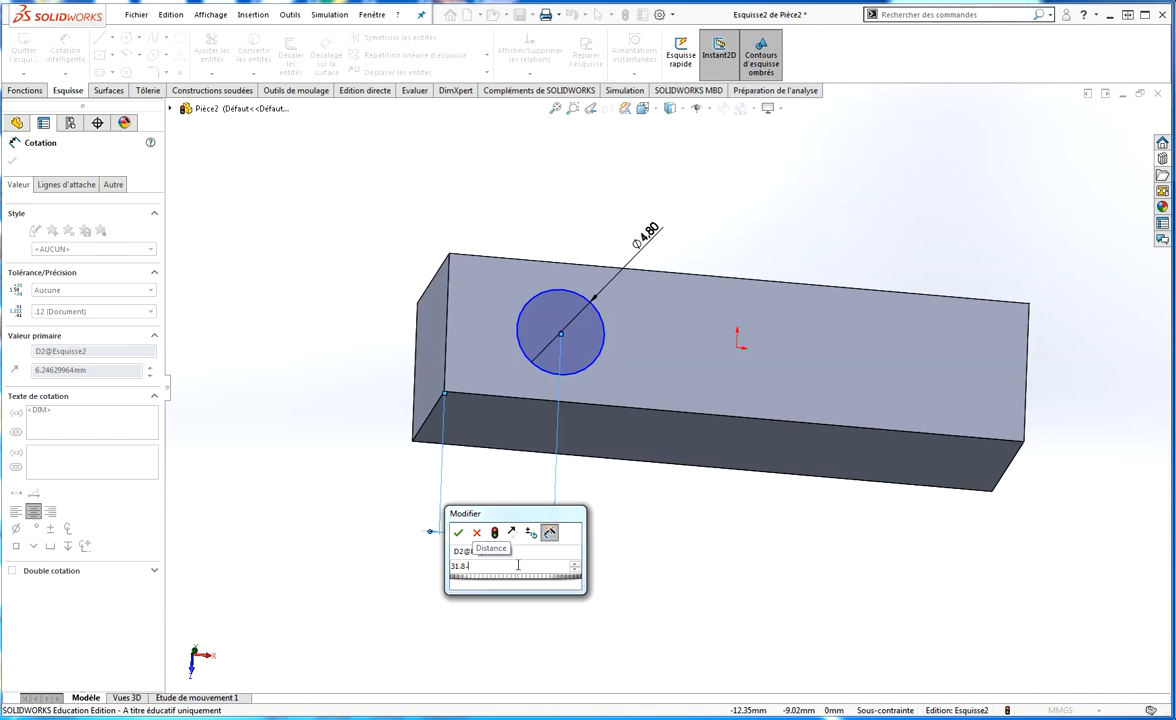
text(-8-8-8)
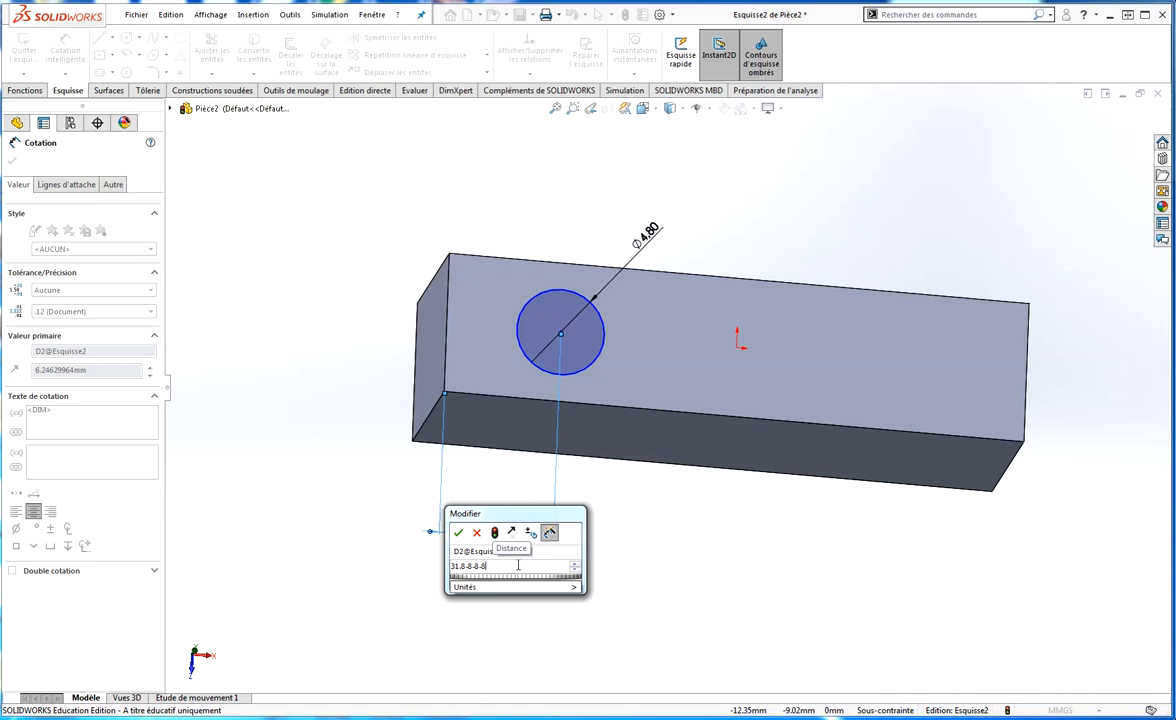
text(()
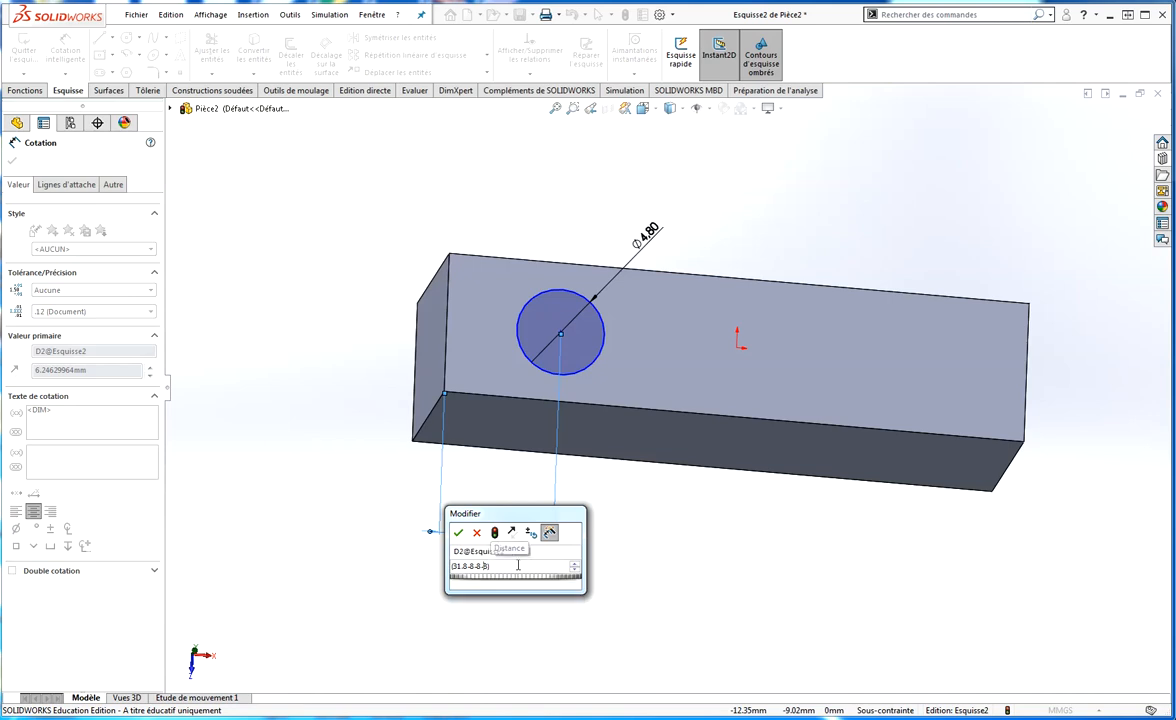
text(/2)
key(Return)
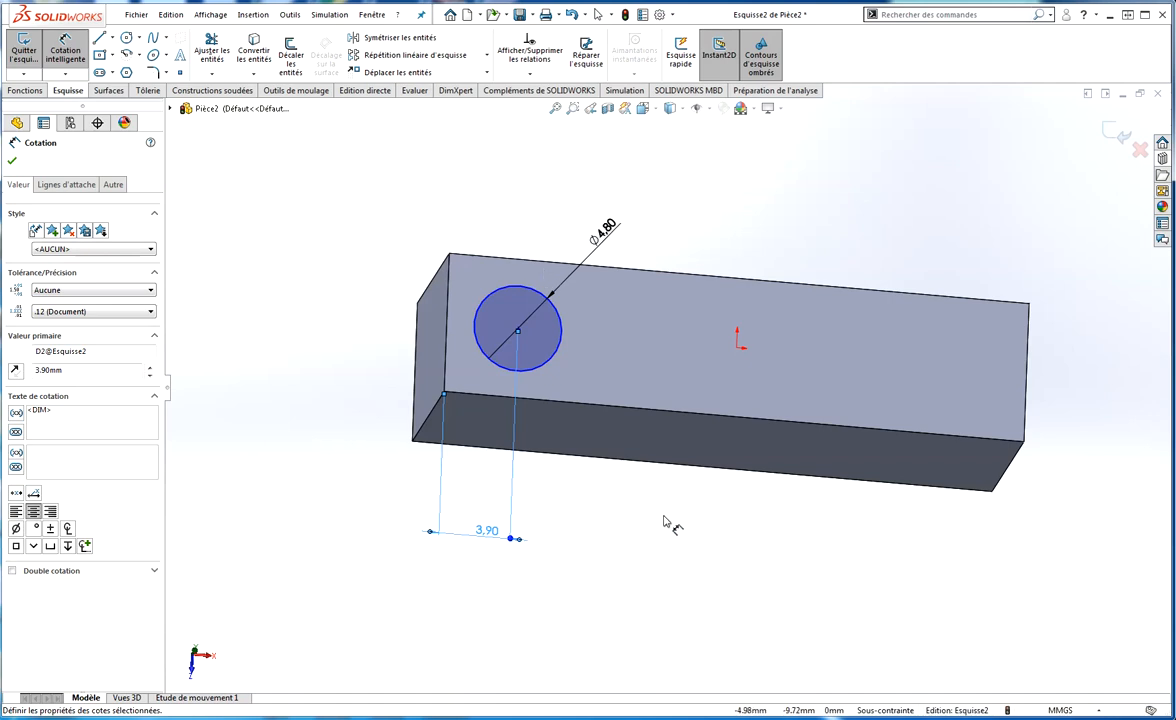
Step: Add a horizontal relation between the circle's centre and the part origin
middle_drag(669, 515, 630, 540)
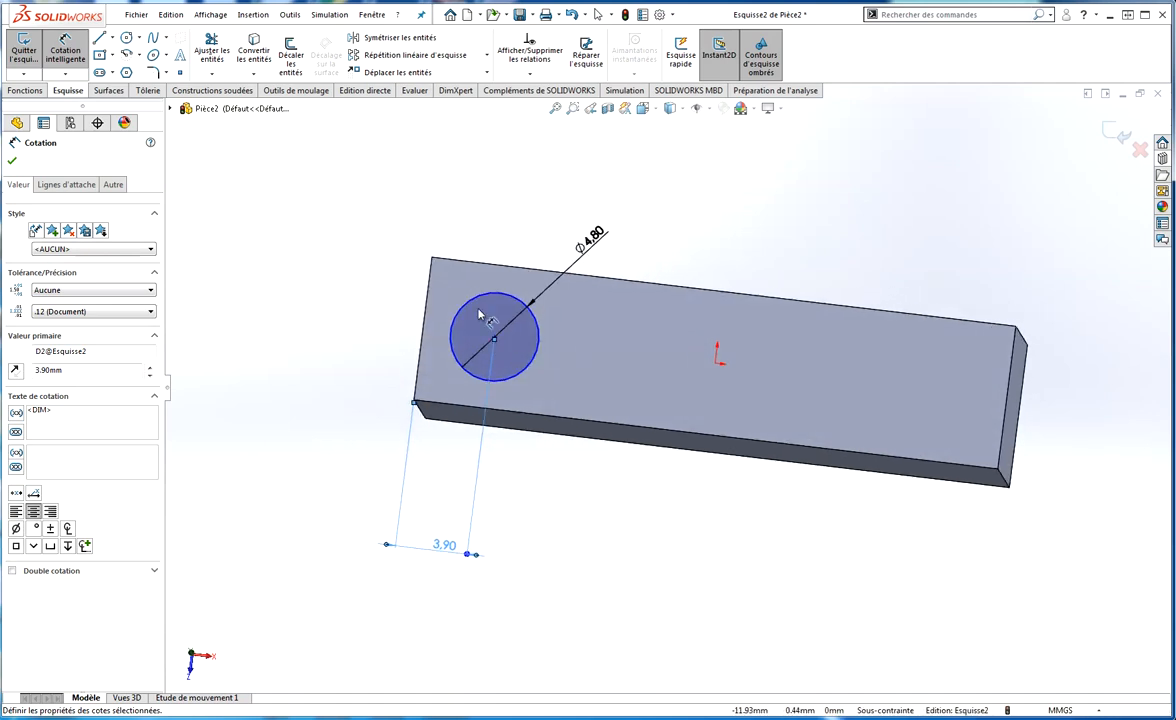
click(12, 164)
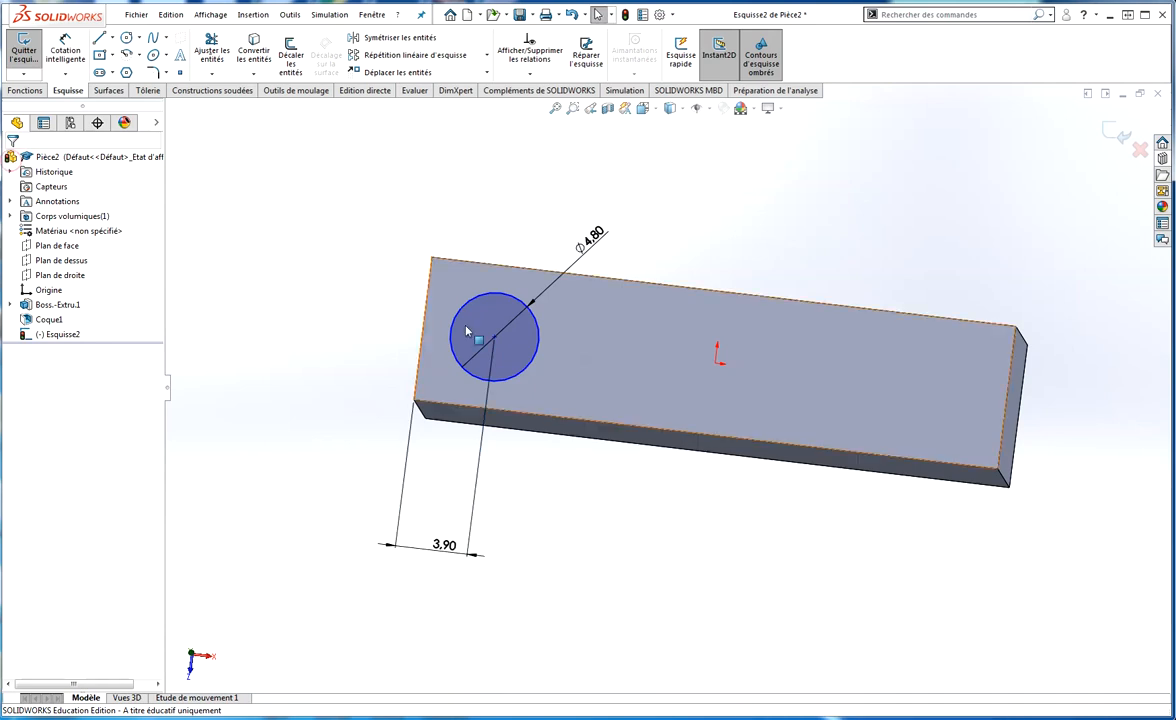
click(494, 337)
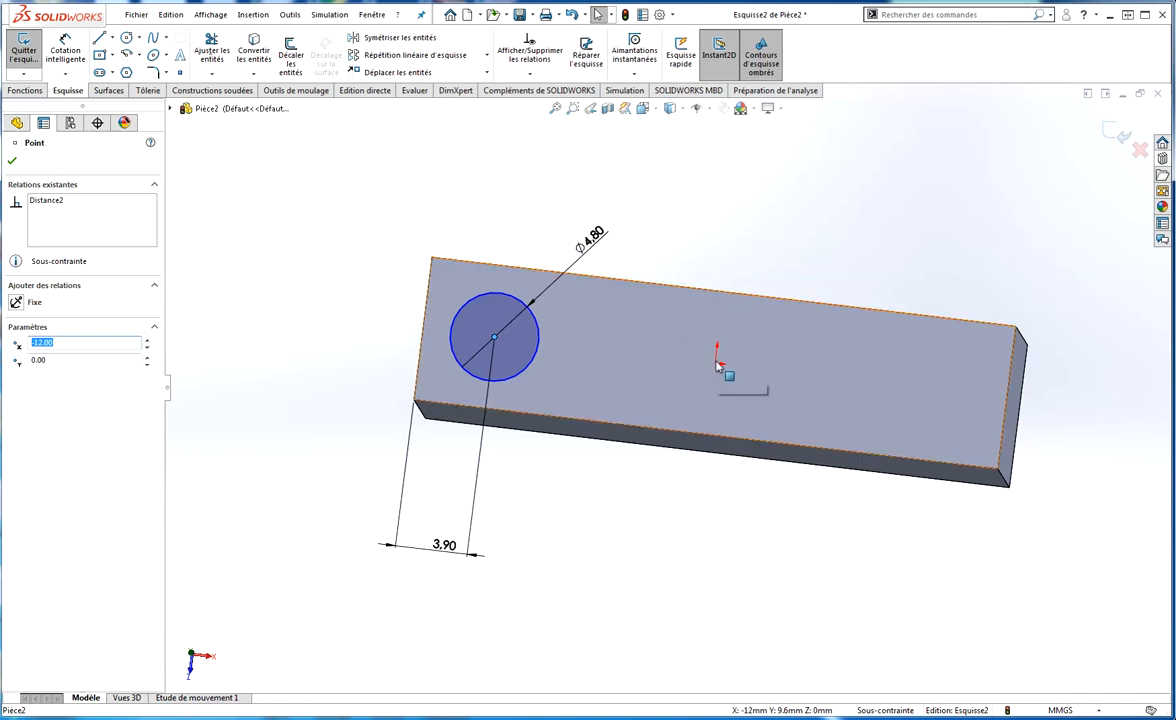
middle_drag(714, 383, 719, 184)
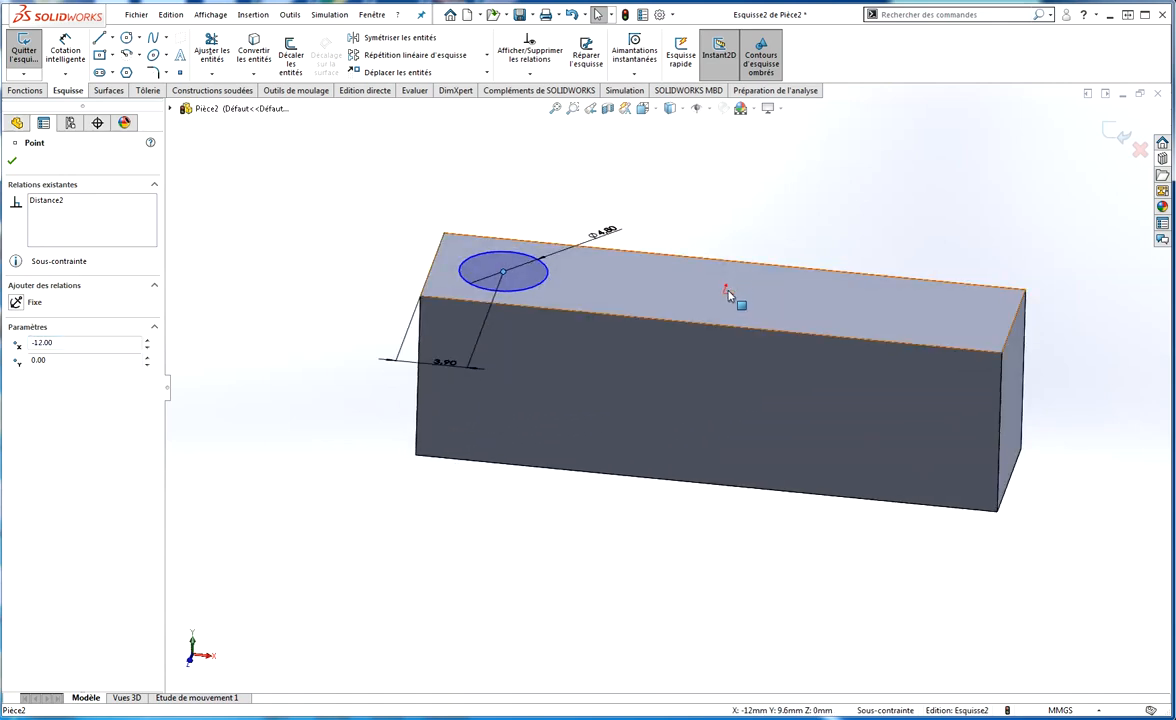
click(170, 109)
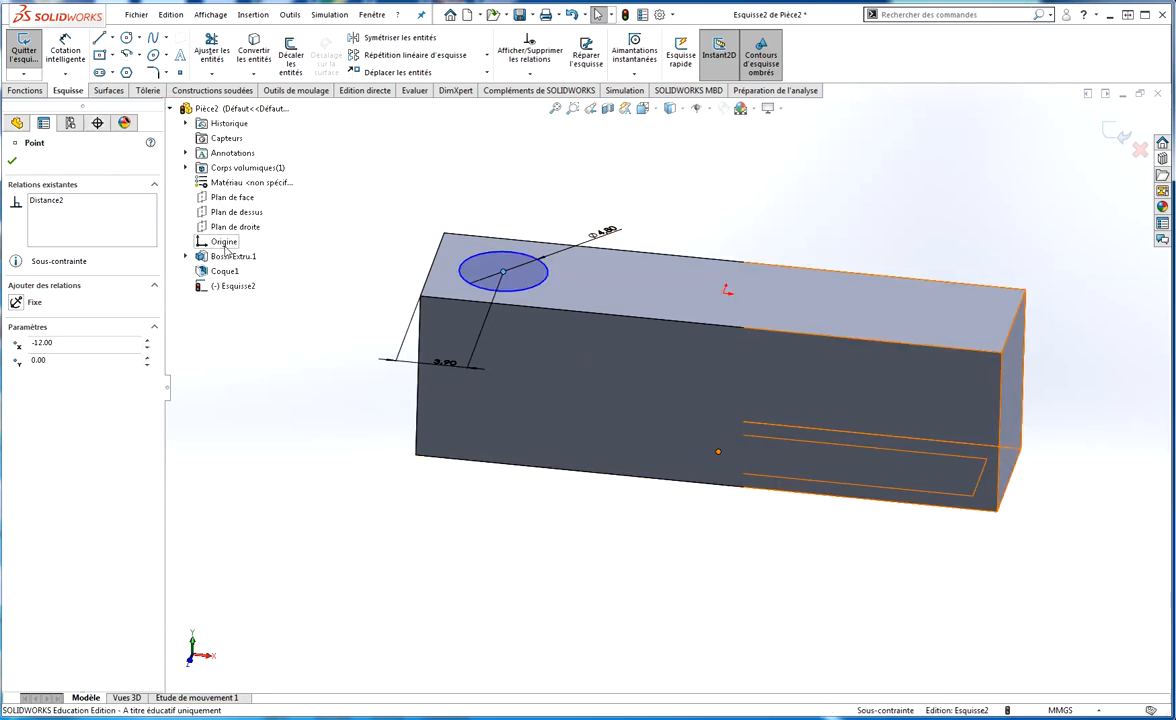
ctrl+click(224, 243)
middle_drag(751, 215, 727, 425)
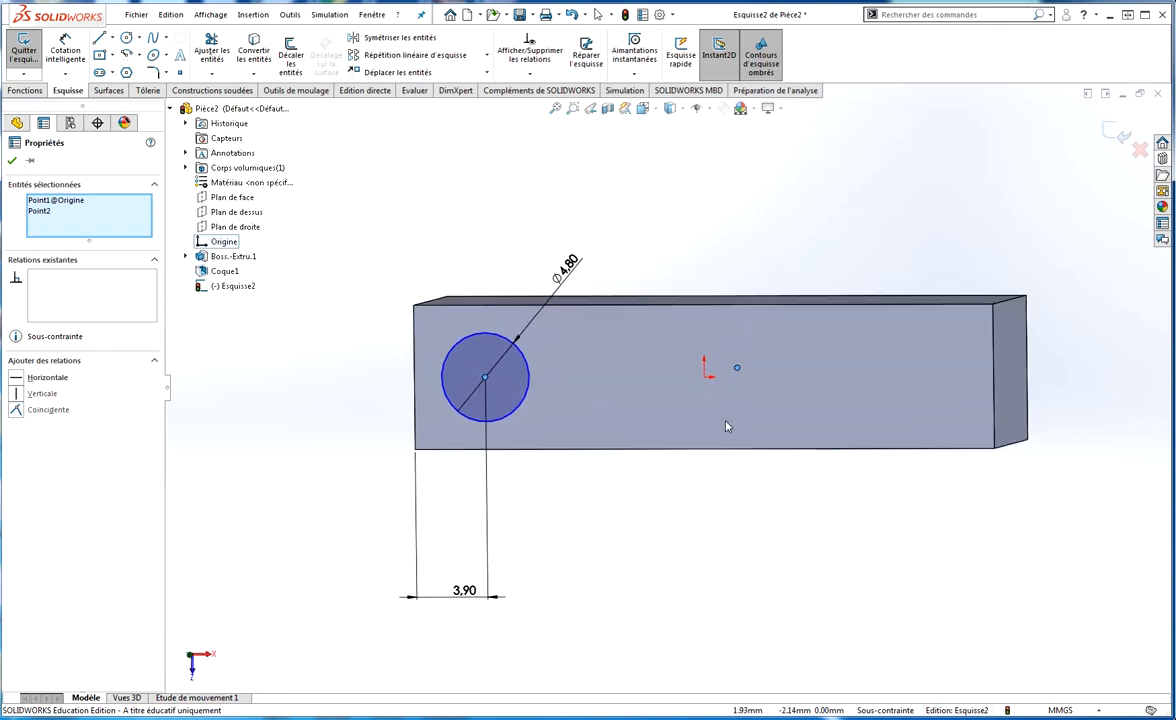
click(20, 378)
click(341, 305)
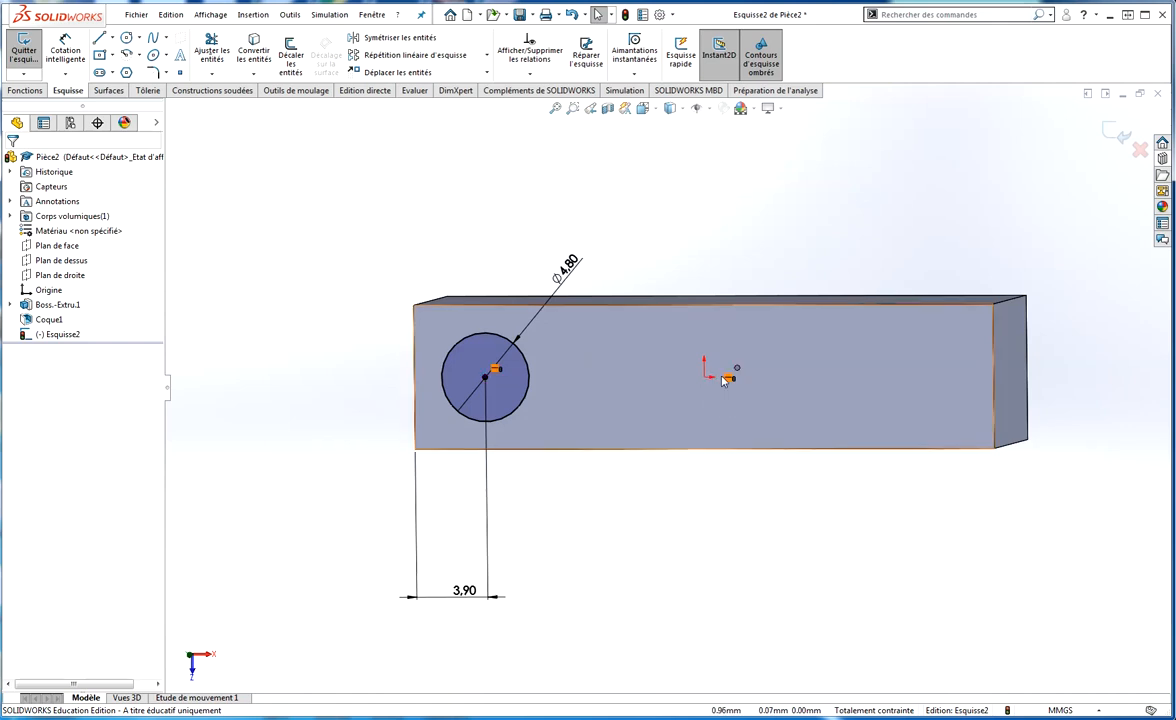
Step: Finish the sketch and extrude the circle as a blind stud 1.8 mm high, merged with the block
click(1113, 136)
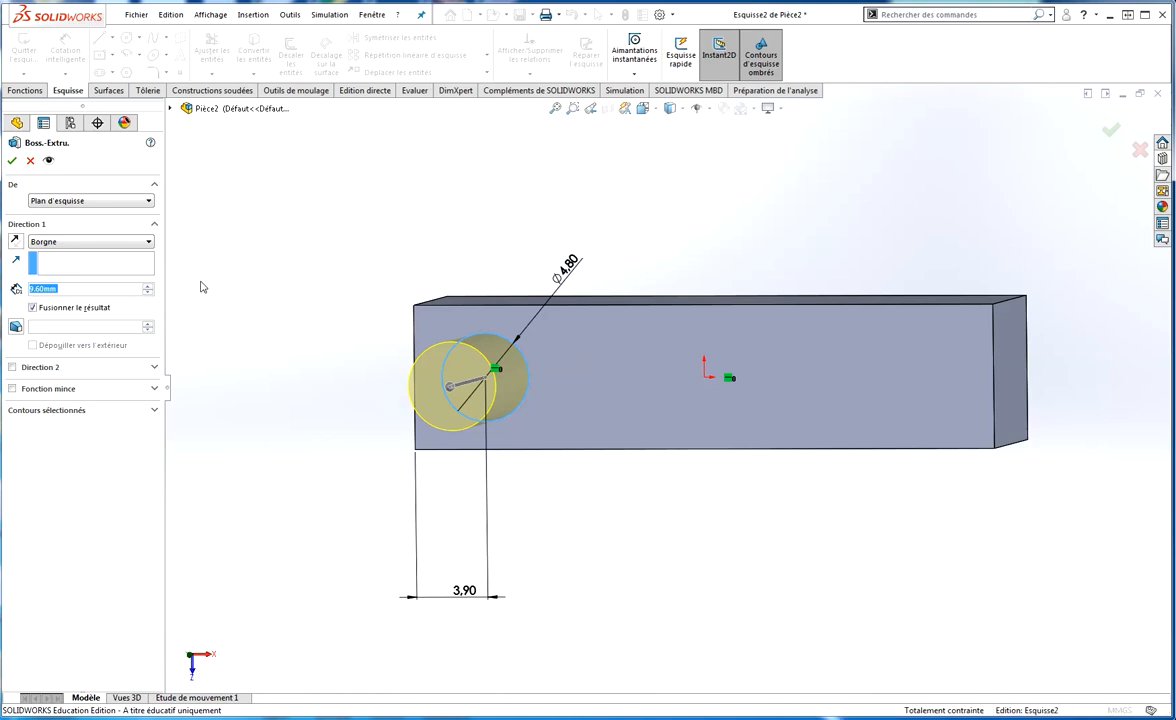
text(1.8)
key(Return)
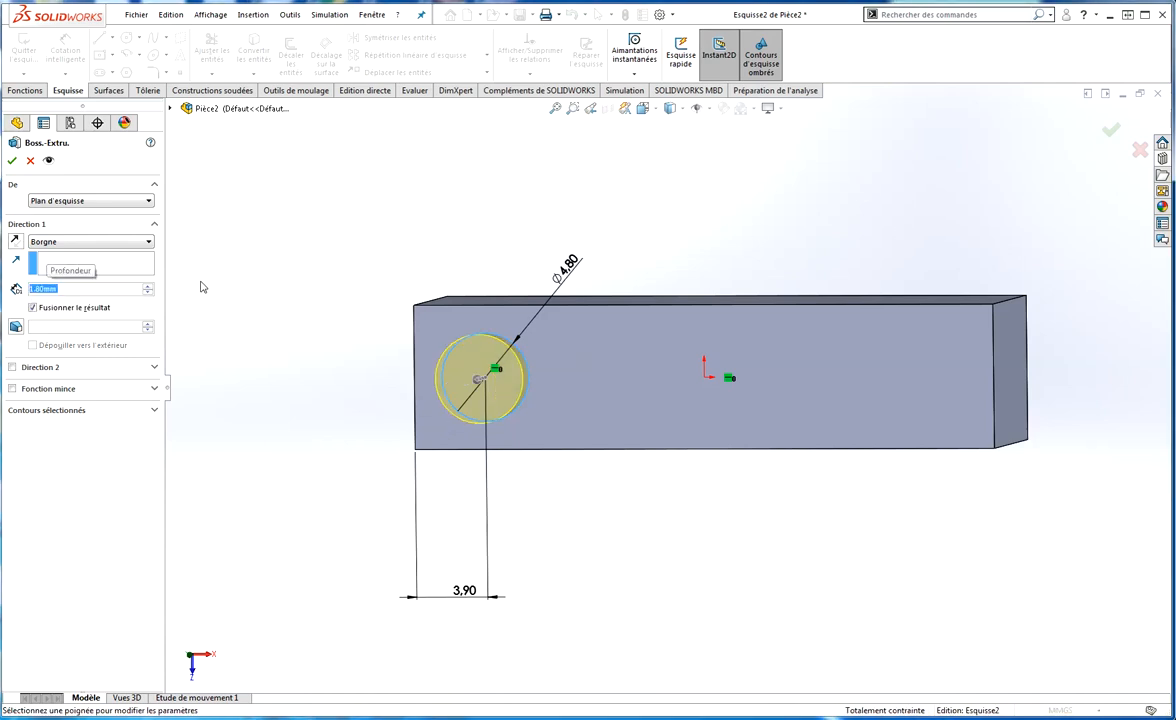
click(13, 160)
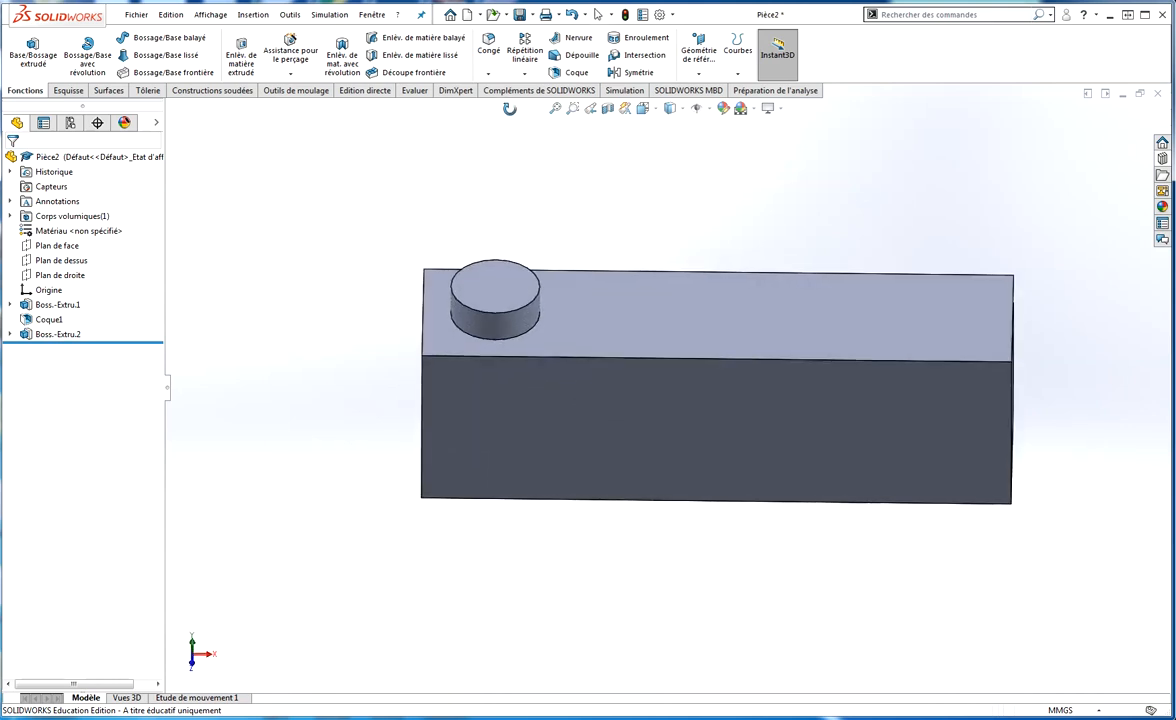
Step: Turn on dynamic reference visualization of parent features for the part's feature tree
middle_drag(509, 109, 604, 197)
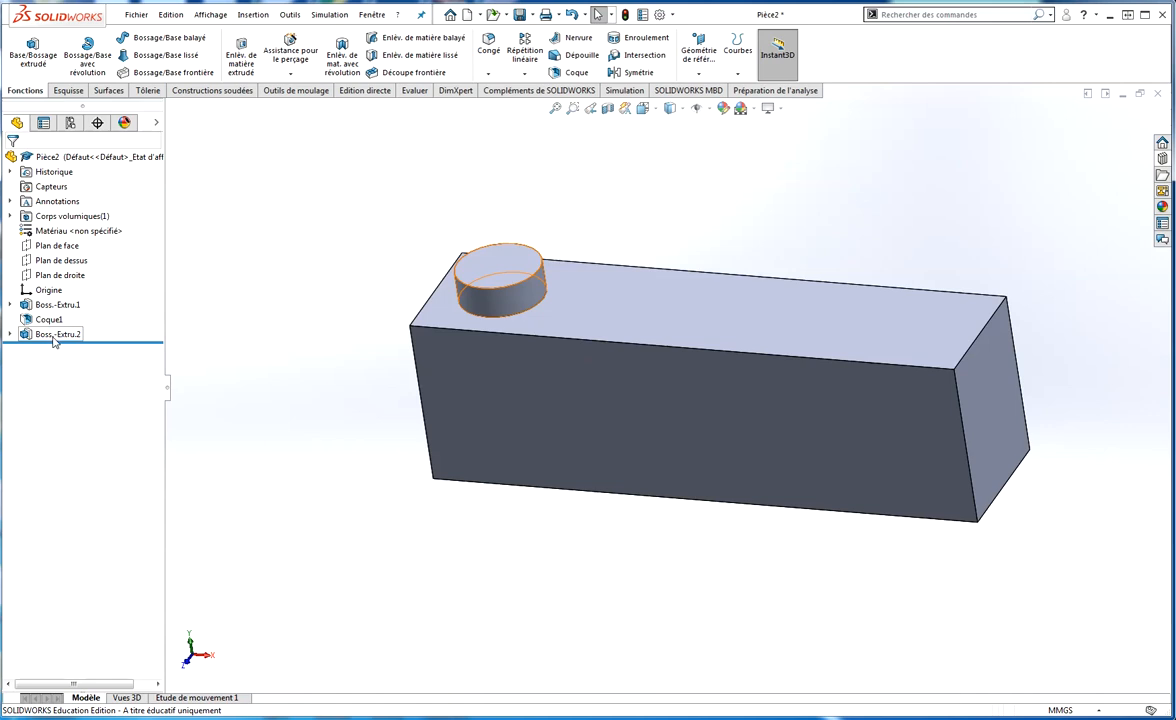
right_click(47, 157)
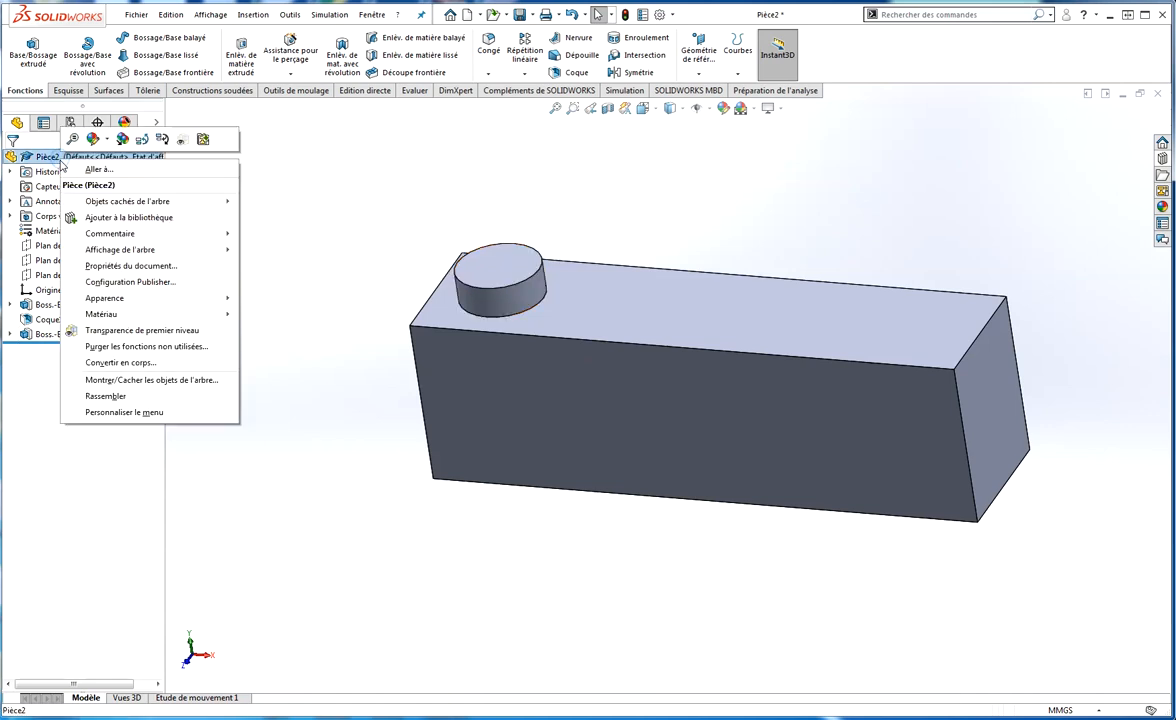
click(142, 139)
right_click(78, 157)
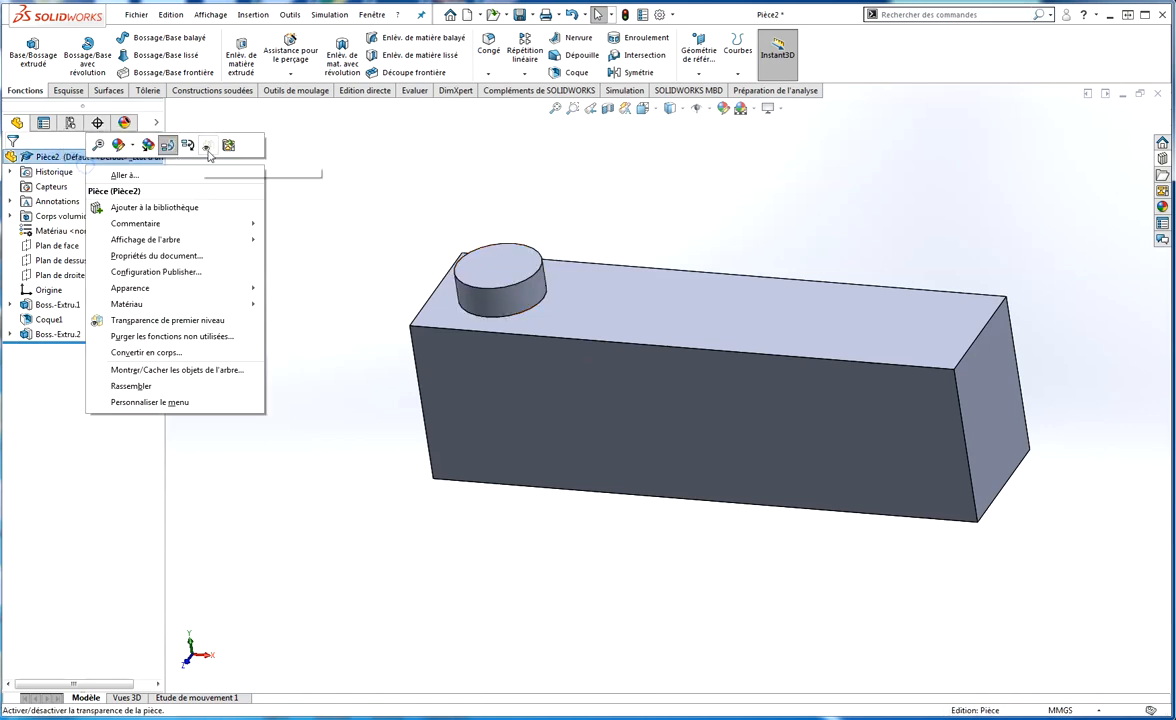
click(378, 160)
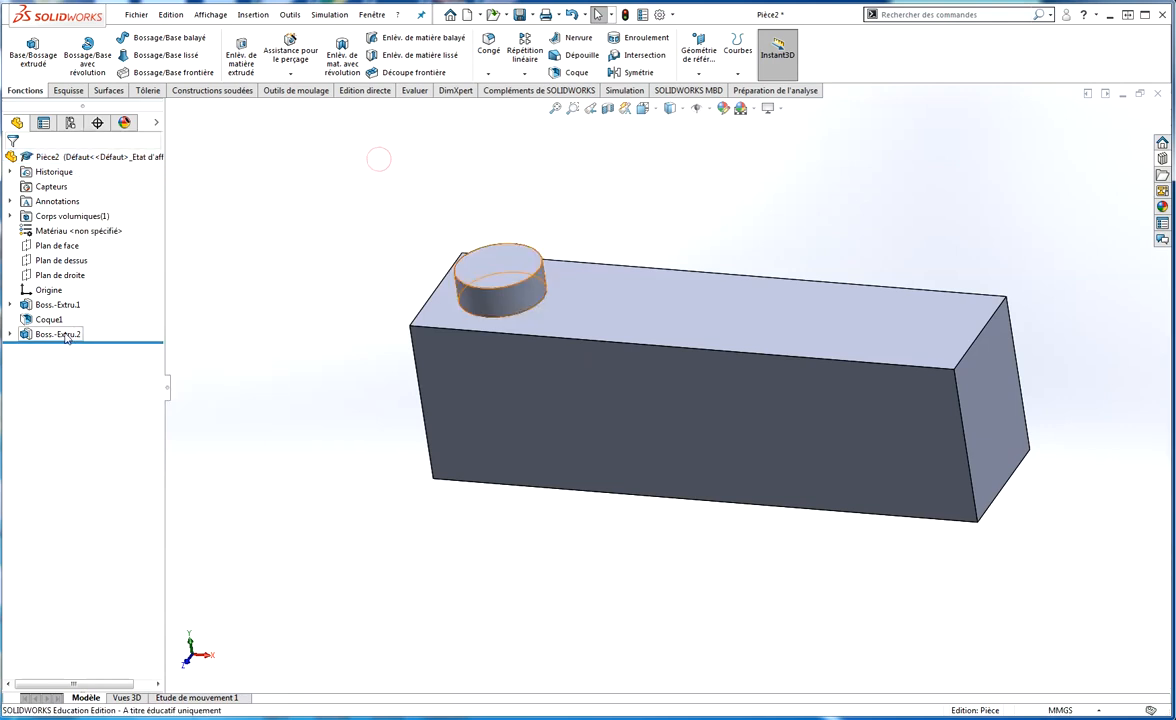
mouse_move(65, 337)
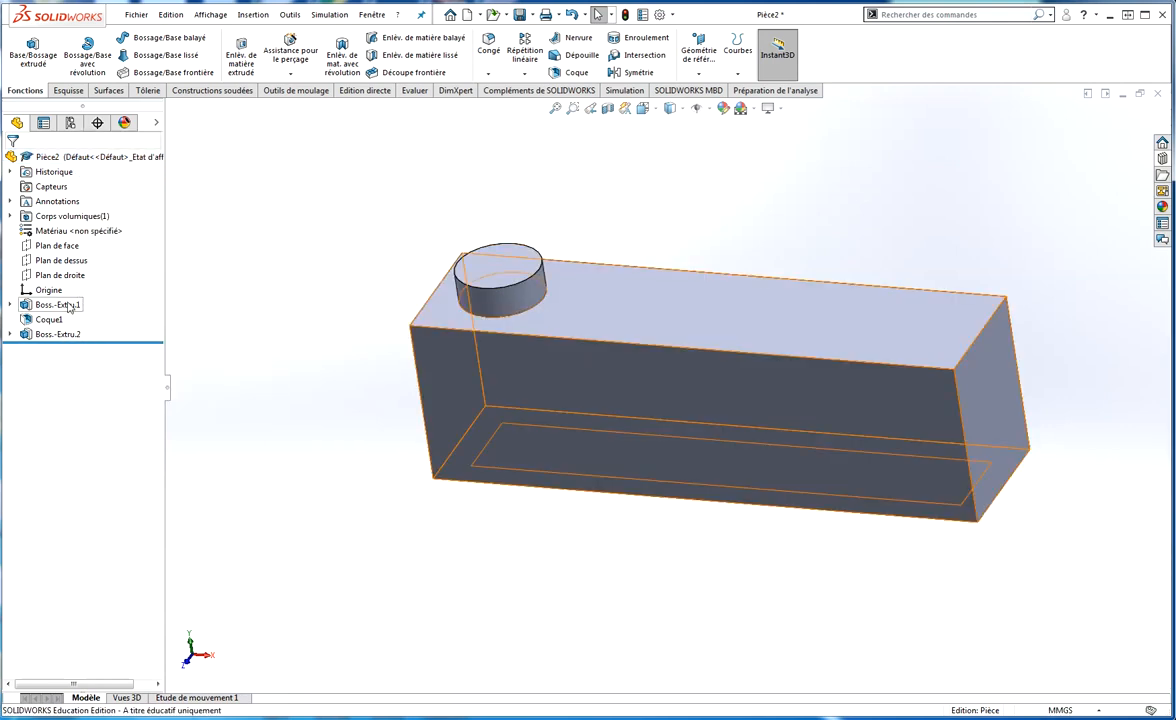
middle_drag(601, 183, 612, 173)
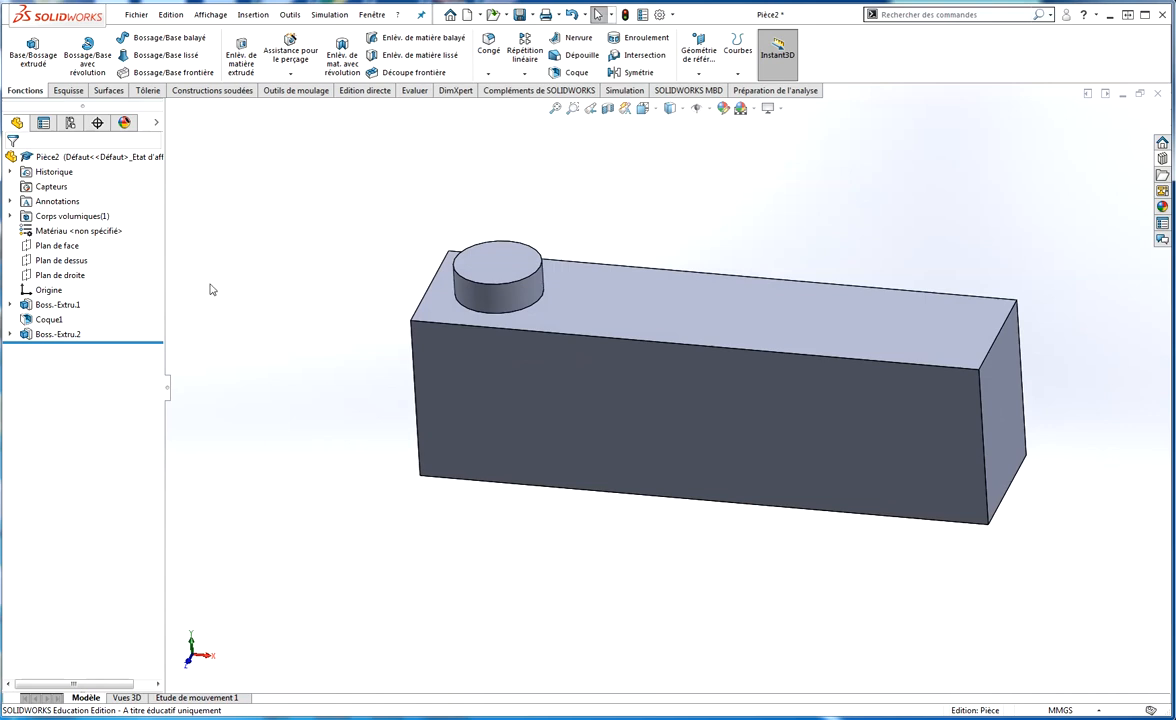
middle_drag(743, 213, 726, 194)
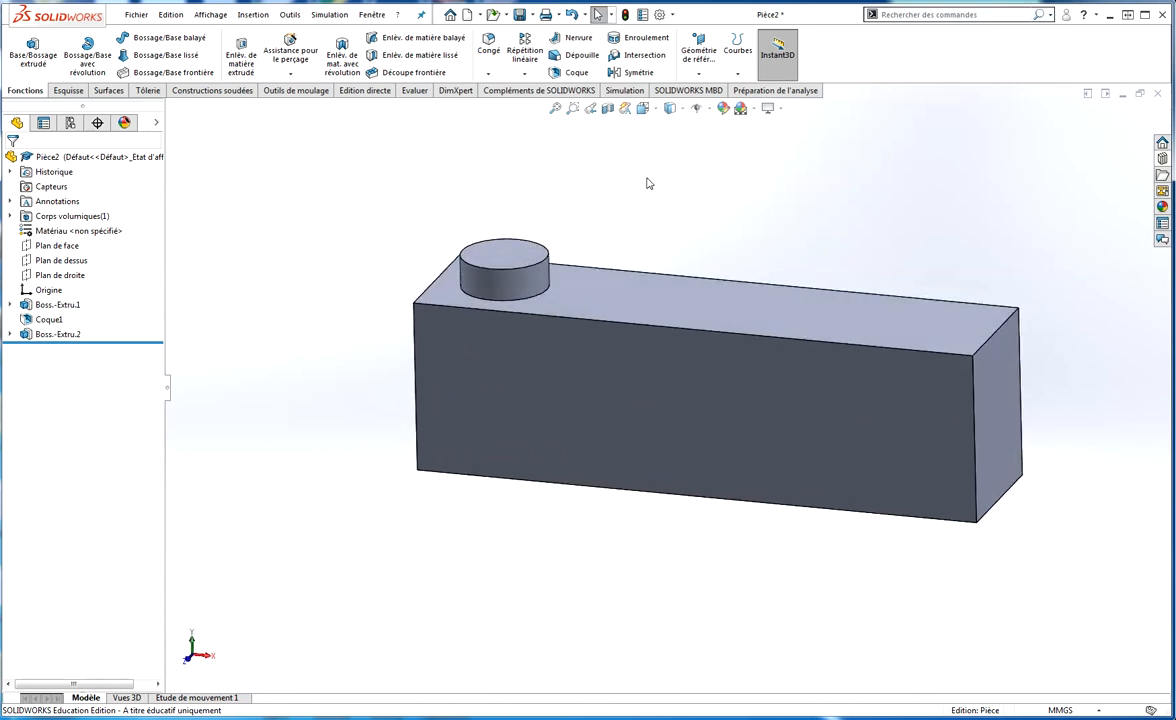
Step: Start a linear pattern along the block's long top edge with 8 mm spacing and 4 instances
click(526, 48)
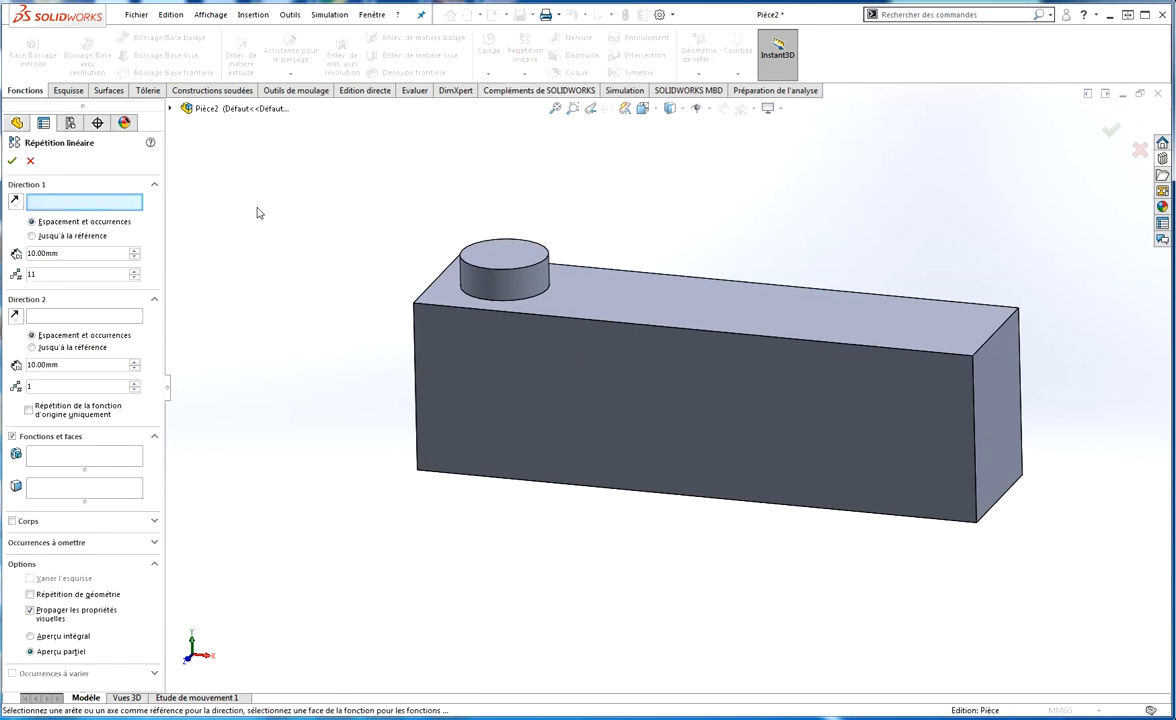
click(454, 307)
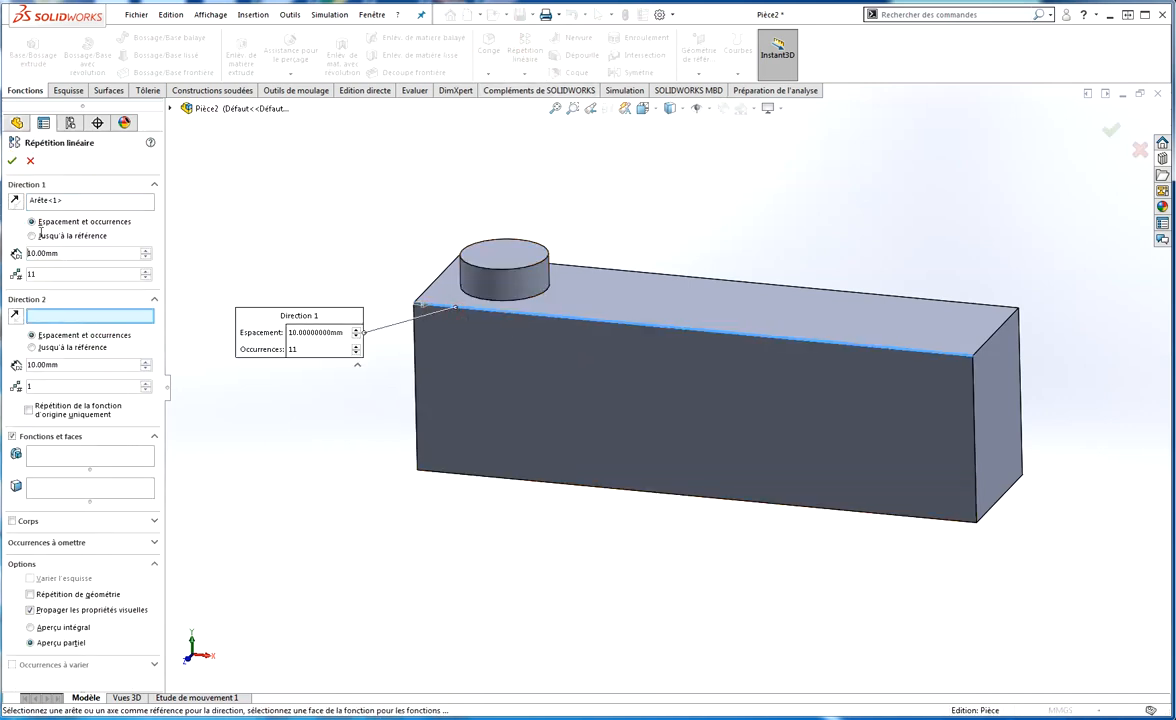
text(8)
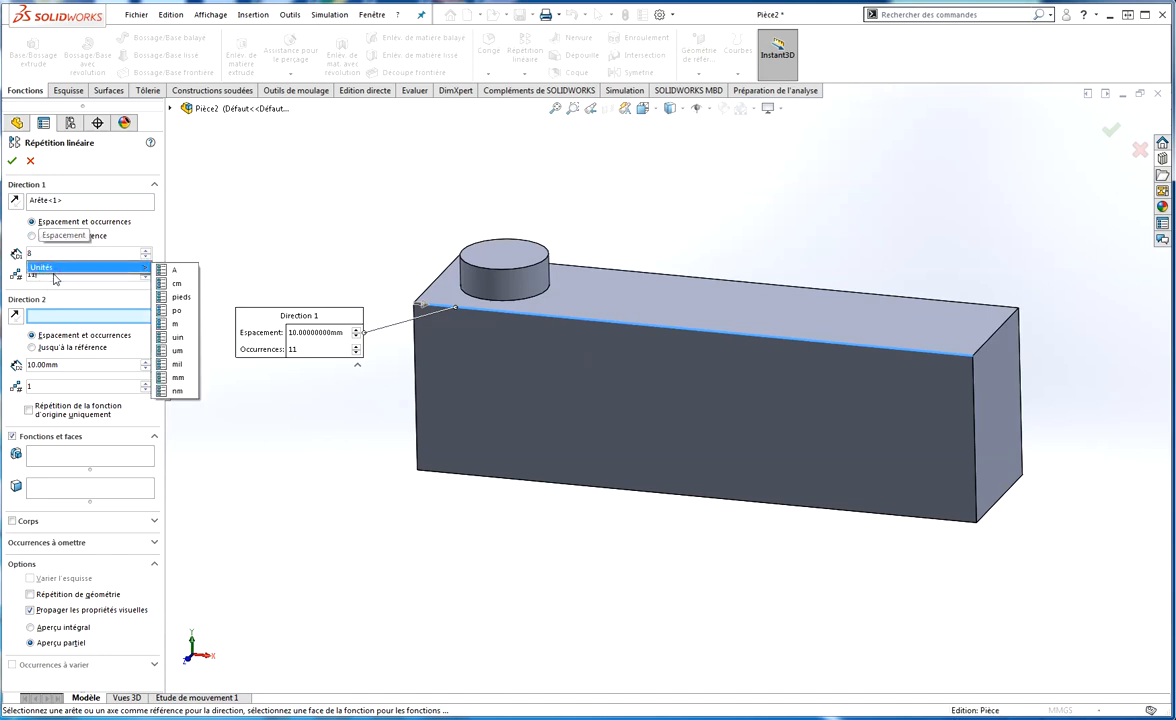
click(258, 207)
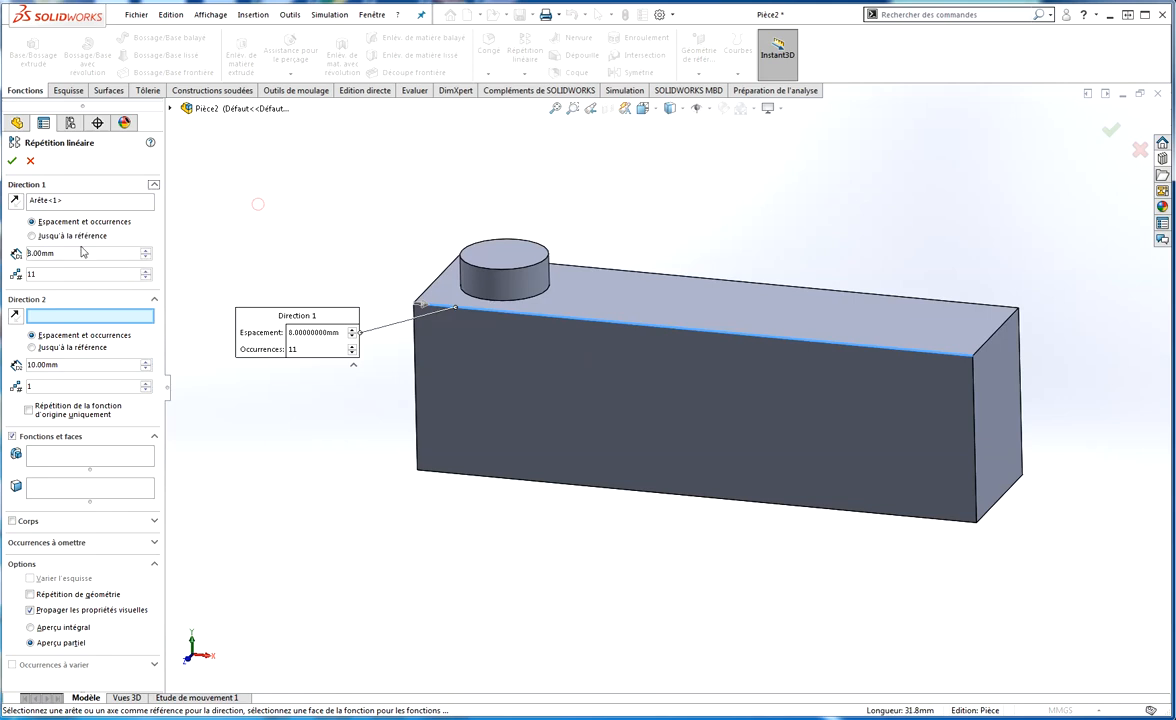
click(311, 350)
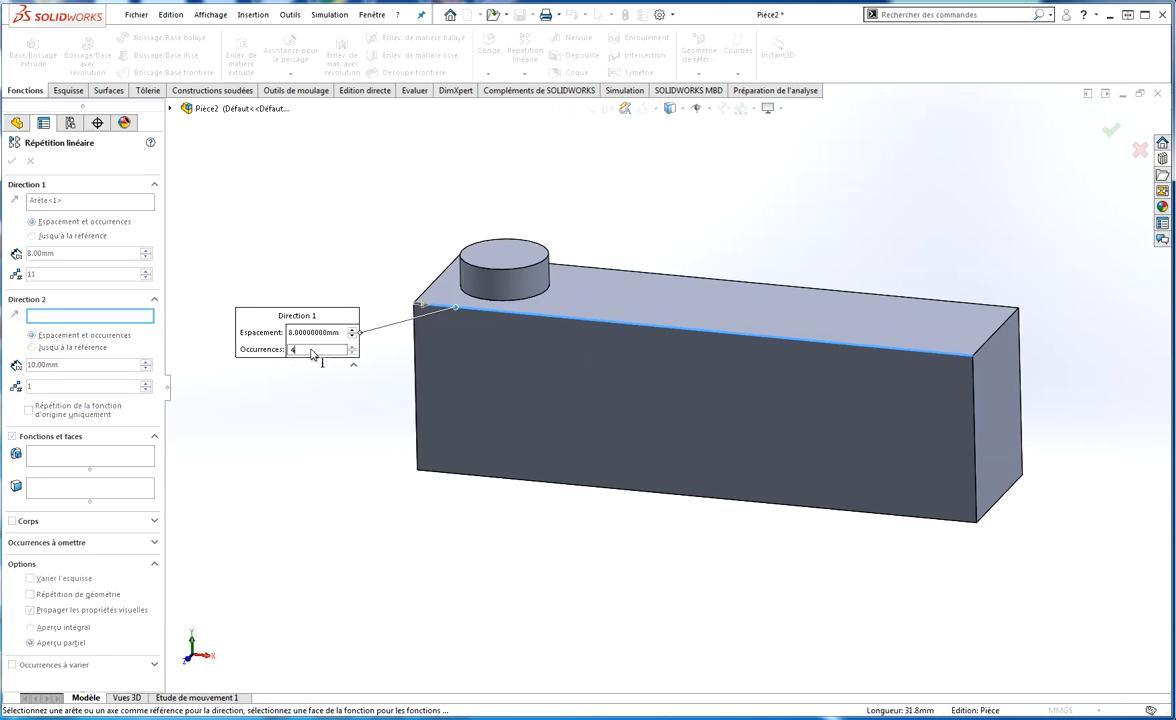
text(4)
key(Return)
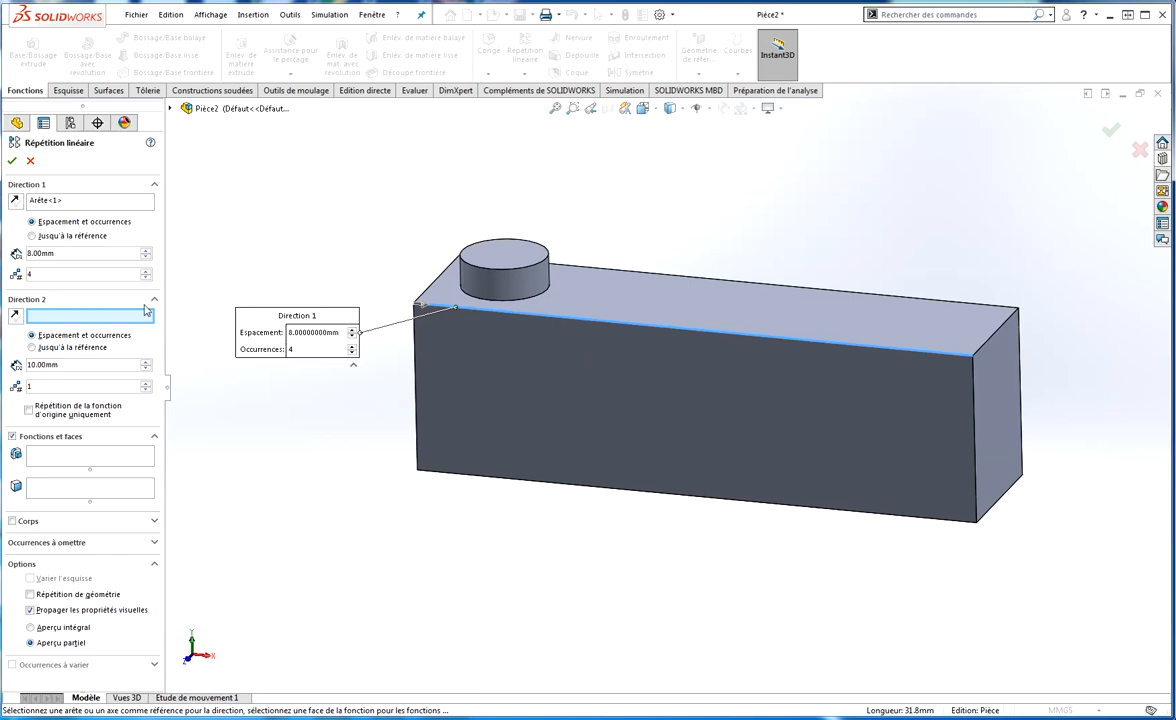
Step: Select the cylindrical stud as the feature to pattern and complete the linear pattern
click(104, 461)
click(472, 265)
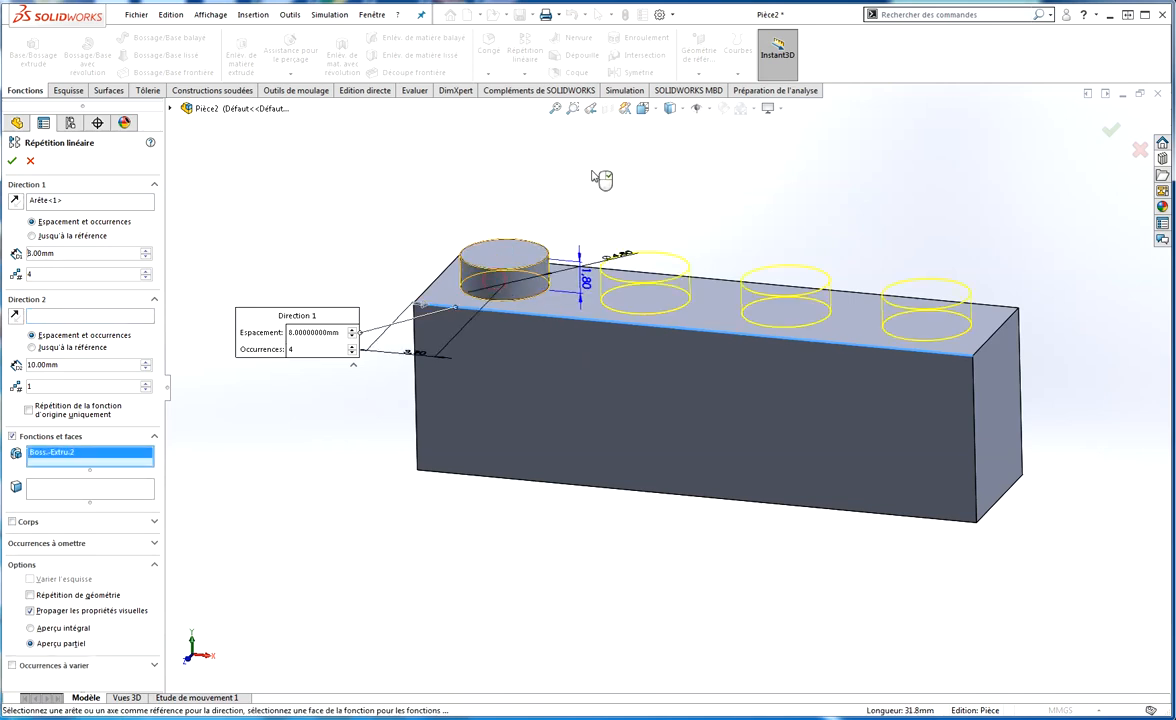
middle_drag(866, 152, 1055, 208)
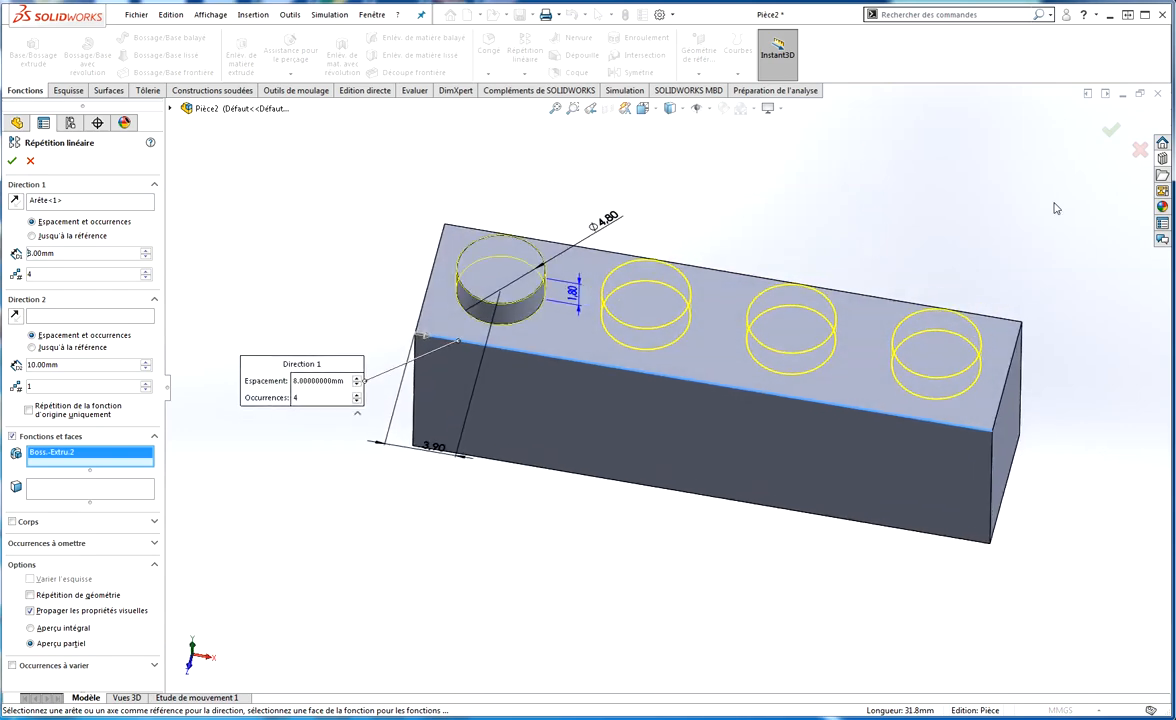
click(1113, 134)
middle_drag(898, 157, 801, 137)
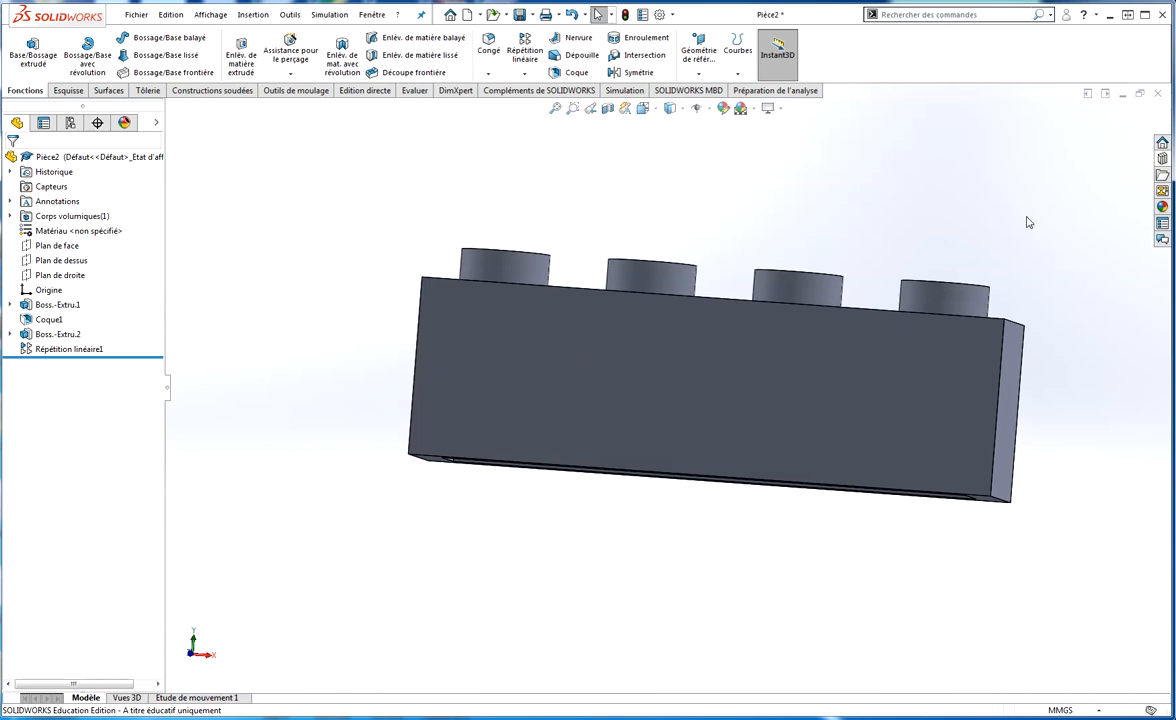
Step: Begin an extruded boss sketch on the inner end face of the hollow and draw a circle about 2.55 mm in diameter
middle_drag(654, 362, 532, 227)
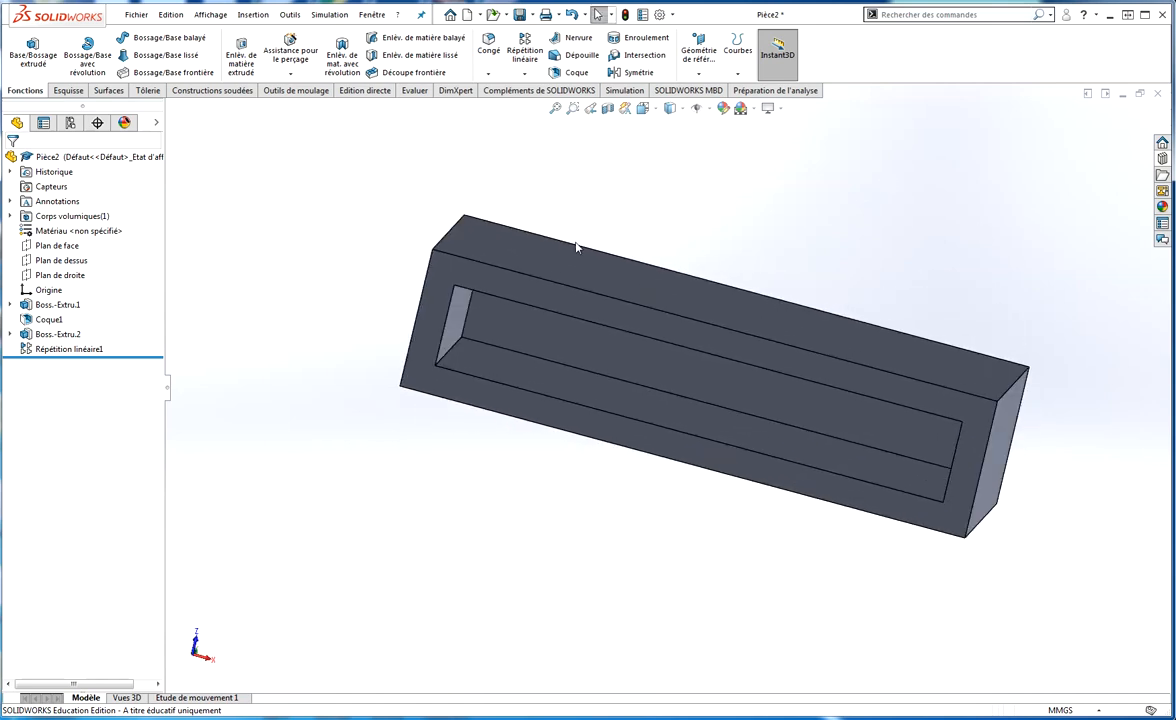
middle_drag(780, 238, 698, 334)
middle_drag(643, 300, 601, 205)
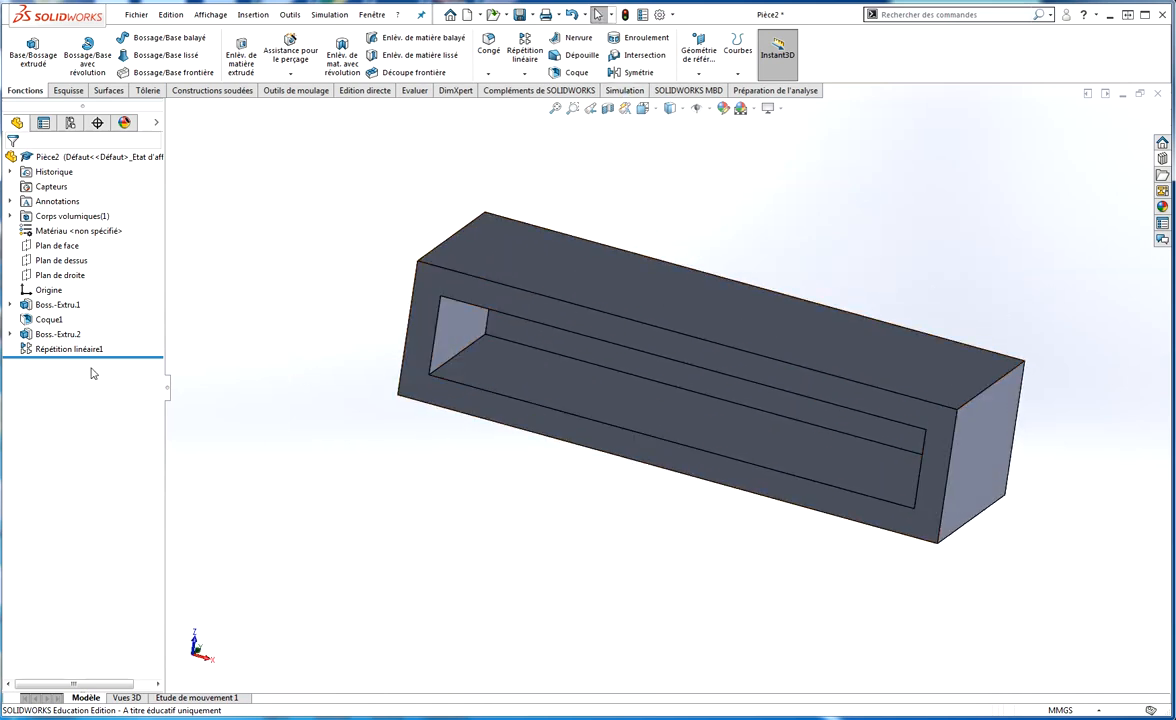
click(33, 50)
click(588, 328)
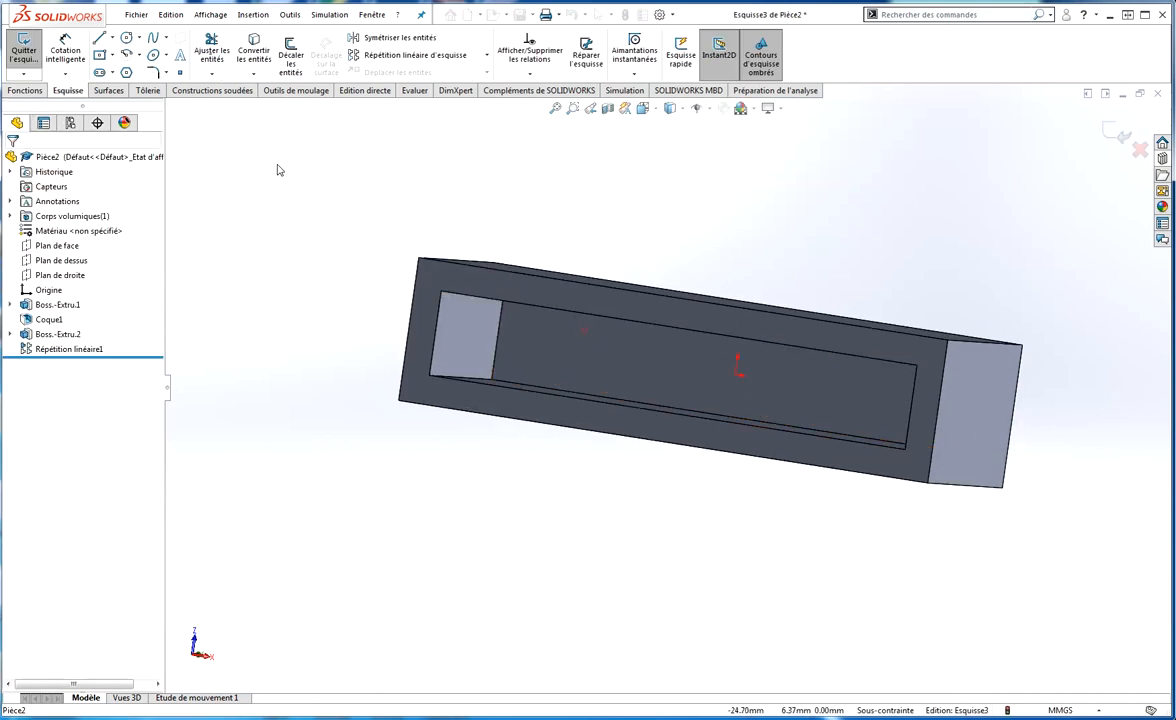
click(126, 38)
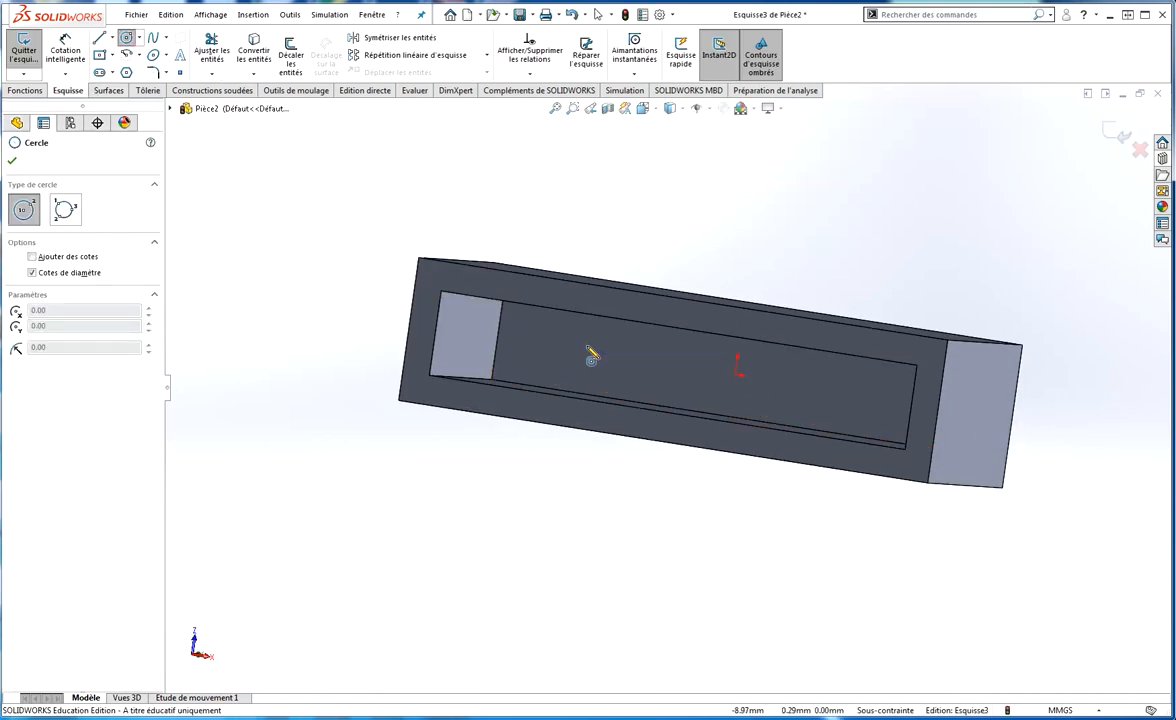
click(552, 335)
click(572, 341)
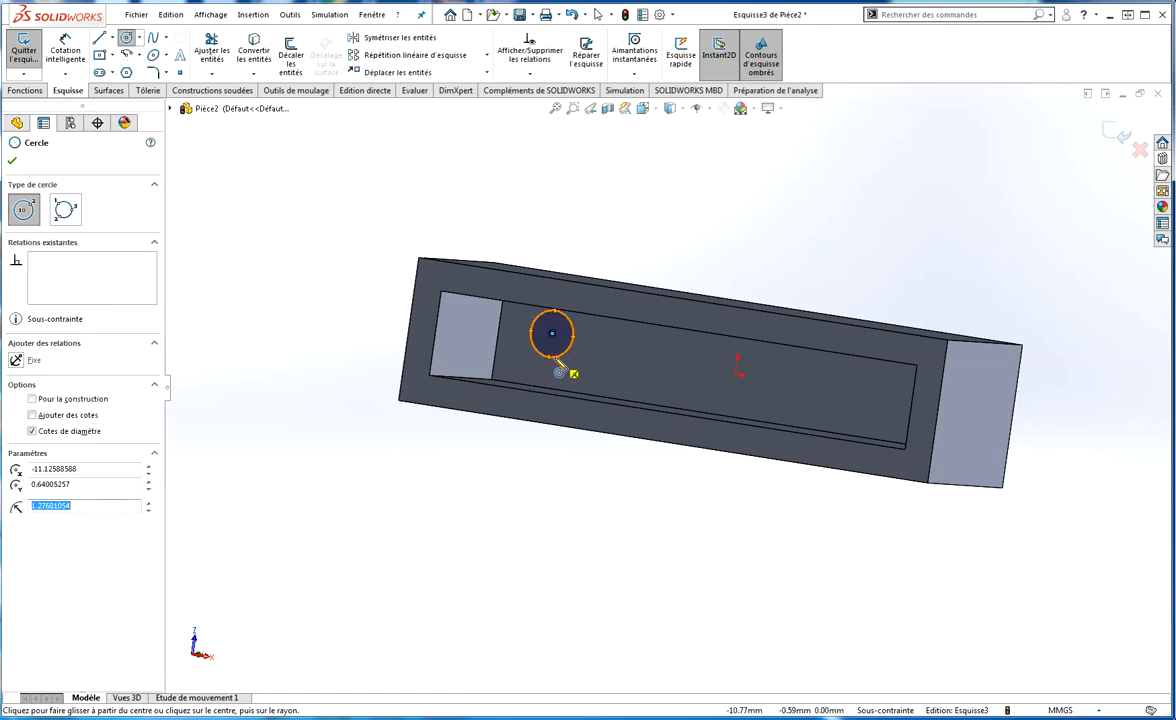
key(Escape)
Step: Draw a horizontal construction line outside the block, beyond its long edge near the circle
middle_drag(591, 358, 614, 378)
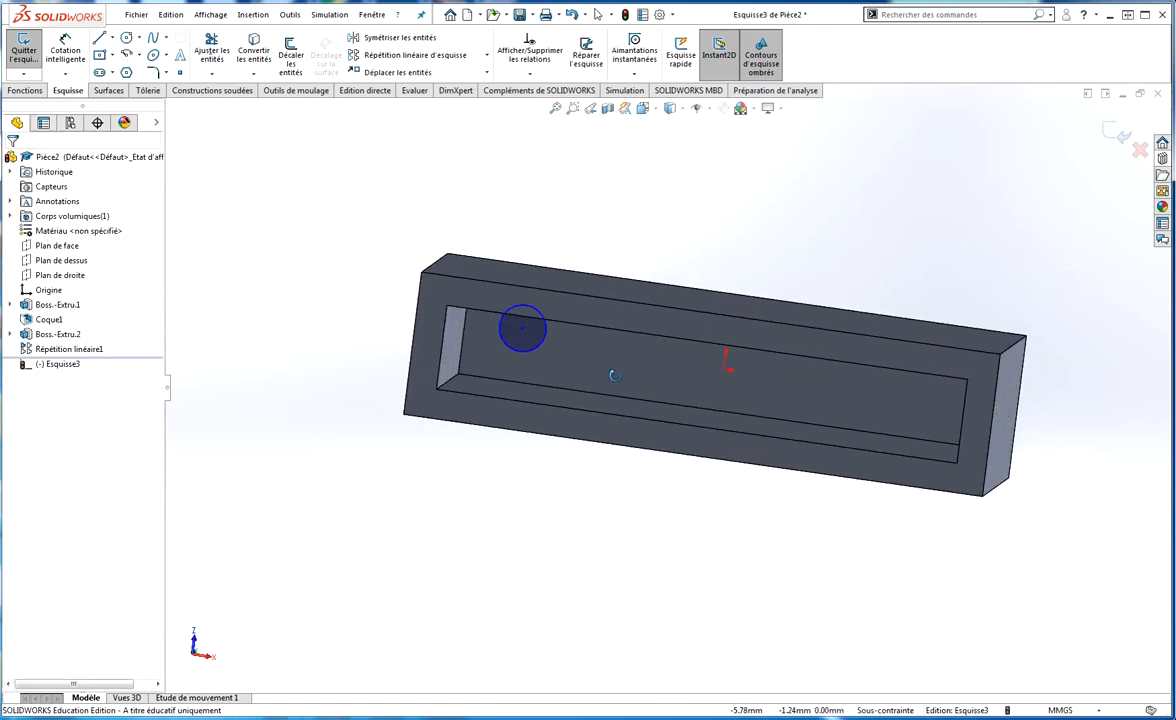
click(113, 38)
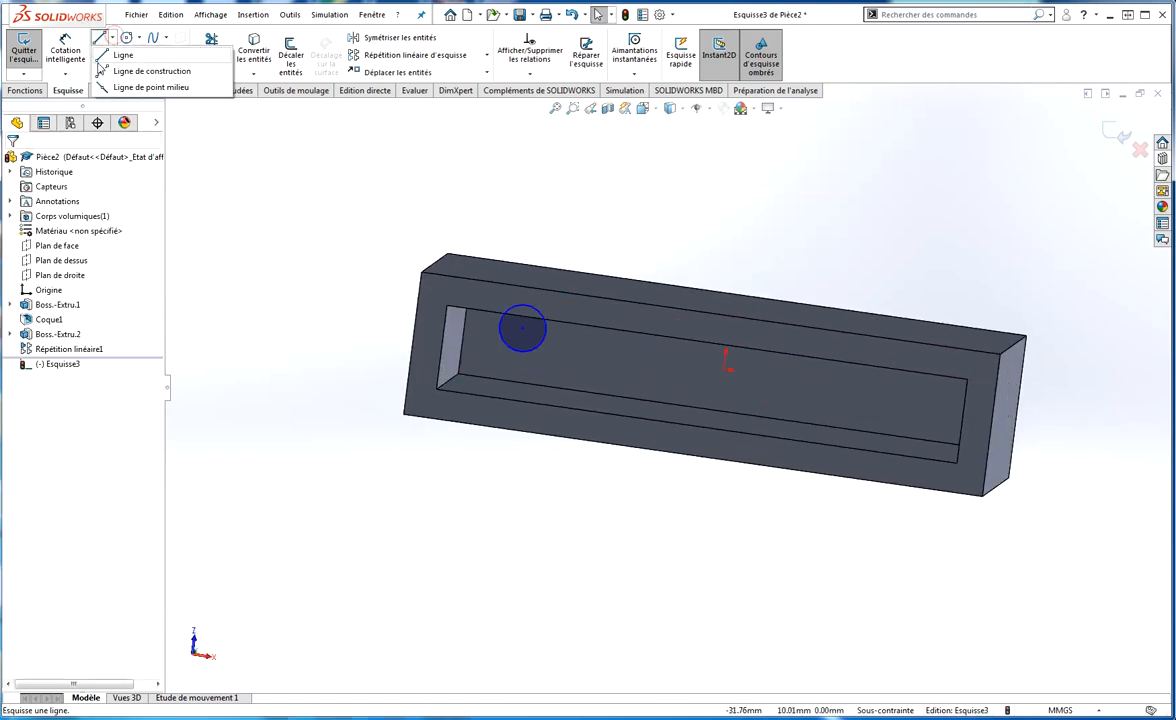
click(104, 55)
click(113, 38)
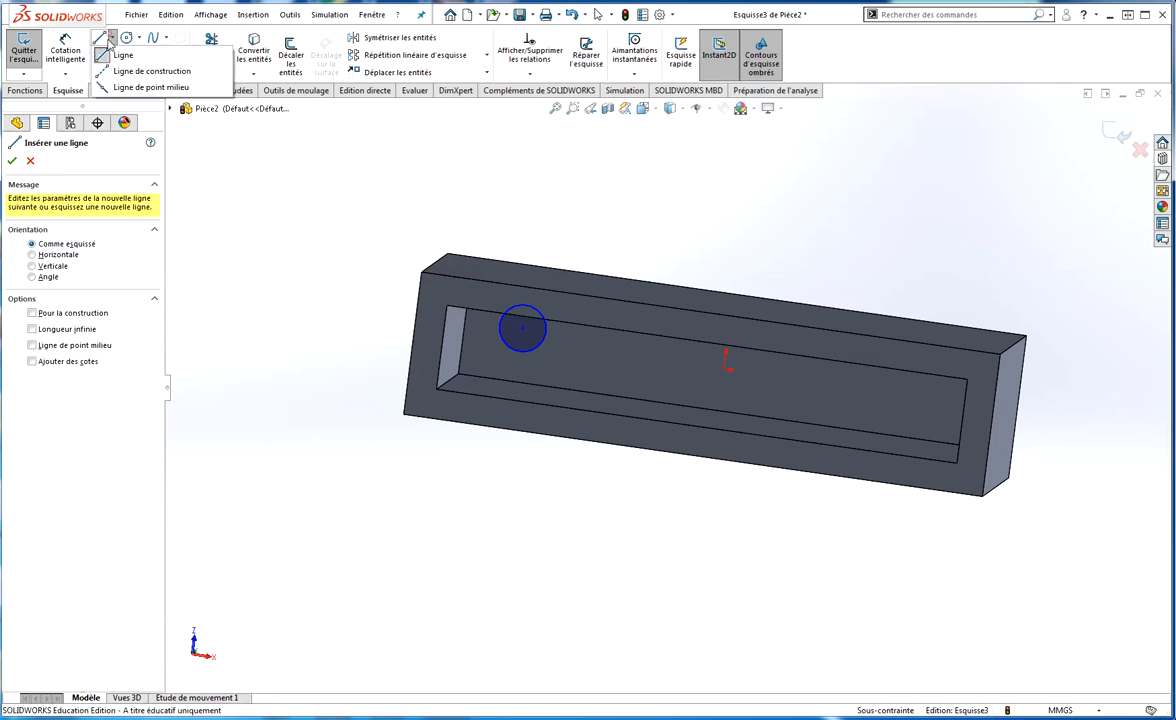
click(125, 68)
click(521, 187)
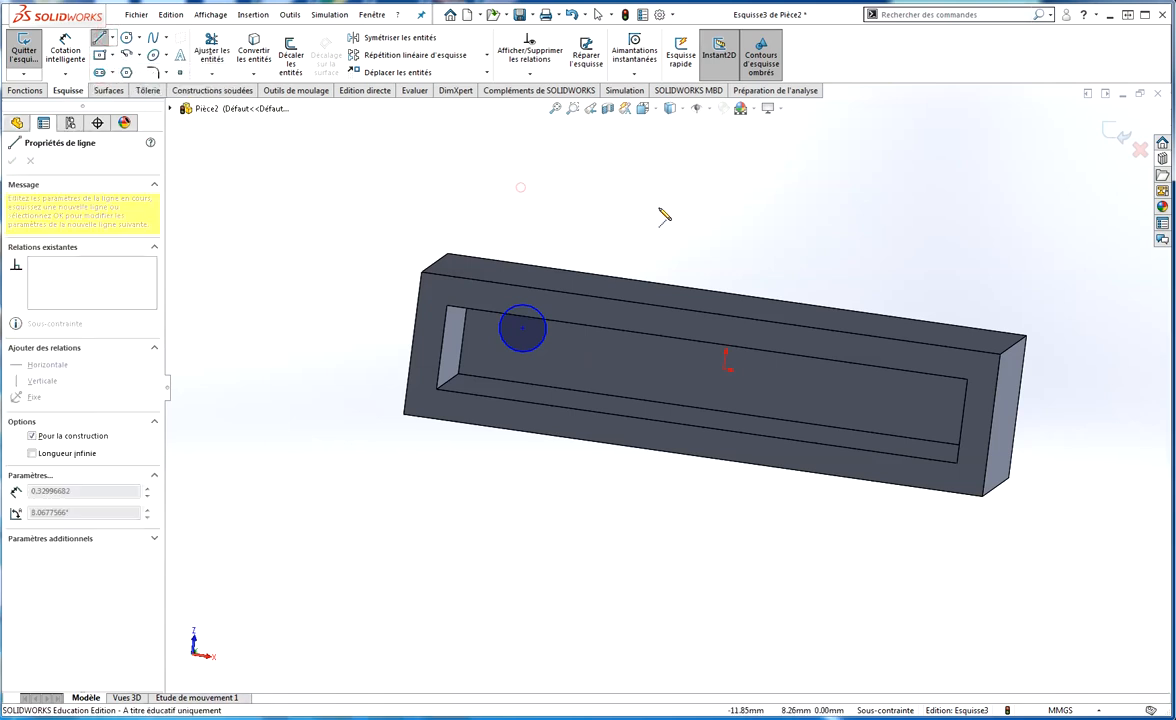
click(678, 210)
key(Escape)
Step: Make the construction line's endpoint nearer the origin concentric with the circular edge of the second stud
middle_drag(709, 231, 743, 218)
scroll(676, 274, down, 3)
click(631, 296)
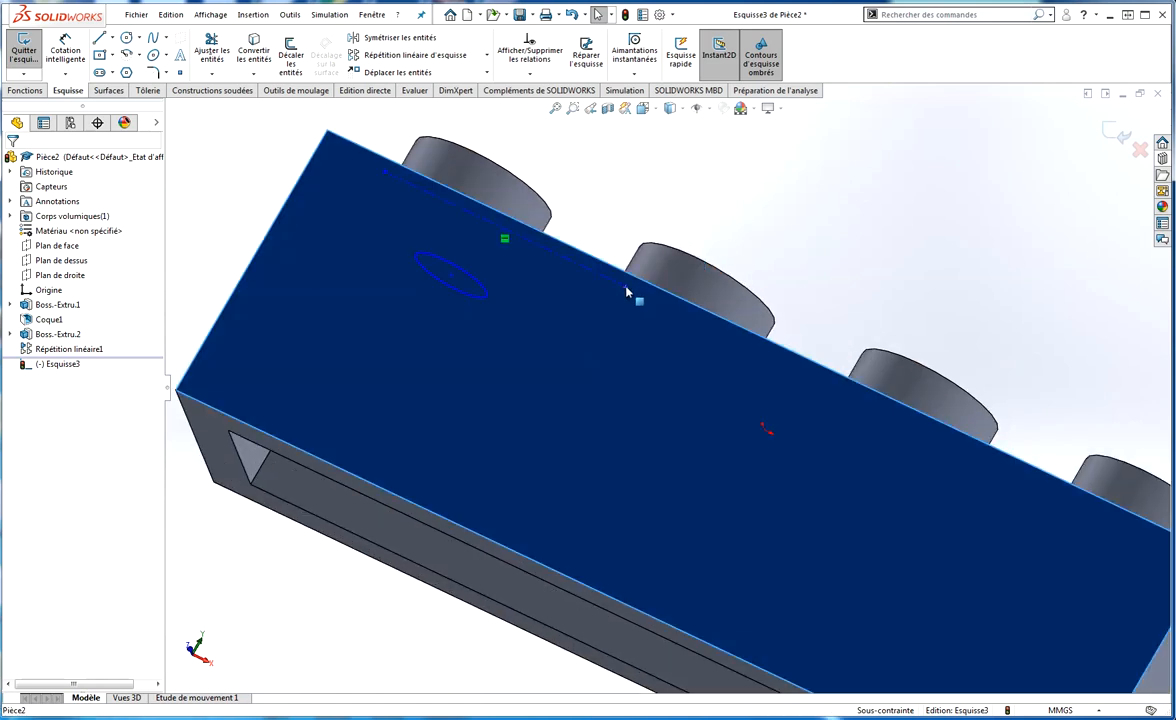
click(625, 287)
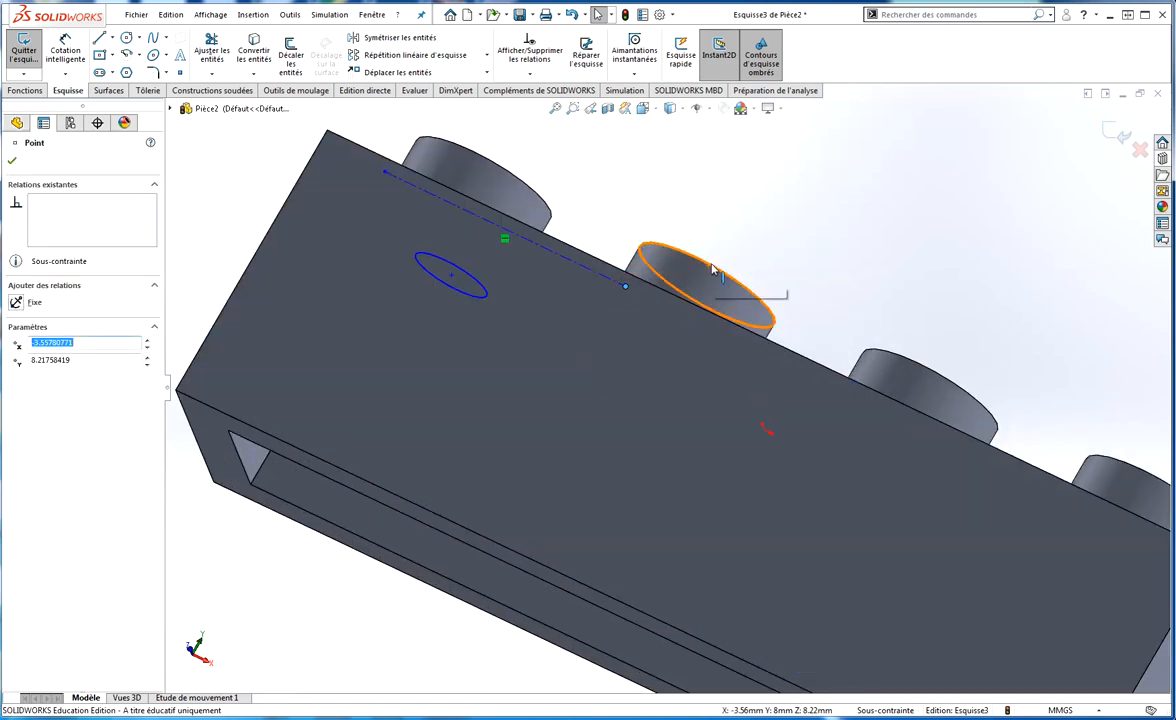
ctrl+click(712, 271)
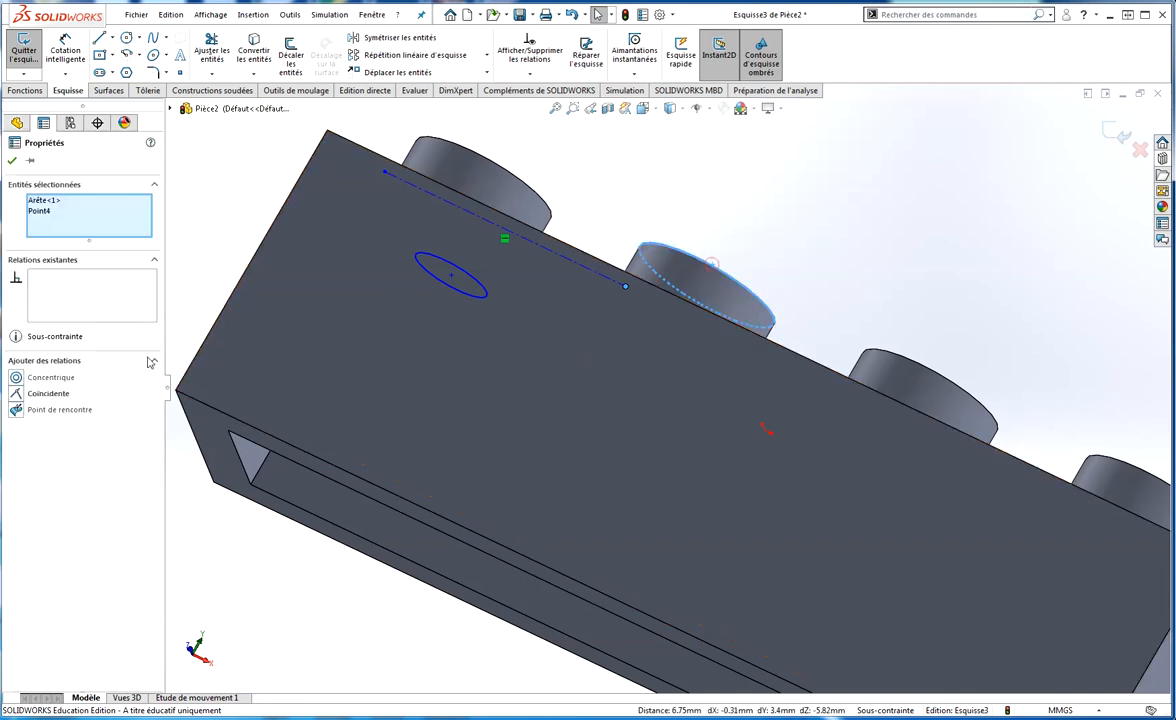
click(17, 377)
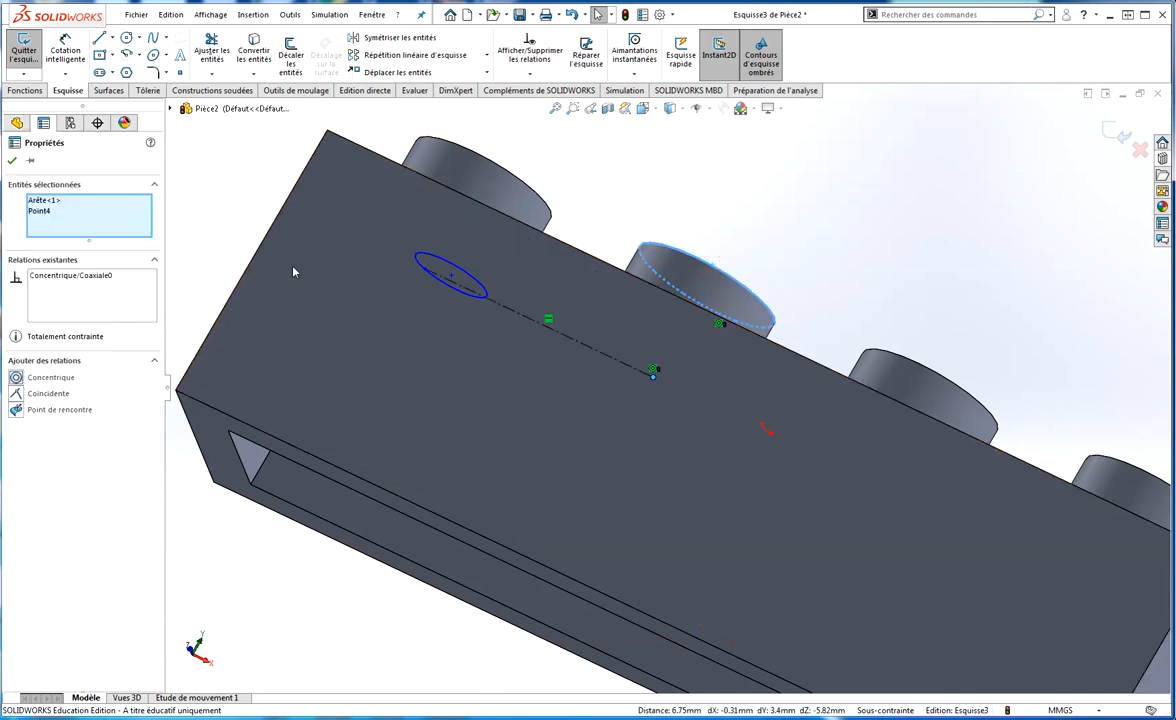
Step: Make the construction line's other endpoint concentric with the circular edge of the first stud
click(425, 270)
ctrl+click(452, 152)
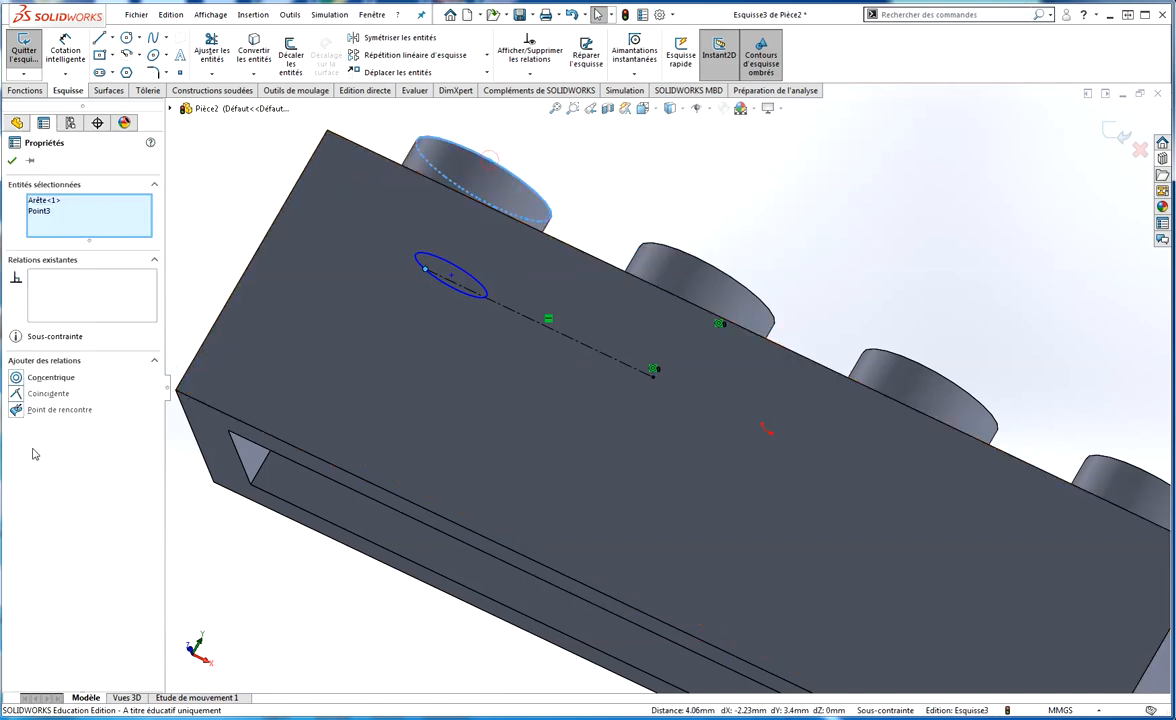
click(17, 379)
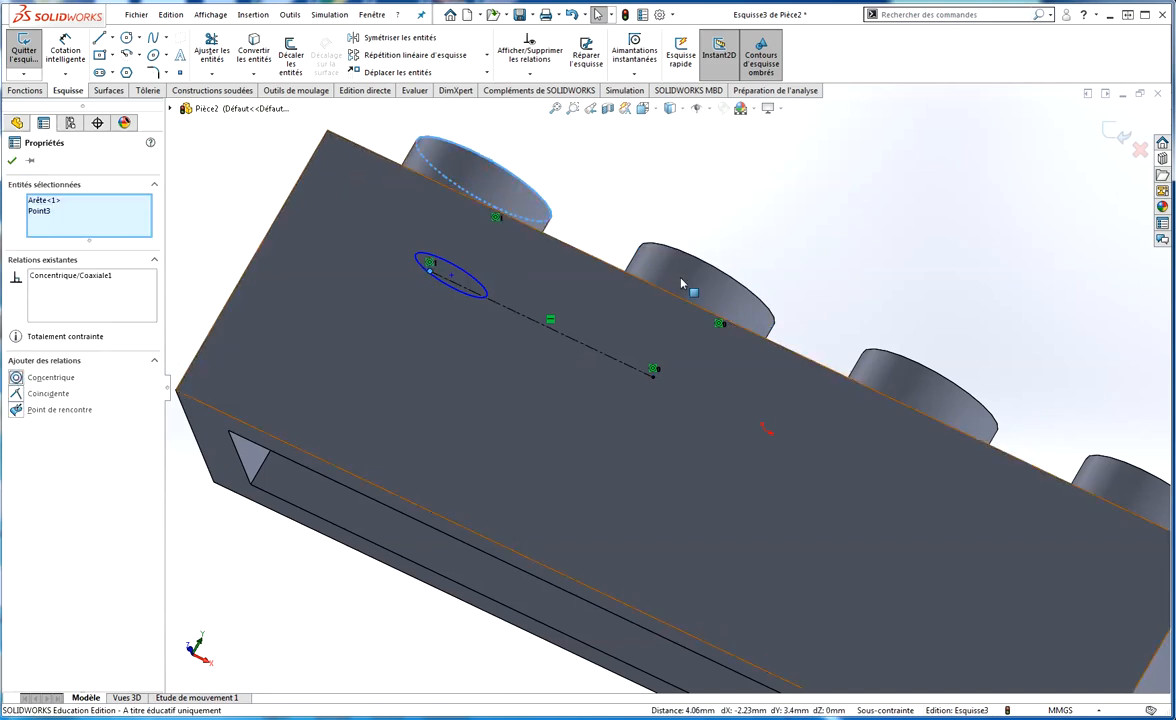
click(813, 208)
Step: Add a midpoint relation between the circle's centre and the construction line
middle_drag(769, 200, 765, 109)
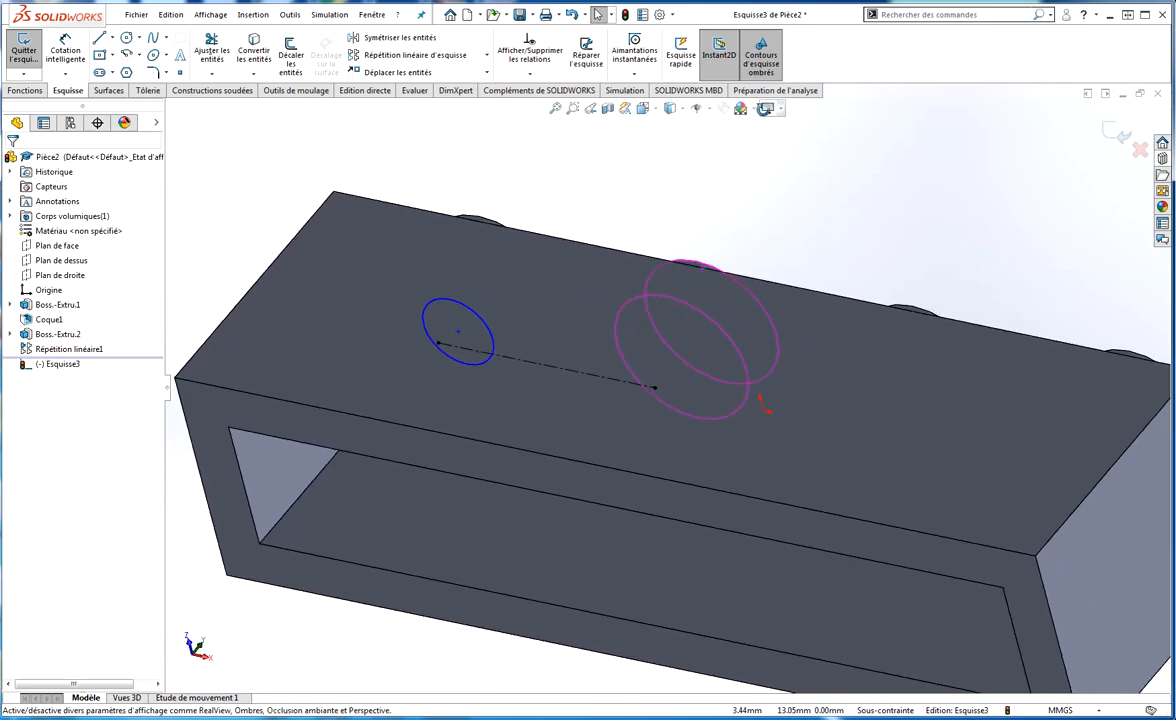
click(460, 331)
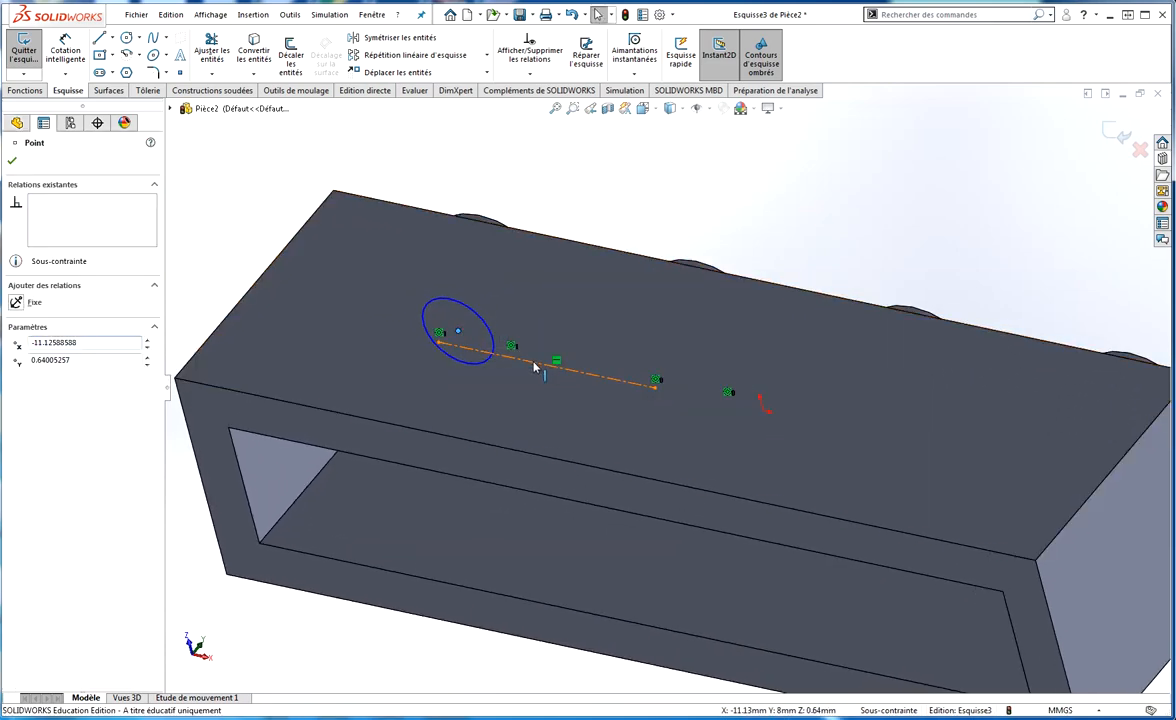
ctrl+click(535, 367)
click(47, 377)
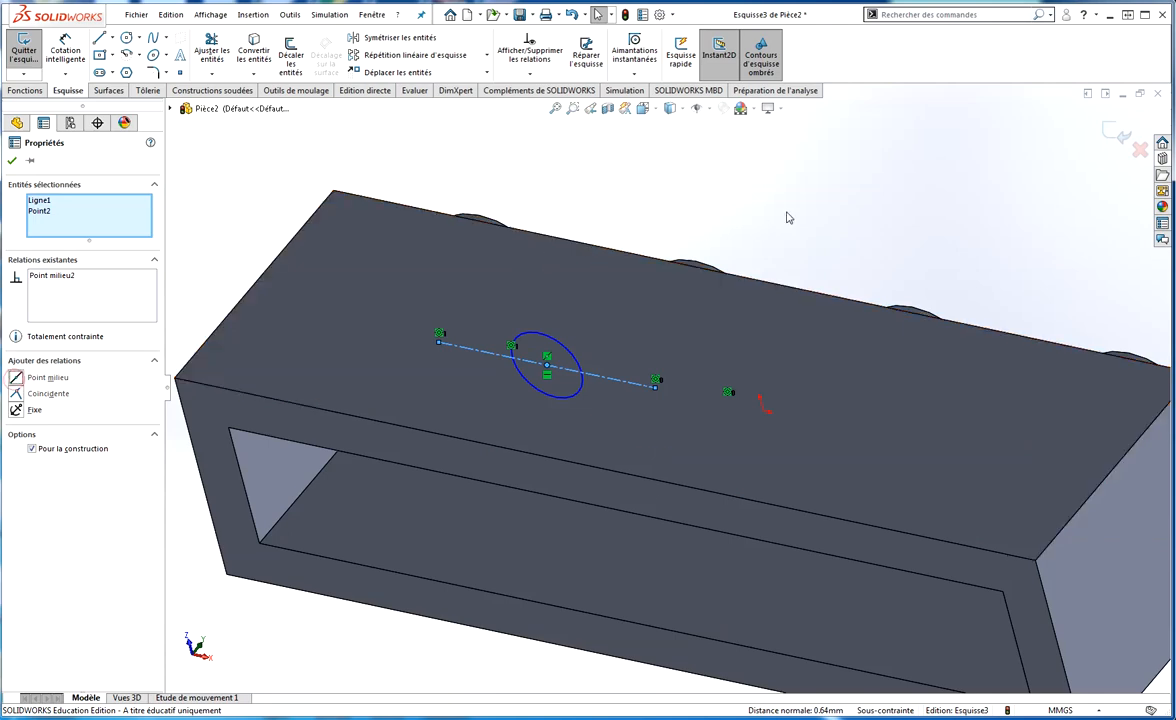
middle_drag(786, 217, 609, 389)
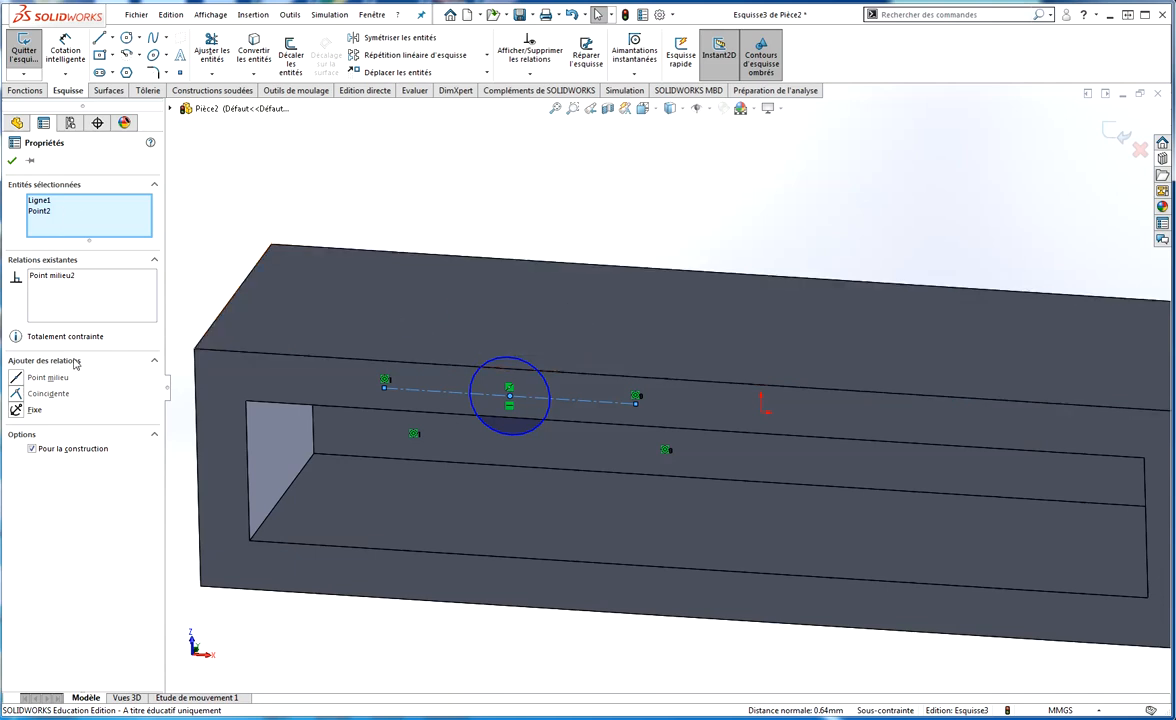
click(588, 204)
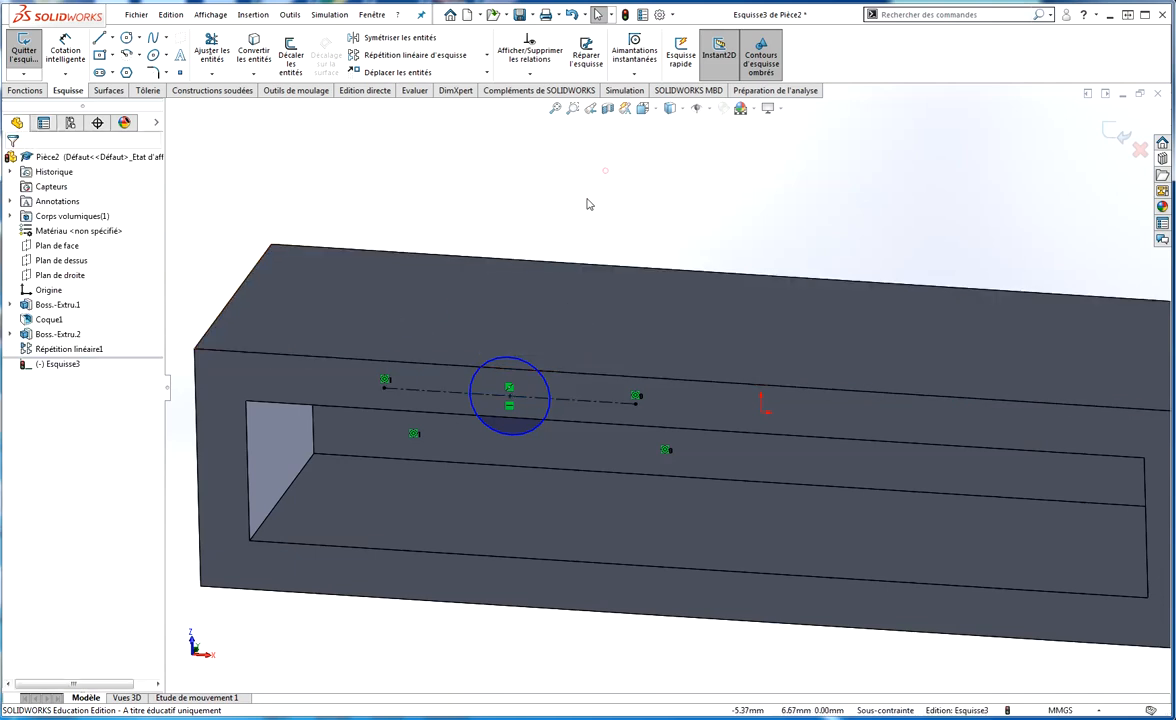
Step: Dimension the circle's diameter as 3 mm
click(65, 50)
click(510, 363)
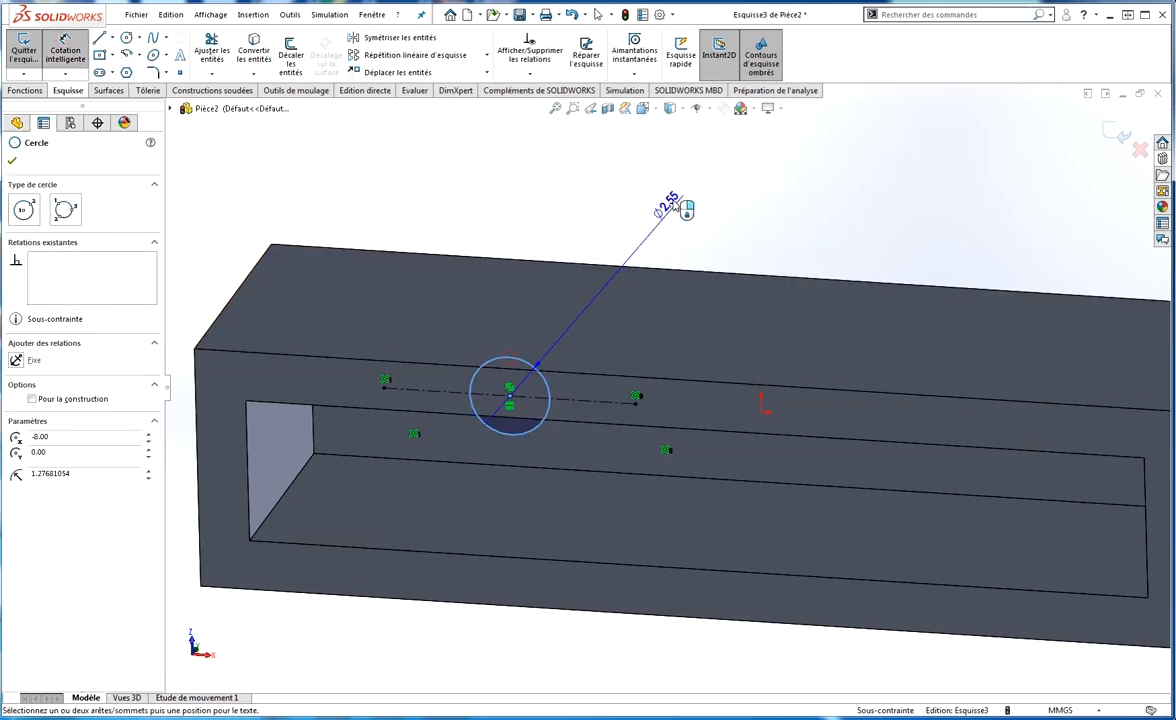
click(677, 205)
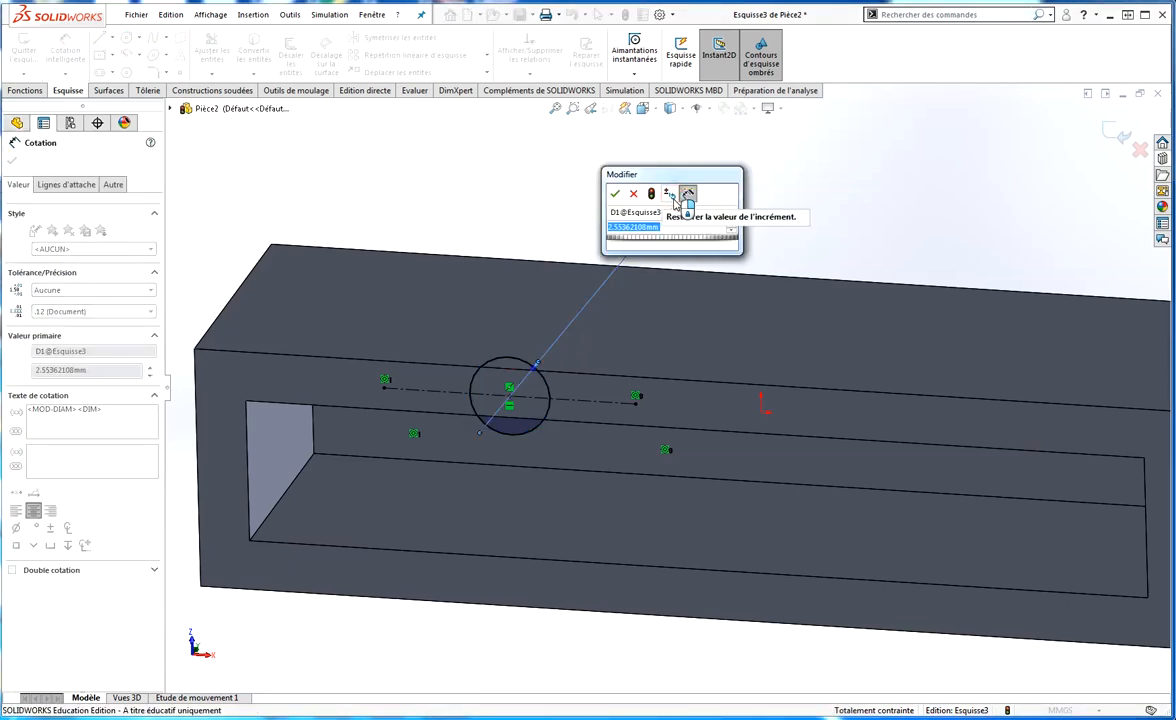
text(3)
key(Return)
click(594, 165)
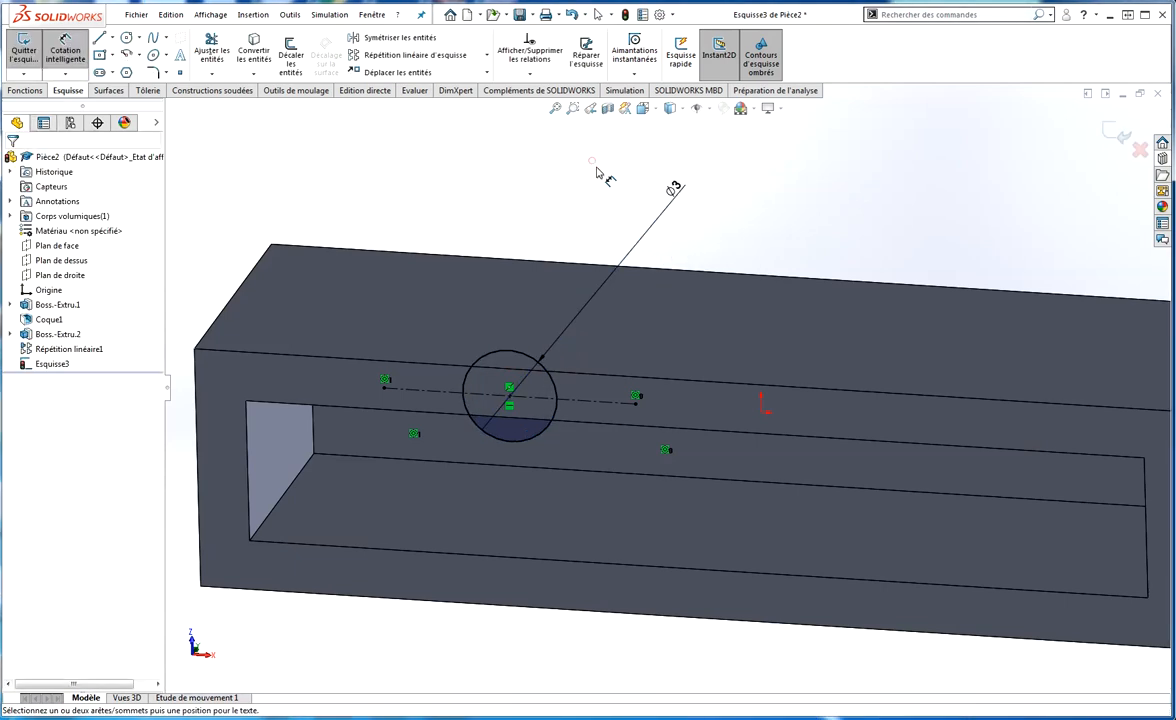
Step: Extrude the 3 mm circle up to the brick's open-side rim face, merging the pin with the body
middle_drag(597, 173, 685, 187)
key(Return)
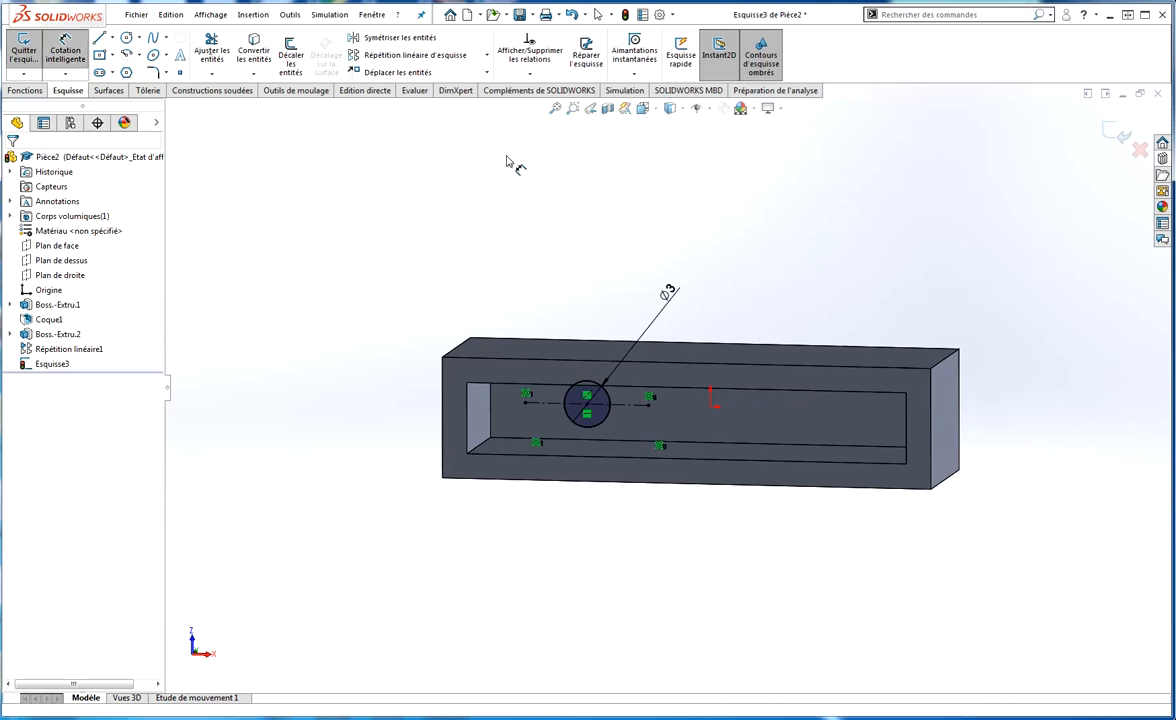
scroll(1000, 198, up, 2)
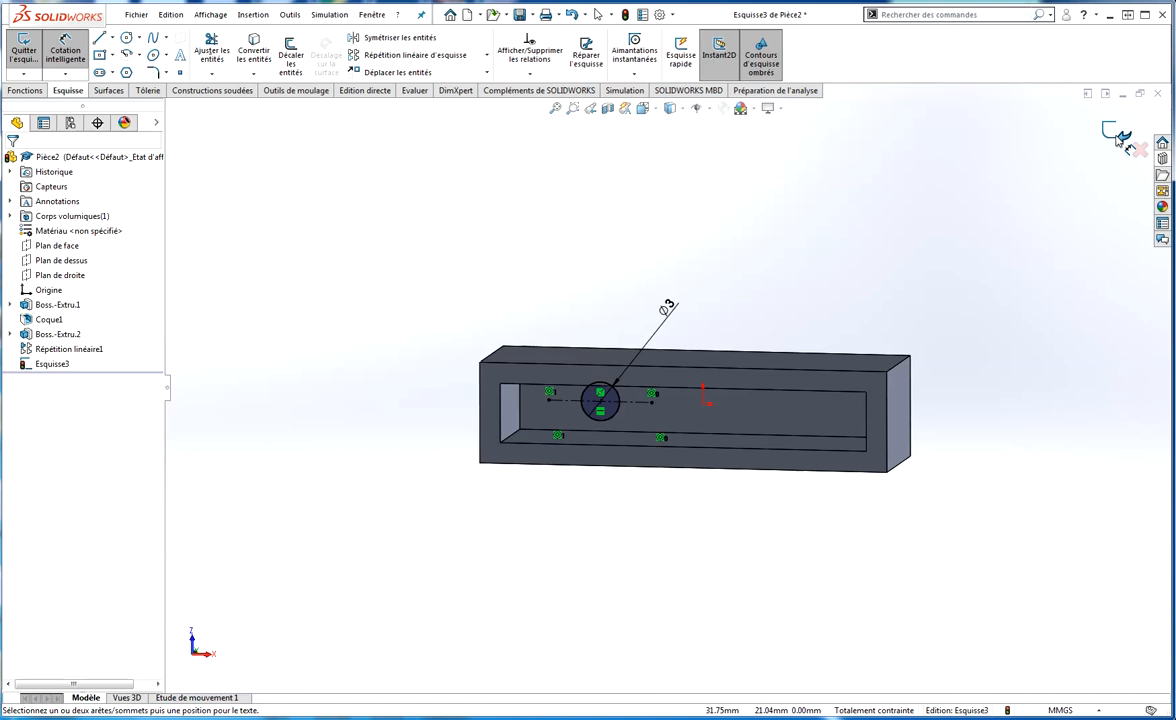
key(e)
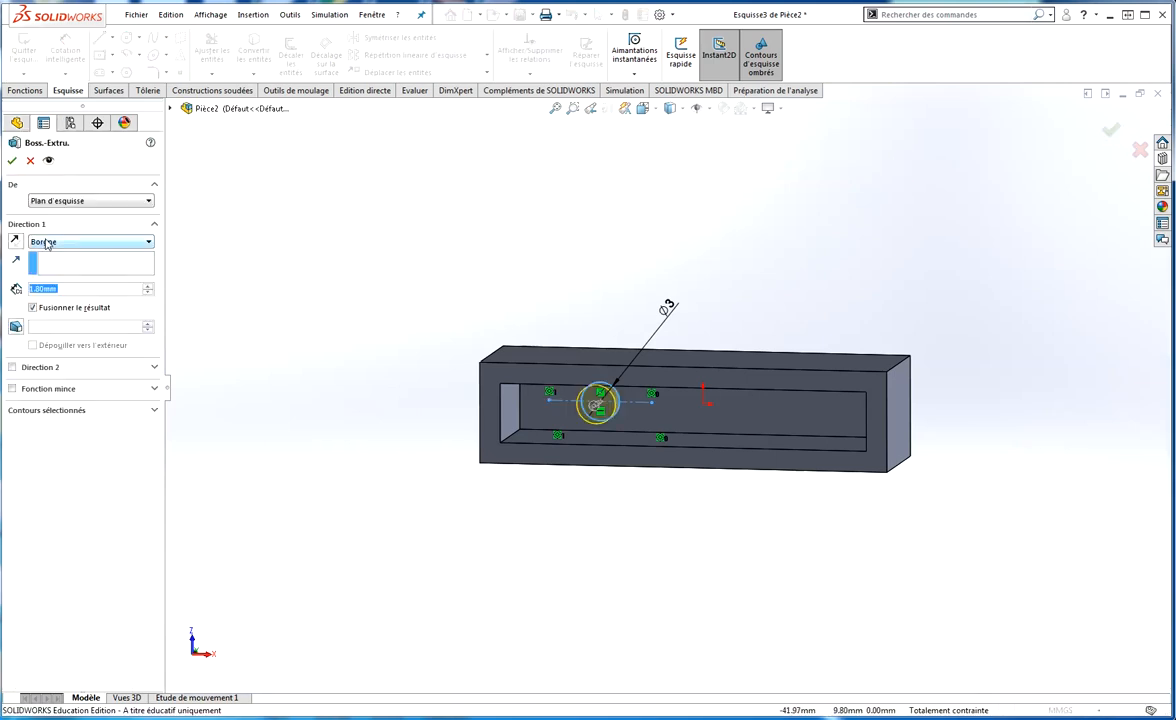
middle_drag(472, 255, 395, 290)
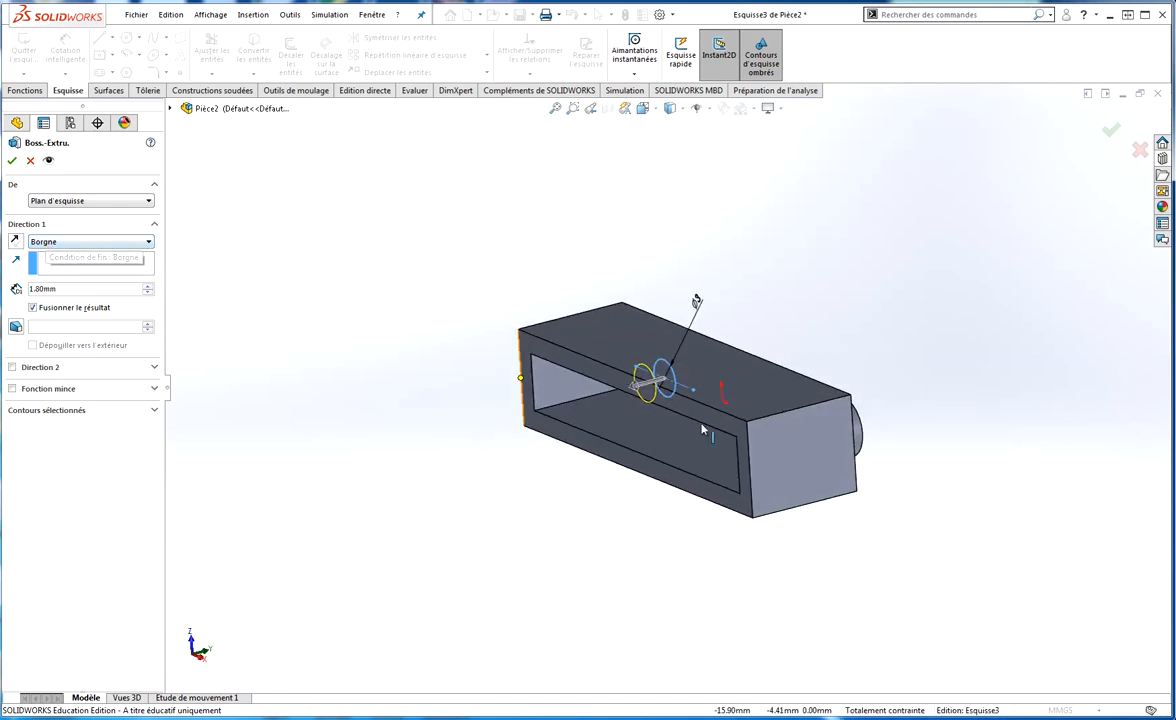
middle_drag(590, 408, 545, 392)
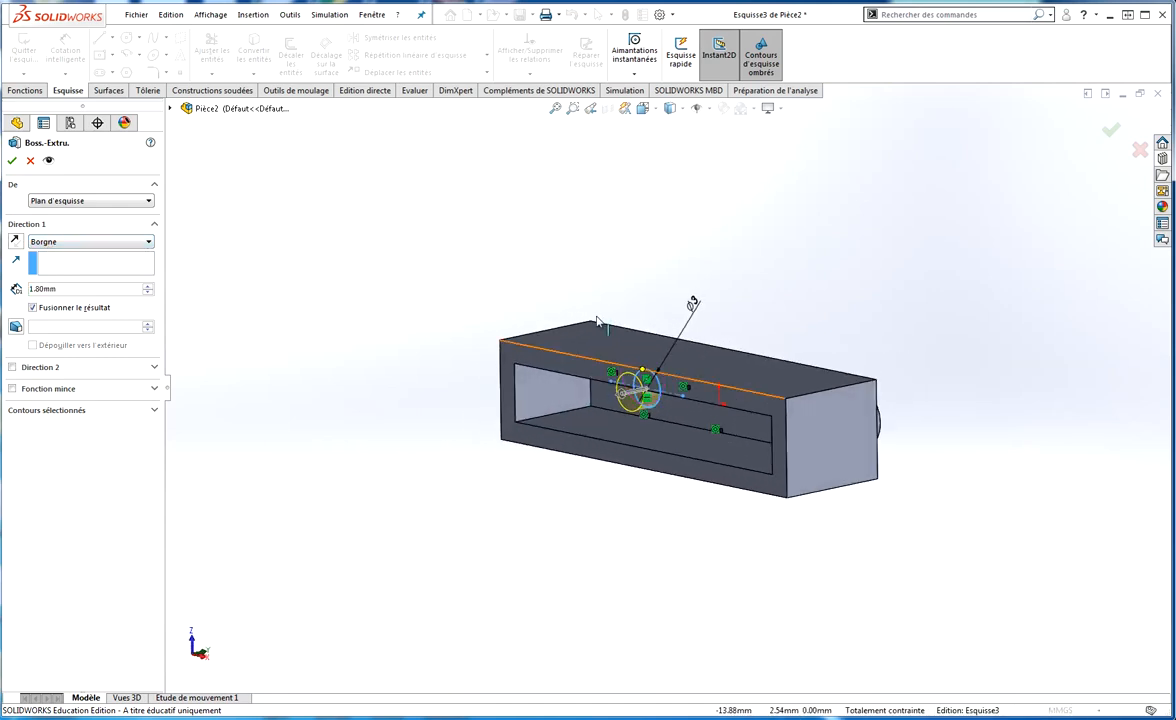
click(90, 241)
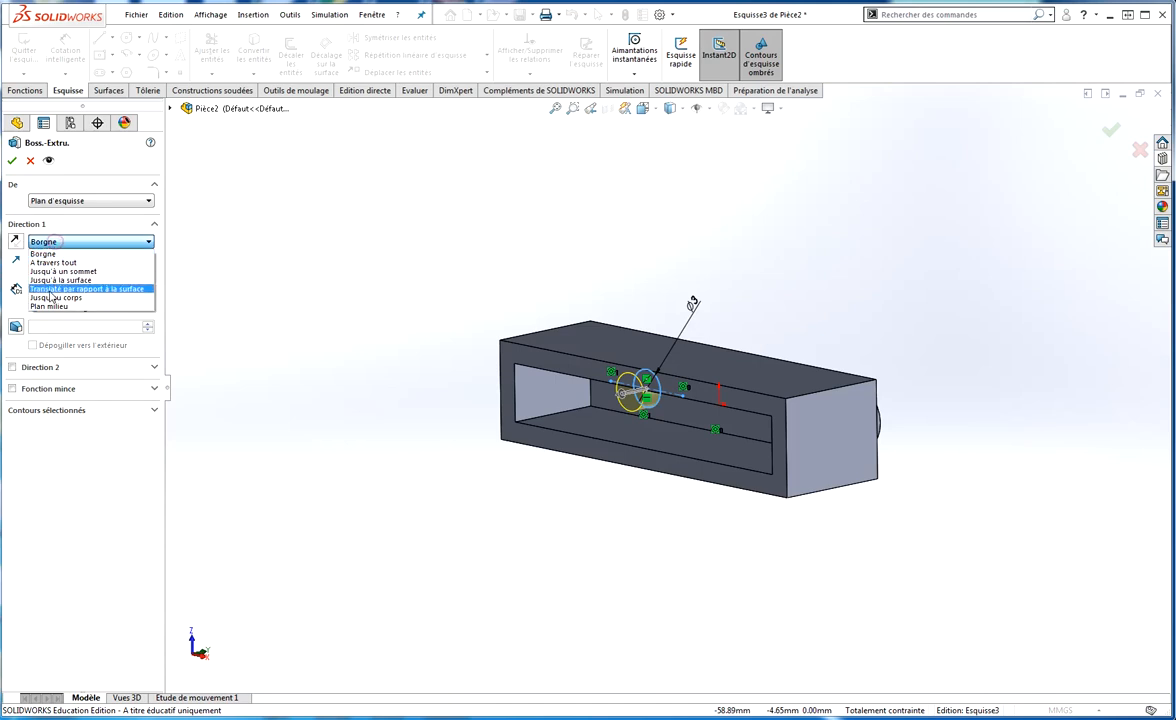
click(70, 273)
click(518, 352)
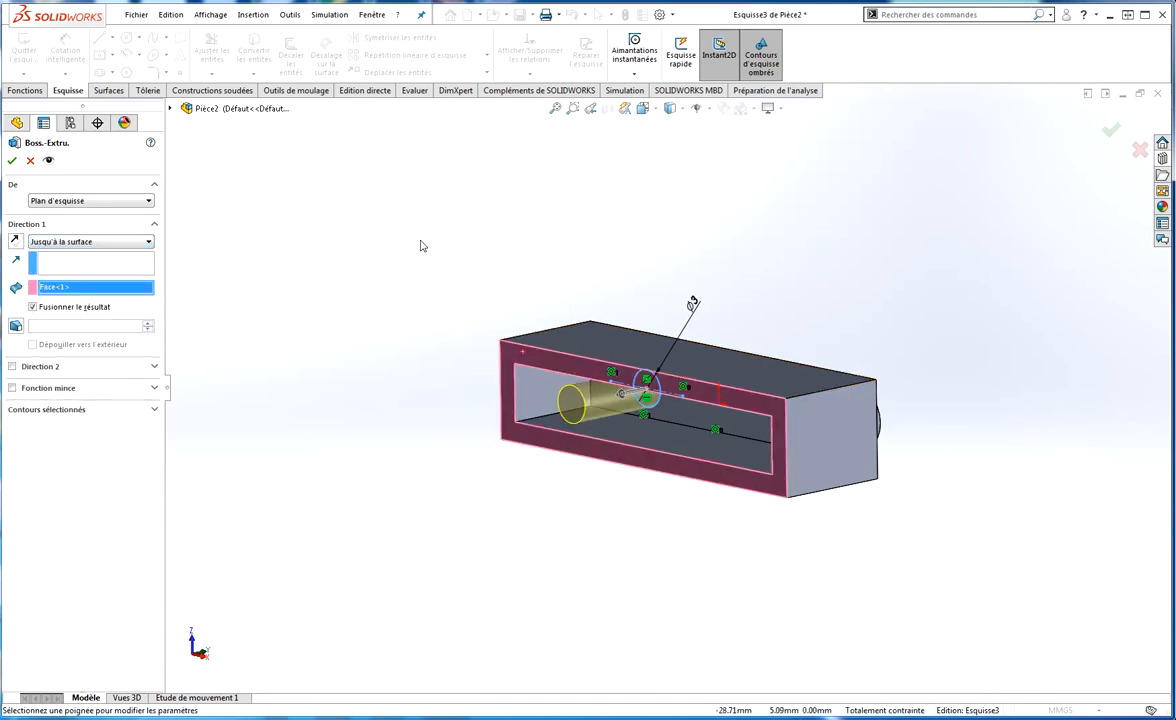
click(11, 161)
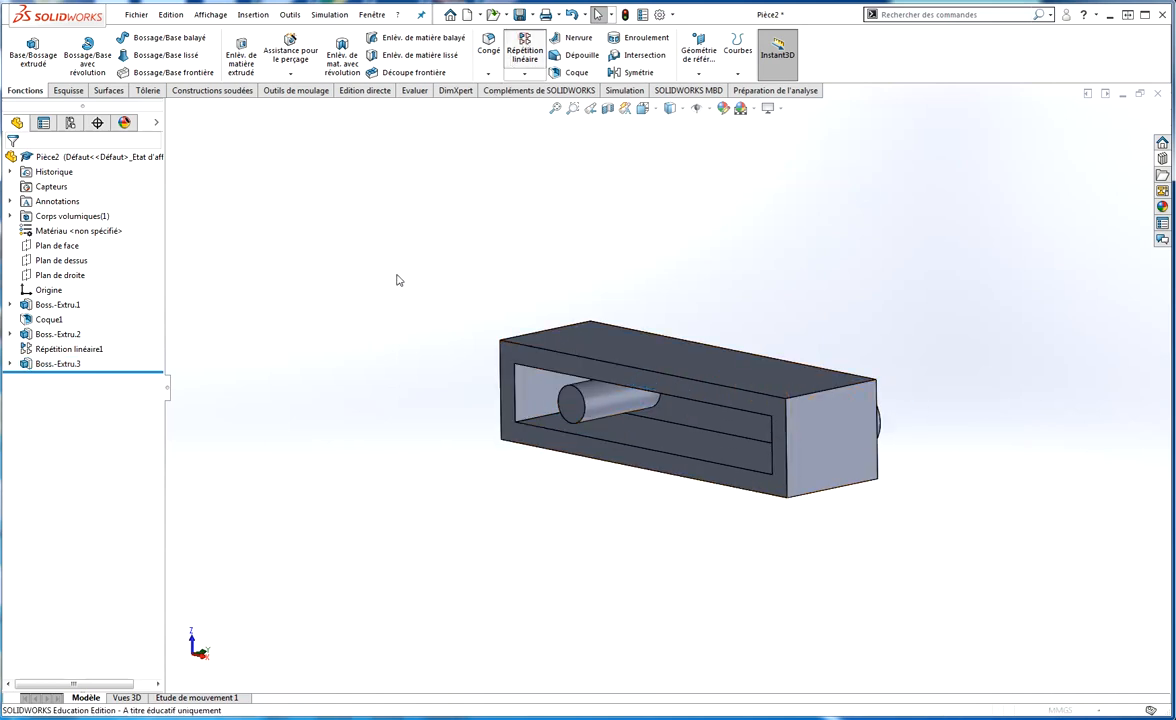
Step: Create a linear pattern of the internal pin along the brick's long edge with 3 occurrences spaced 8 mm apart
click(562, 451)
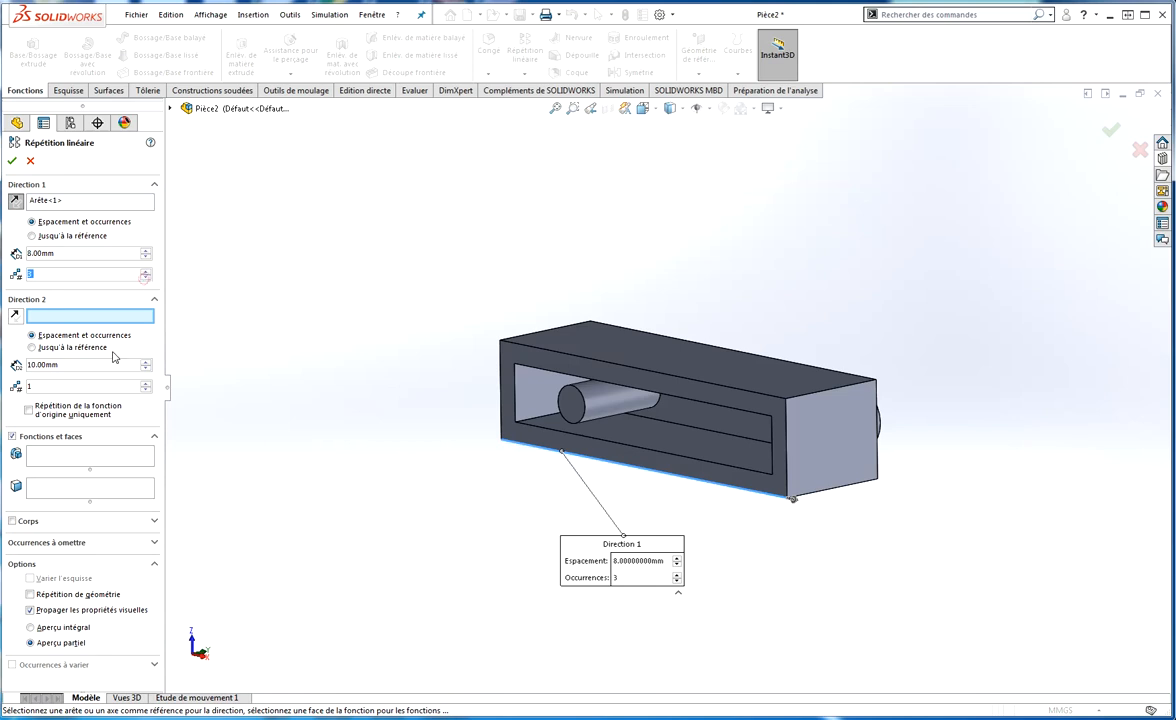
click(85, 463)
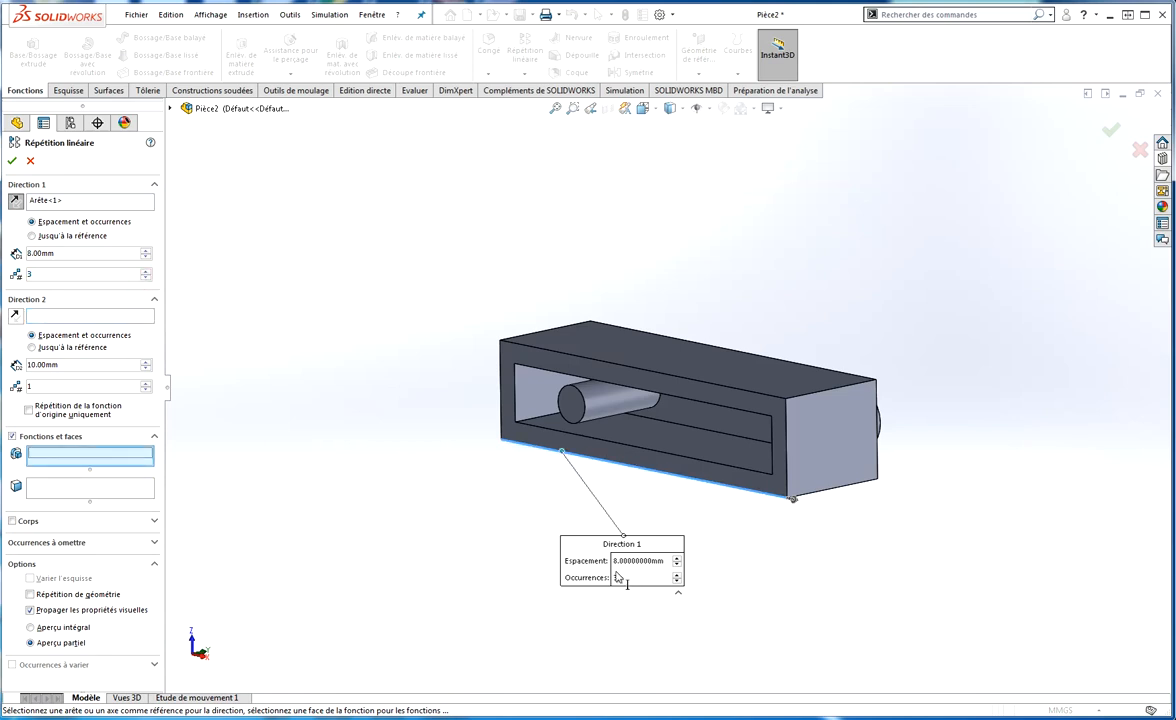
click(593, 417)
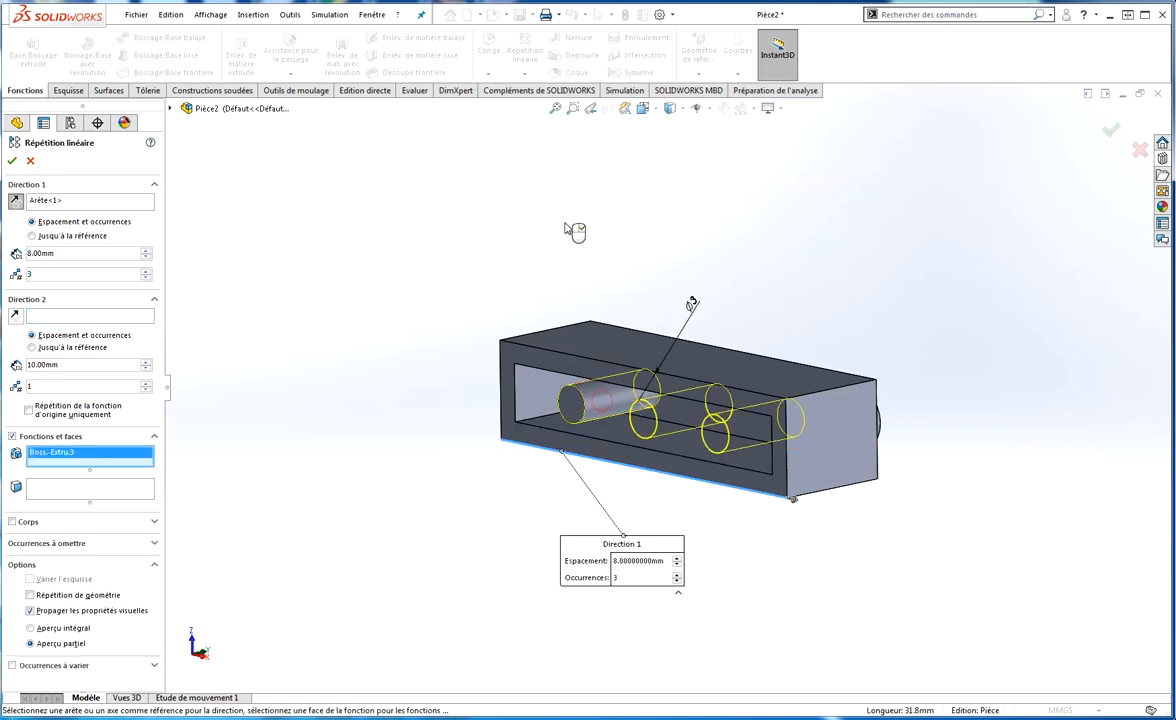
middle_drag(572, 228, 655, 281)
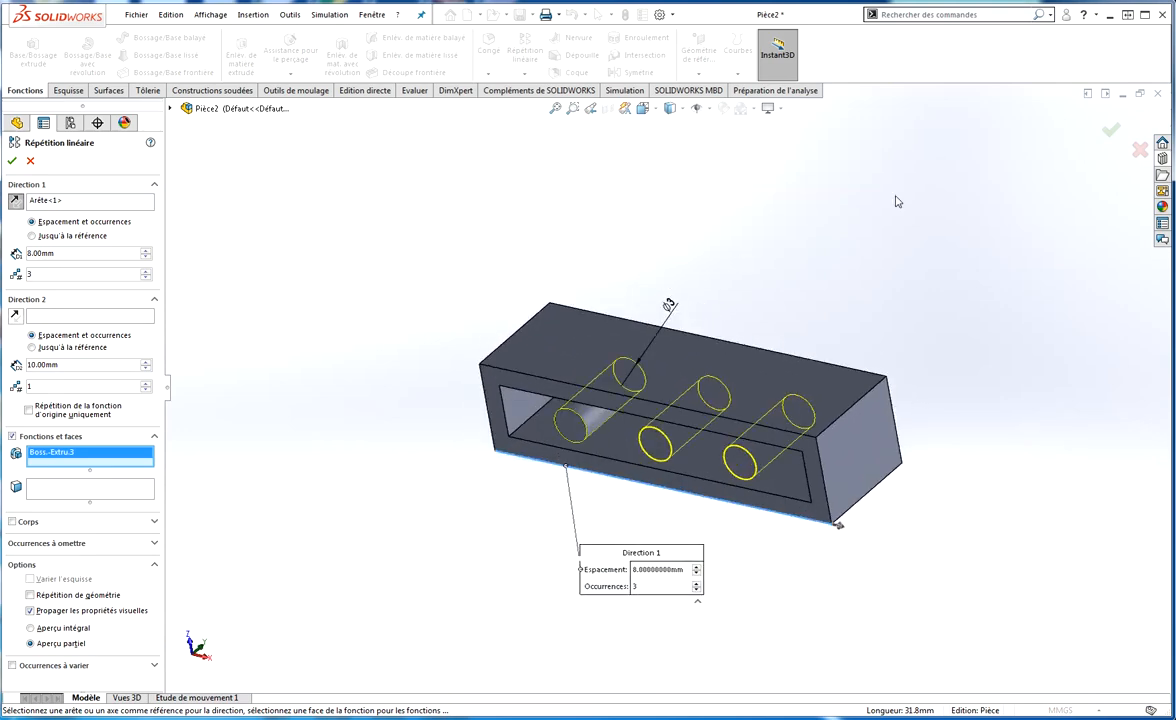
click(1111, 133)
middle_drag(601, 184, 345, 272)
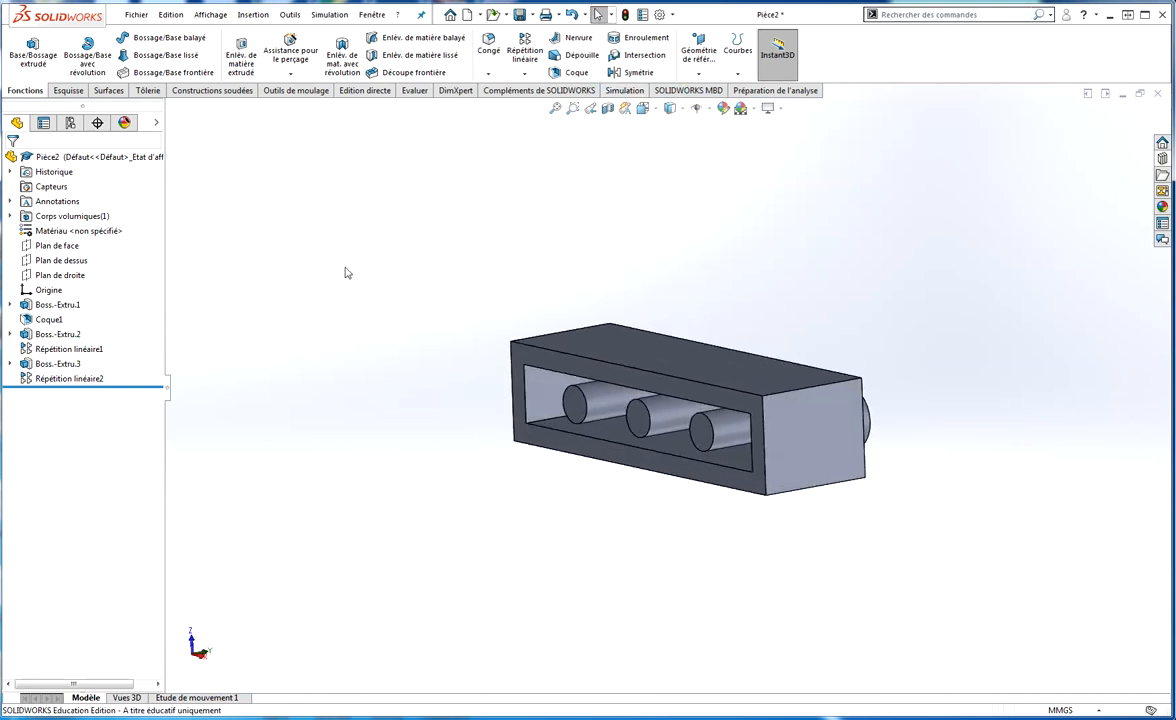
Step: Reorder the shell feature below the studs' linear pattern in the feature tree and inspect the hollows inside the brick
click(50, 321)
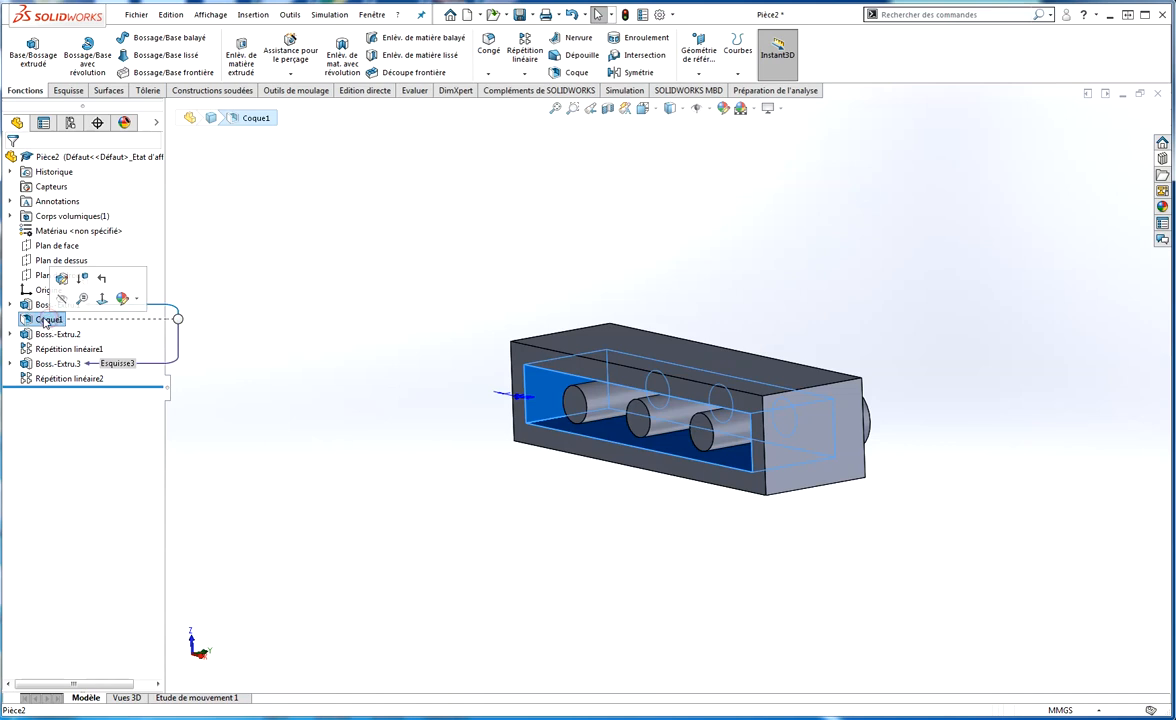
drag(62, 325, 67, 351)
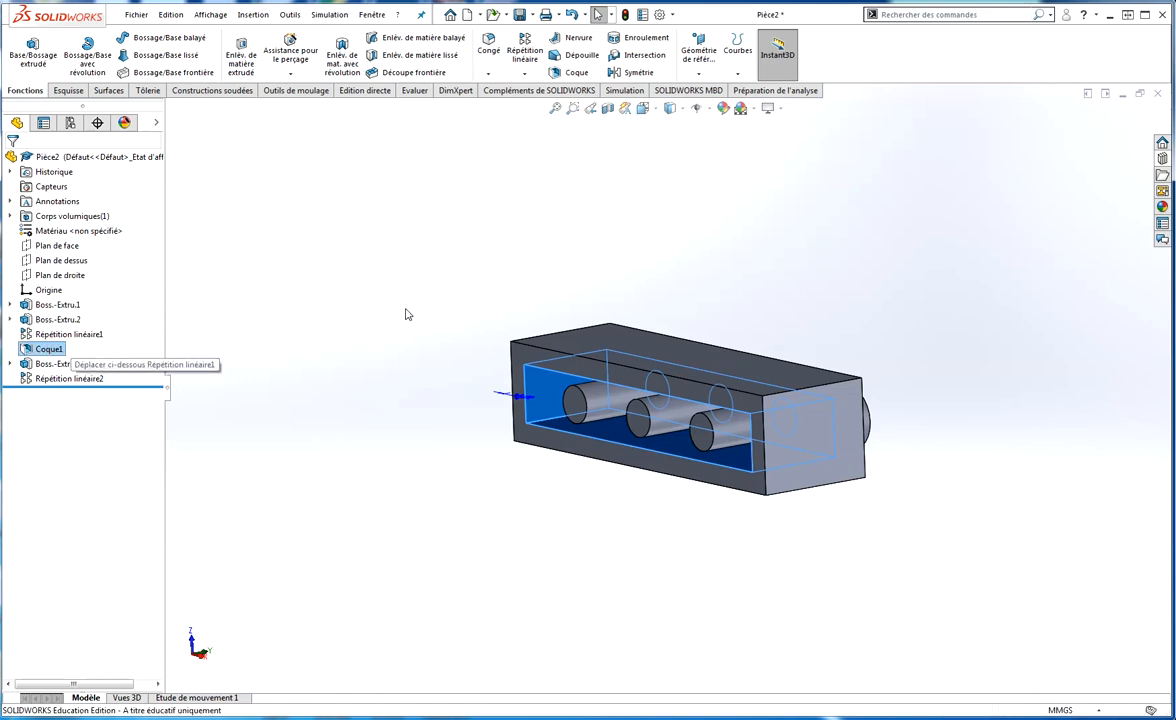
middle_drag(408, 312, 480, 279)
click(480, 279)
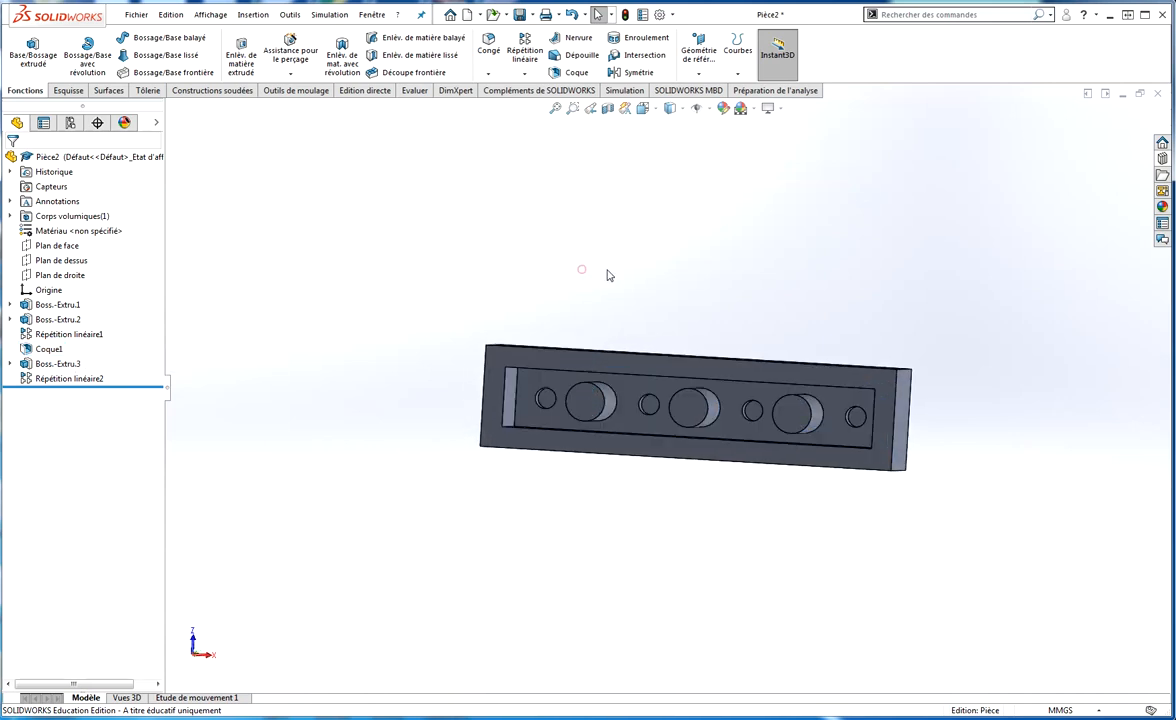
middle_drag(606, 273, 625, 336)
scroll(640, 390, down, 4)
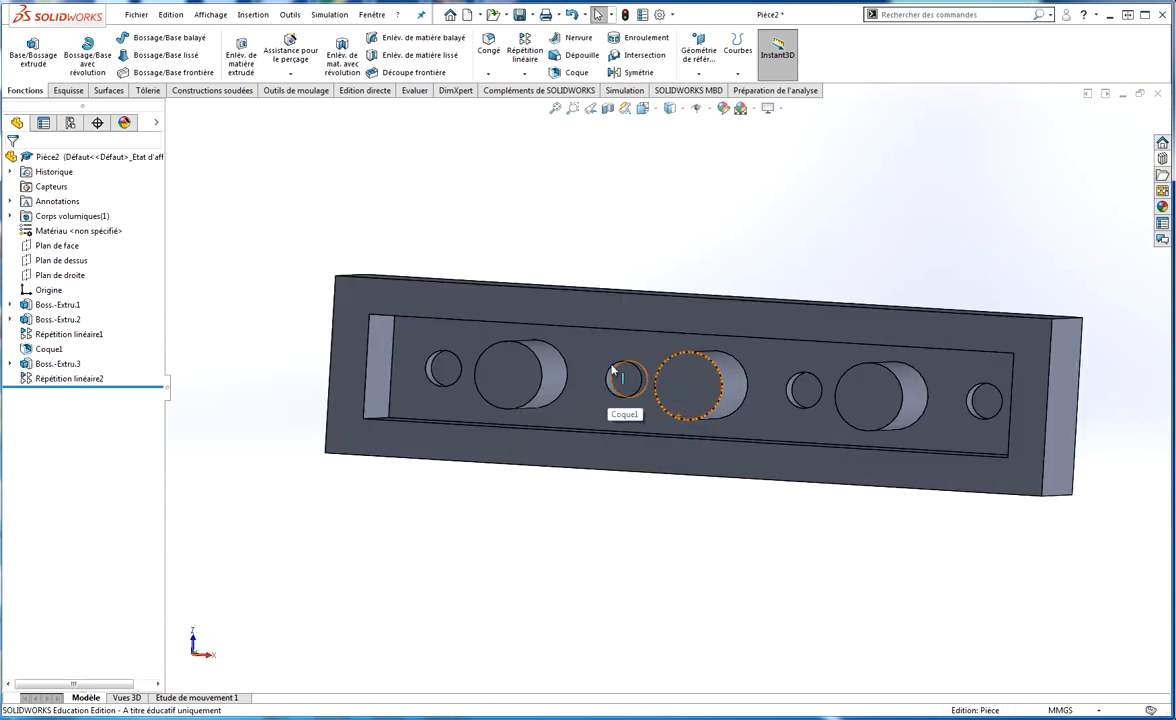
middle_drag(430, 362, 410, 375)
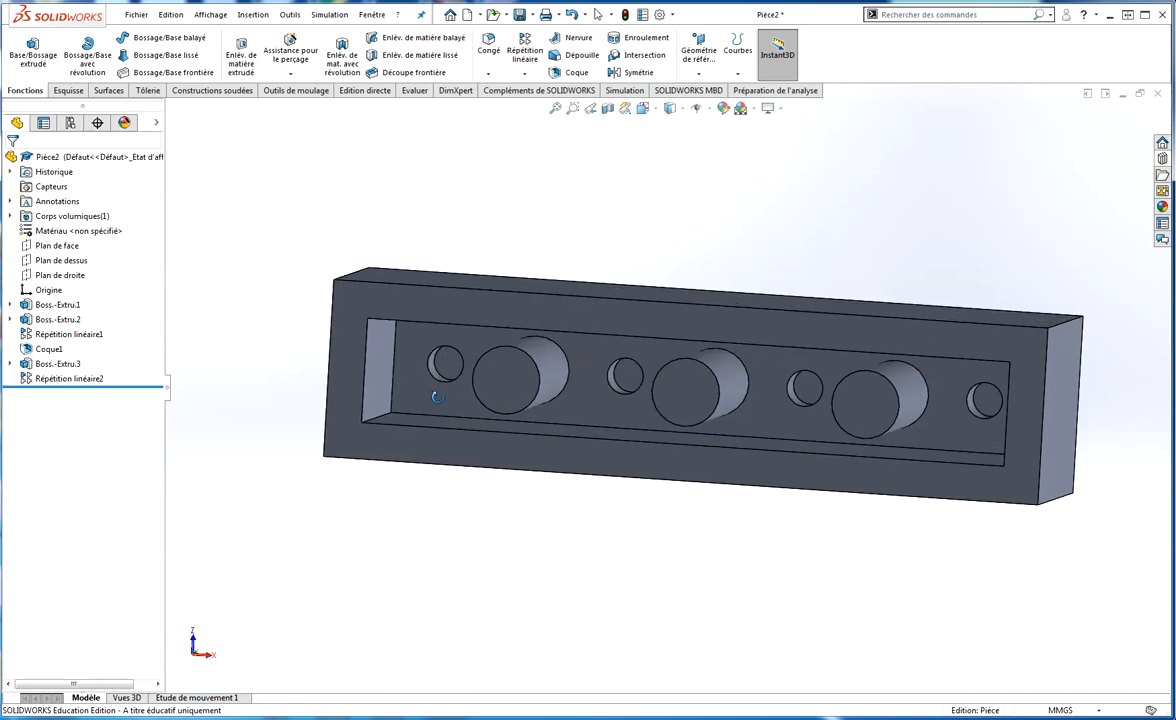
scroll(440, 350, down, 3)
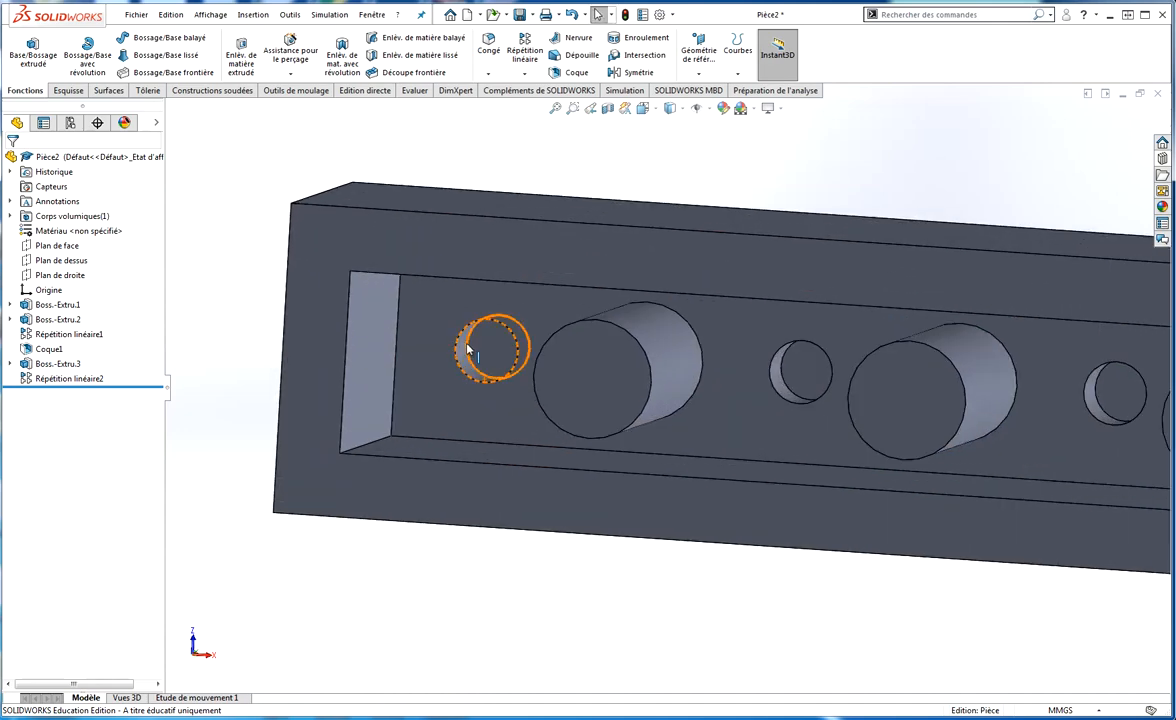
middle_drag(472, 344, 412, 406)
scroll(394, 400, up, 4)
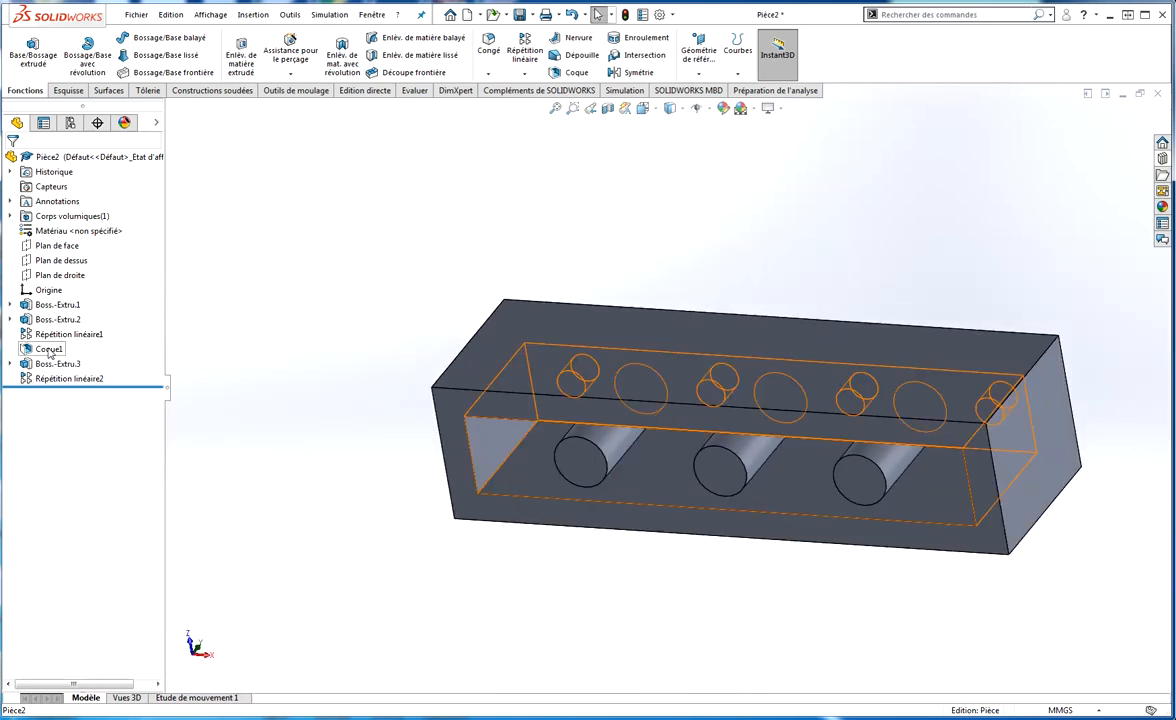
Step: Move the shell feature back directly below the base extrusion, and return it below the studs' linear pattern
drag(47, 350, 60, 310)
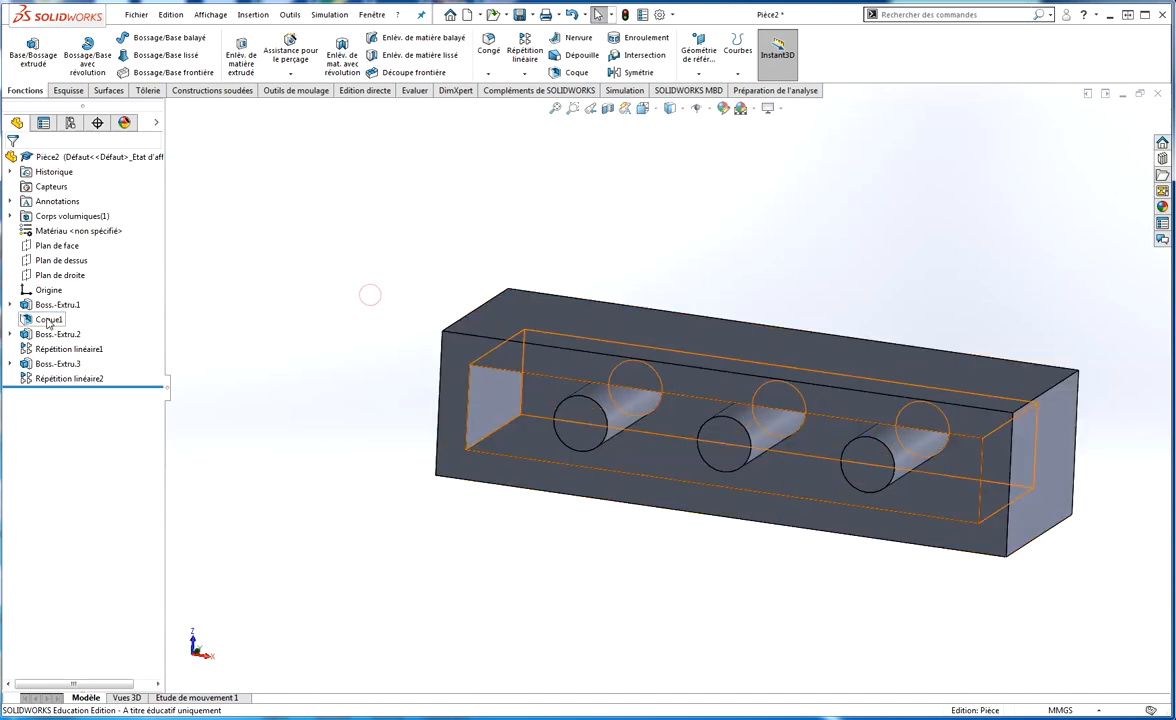
drag(49, 319, 66, 350)
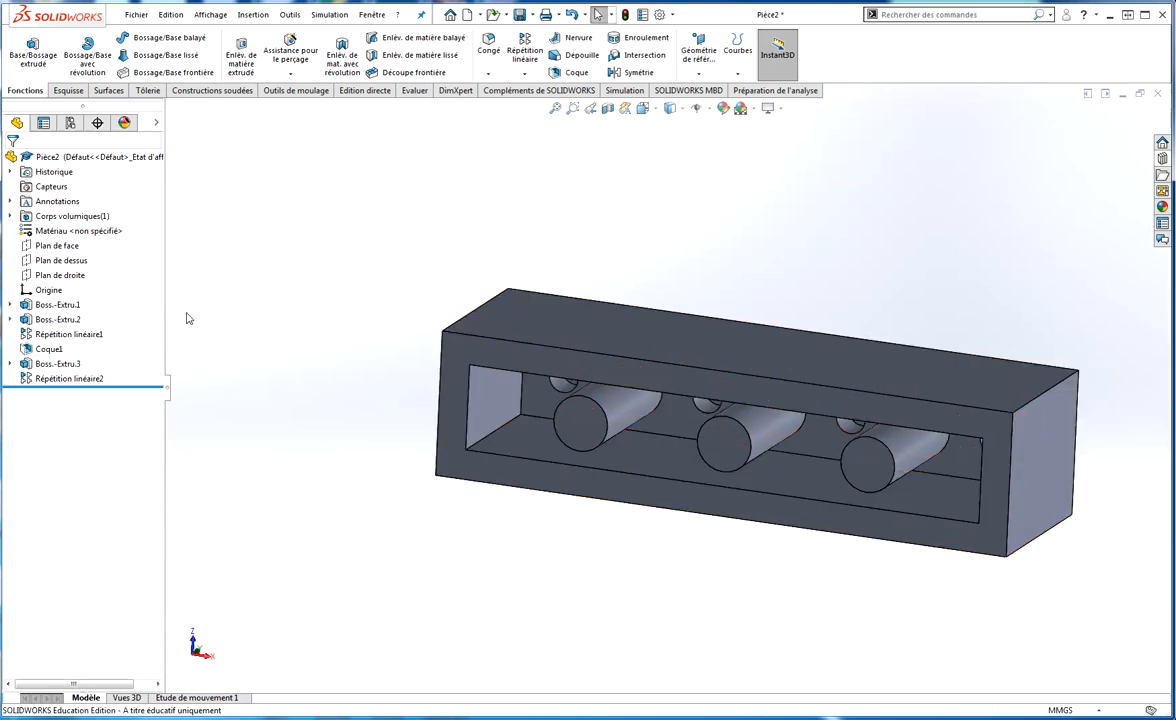
Step: Display the feature dimensions of the whole part on the stud side of the brick
middle_drag(800, 249, 887, 415)
scroll(887, 417, down, 3)
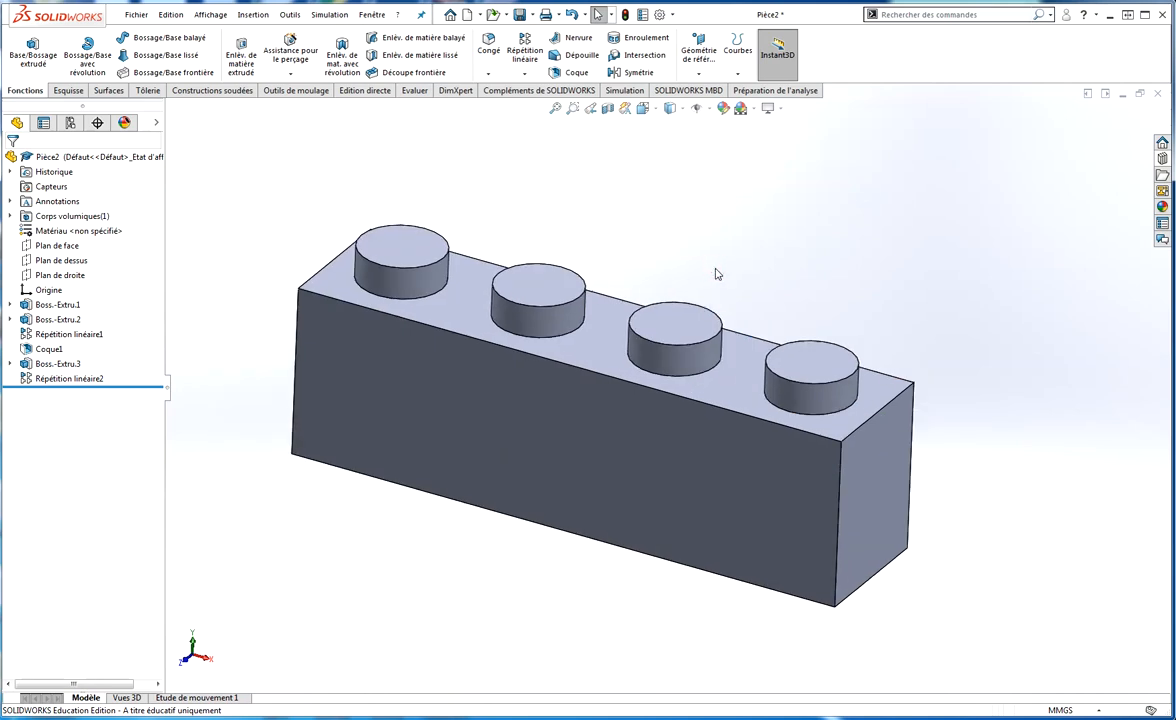
scroll(685, 272, up, 2)
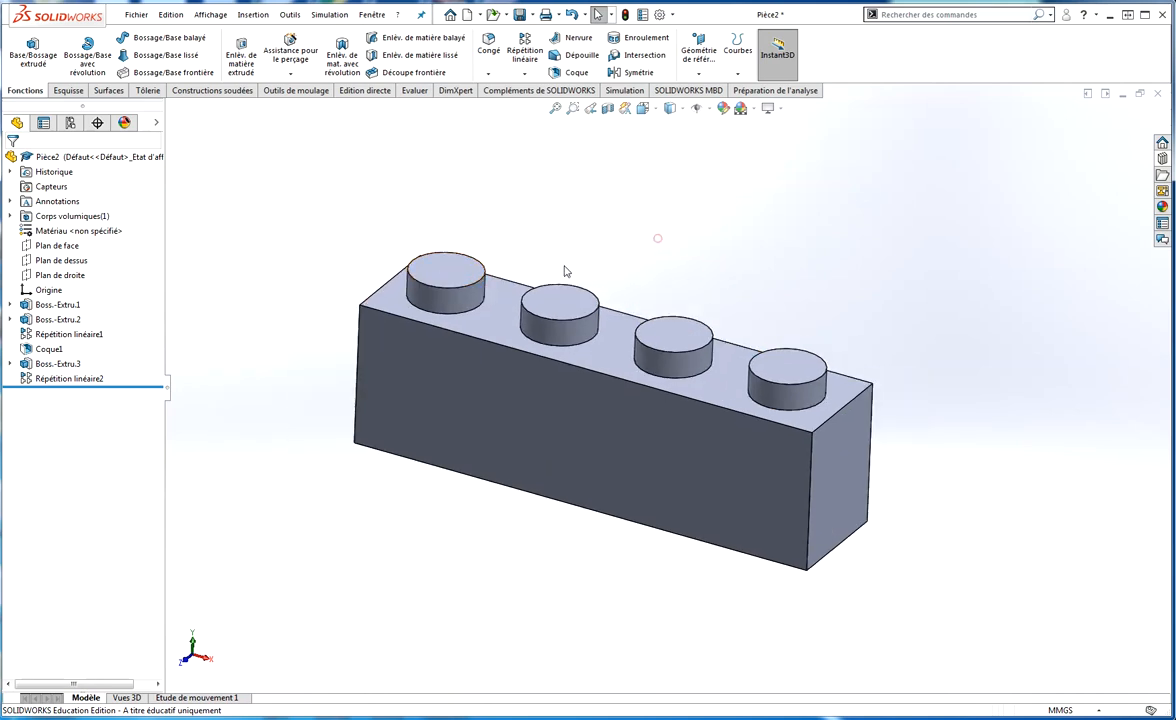
scroll(530, 288, down, 2)
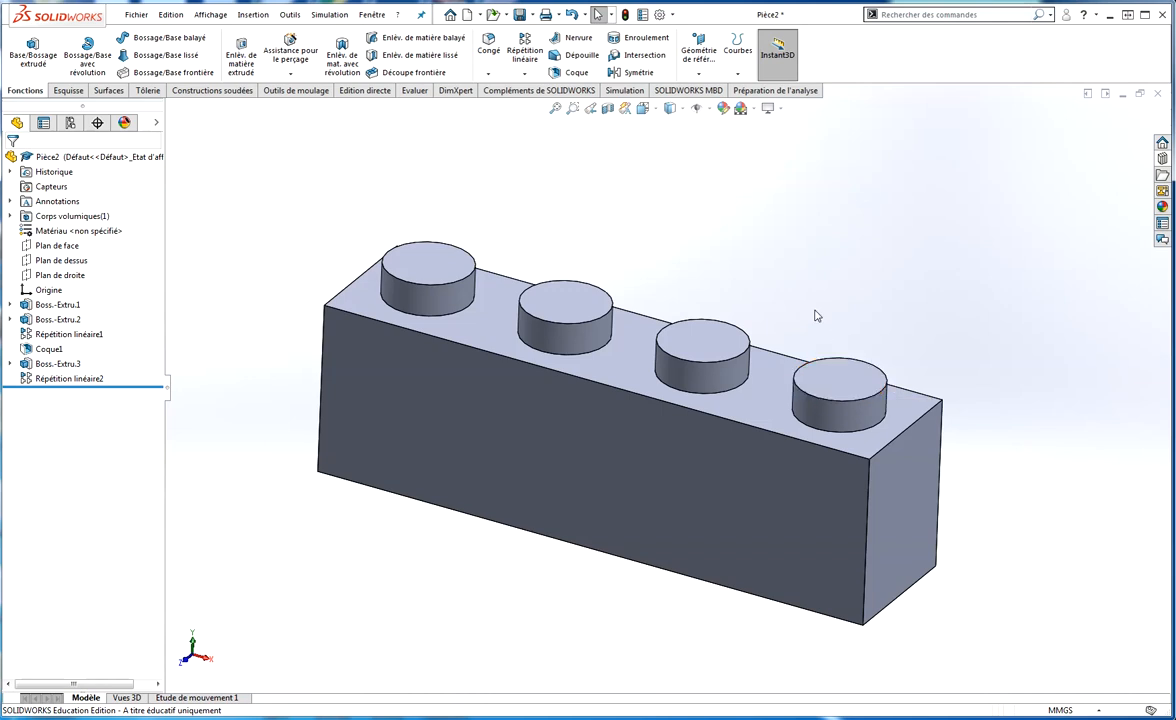
click(11, 202)
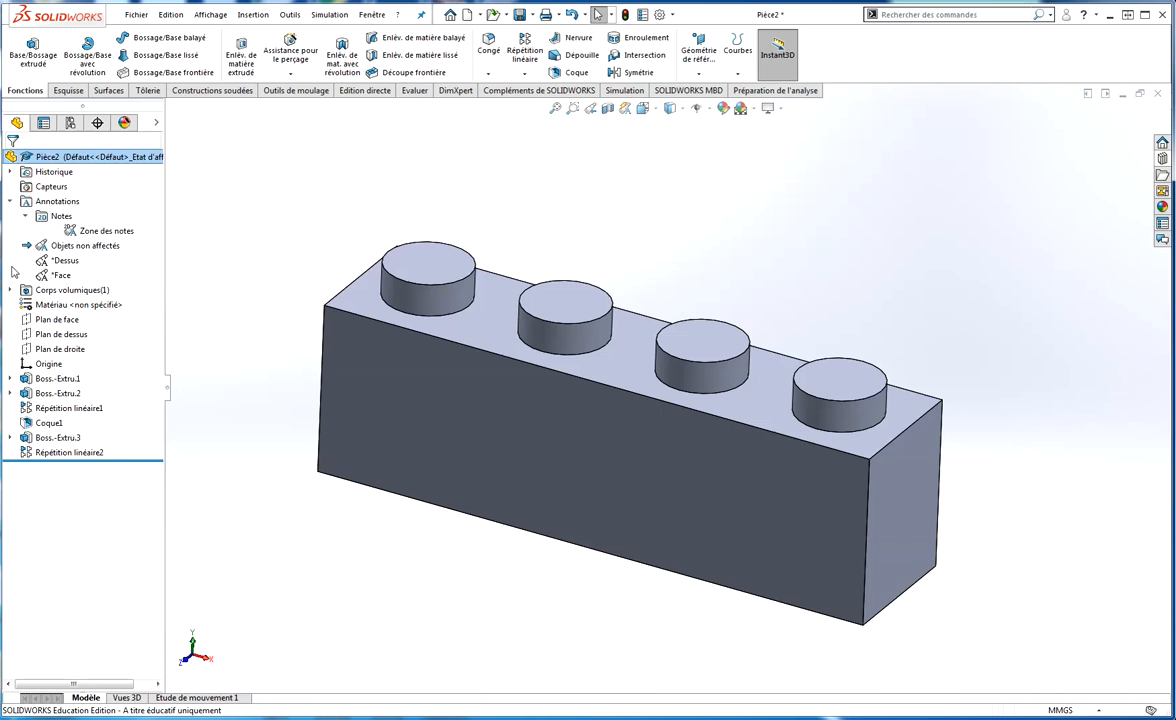
right_click(48, 205)
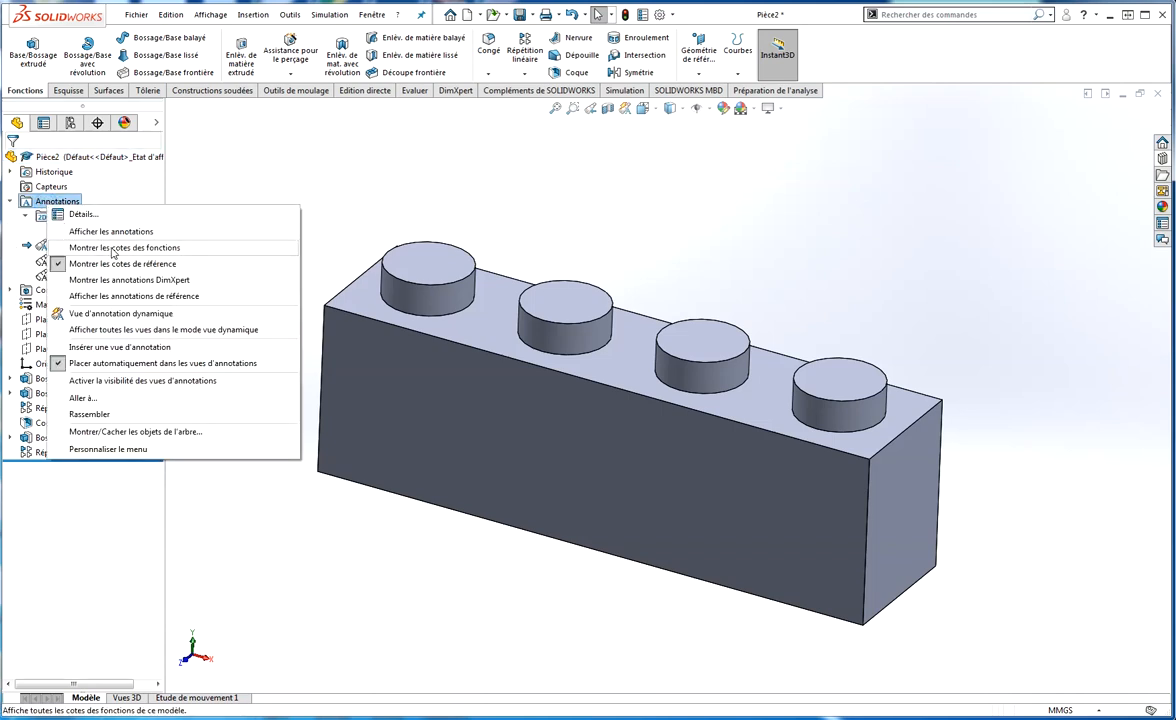
click(113, 250)
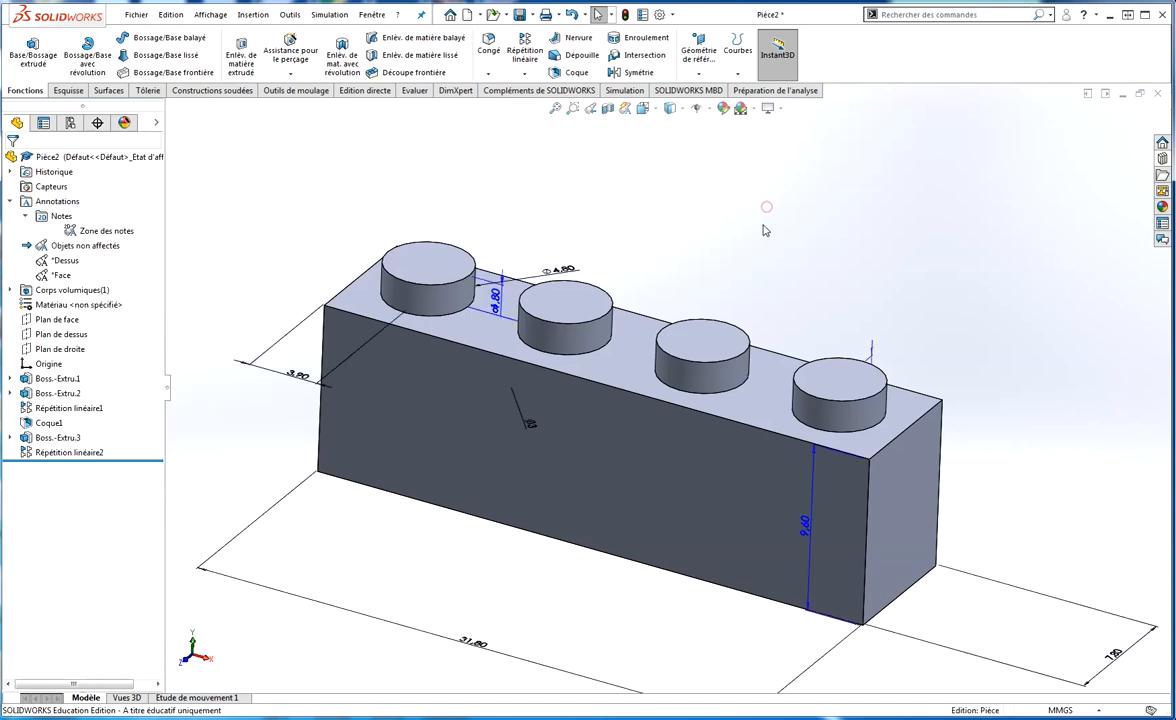
scroll(762, 241, up, 2)
mouse_move(762, 241)
middle_down()
mouse_move(759, 226)
mouse_move(717, 249)
mouse_move(743, 291)
mouse_move(769, 257)
mouse_move(756, 244)
middle_up()
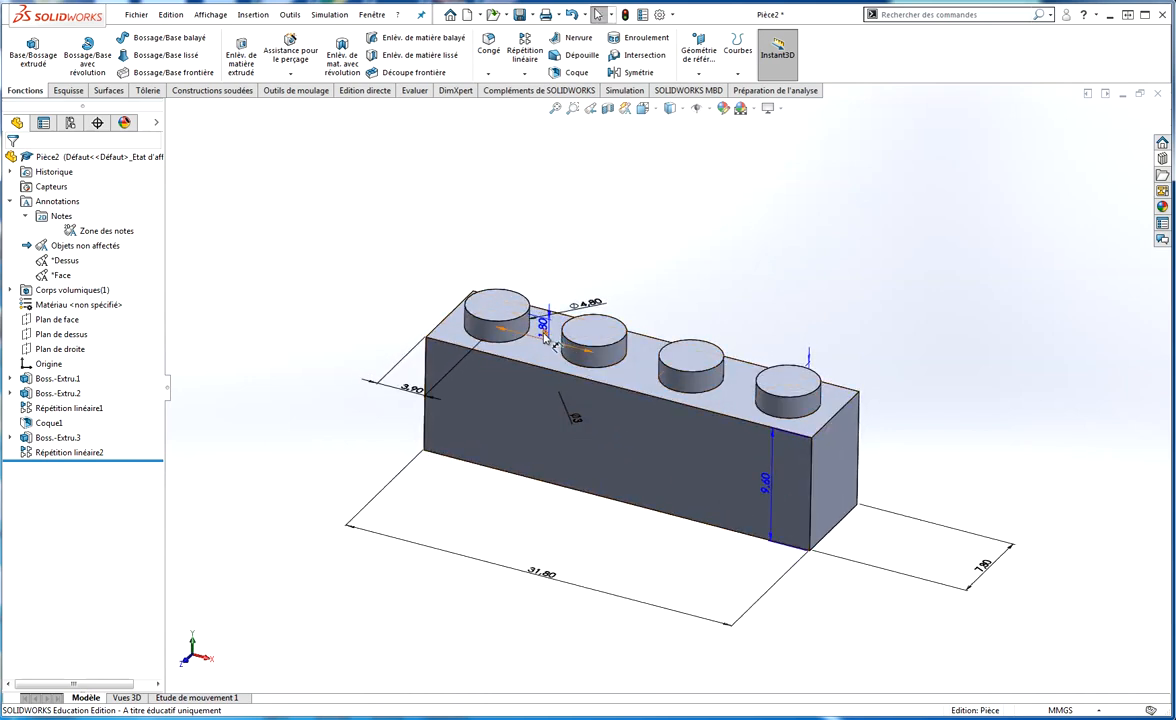
middle_drag(672, 289, 665, 336)
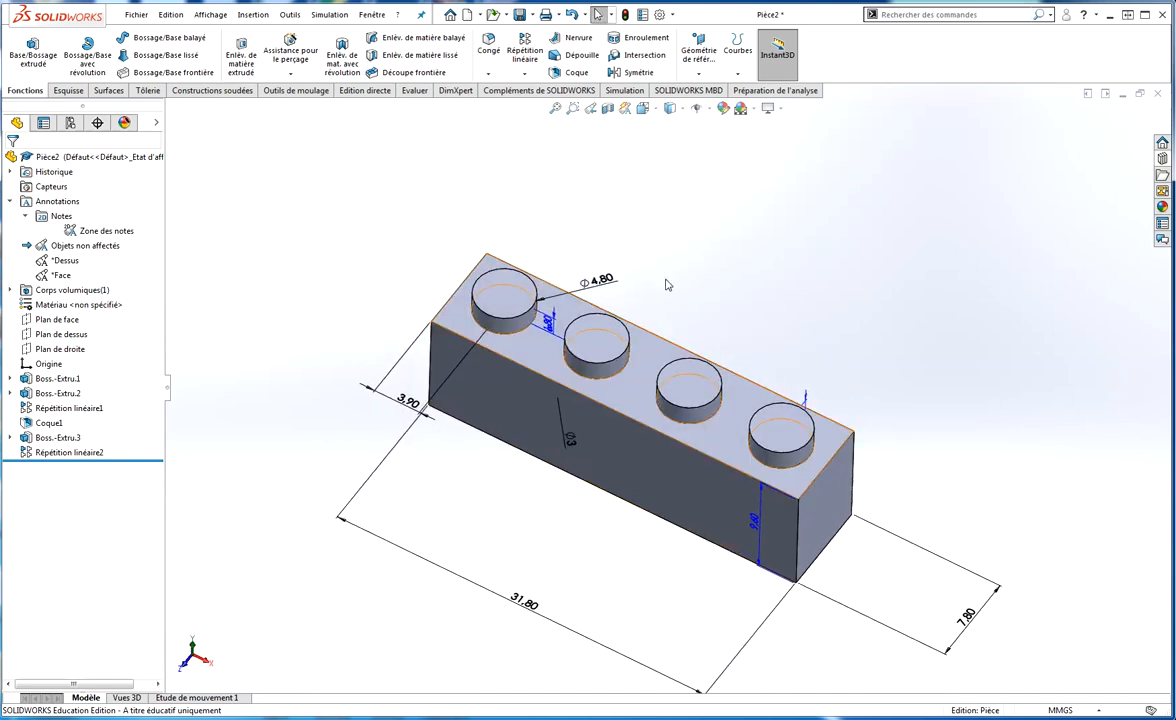
middle_drag(669, 281, 448, 113)
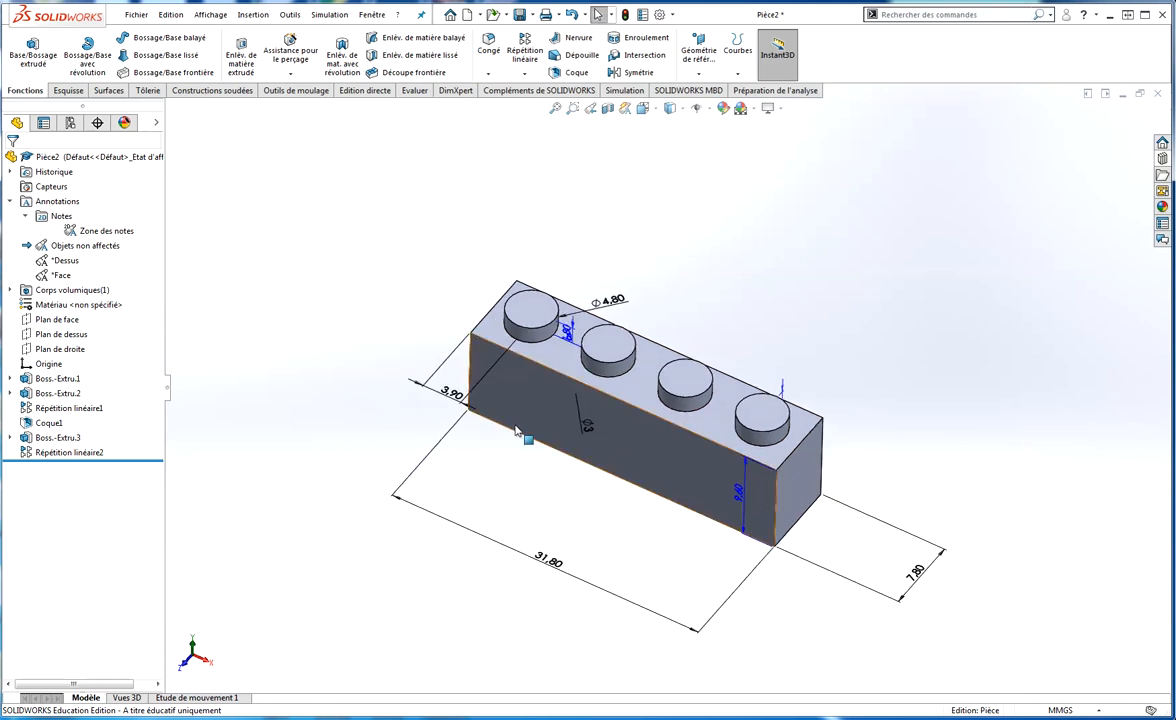
Step: Turn on the display of dimension names beneath the values on the brick
click(644, 240)
click(706, 108)
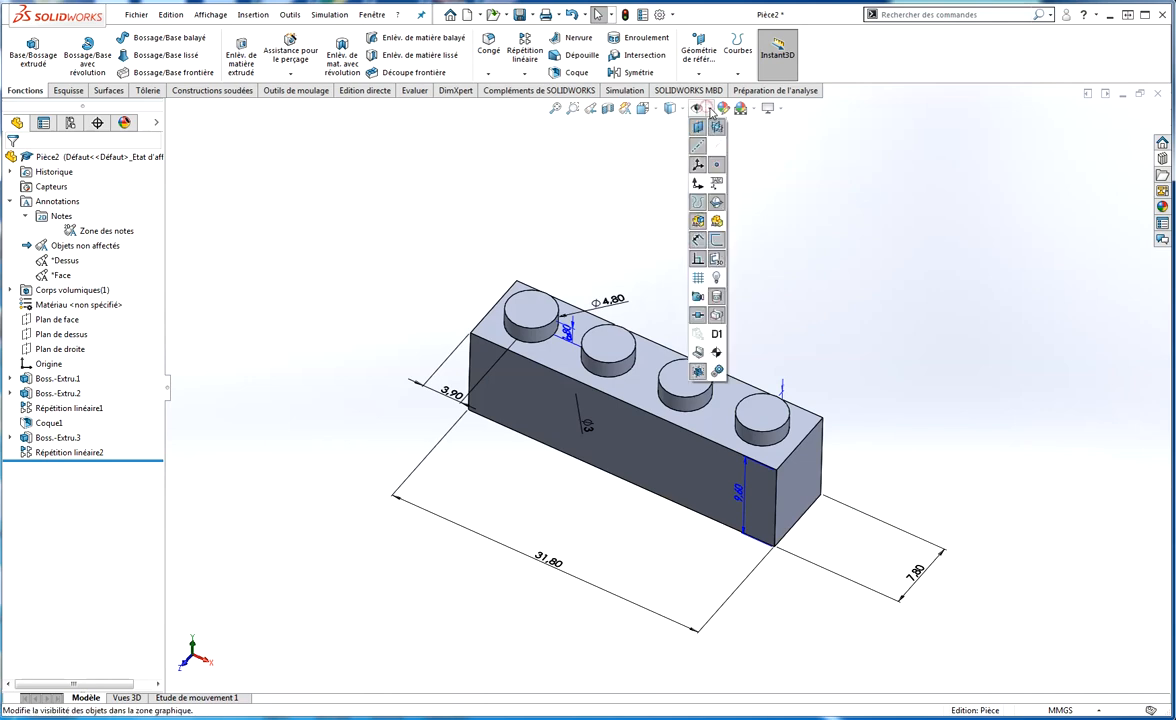
click(719, 340)
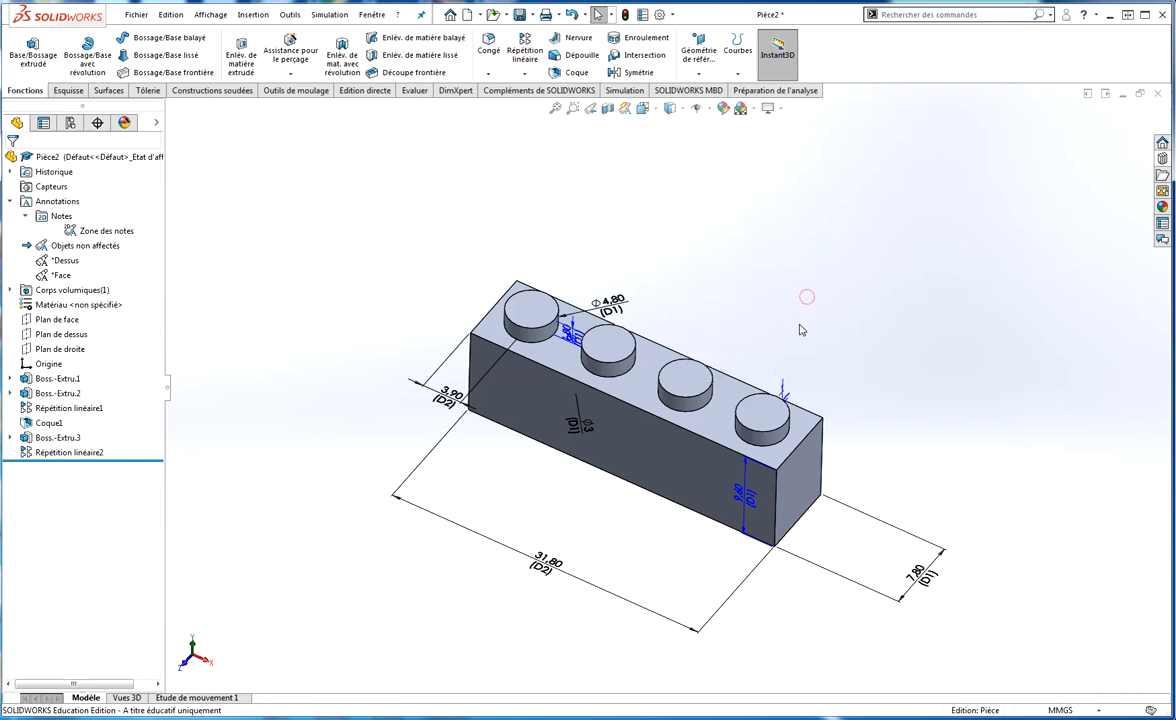
middle_drag(808, 328, 735, 305)
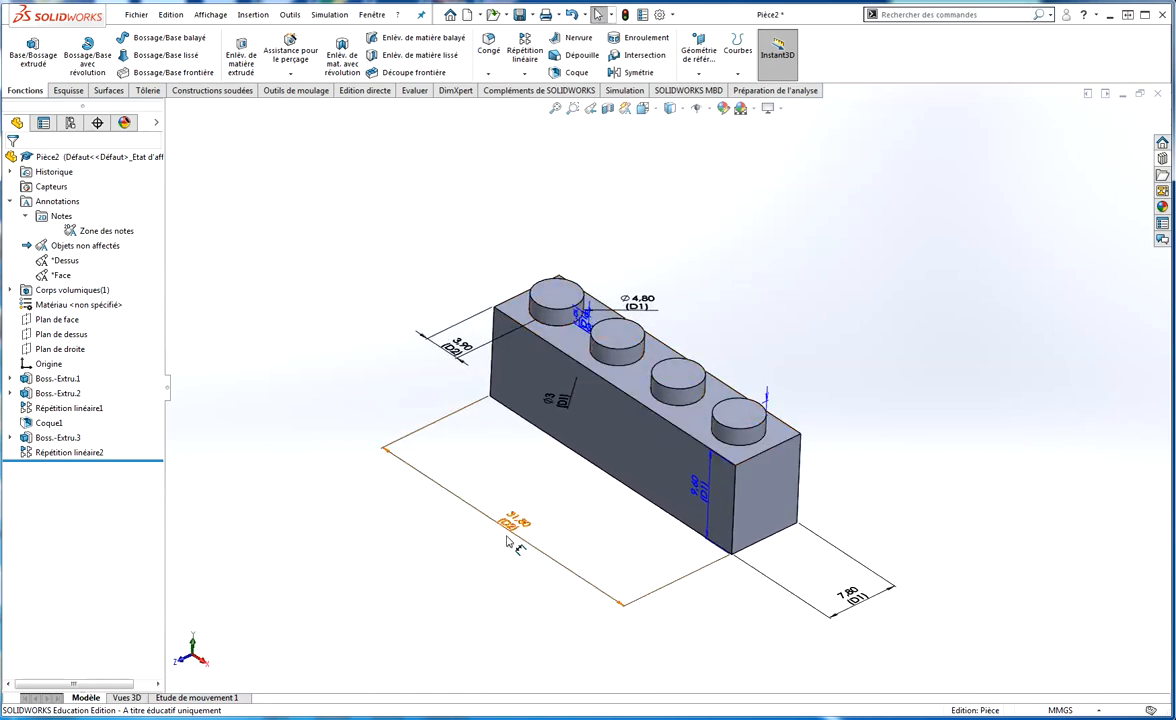
scroll(598, 494, down, 3)
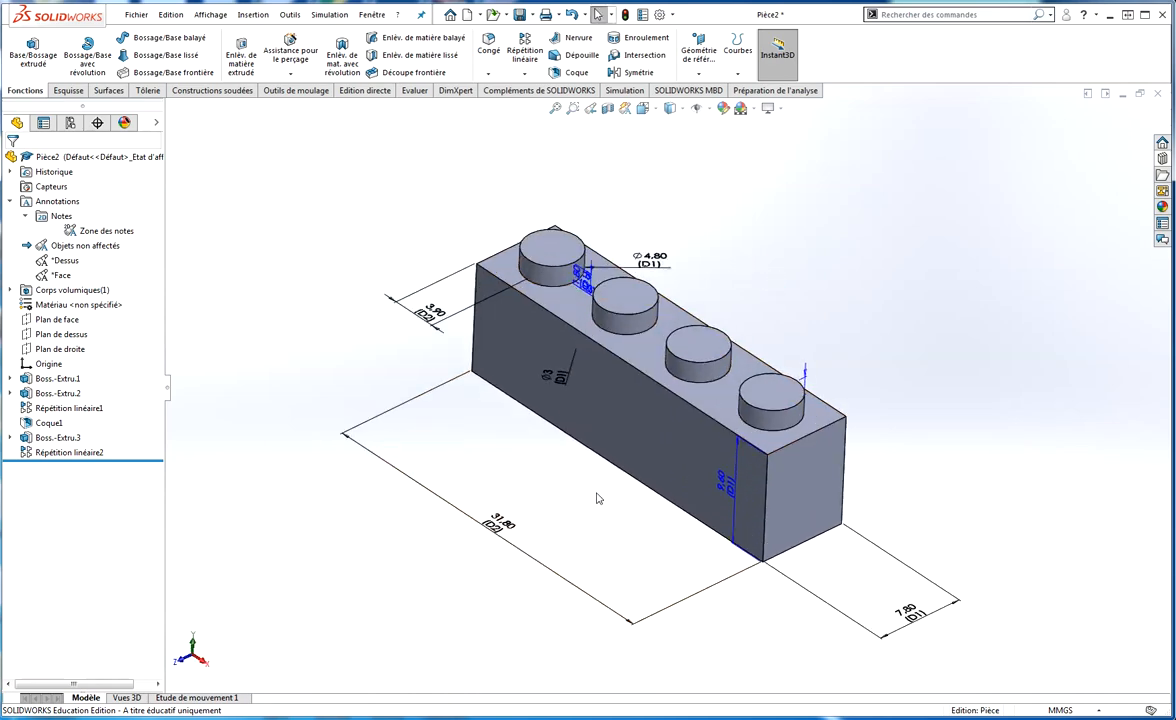
Step: Move the 8 mm stud-spacing dimension of the linear pattern off the brick's side face to above the studs
scroll(601, 462, up, 2)
scroll(618, 385, down, 1)
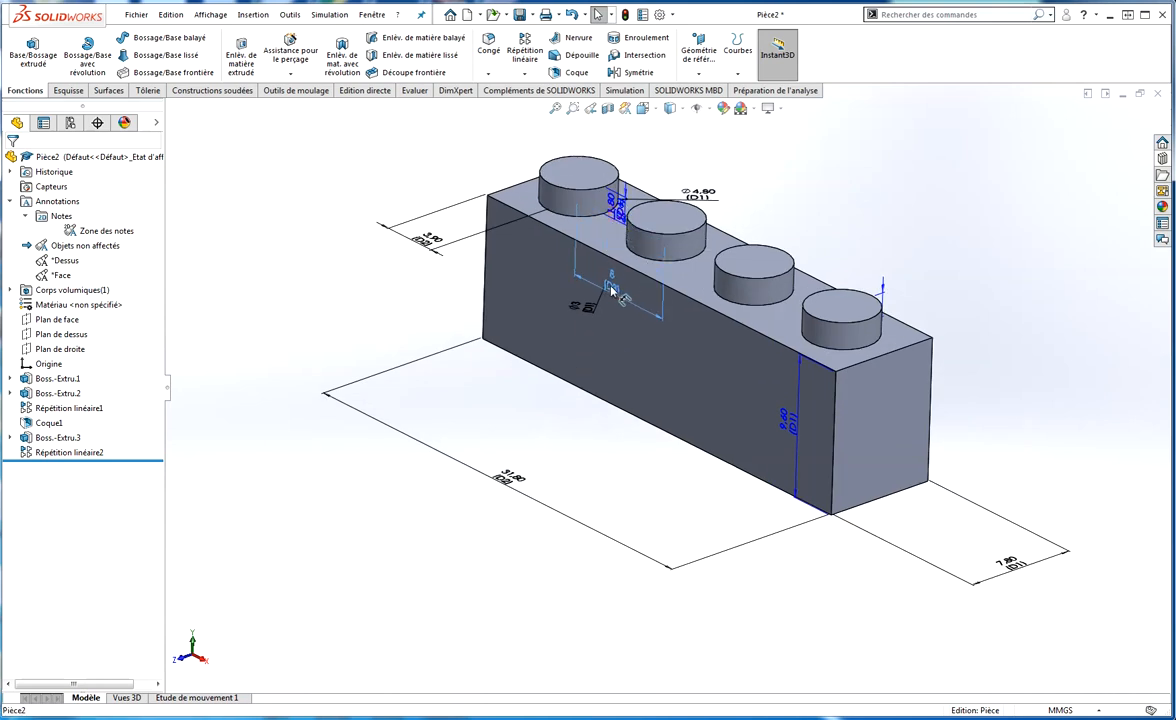
click(627, 148)
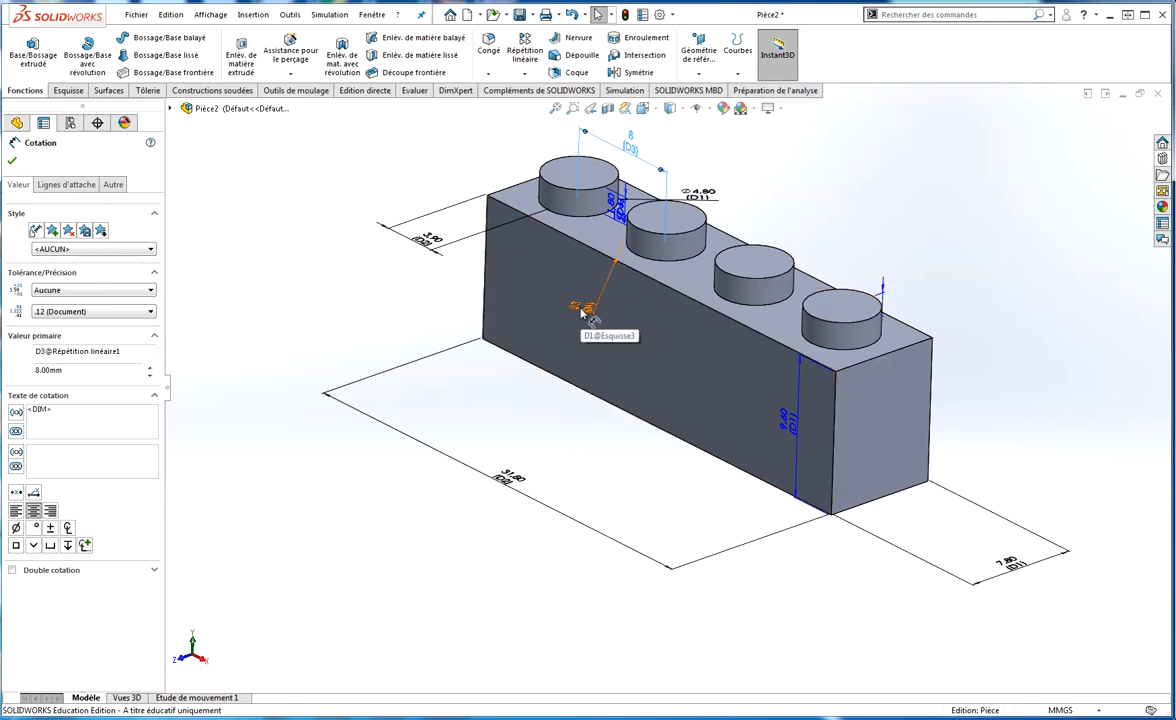
click(12, 164)
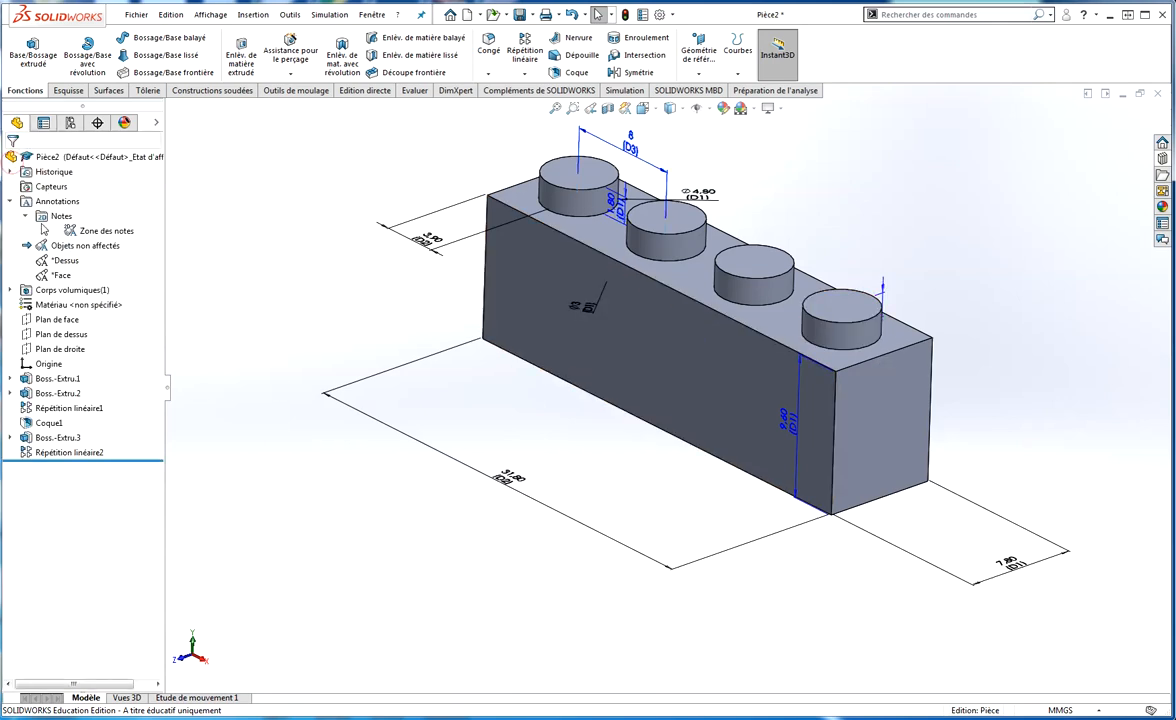
right_click(51, 203)
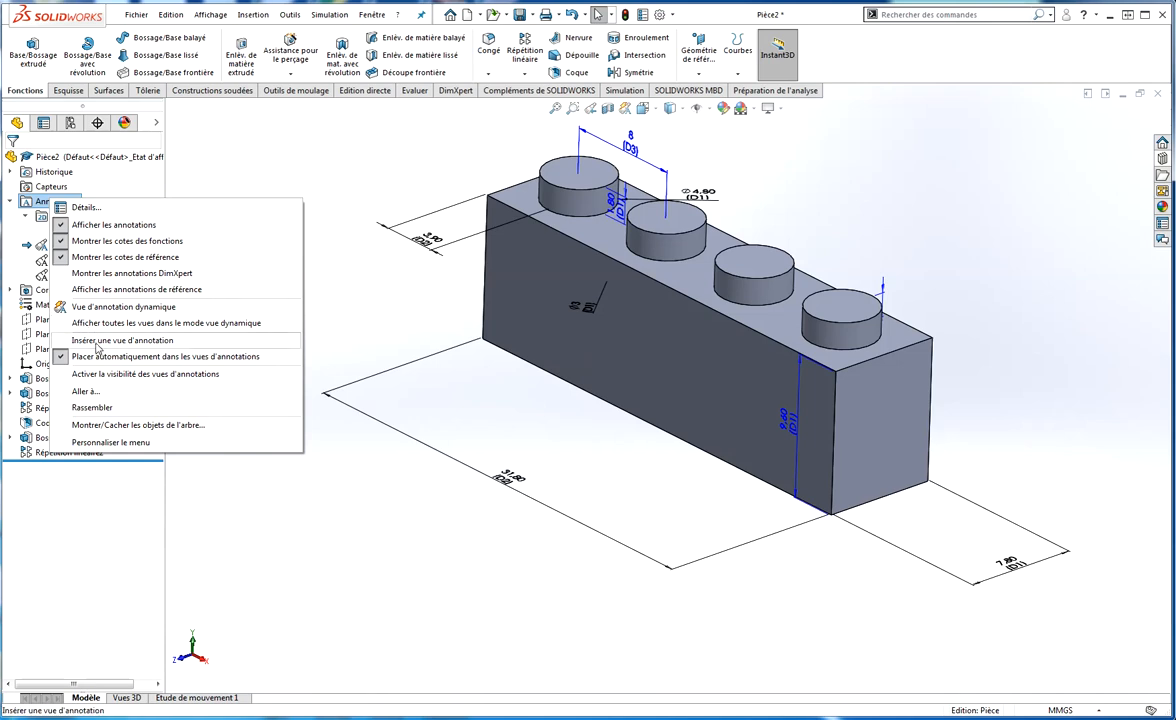
click(328, 189)
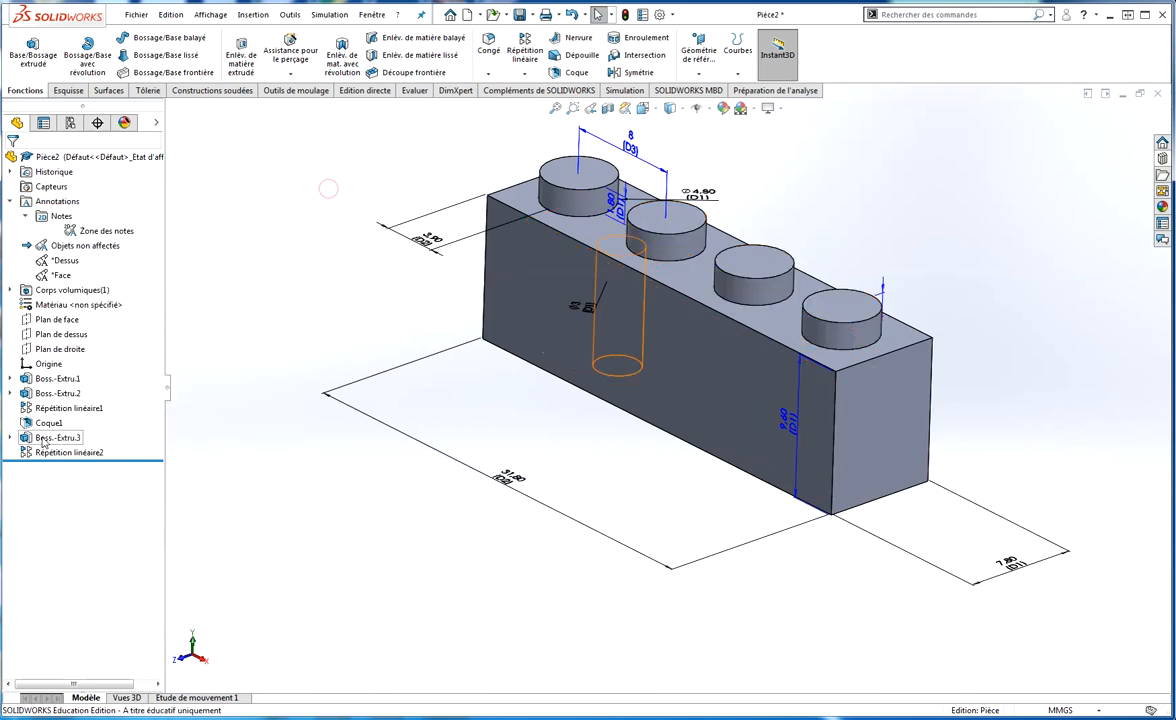
Step: Examine the dimensions of the studs' linear pattern from several angles, looking for its instance count, and check the pins' pattern
click(52, 409)
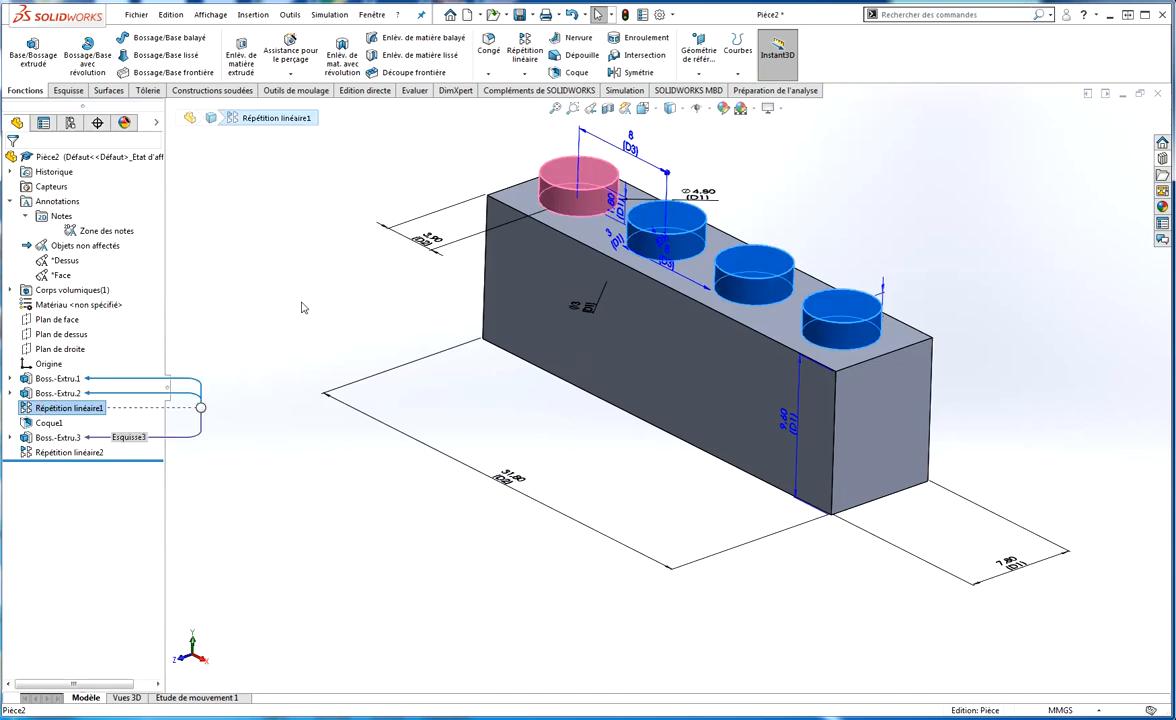
middle_drag(303, 303, 340, 289)
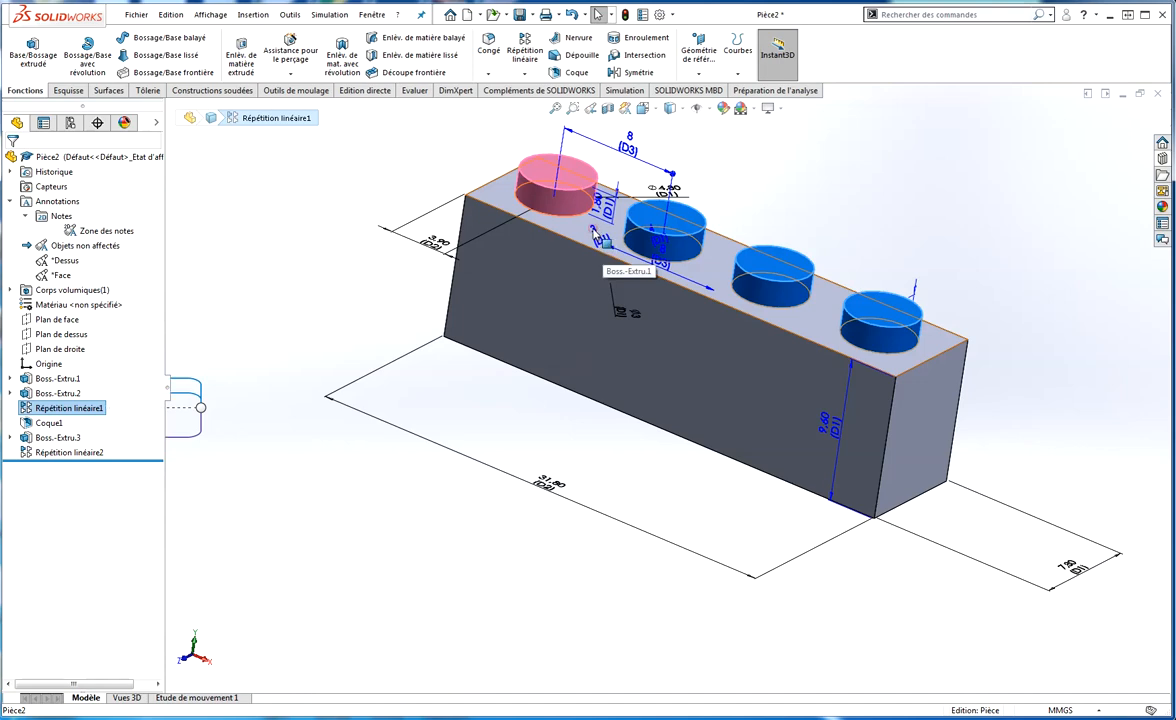
click(550, 220)
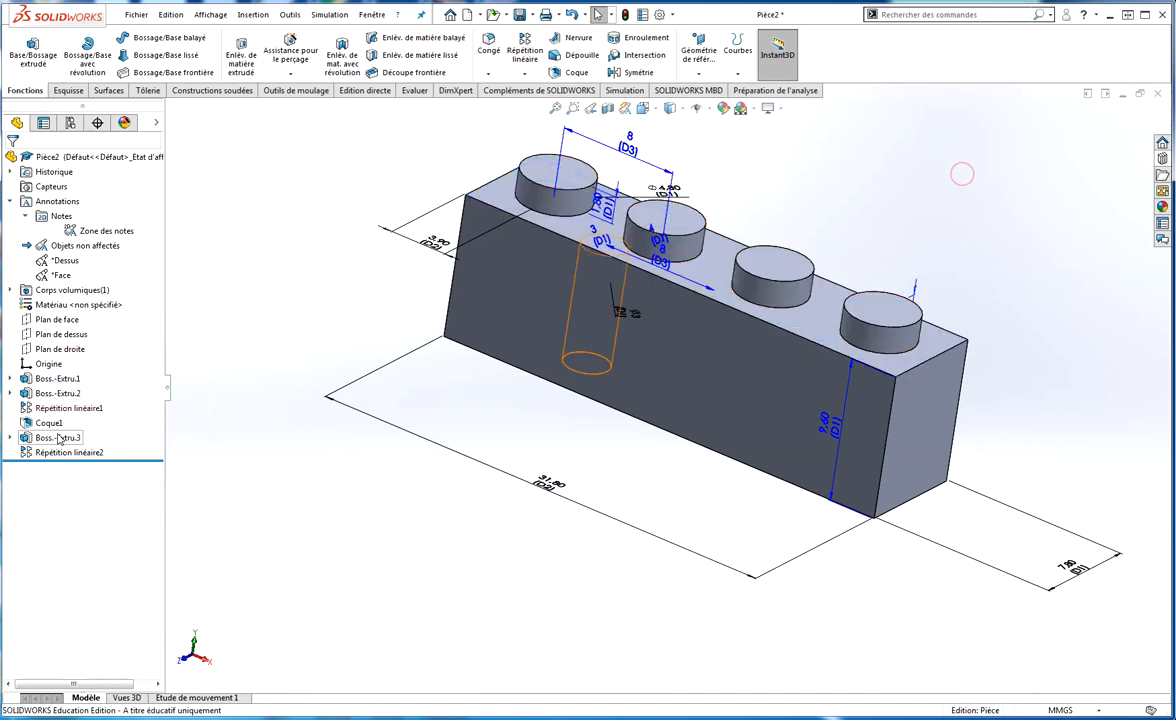
click(55, 408)
middle_drag(776, 334, 612, 249)
click(940, 236)
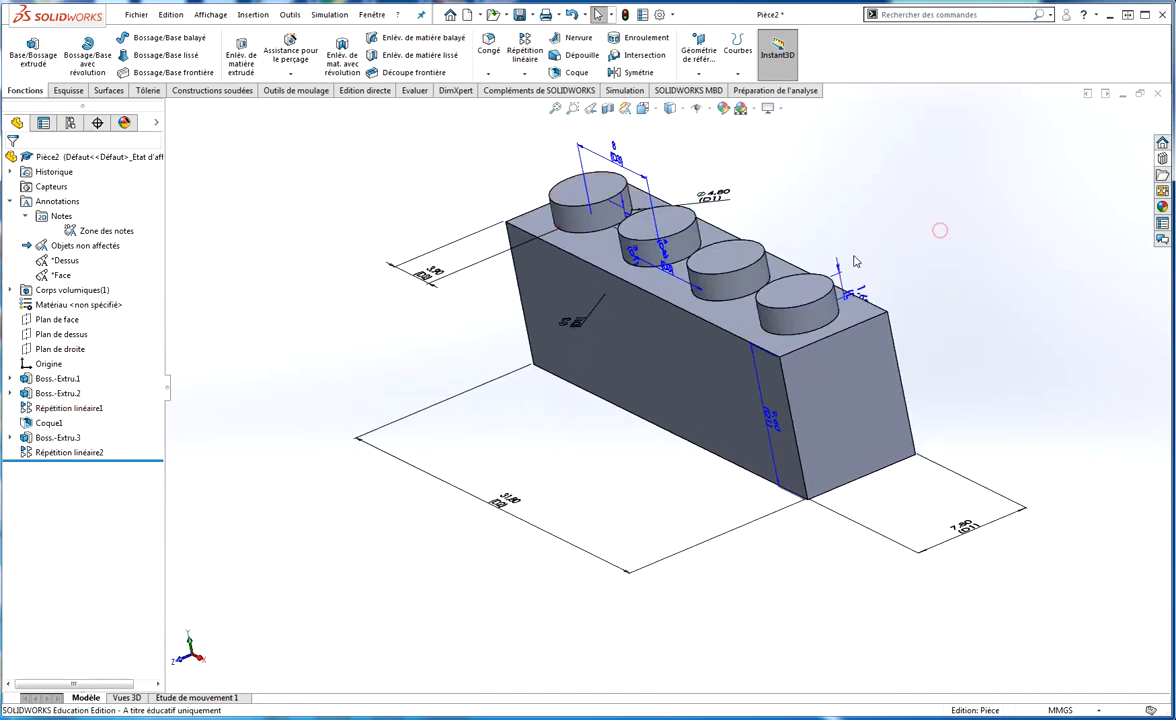
click(52, 409)
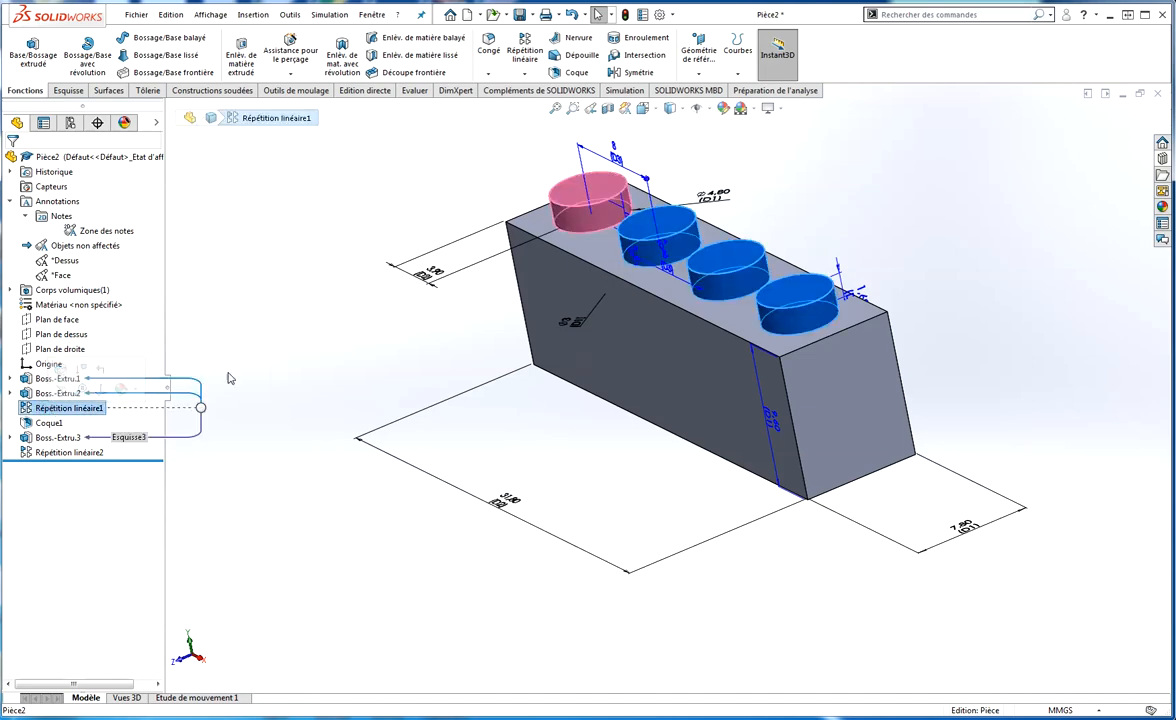
scroll(629, 256, down, 3)
click(848, 278)
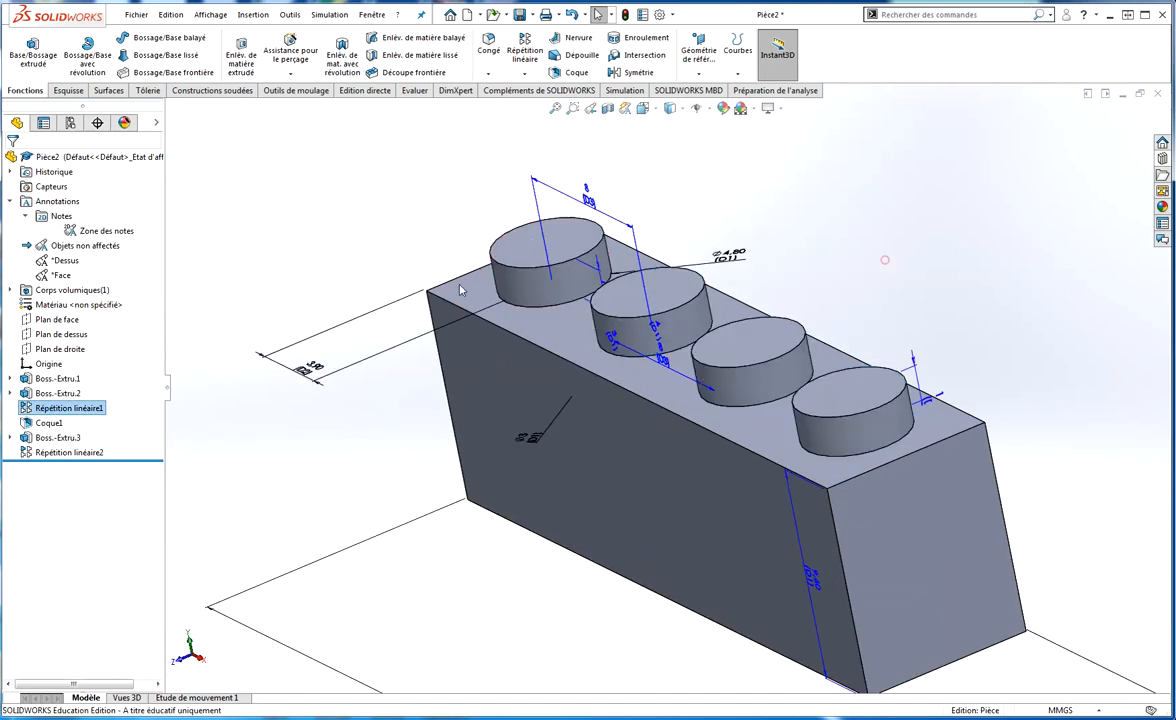
click(60, 408)
middle_drag(363, 437, 421, 419)
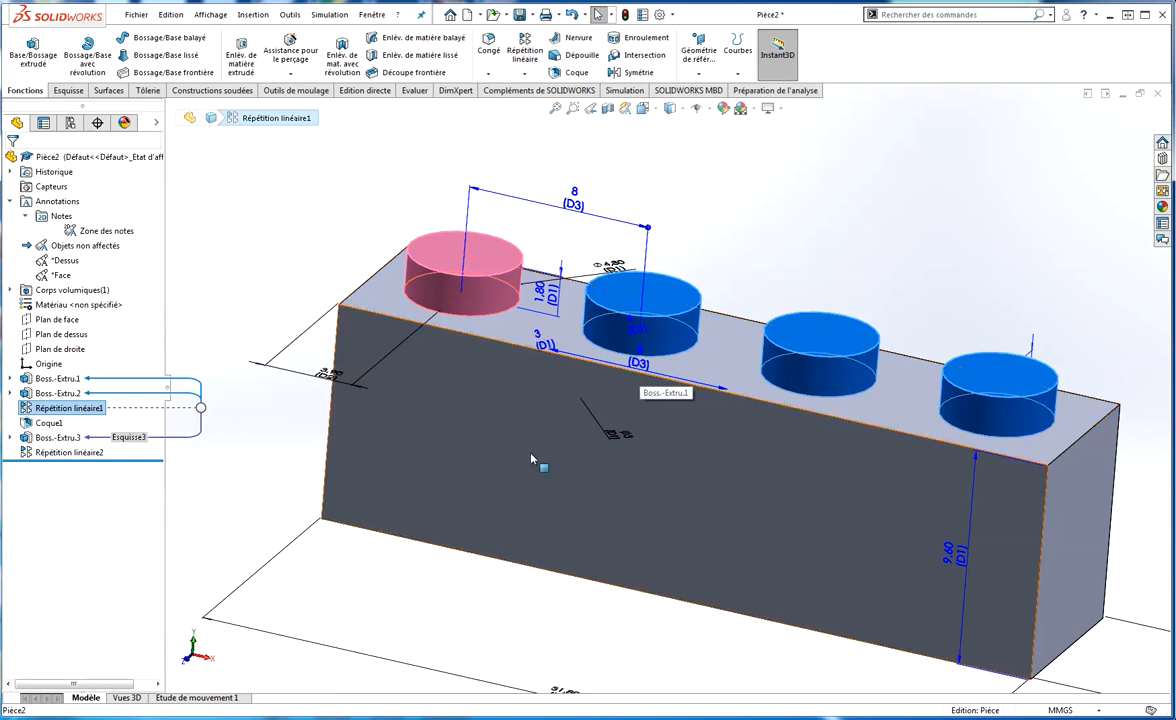
scroll(343, 528, up, 1)
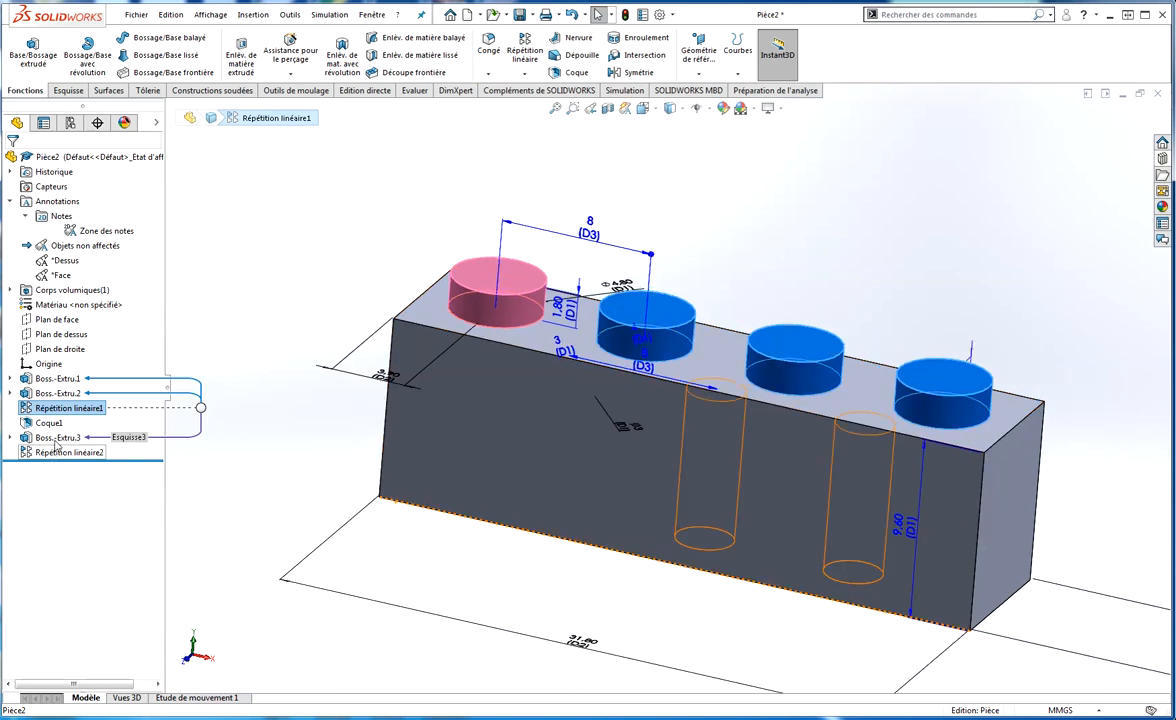
click(304, 479)
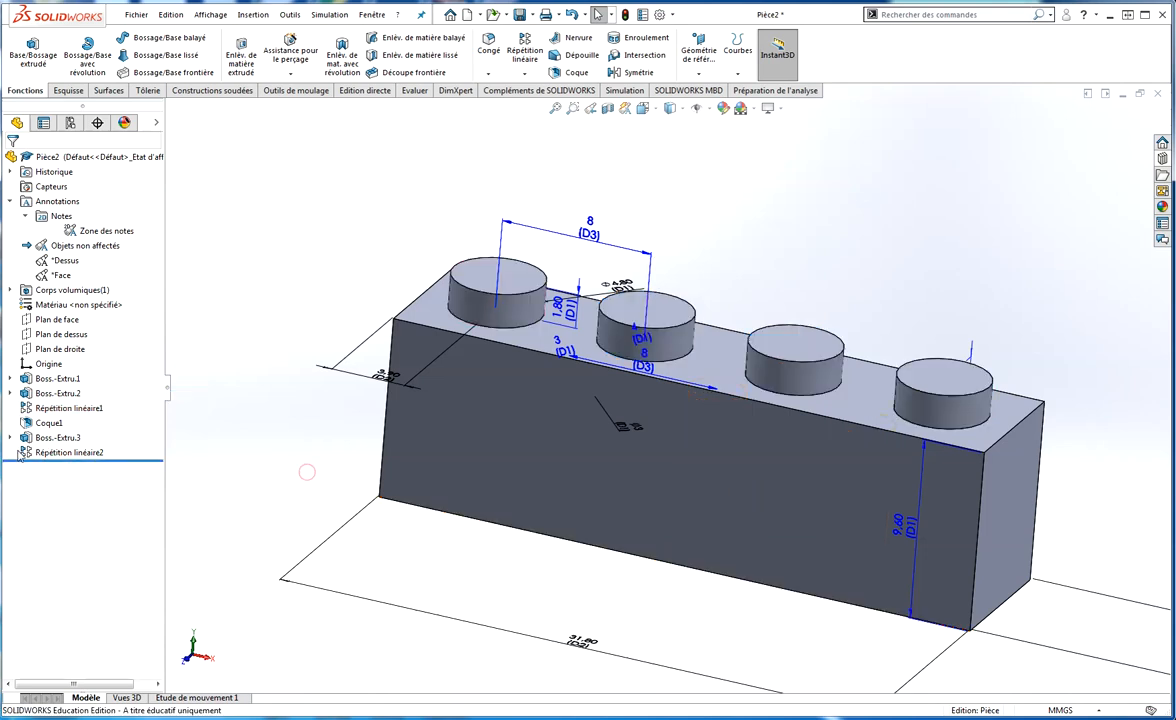
click(69, 452)
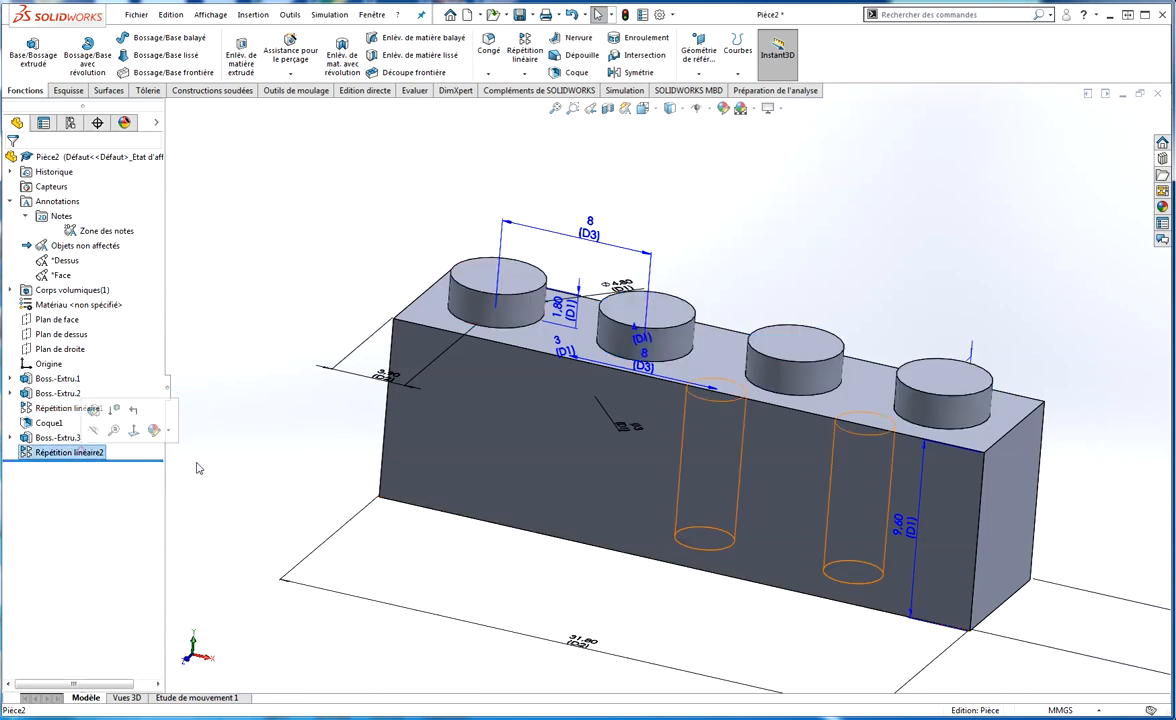
click(294, 236)
Step: Hide the feature dimensions of the whole part and display only those of the pins' linear pattern
right_click(44, 203)
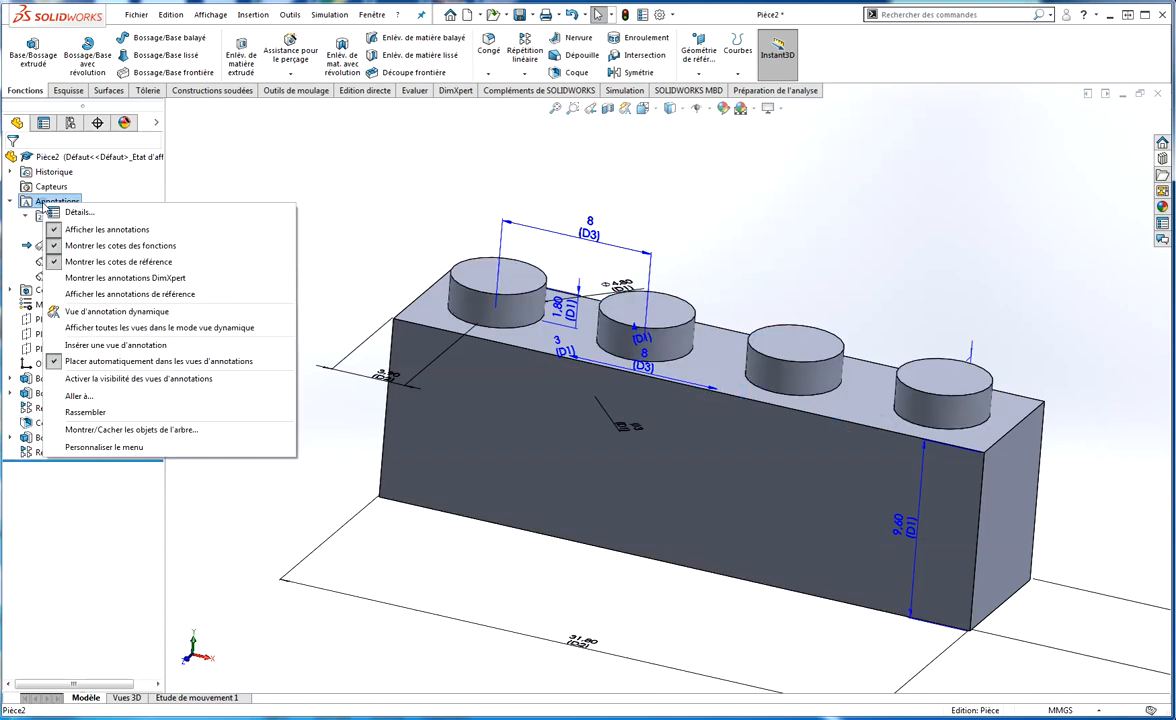
click(53, 251)
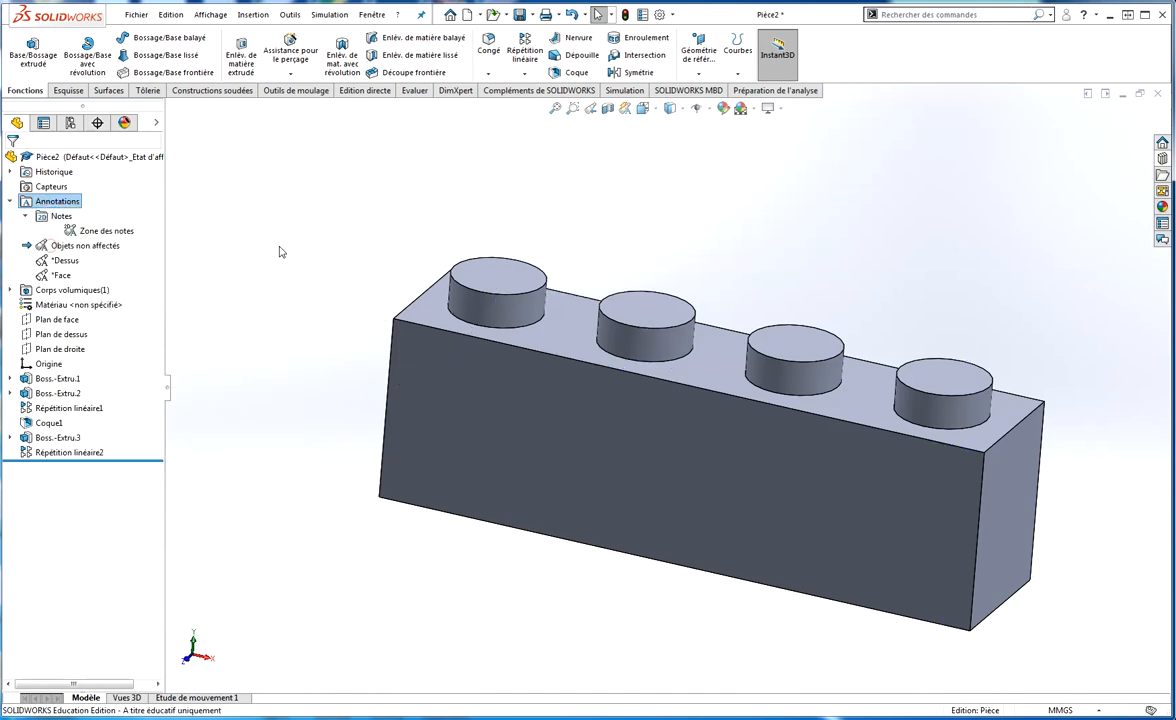
click(53, 452)
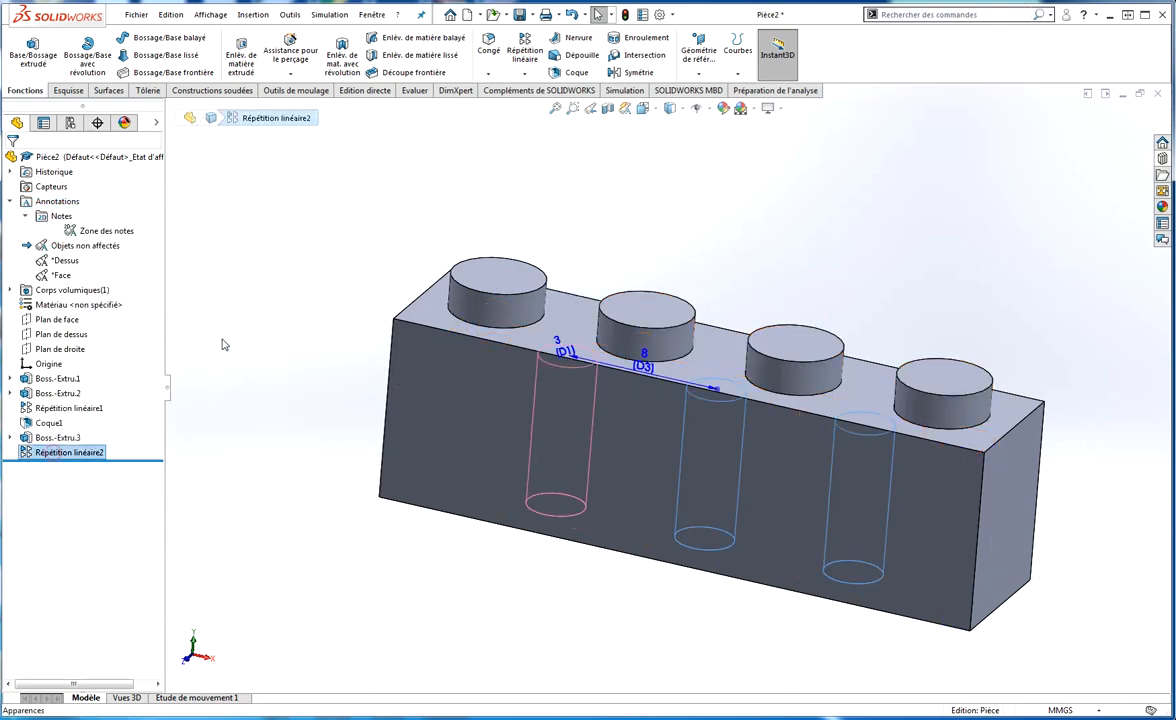
click(283, 260)
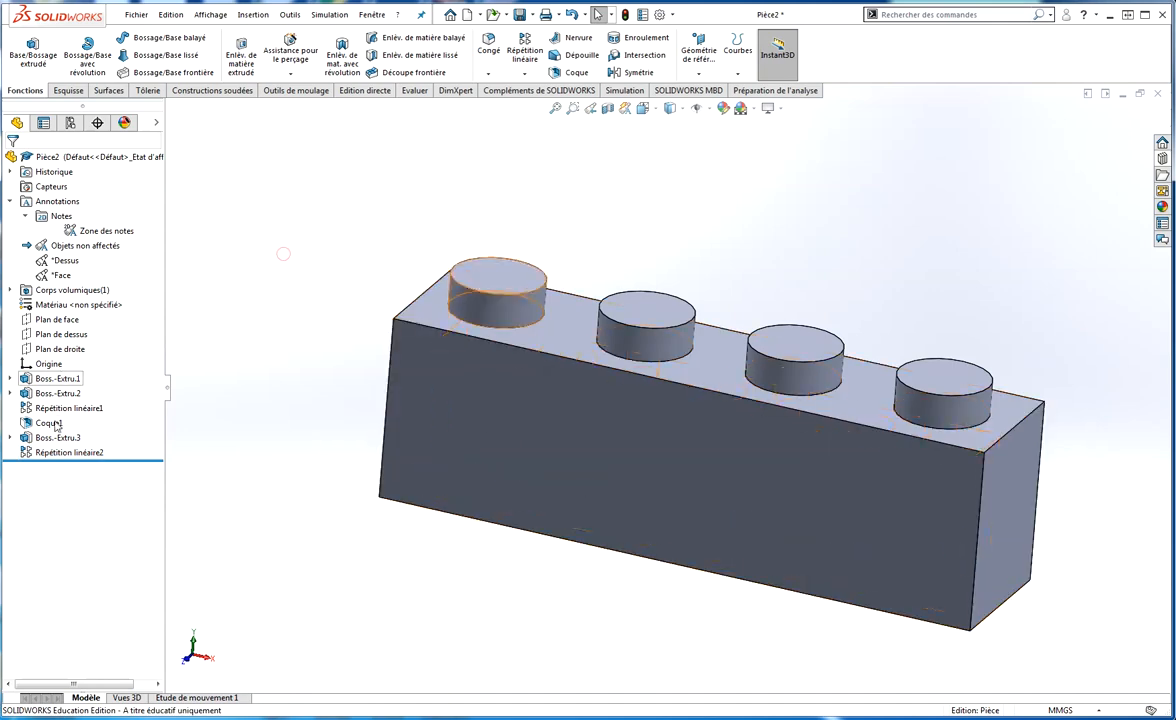
Step: Move the instance count of the studs' pattern to above the brick and that of the pins' pattern to below the brick
click(60, 411)
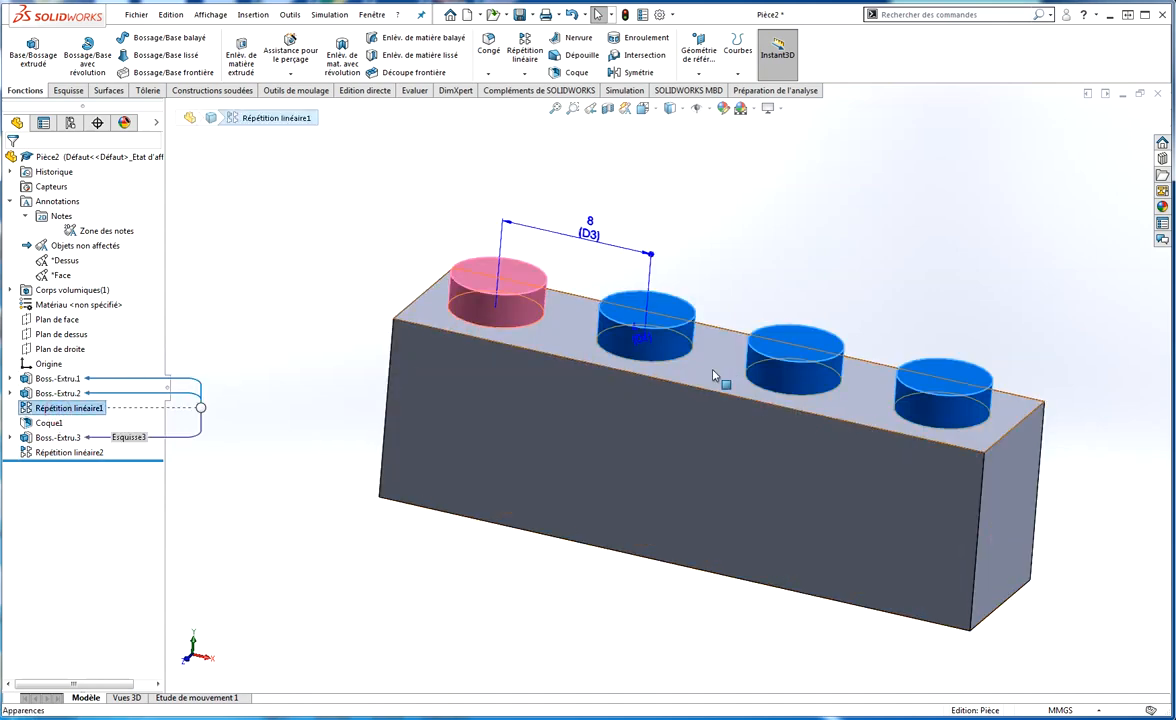
drag(640, 342, 731, 242)
click(294, 265)
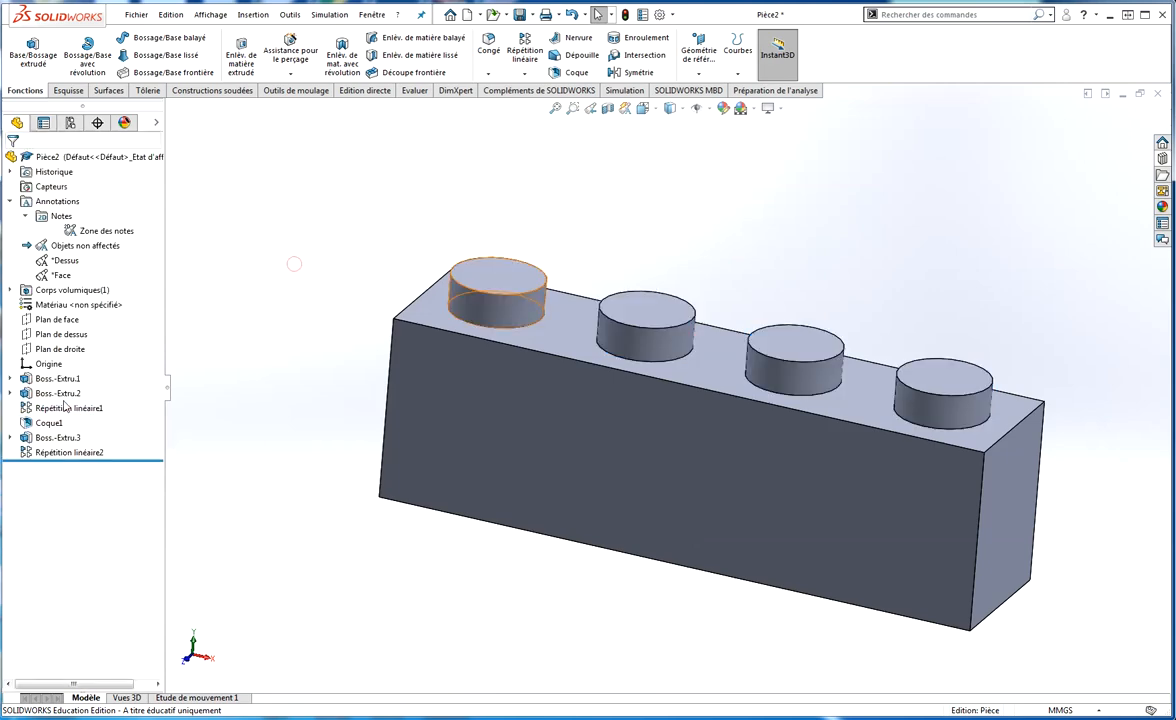
click(69, 452)
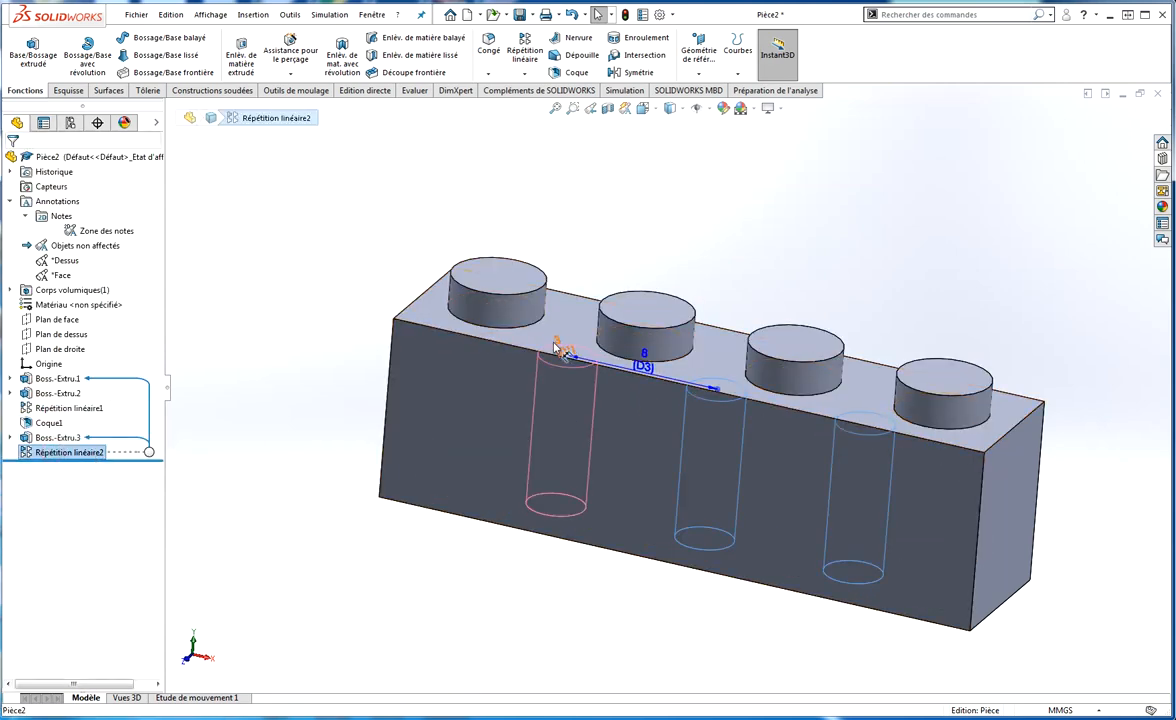
drag(561, 347, 551, 620)
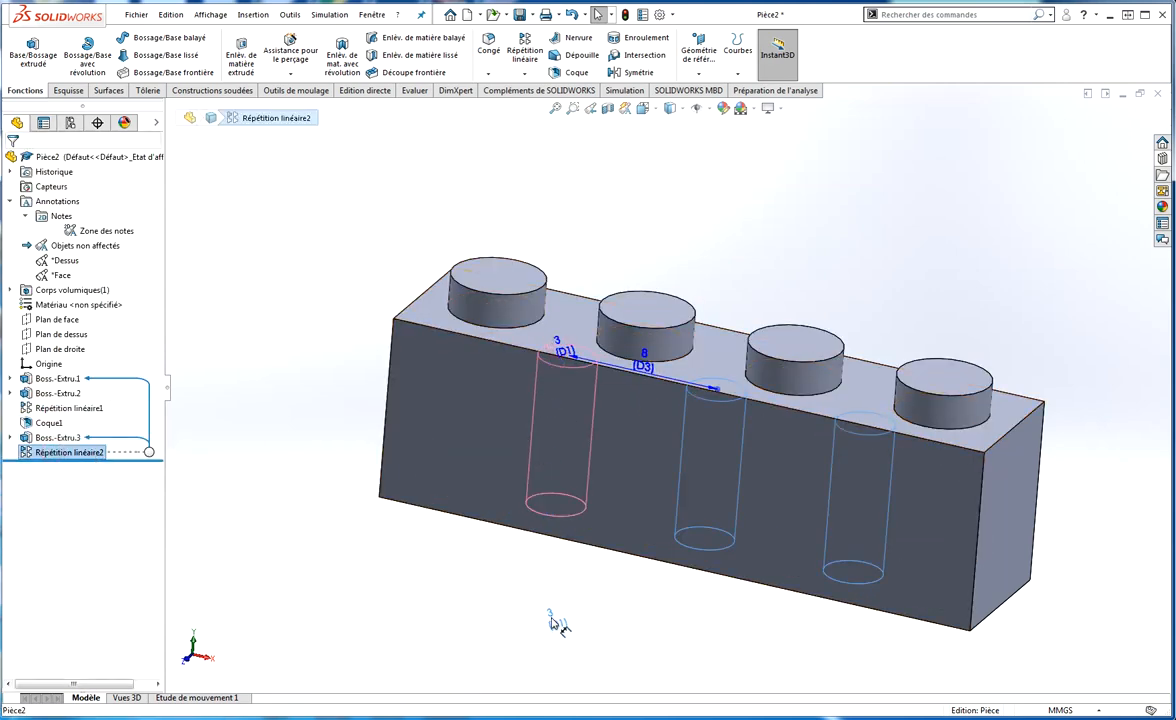
click(278, 332)
Step: Display the feature dimensions of the whole part again with the entire brick in view
right_click(60, 203)
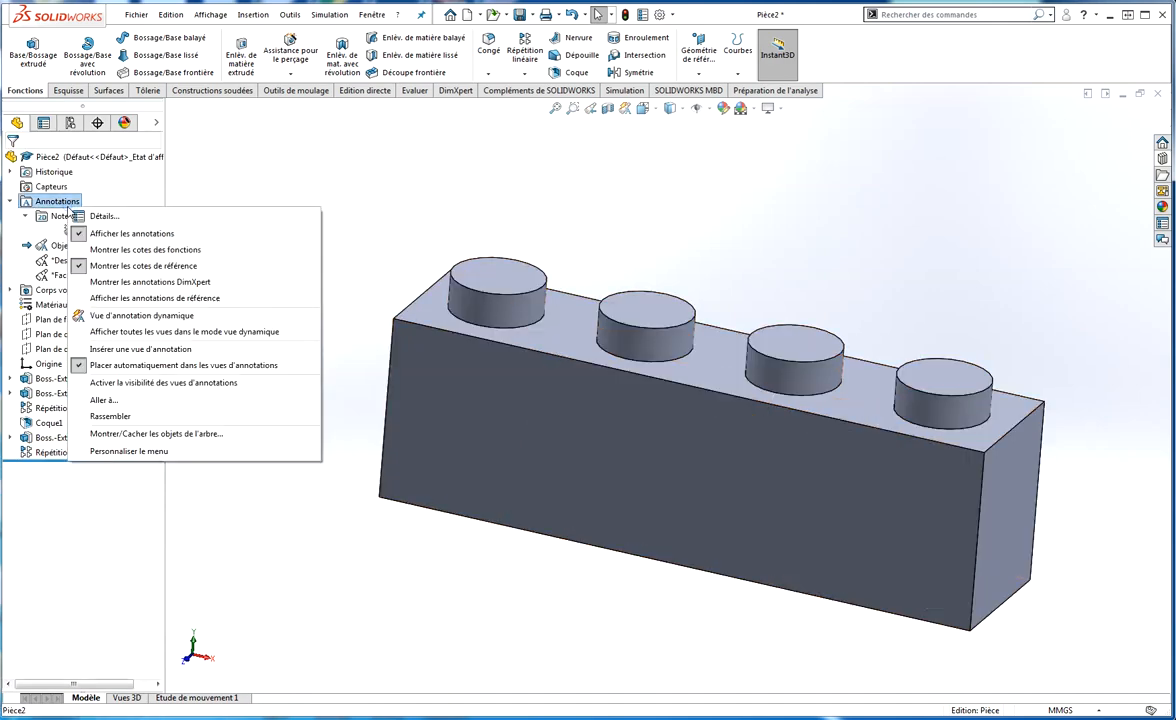
click(165, 252)
scroll(800, 212, up, 3)
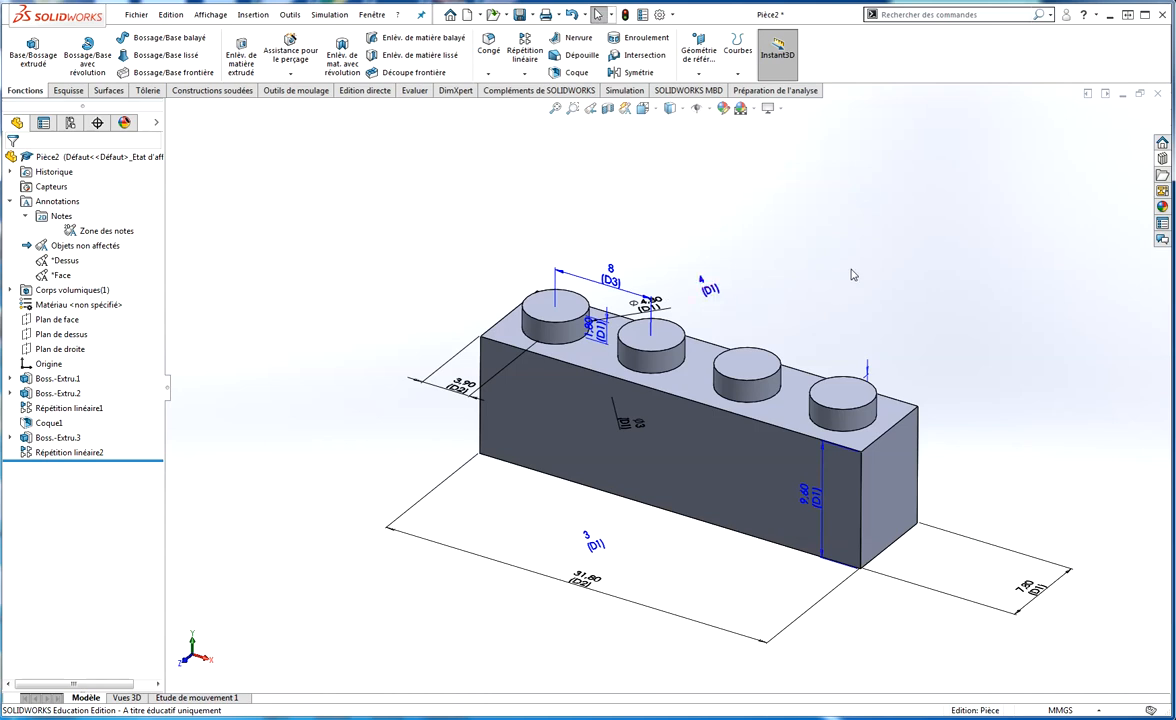
Step: Rename the instance-count dimension of the studs' linear pattern to "Nombre de plot"
double_click(702, 281)
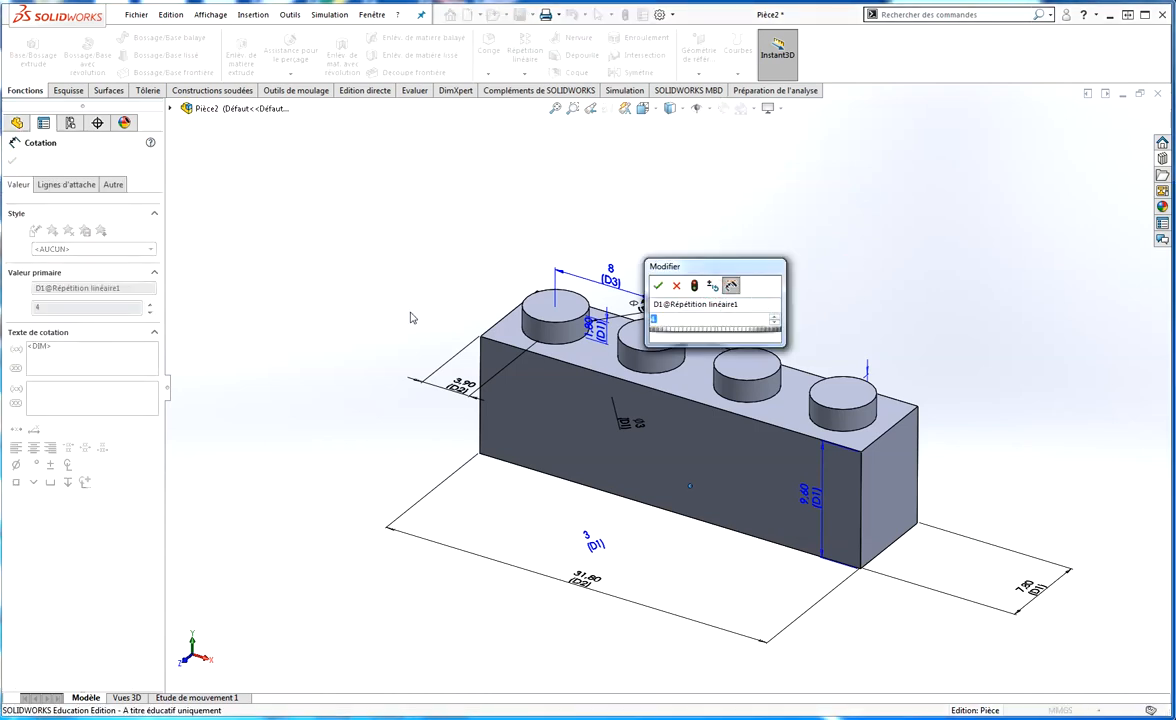
click(748, 304)
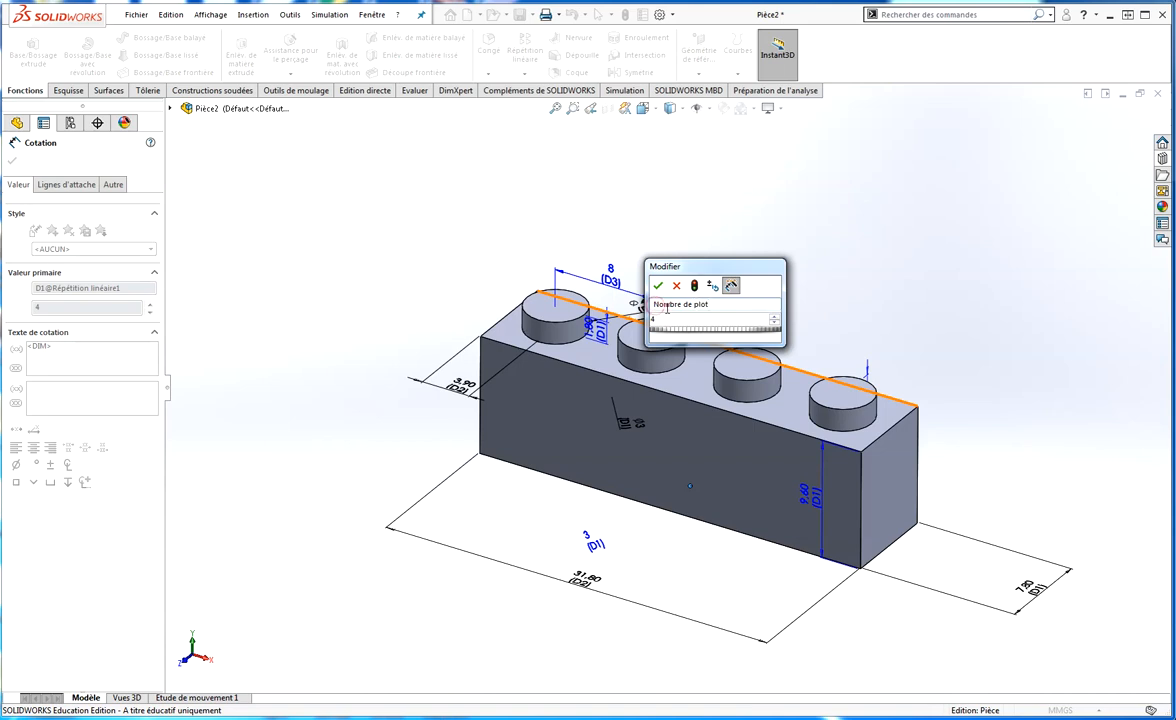
click(597, 272)
click(868, 254)
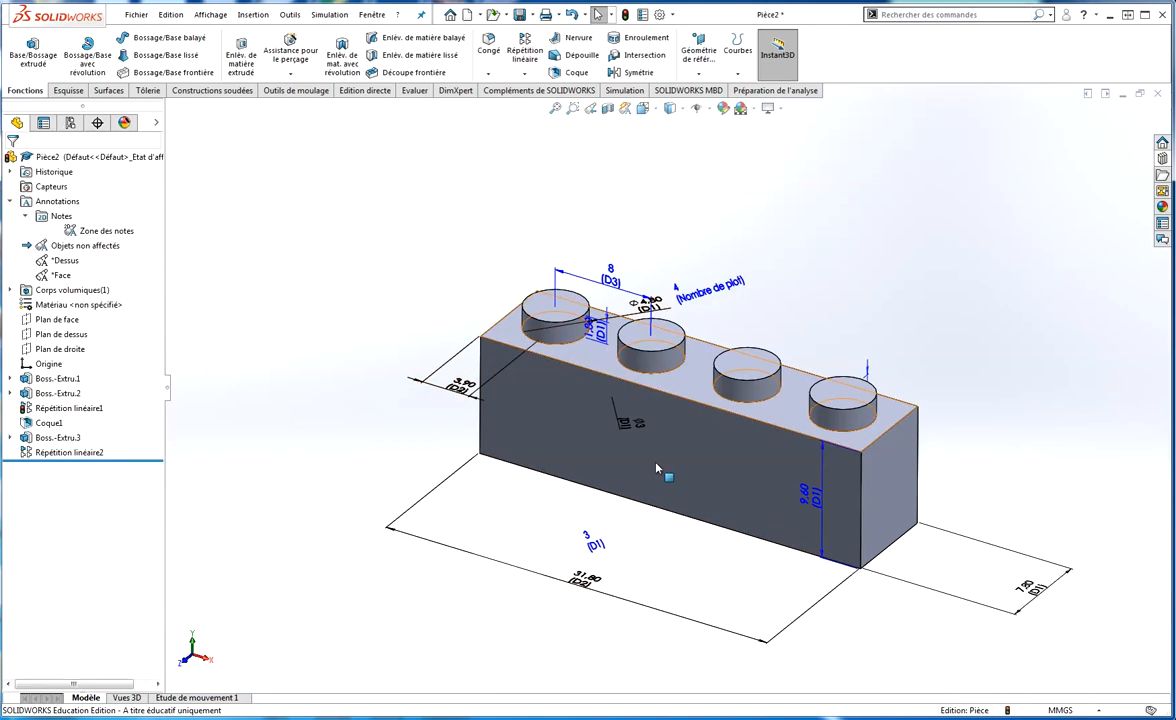
Step: Rename the instance-count dimension of the pins' linear pattern to "Nombre de poteau"
double_click(591, 541)
click(633, 557)
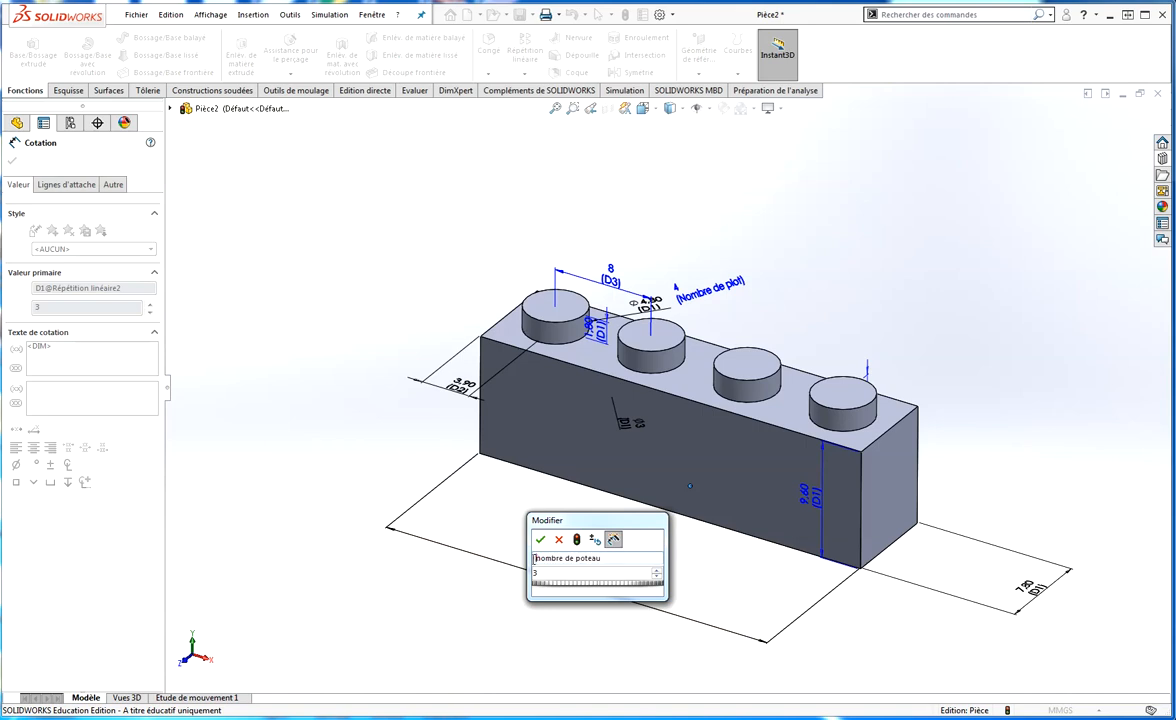
text(N)
click(540, 541)
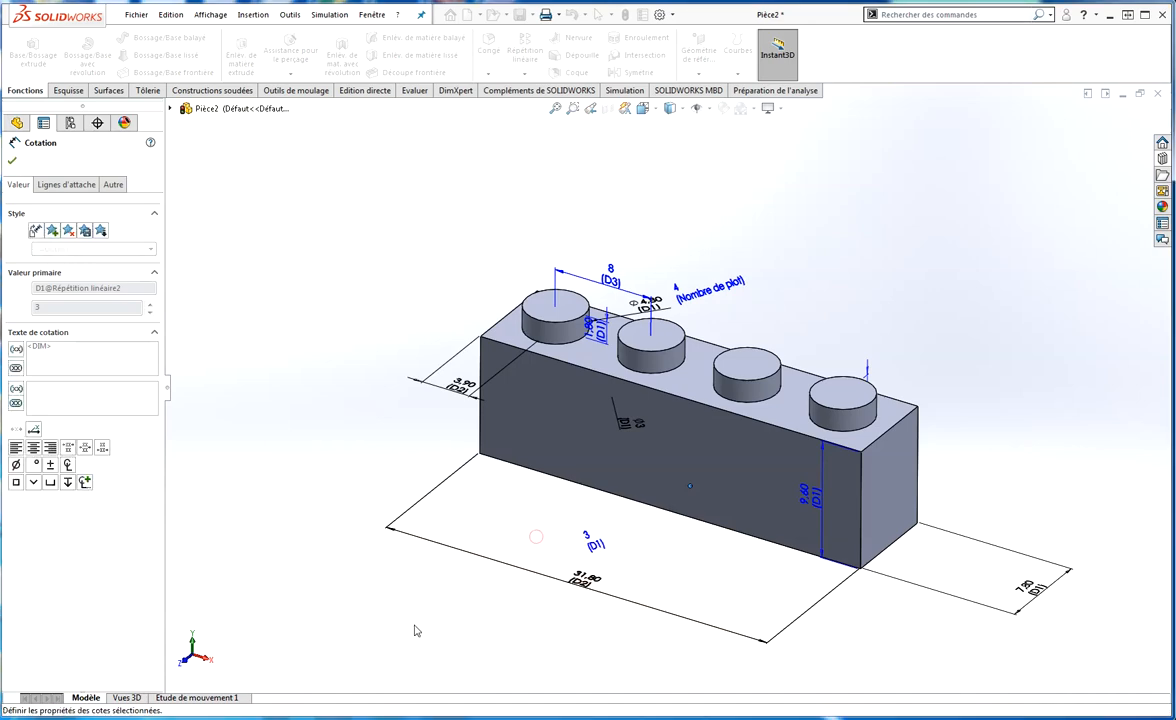
Step: Rename the dimension along the brick's long side in the base sketch to "Longueur"
double_click(585, 580)
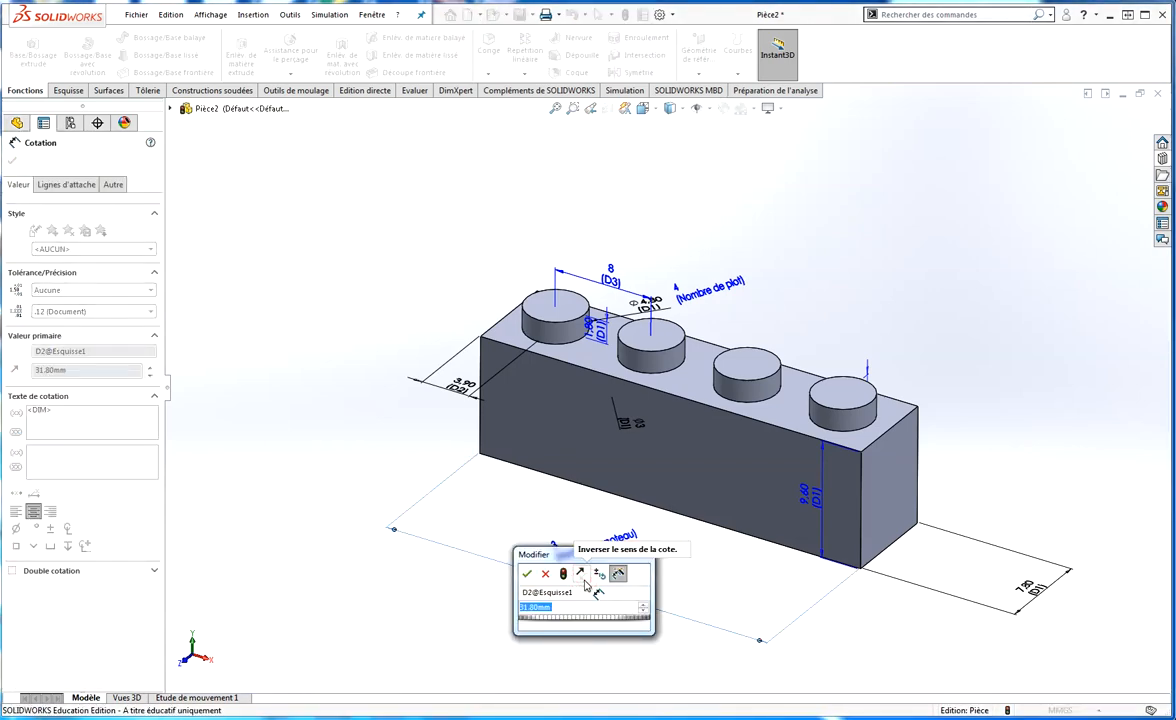
text(Longueur)
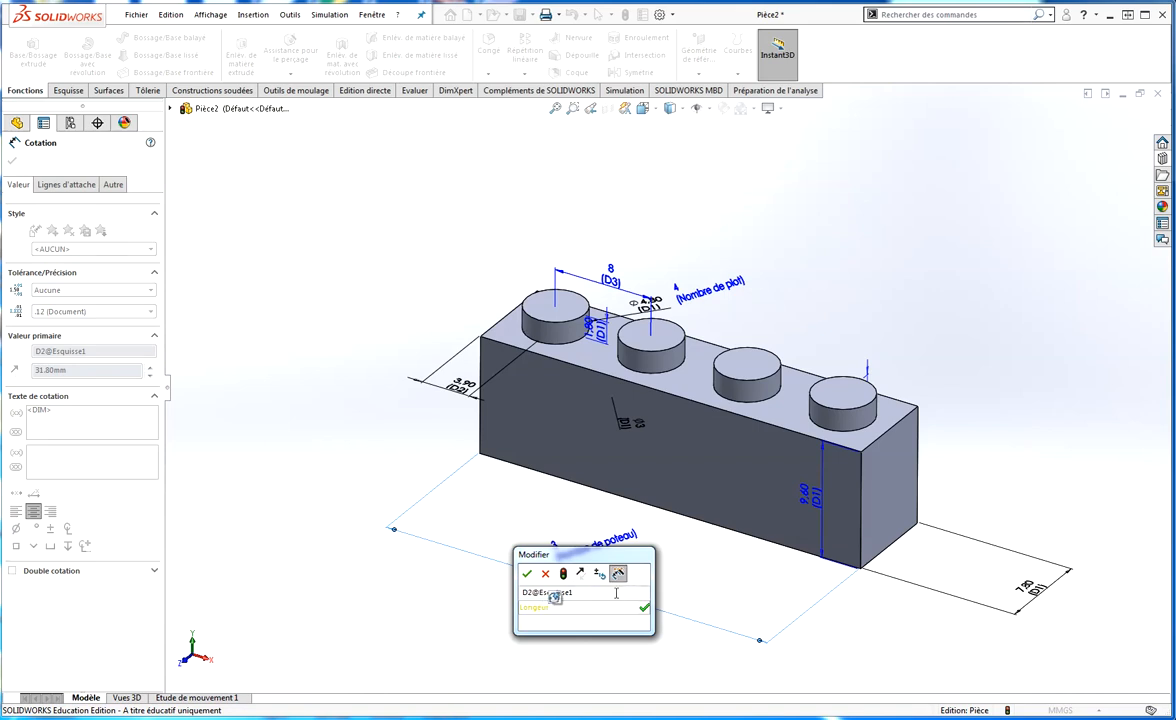
drag(581, 592, 491, 597)
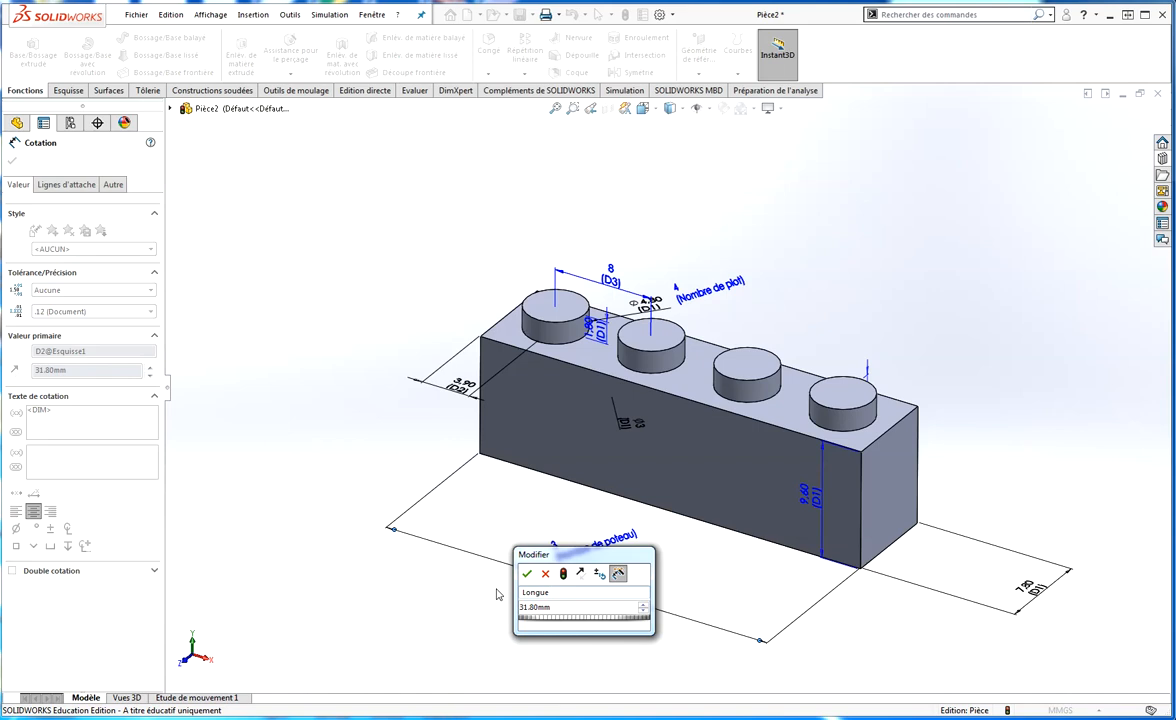
click(527, 574)
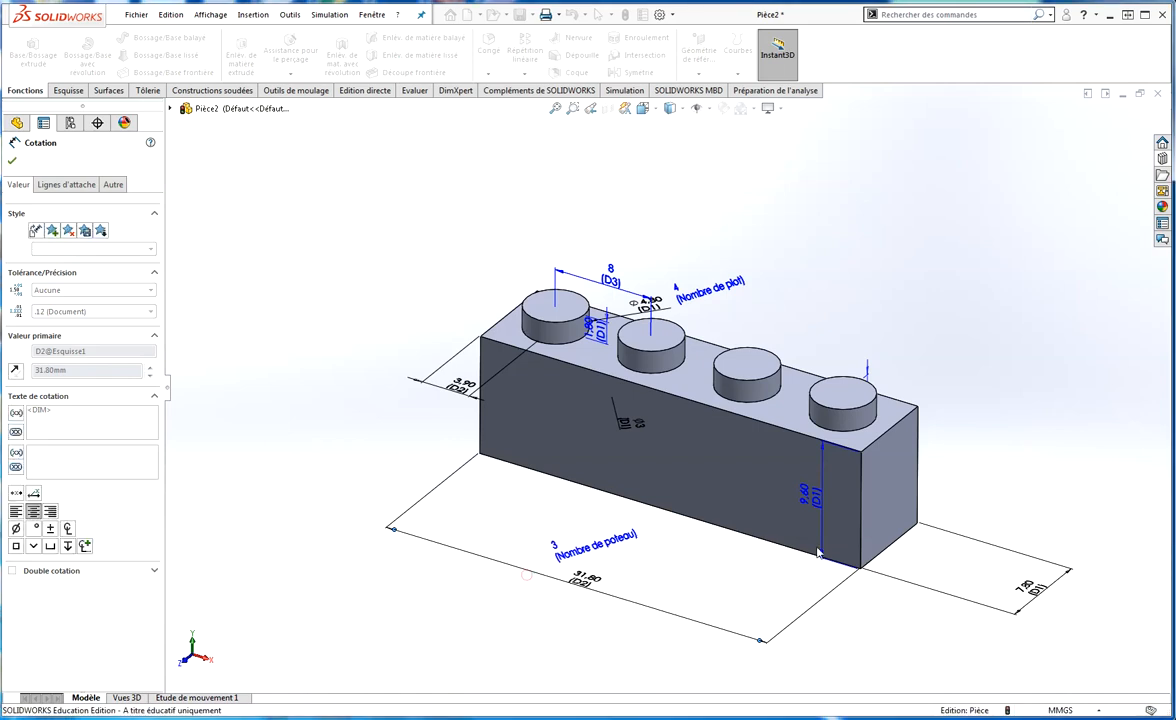
double_click(1035, 598)
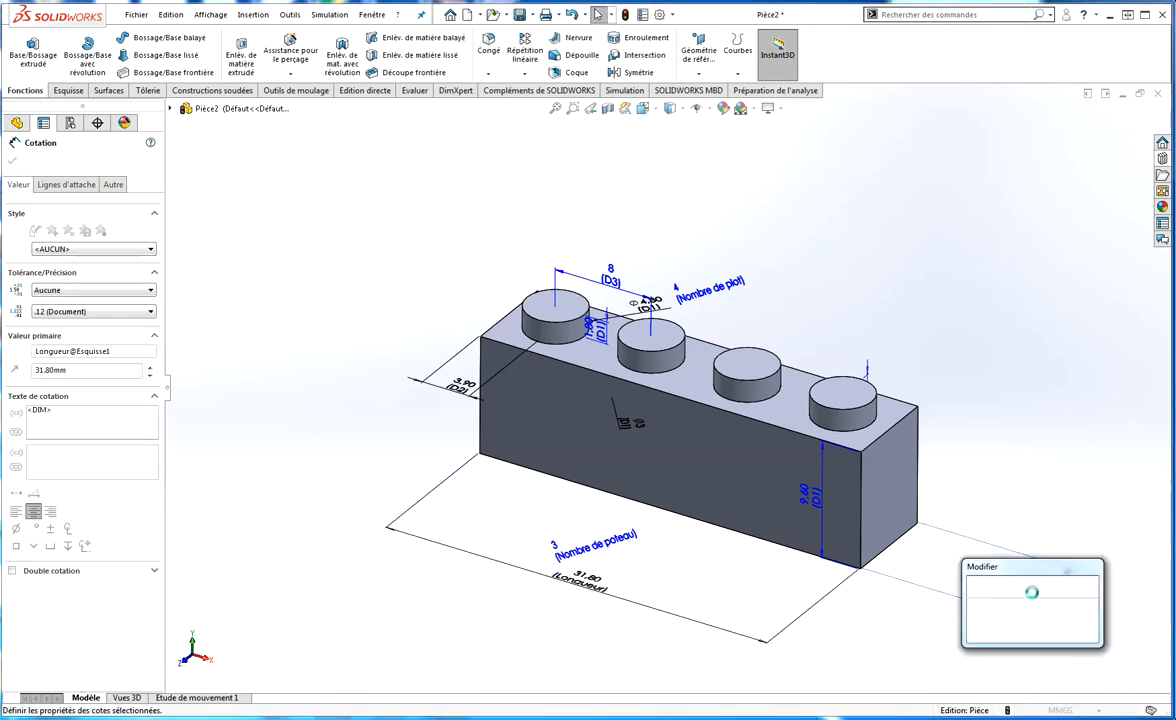
text(Large)
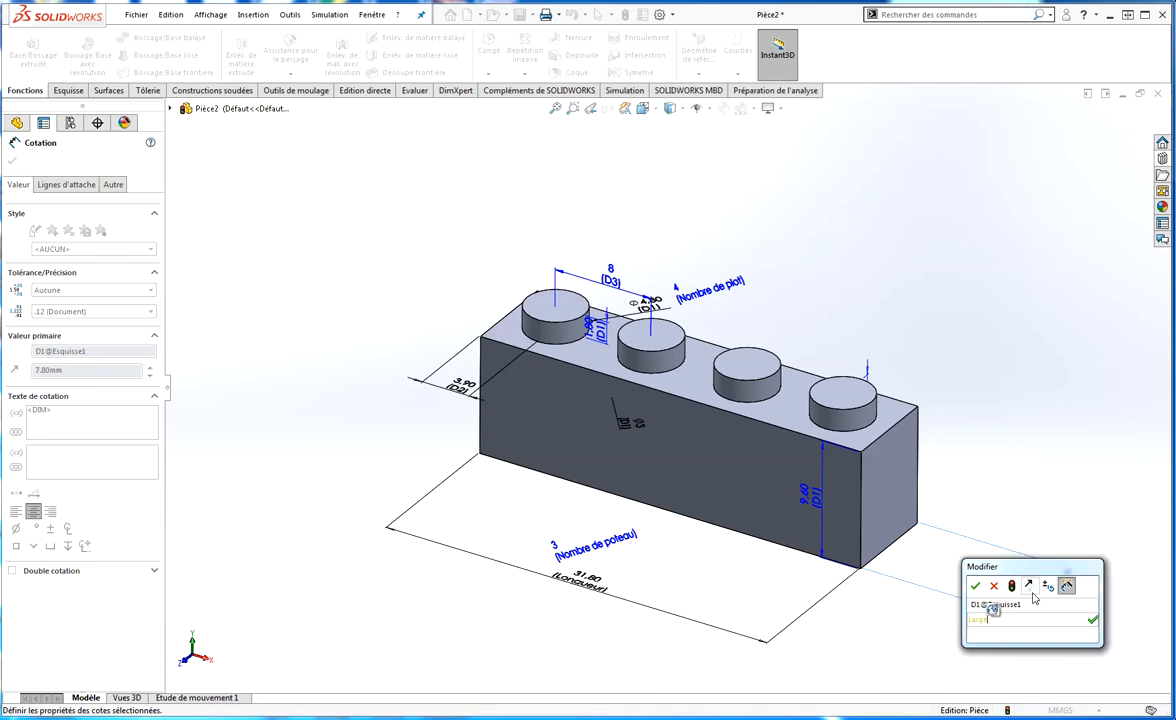
key(BackSpace)
key(BackSpace)
key(BackSpace)
key(BackSpace)
key(BackSpace)
key(BackSpace)
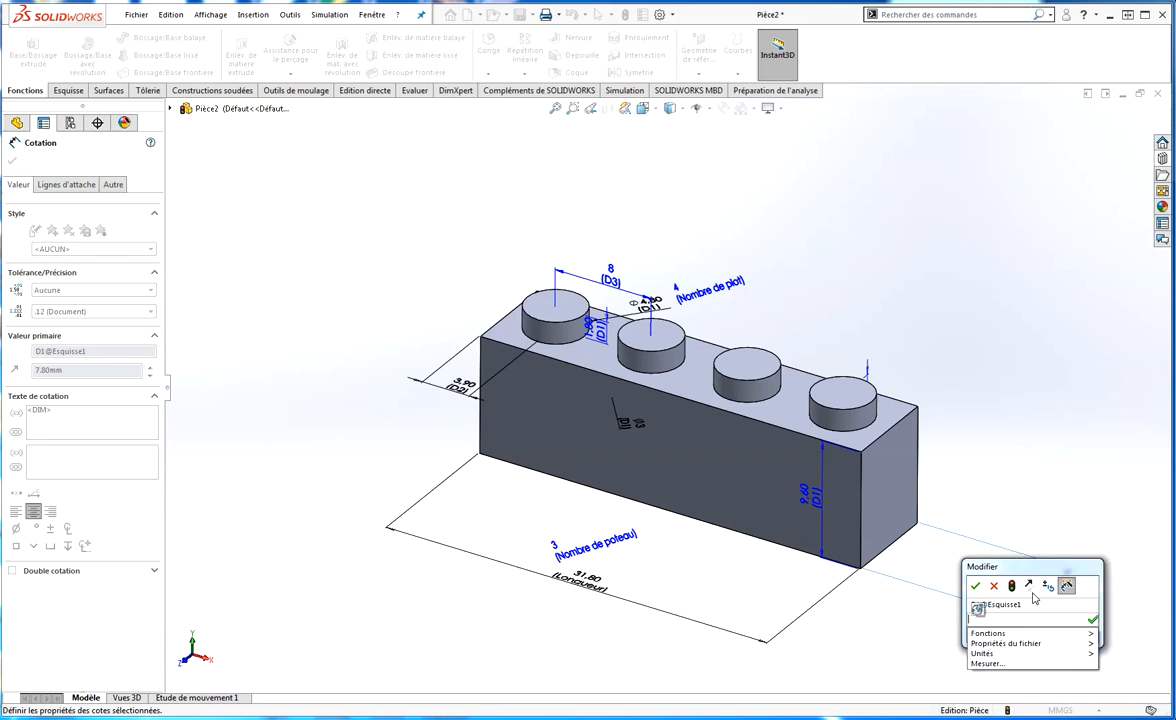
click(1034, 609)
click(1033, 607)
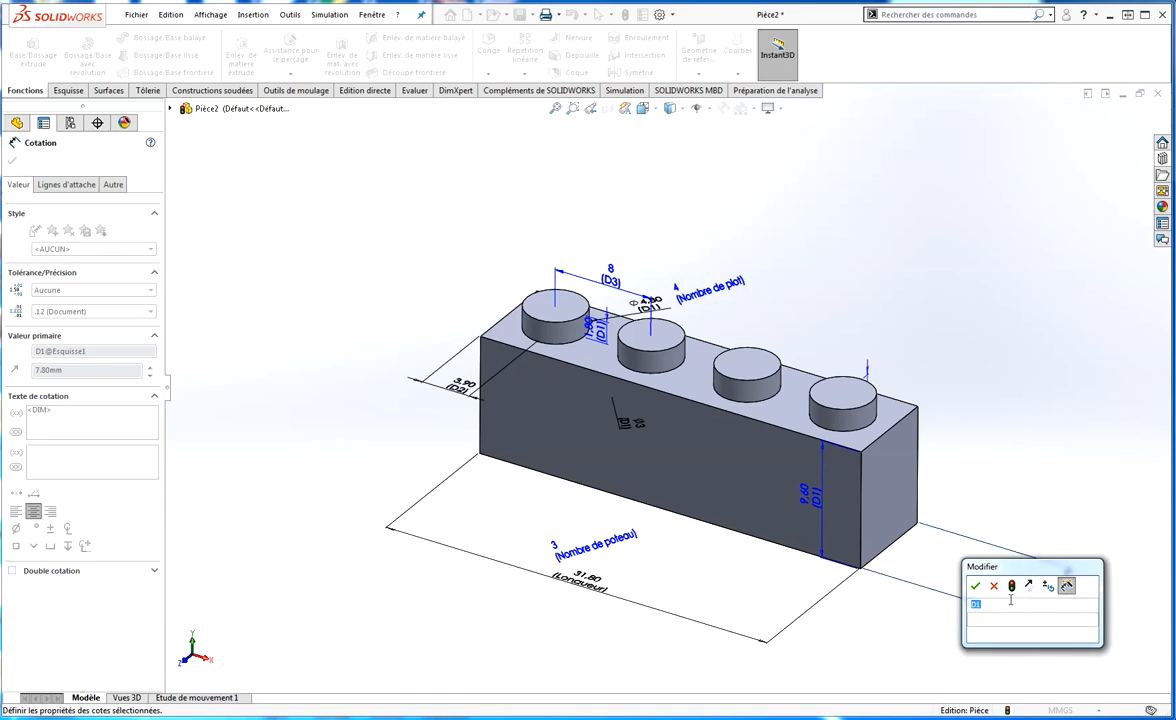
key(Return)
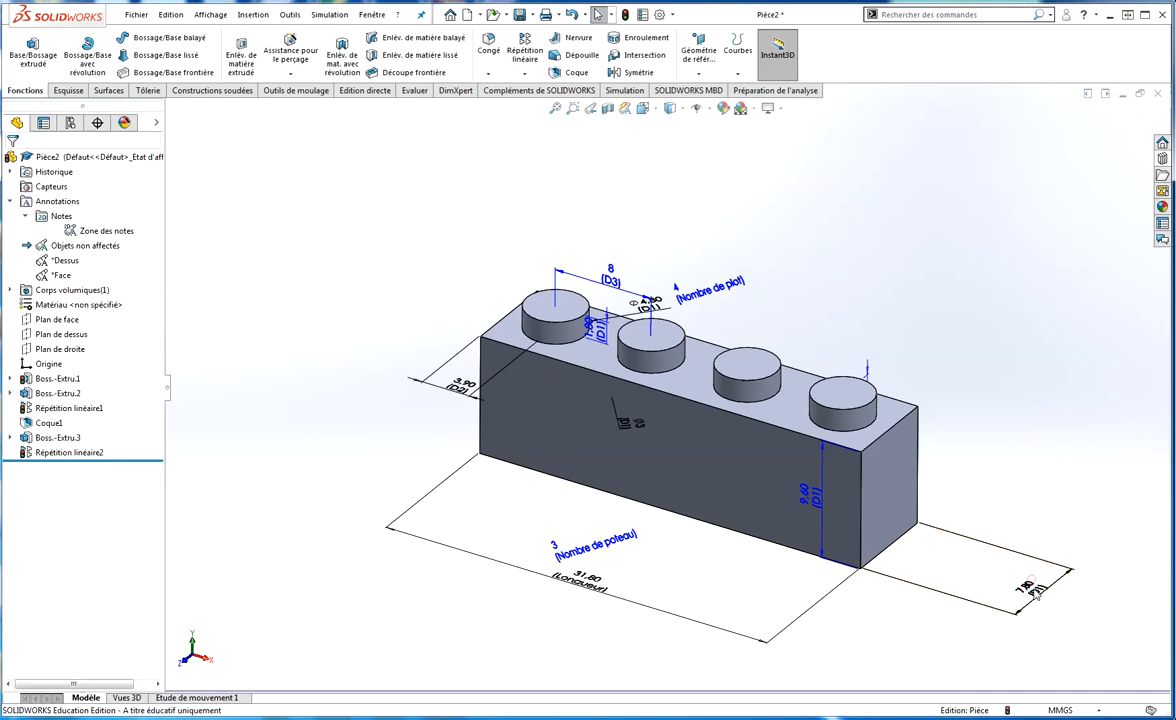
Step: Rename the dimension along the brick's short side in the base sketch to "Largeur"
double_click(1032, 590)
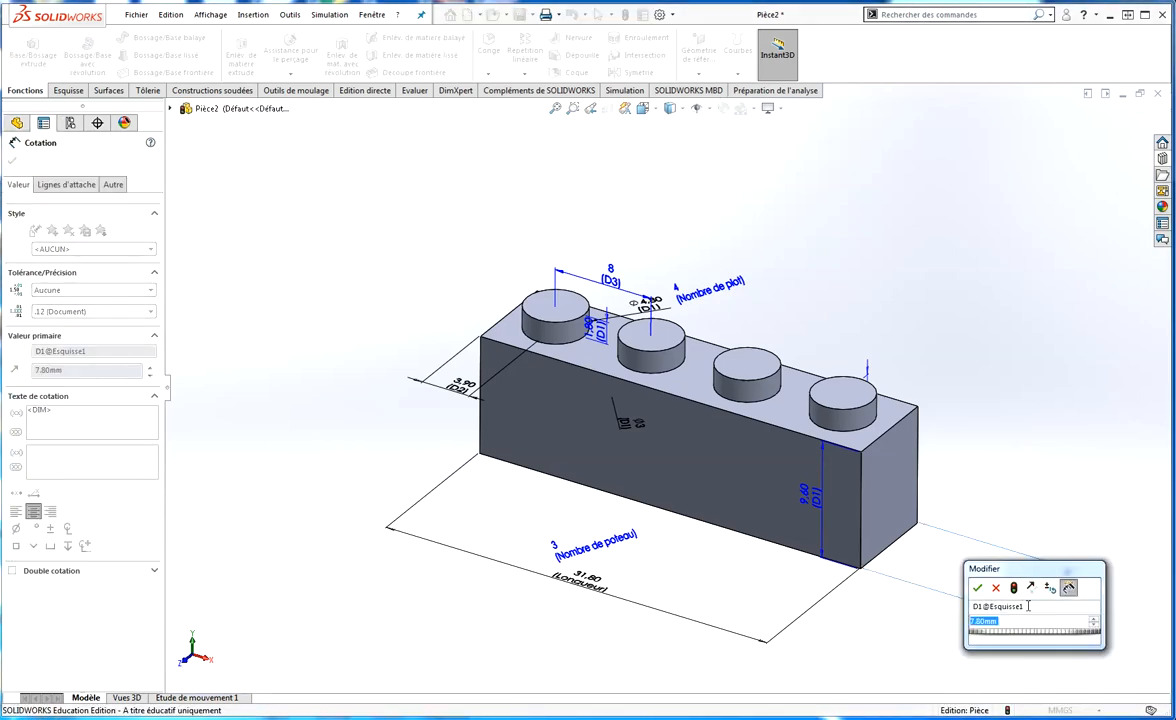
click(1028, 606)
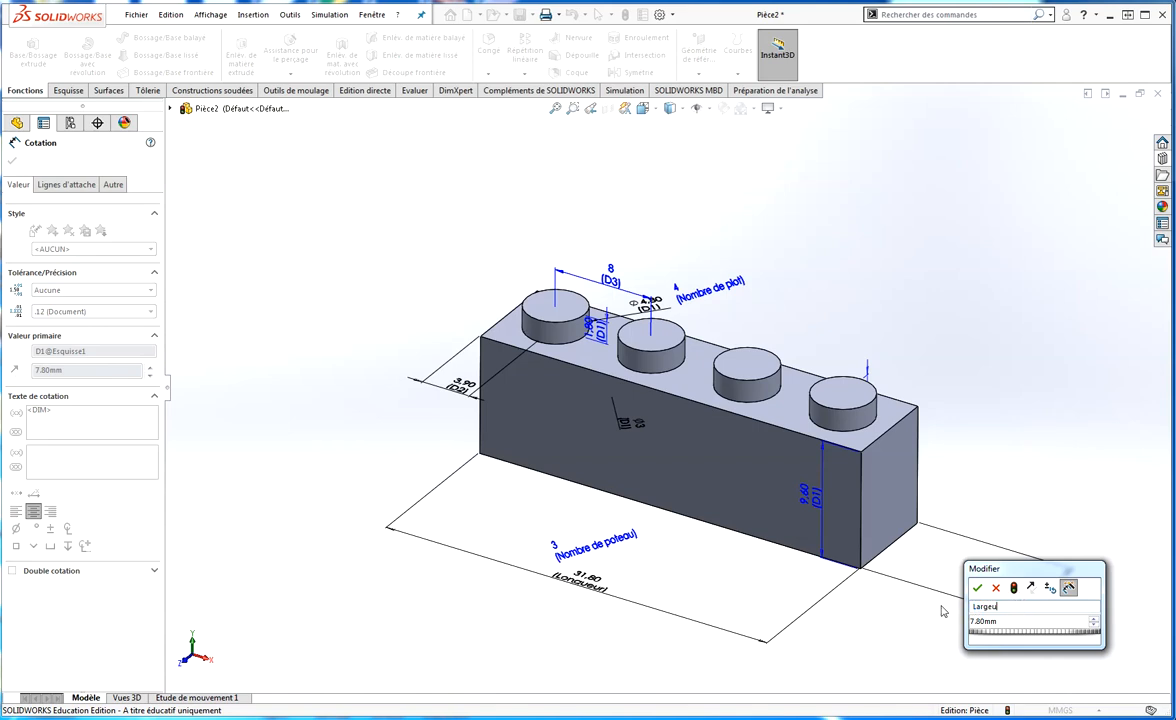
click(978, 588)
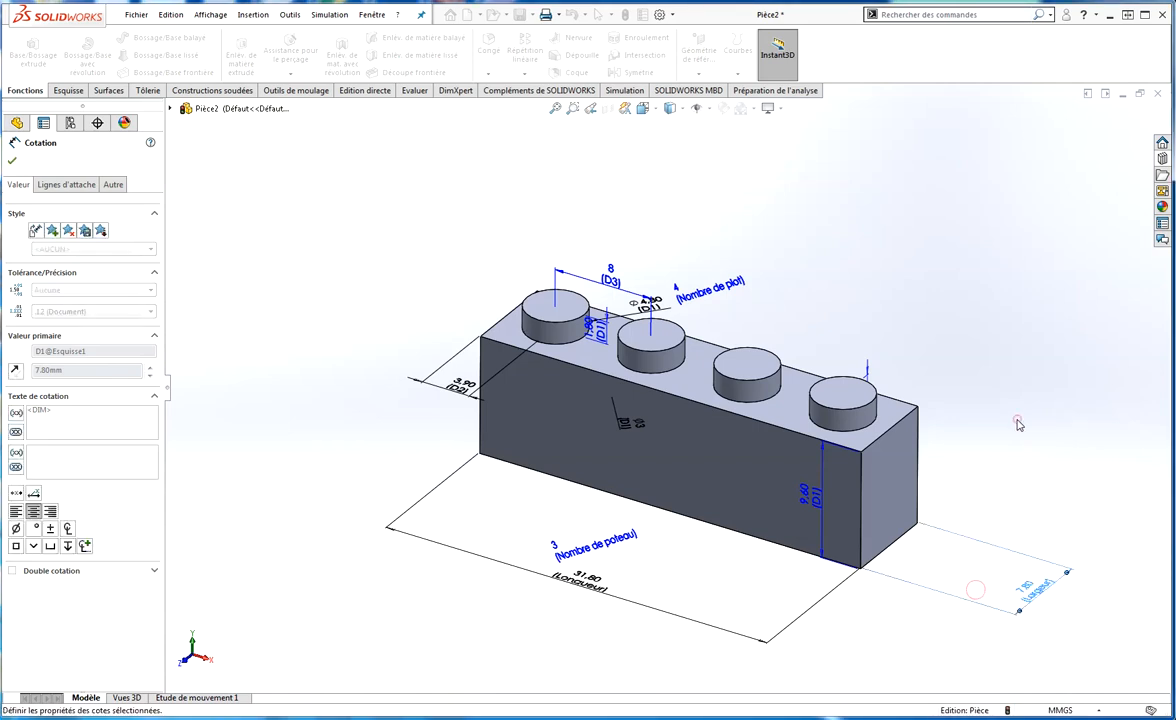
key(Escape)
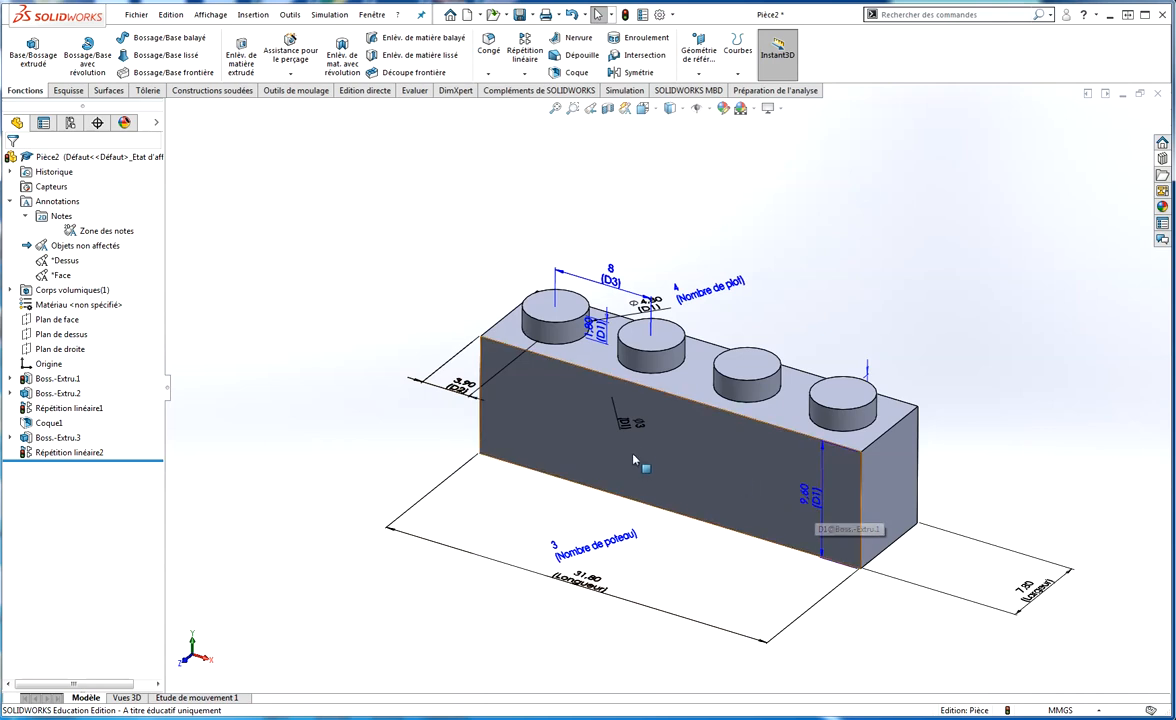
Step: Move the "Nombre de plot" label clear above the studs and set the "Nombre de poteau" dimension by equation to "Nombre de plot" - 1
mouse_move(702, 295)
mouse_down()
mouse_move(715, 262)
mouse_move(697, 245)
mouse_move(731, 242)
mouse_up()
click(855, 266)
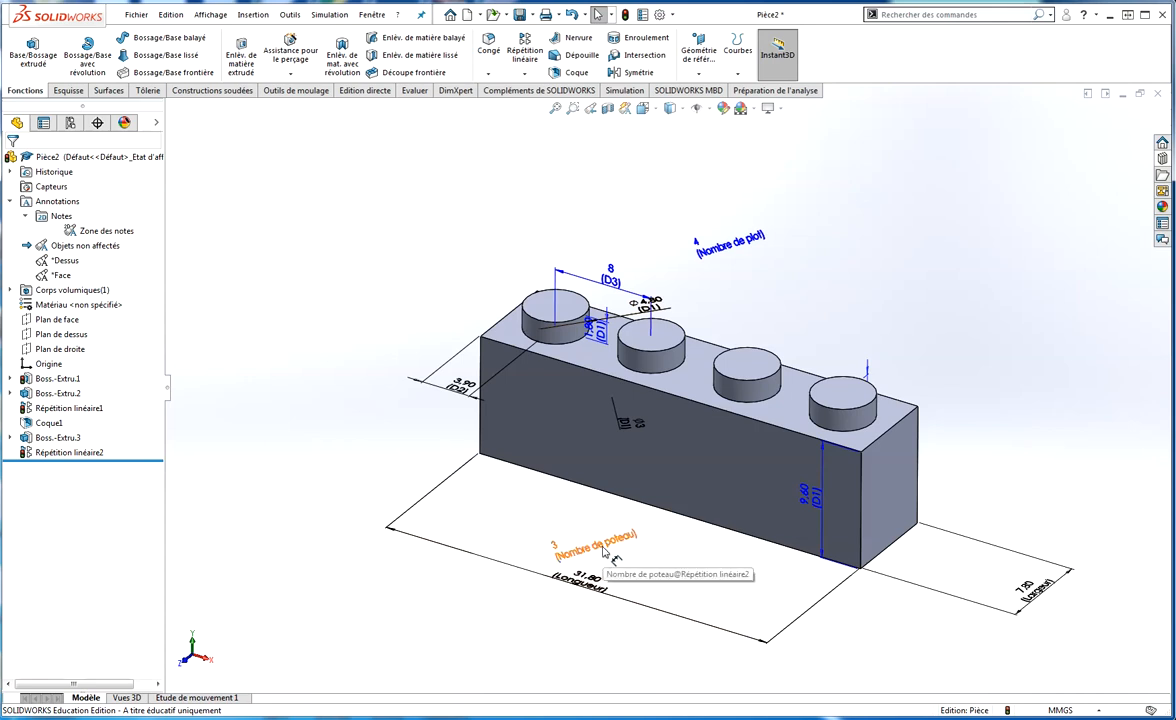
click(664, 549)
double_click(630, 548)
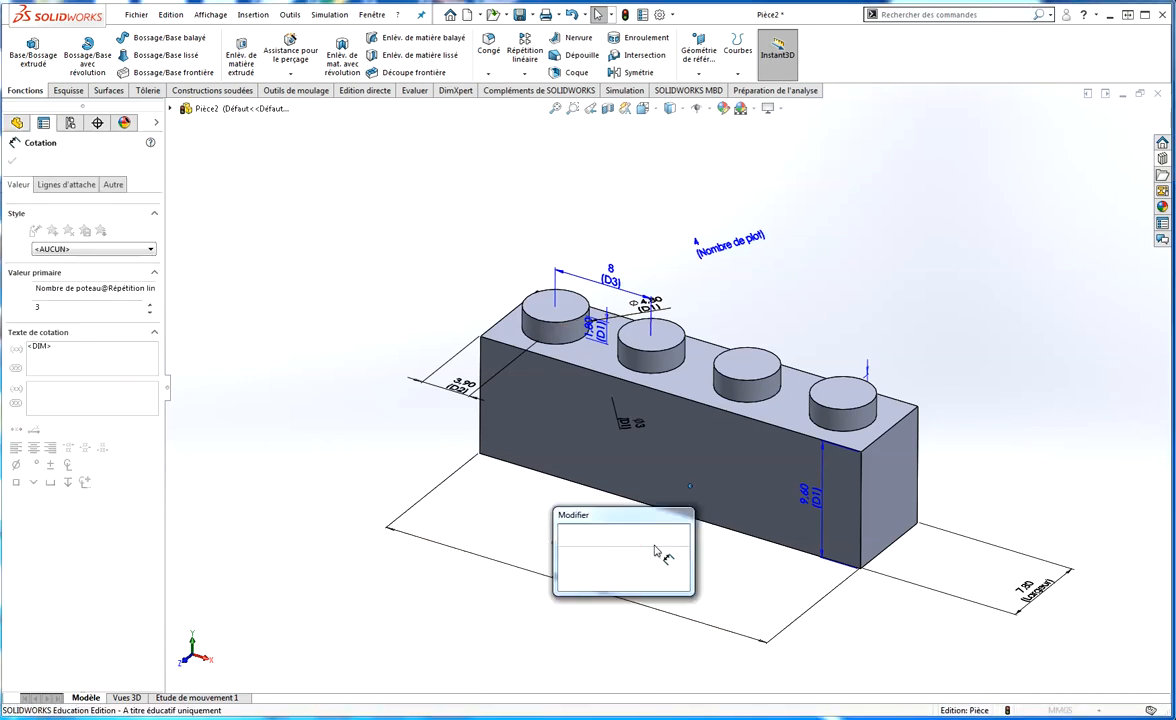
drag(600, 514, 331, 131)
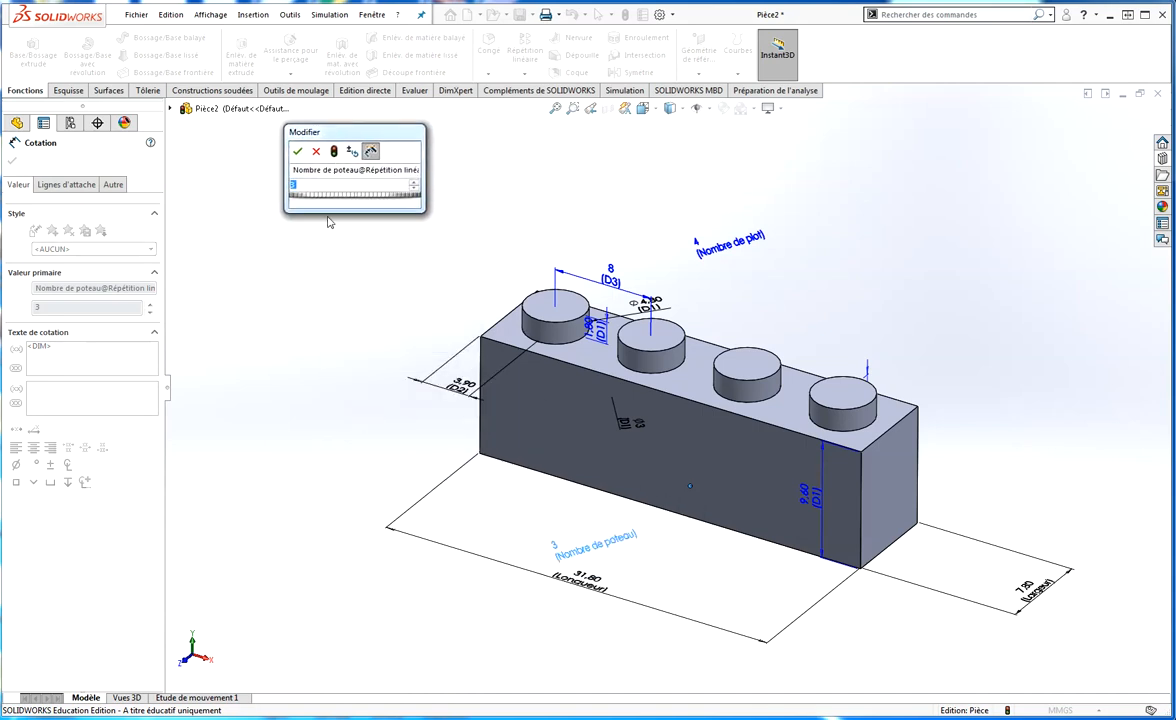
text(=)
click(730, 242)
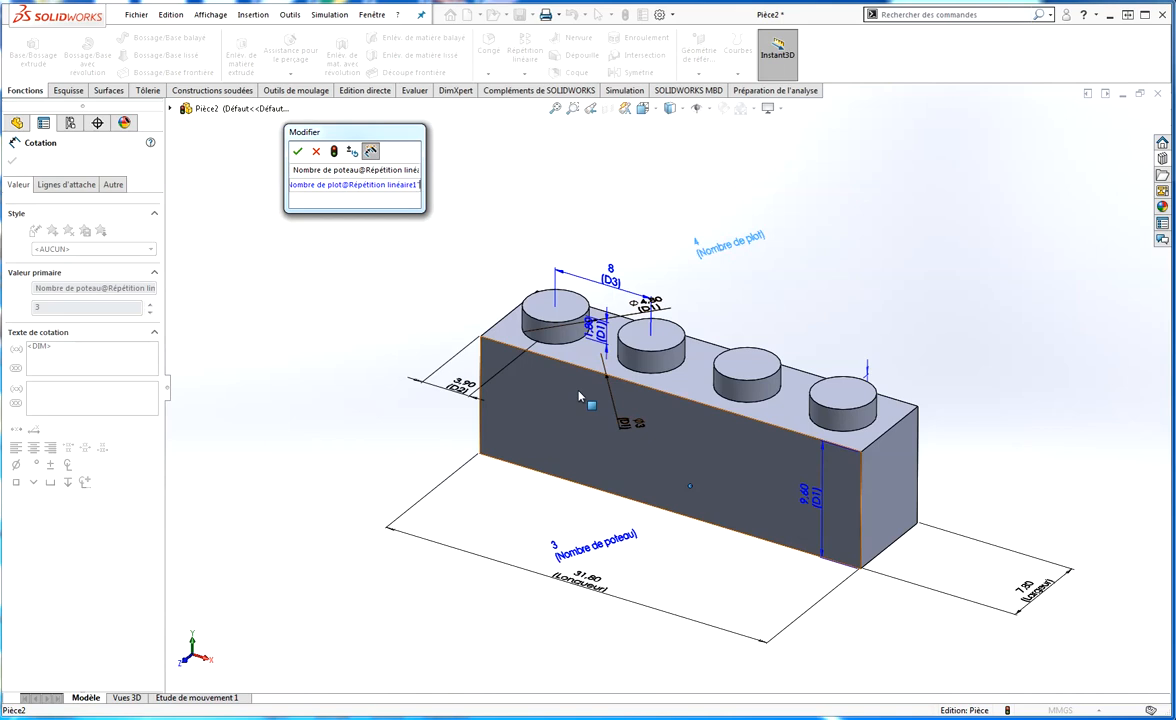
text(-1)
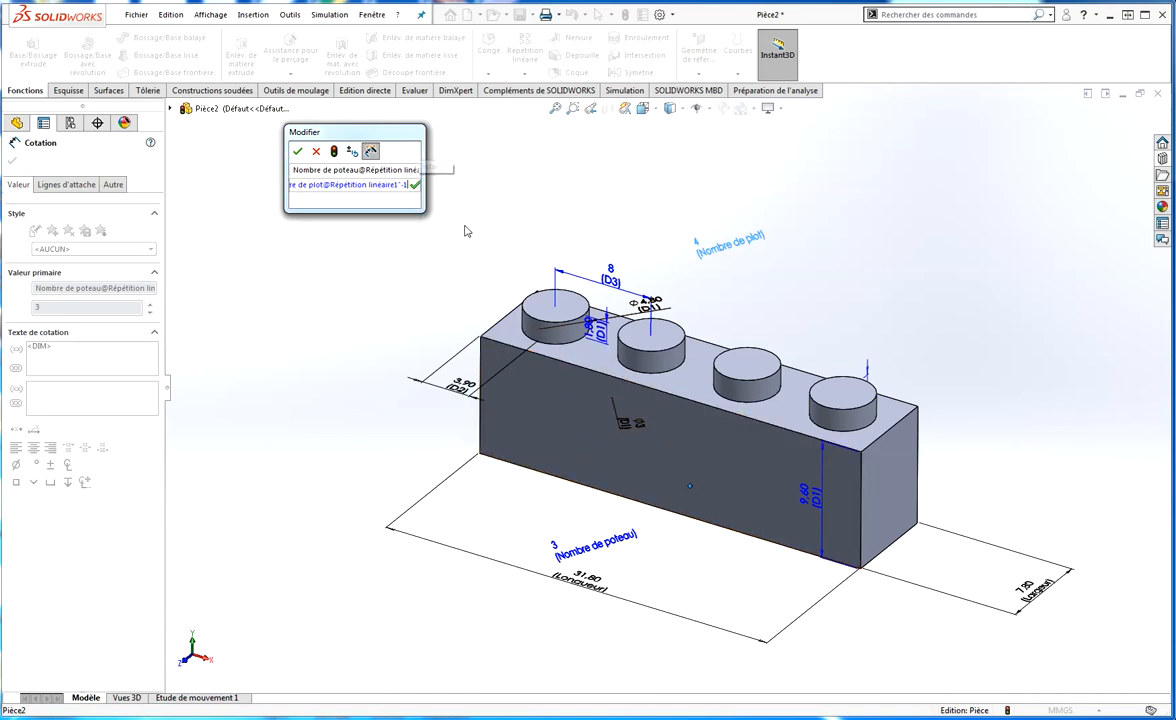
click(415, 186)
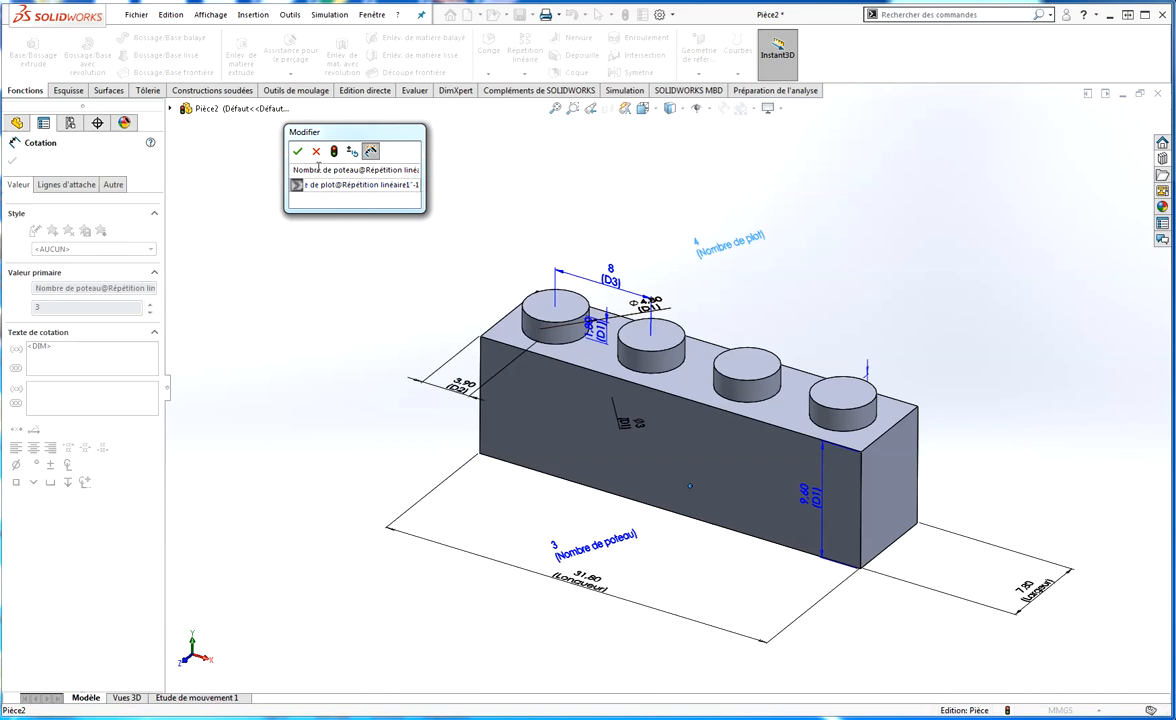
click(297, 151)
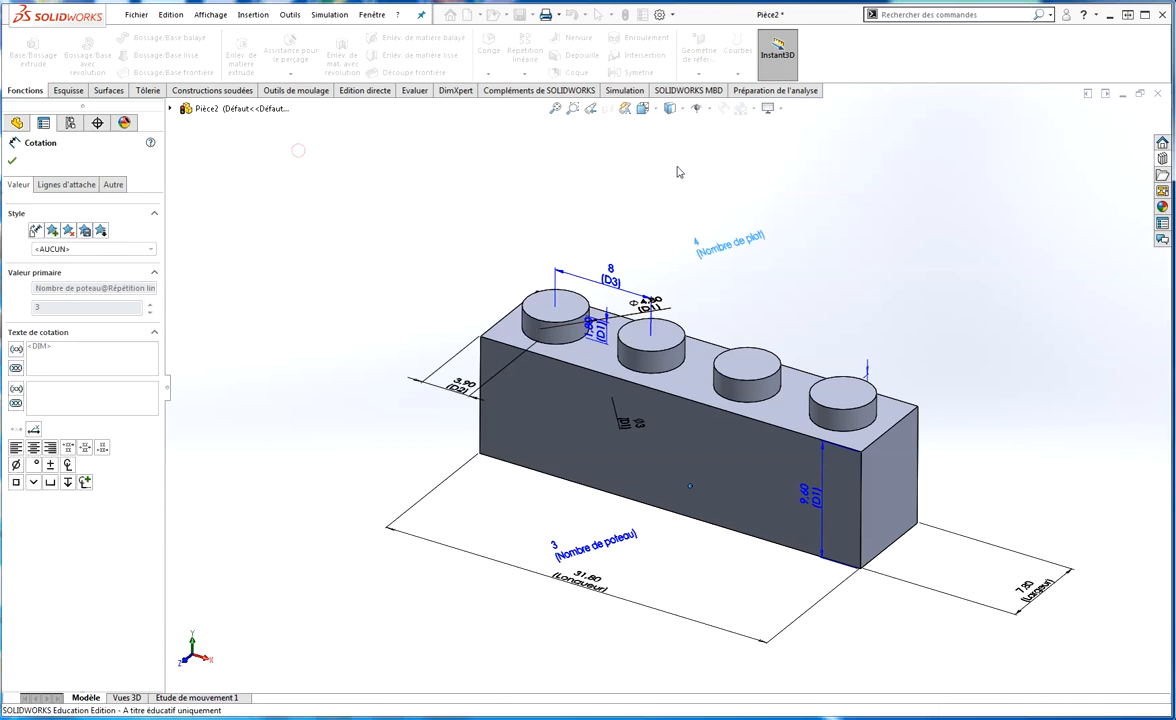
Step: Move the "Nombre de poteau" label away from the brick's "Longueur" dimension text
click(543, 631)
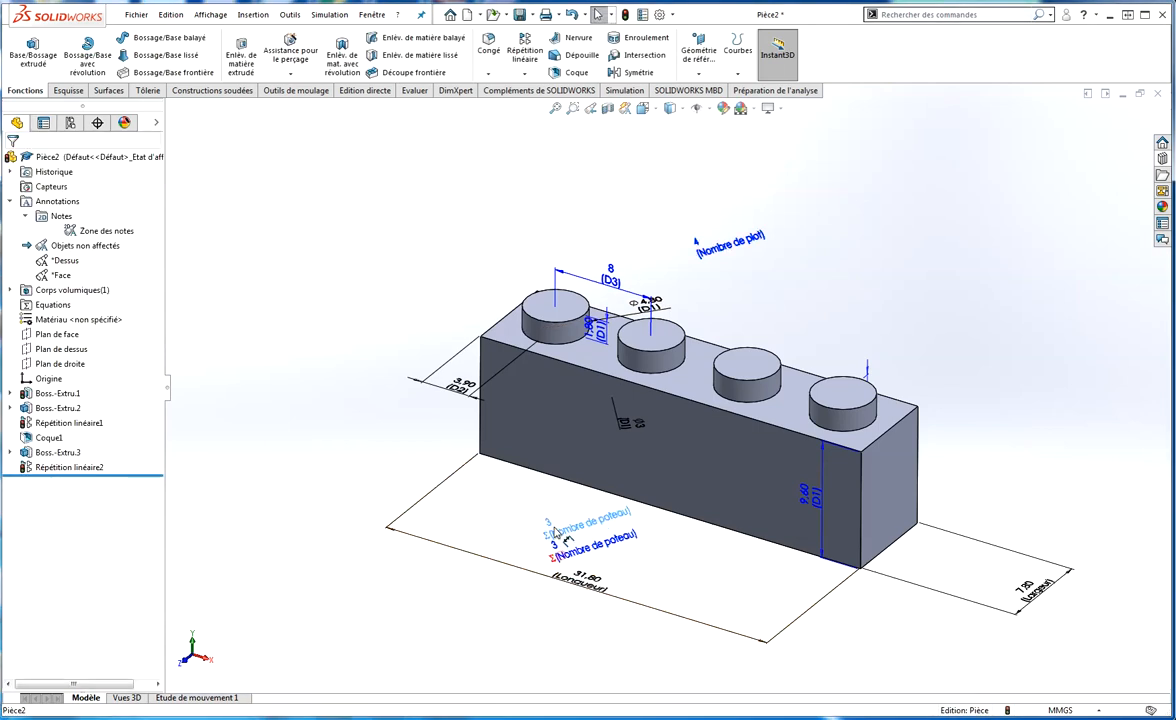
click(549, 553)
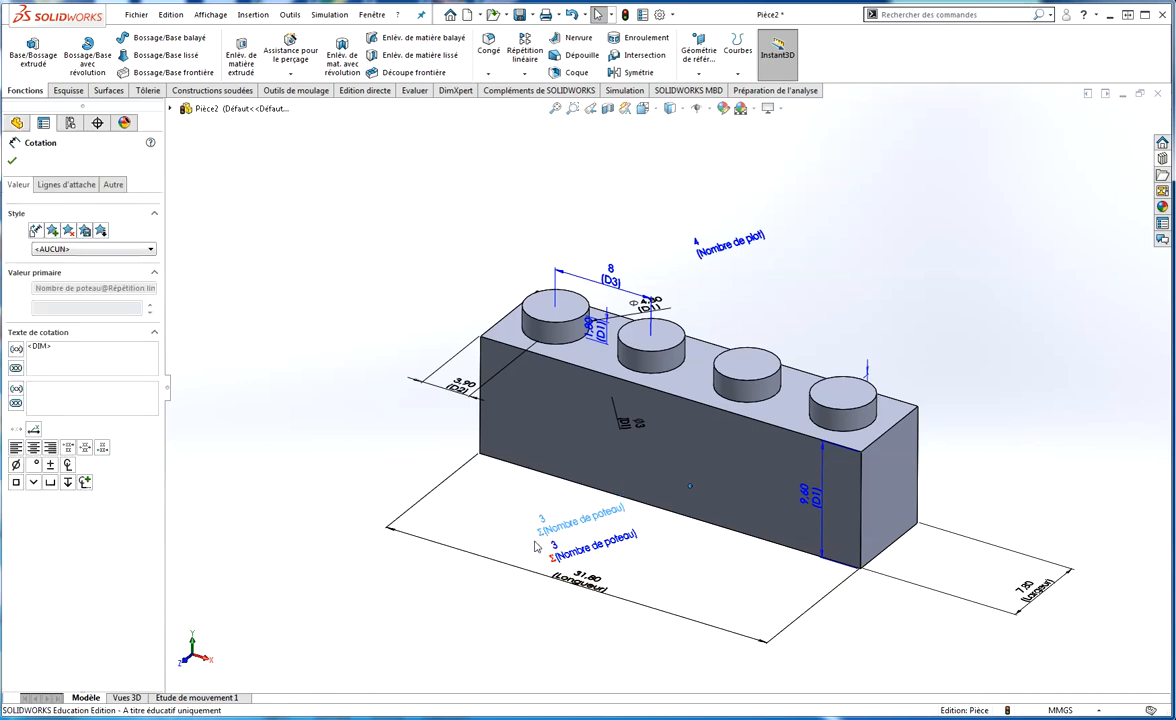
click(504, 632)
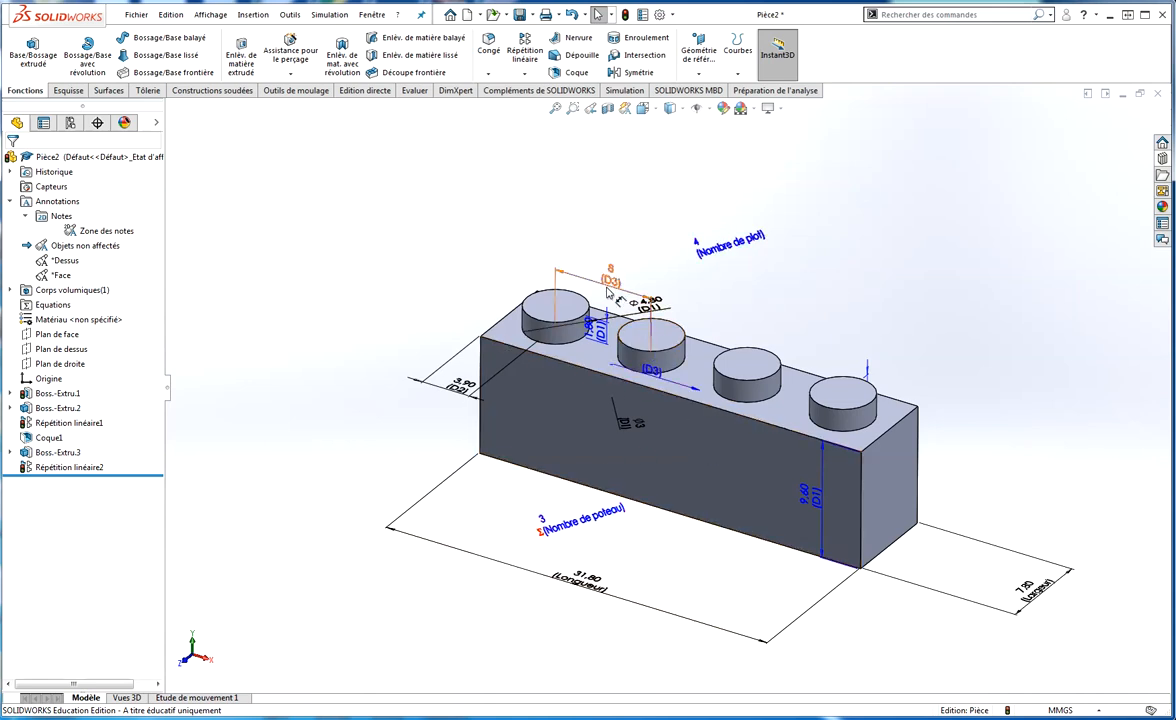
Step: Start an equation for the "Longueur" dimension with the parenthesised term ("Nombre de plot" - 1)
double_click(583, 587)
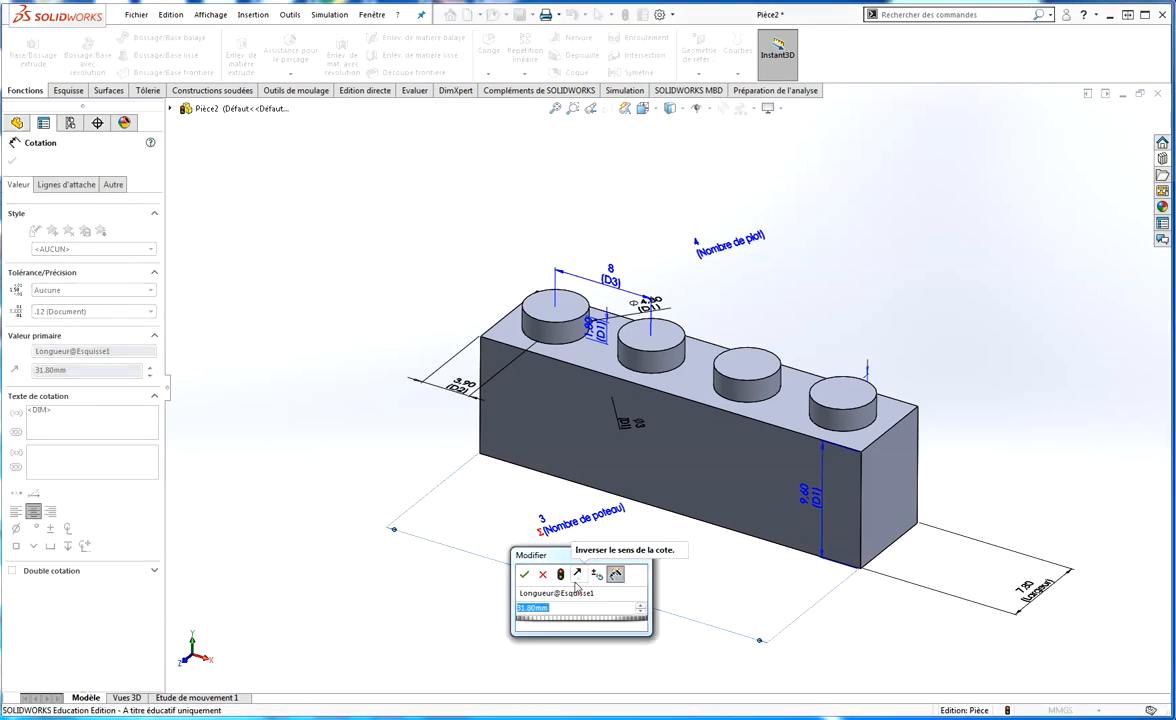
drag(535, 555, 291, 140)
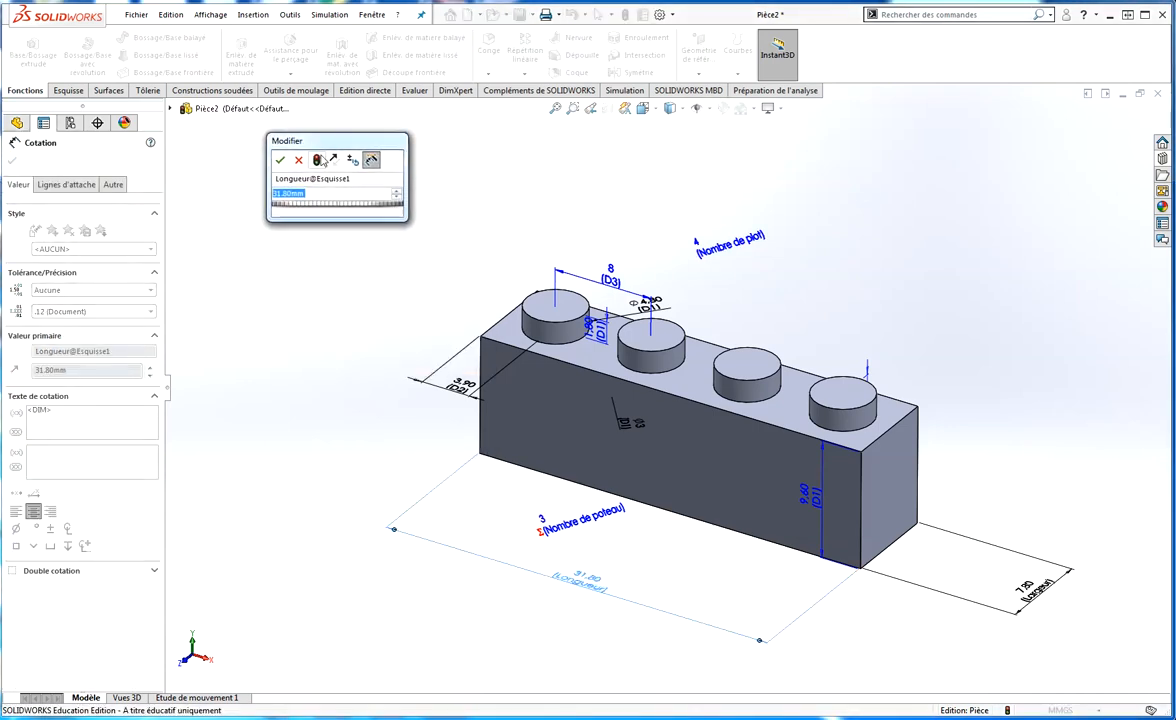
click(728, 247)
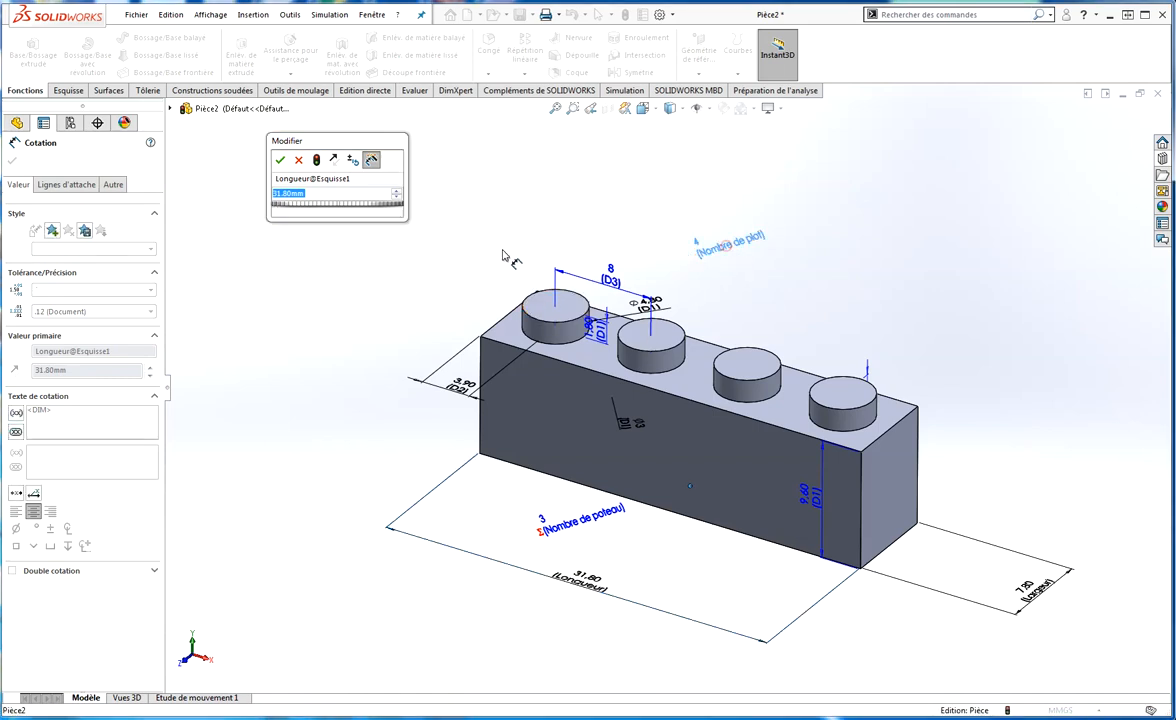
double_click(300, 192)
text(=)
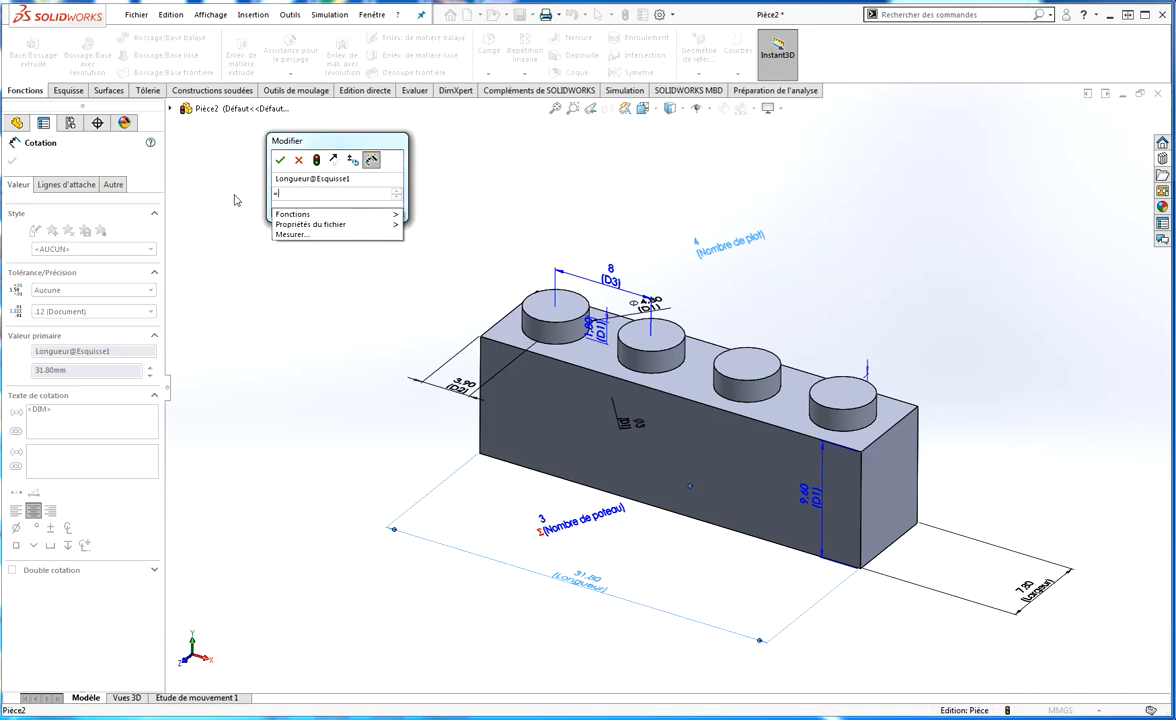
click(714, 247)
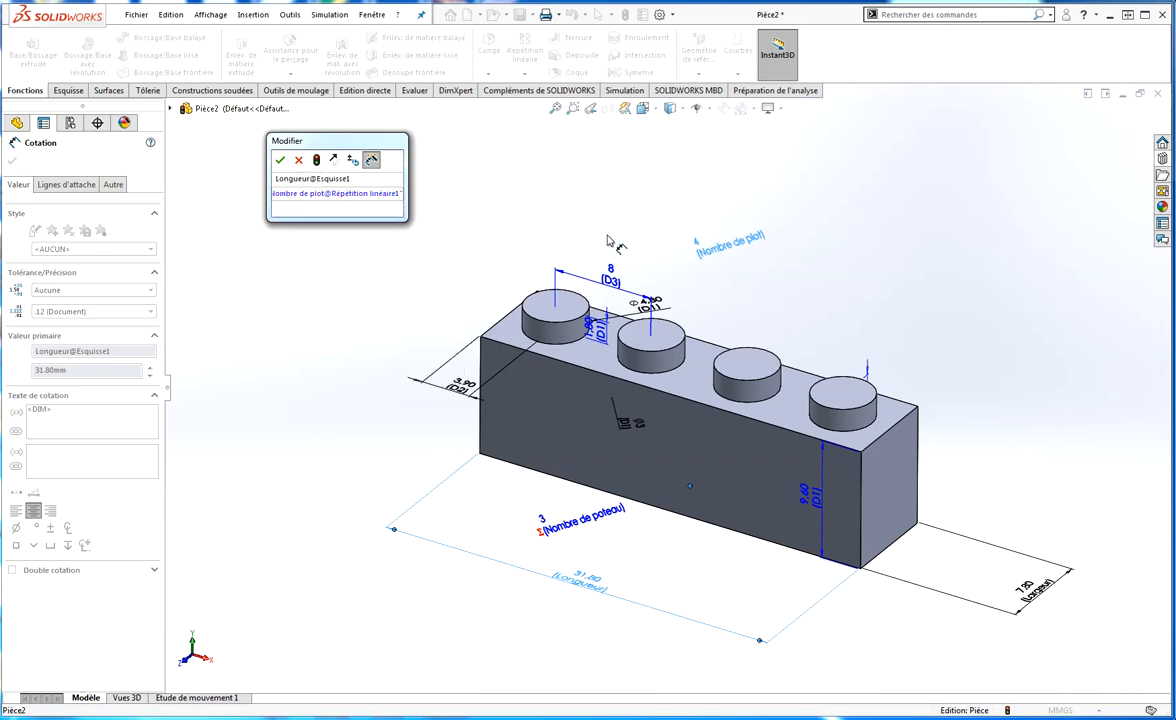
drag(409, 211, 824, 212)
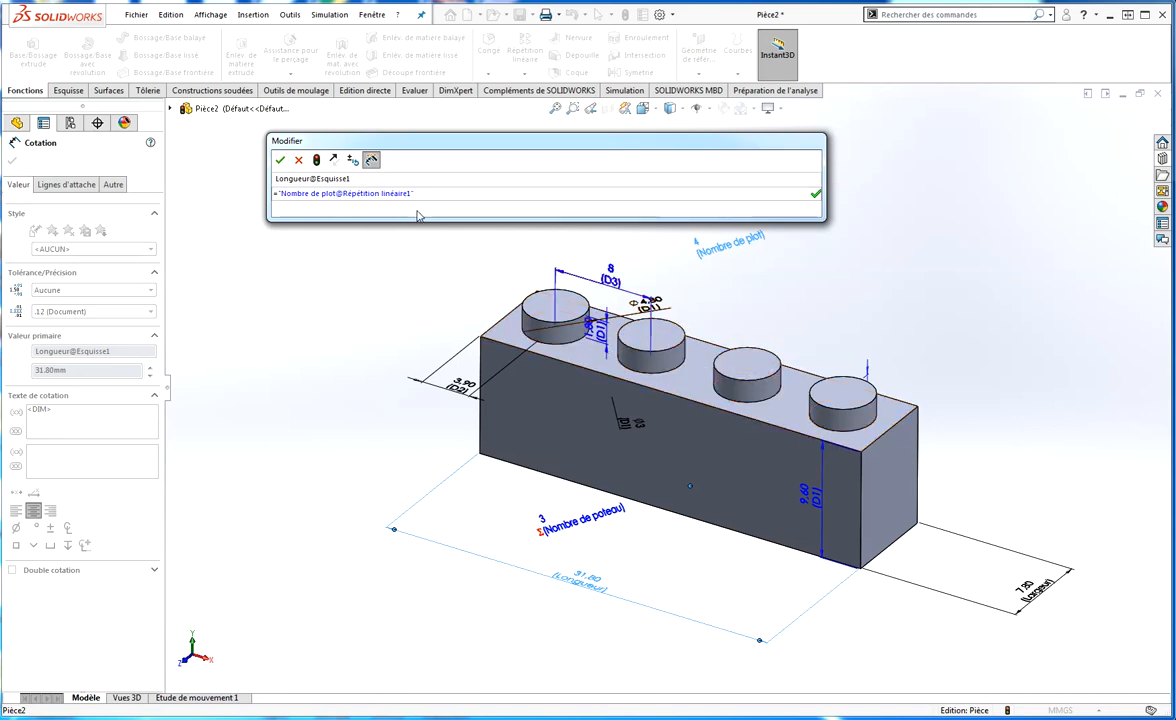
text(-1)
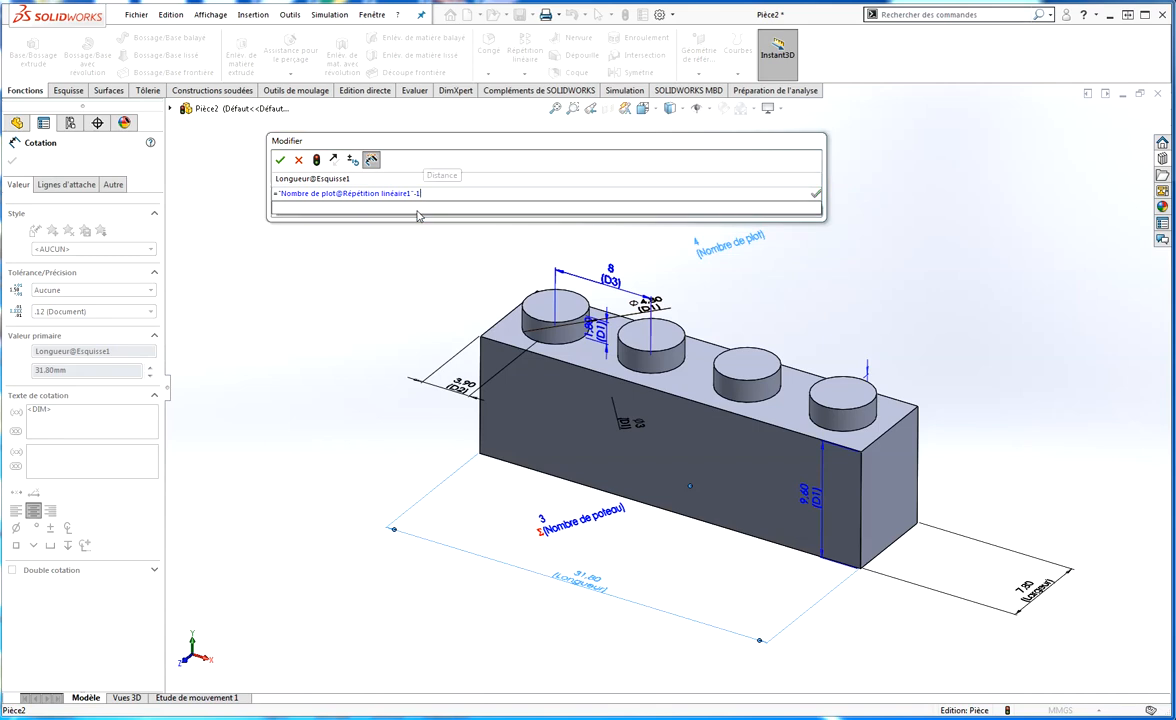
text())
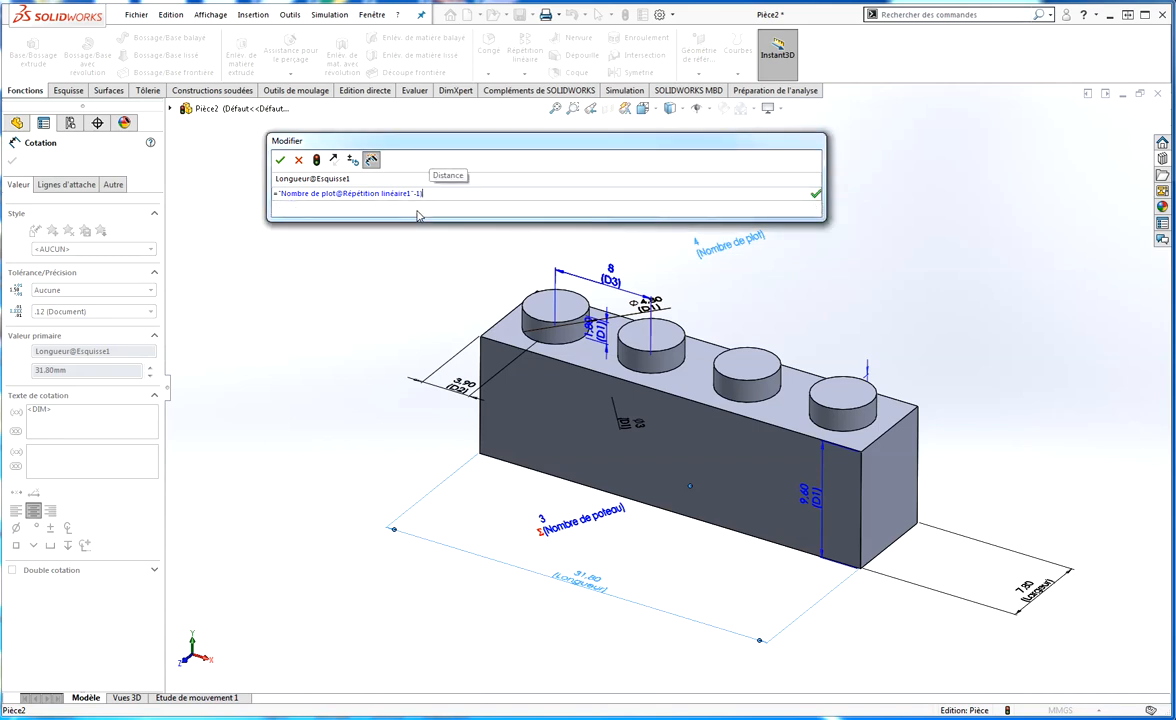
click(276, 193)
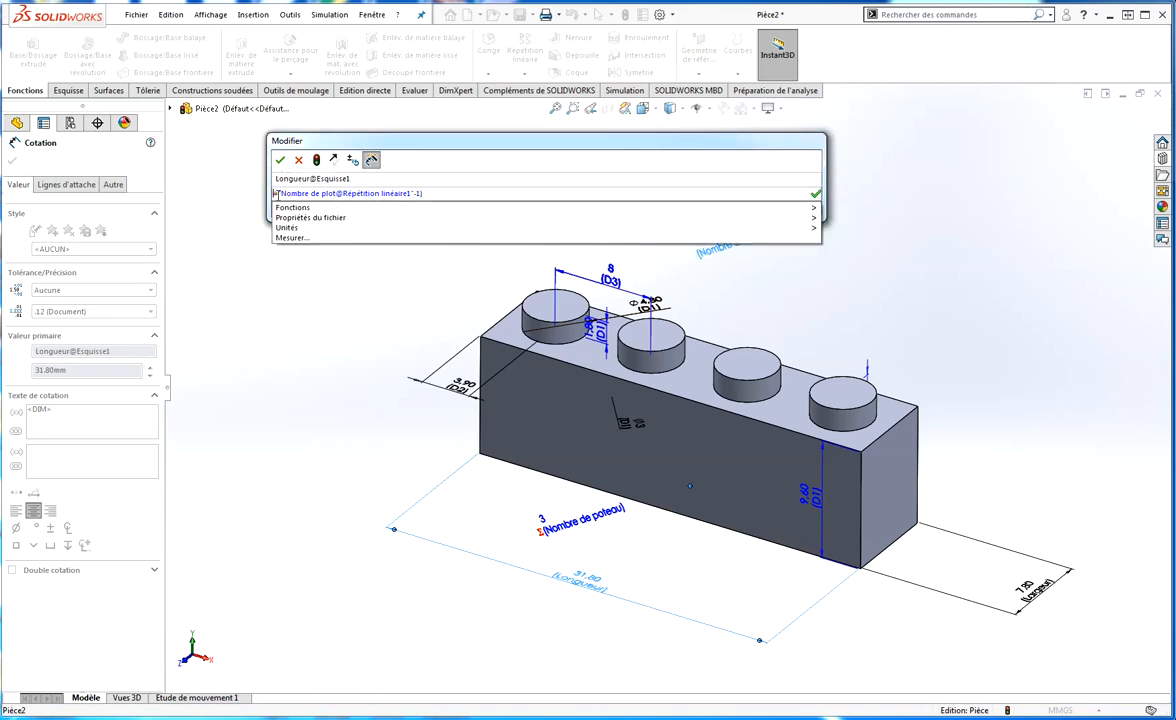
mouse_move(339, 211)
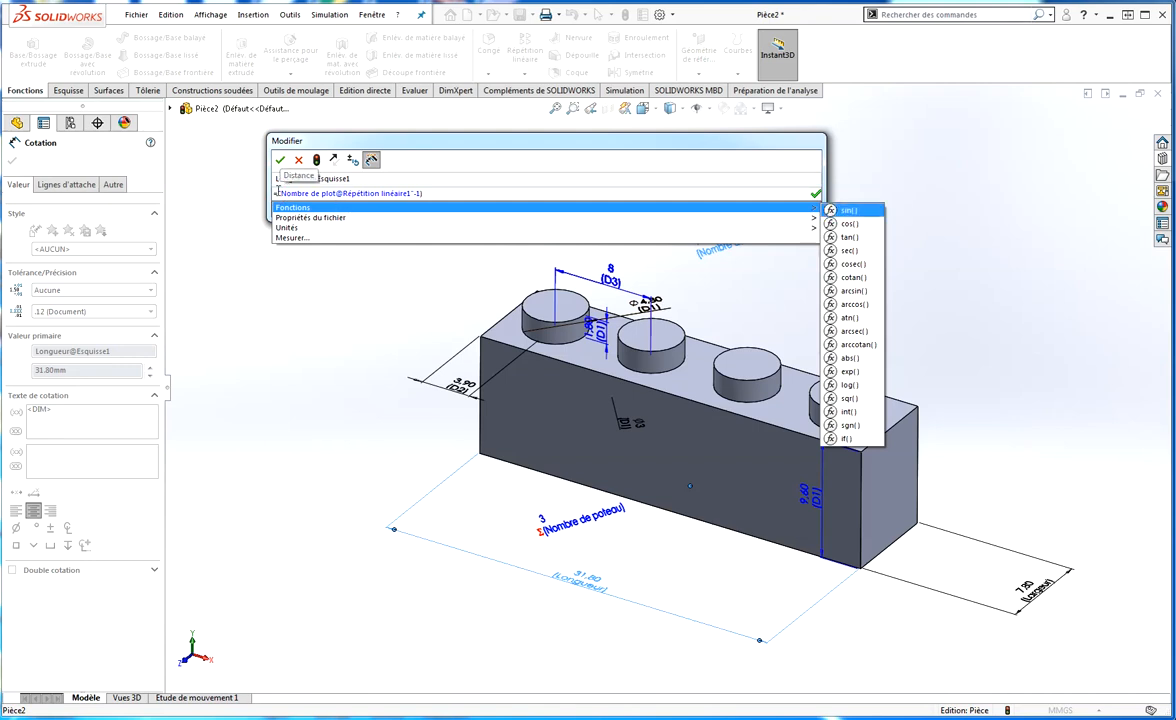
click(420, 193)
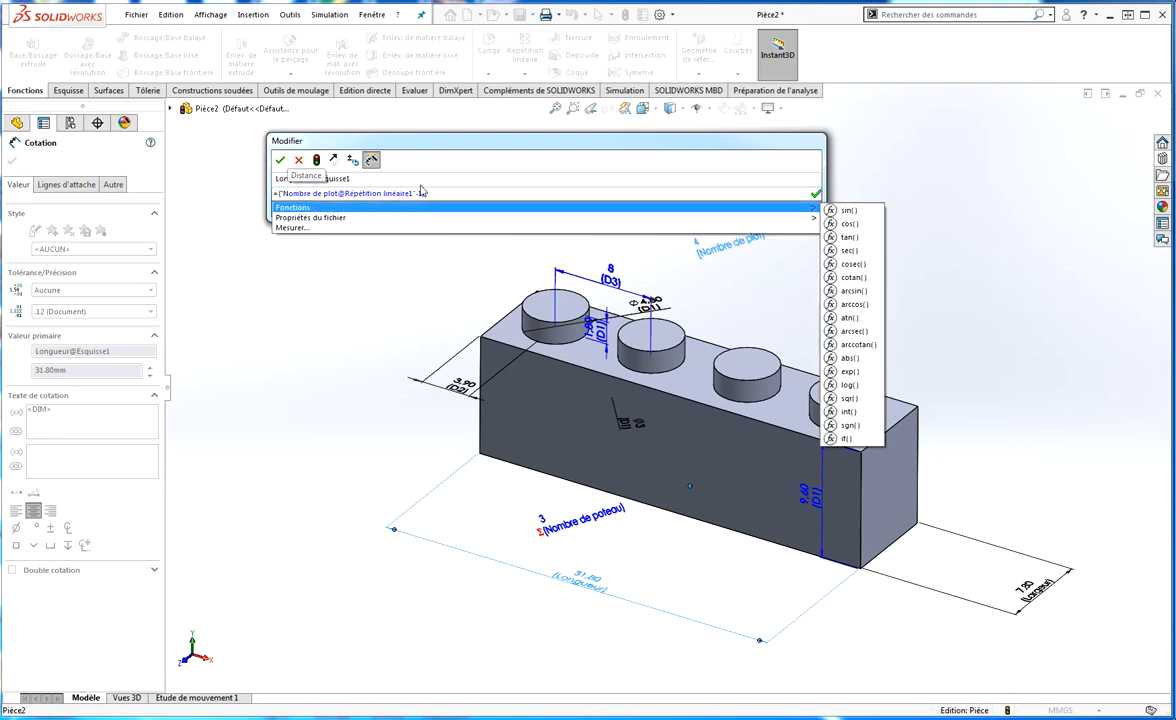
Step: Extend the "Longueur" equation by multiplying it by the stud spacing D3, the first stud's edge distance D2 and 2
text(*)
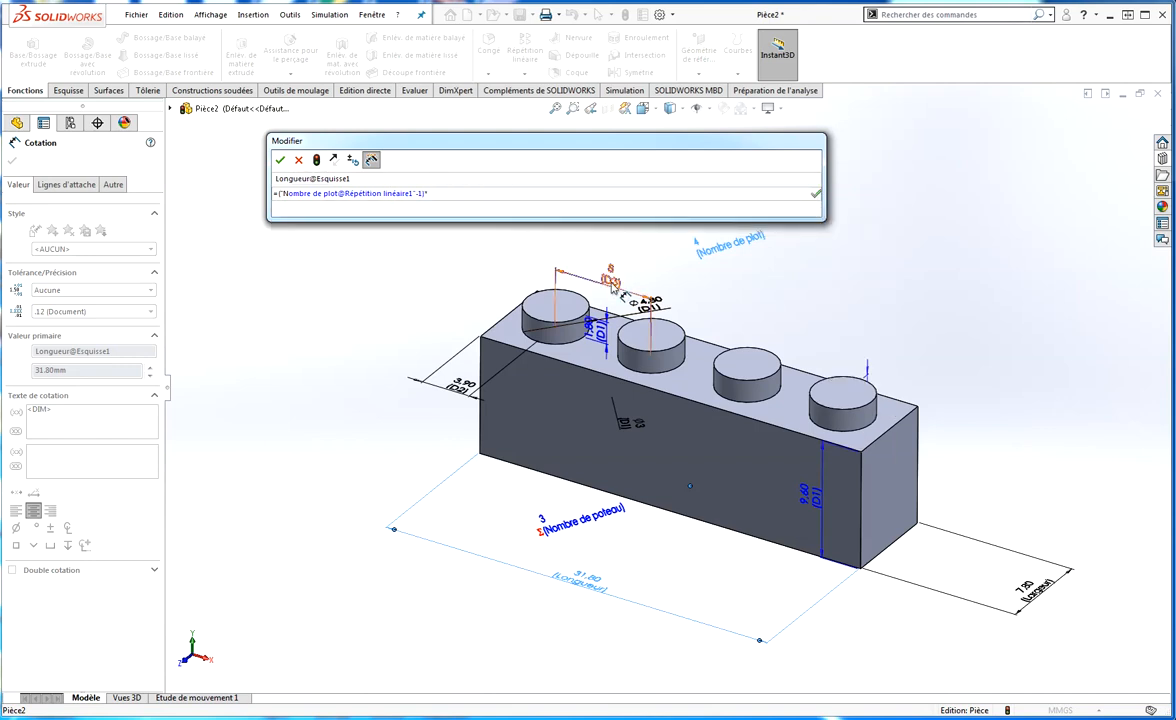
click(548, 277)
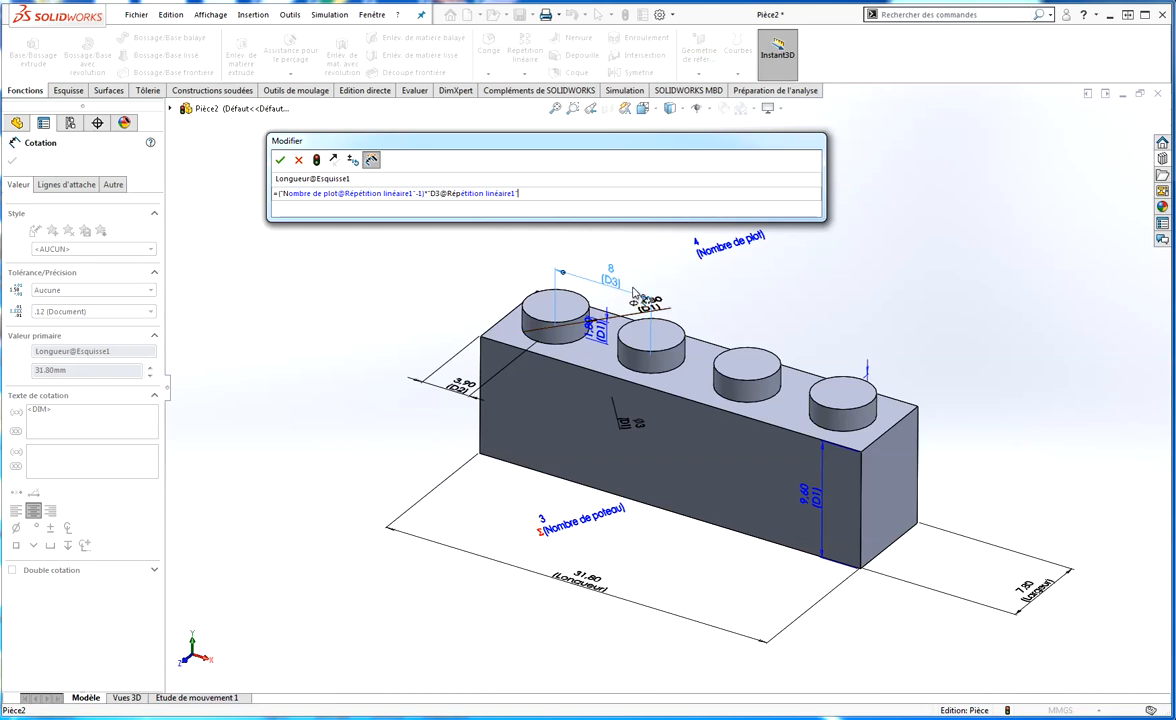
click(527, 194)
text(*)
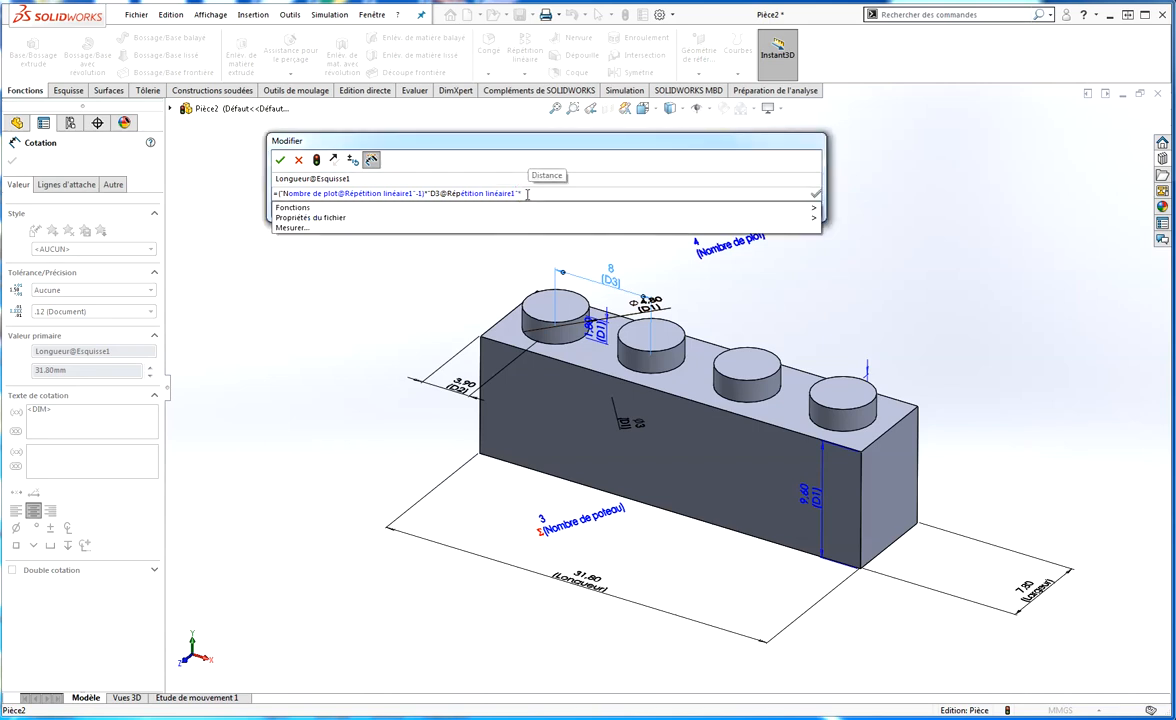
click(460, 393)
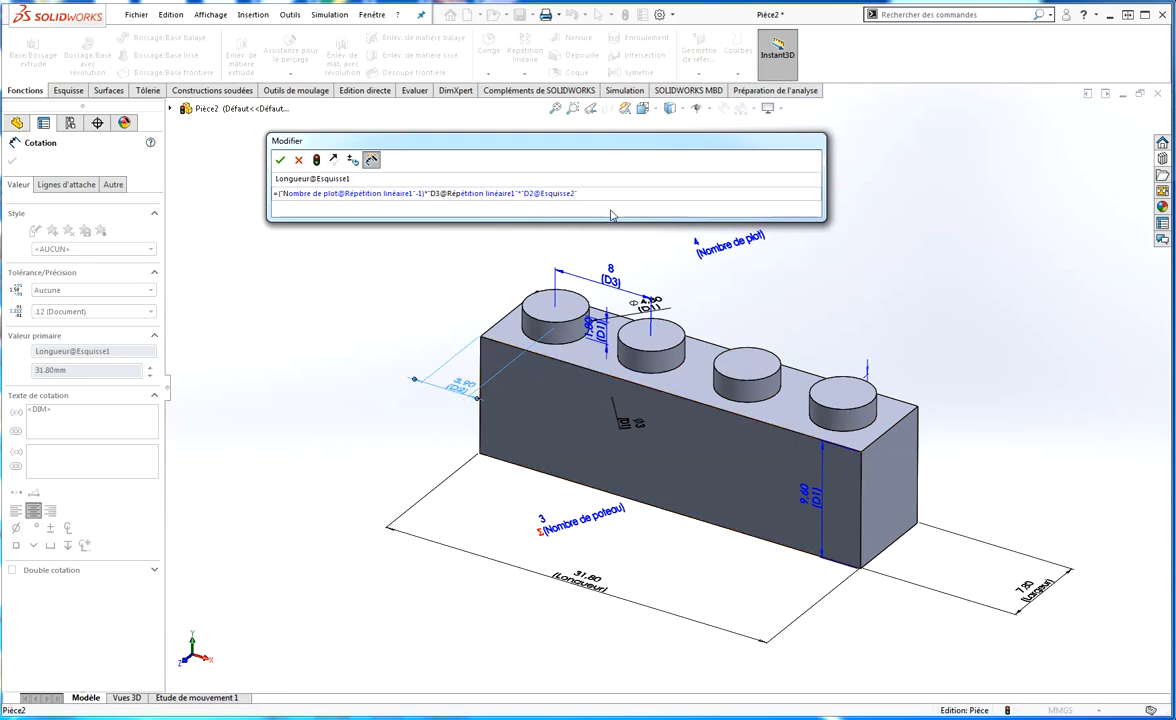
text(+)
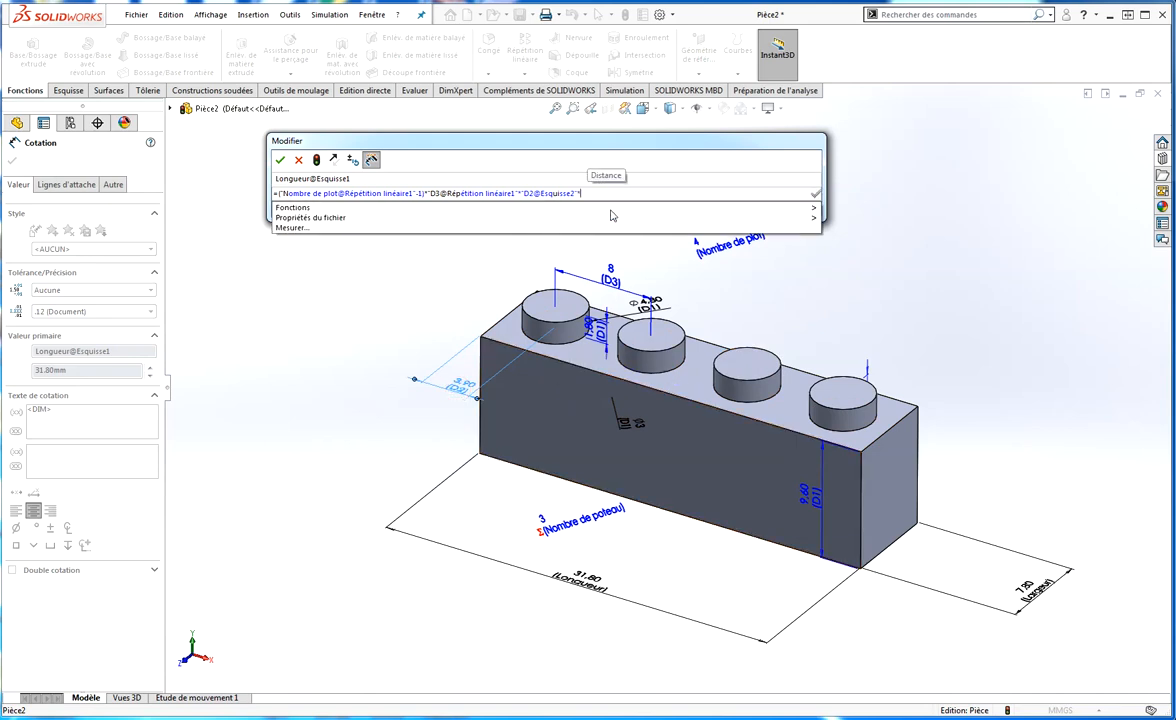
text(2)
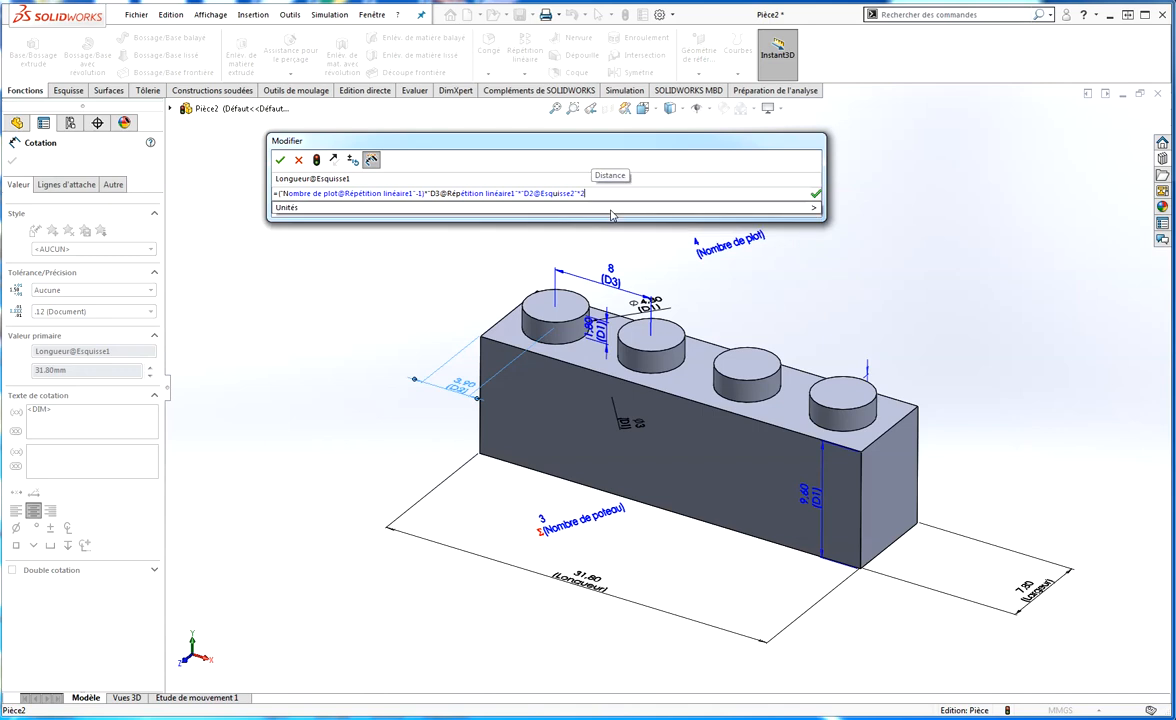
Step: Bracket the "Longueur" equation as (("Nombre de plot" - 1) * D3) * (D2 * 2) and apply it to the dimension
text())
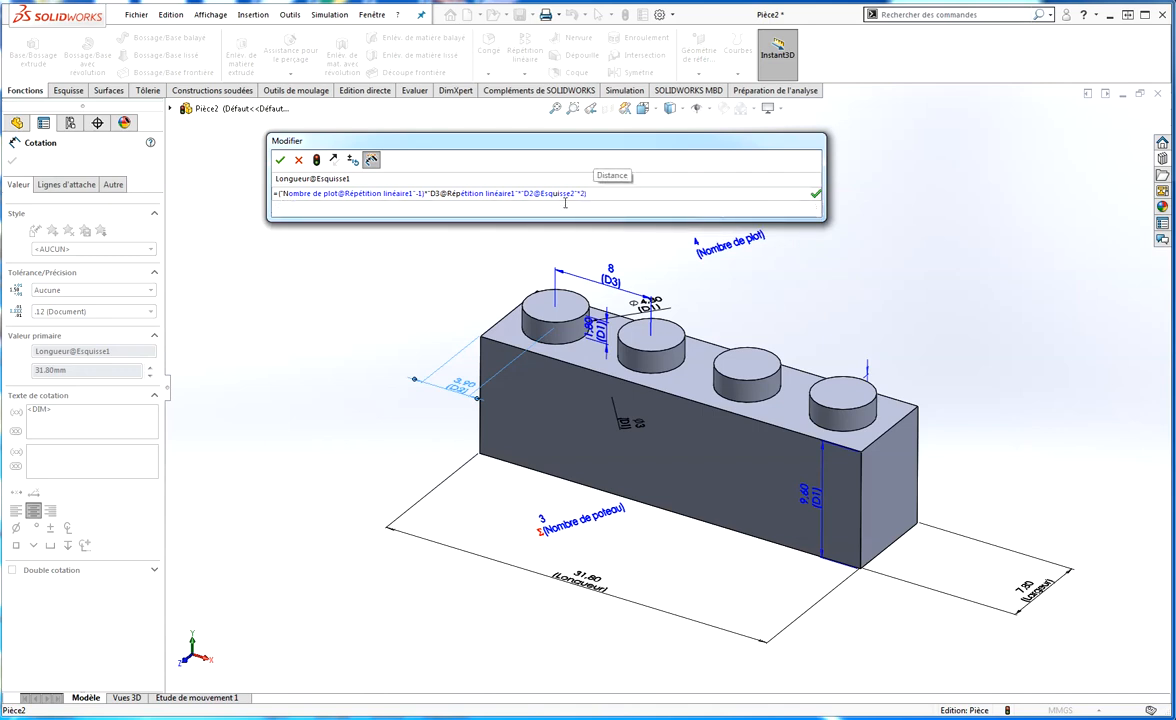
click(521, 194)
text(()
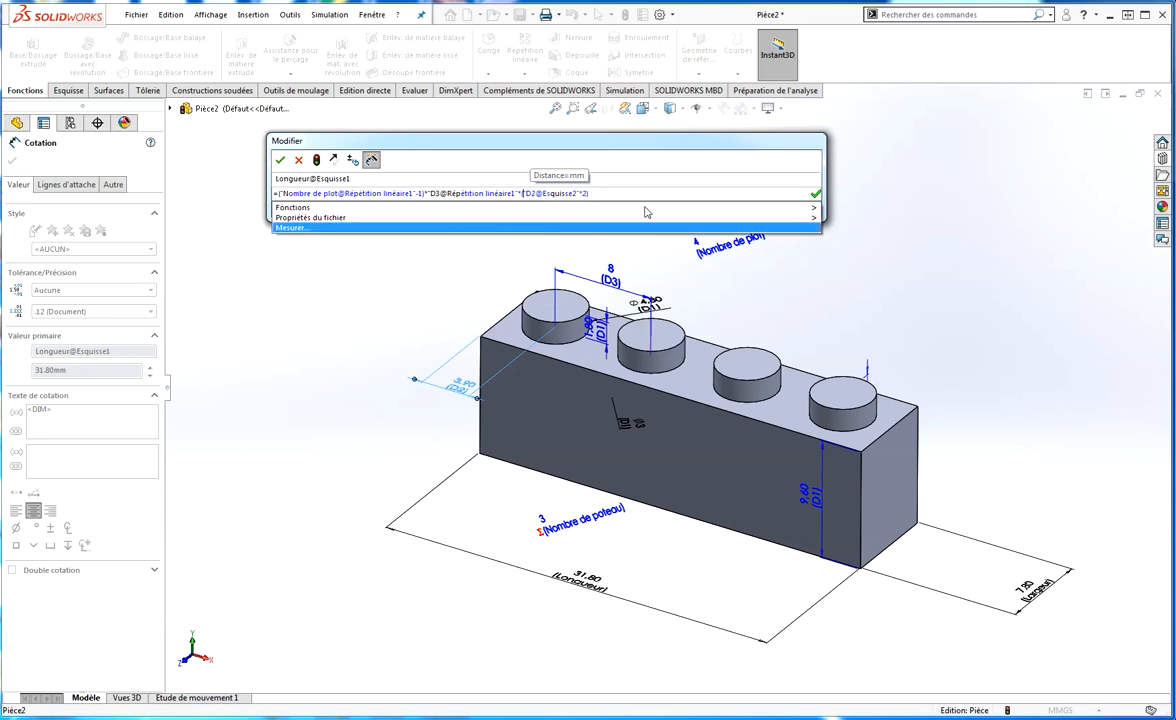
mouse_move(617, 222)
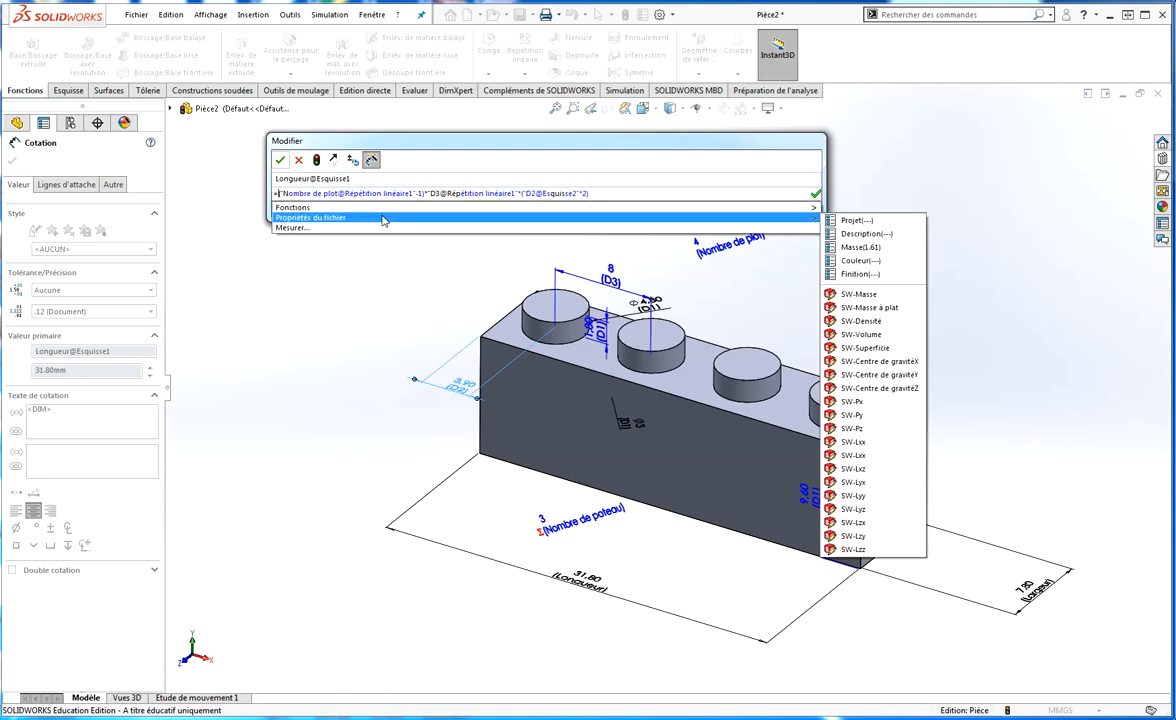
click(520, 193)
text())
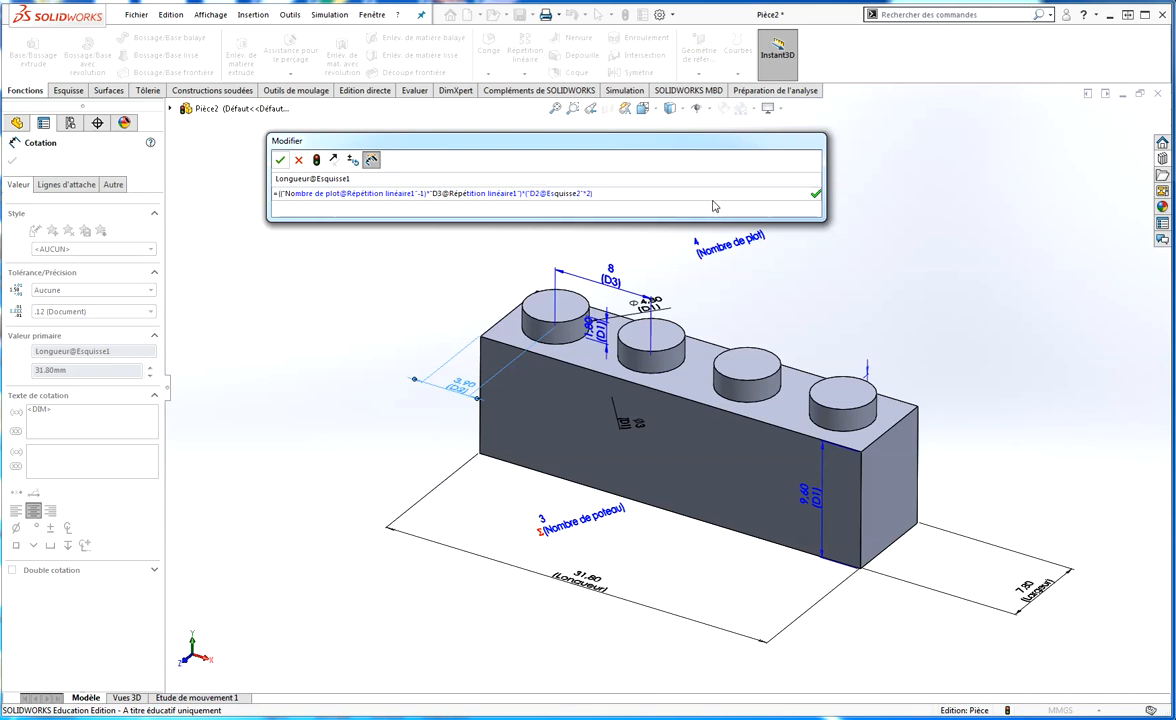
click(816, 196)
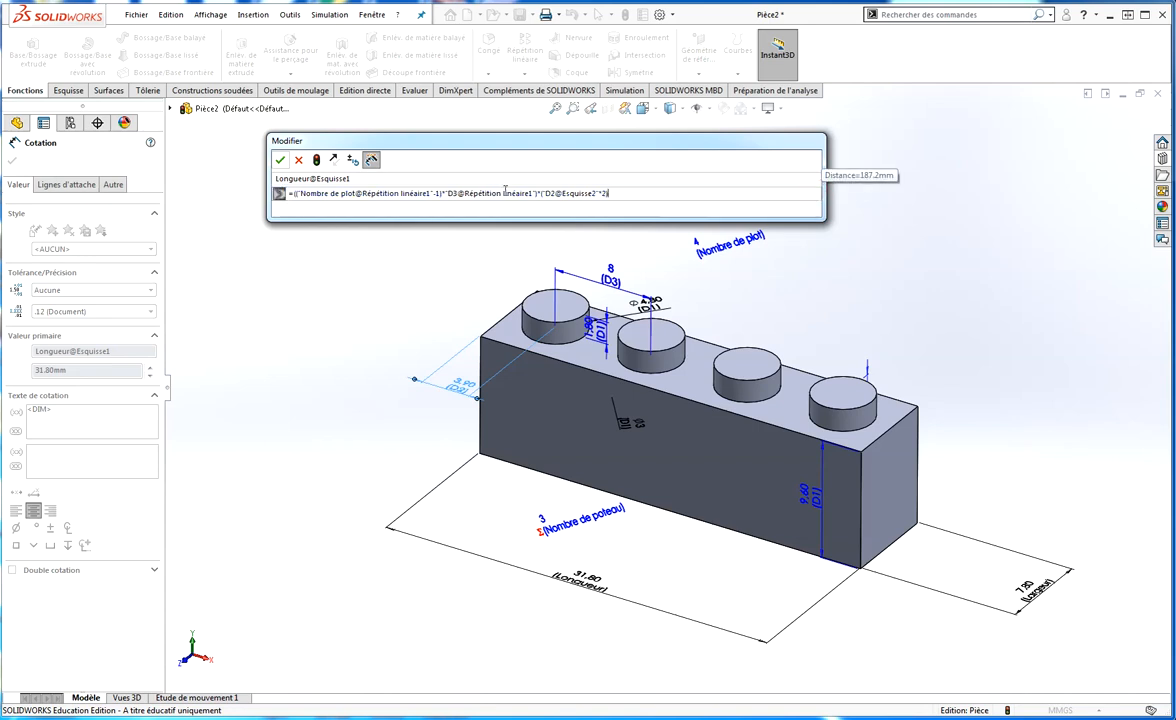
click(279, 160)
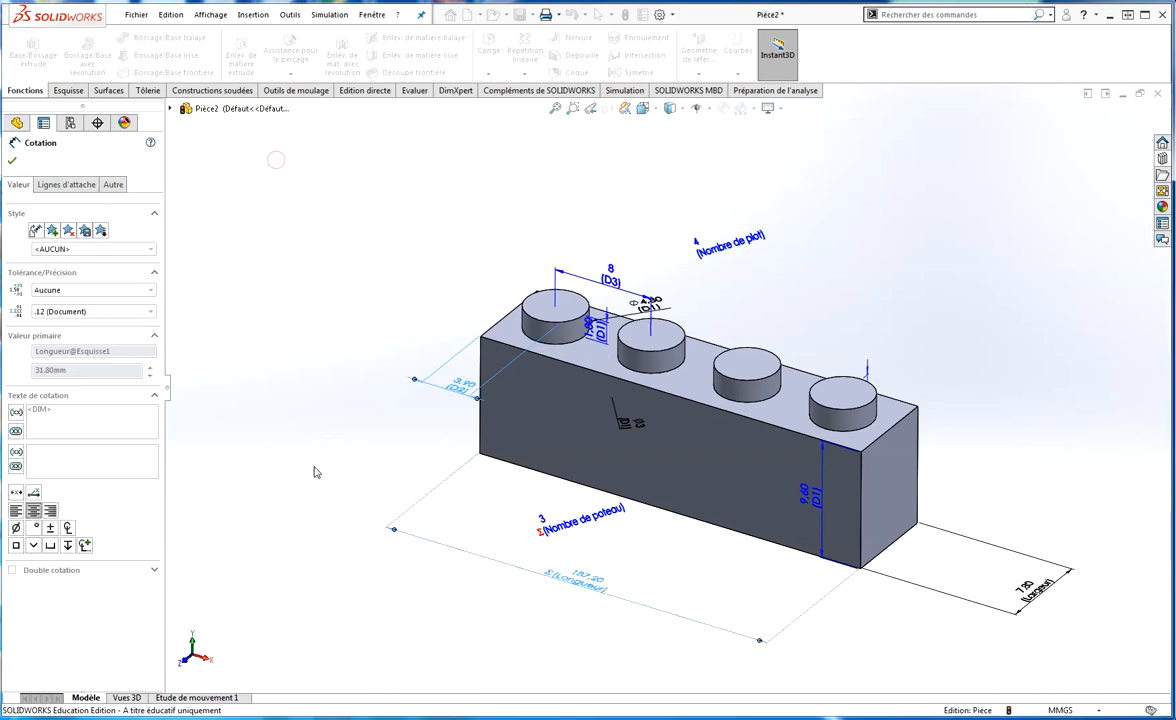
Step: Rebuild the brick with the new "Longueur" equation and check its overall length
click(846, 289)
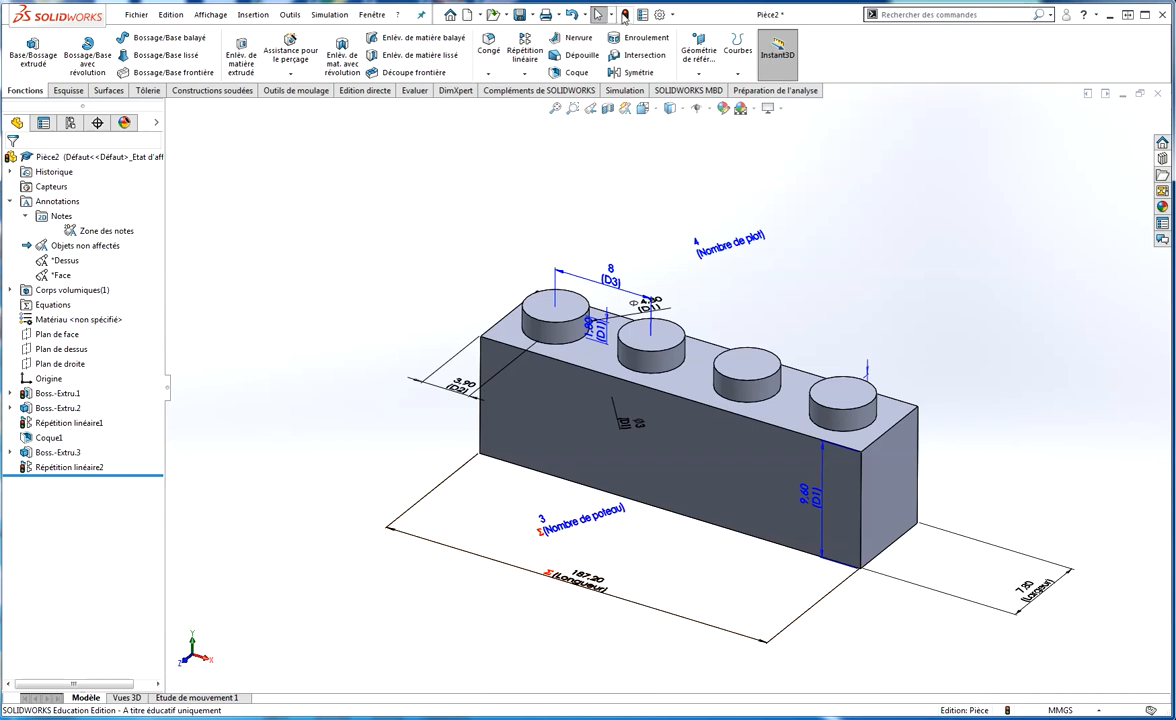
click(624, 15)
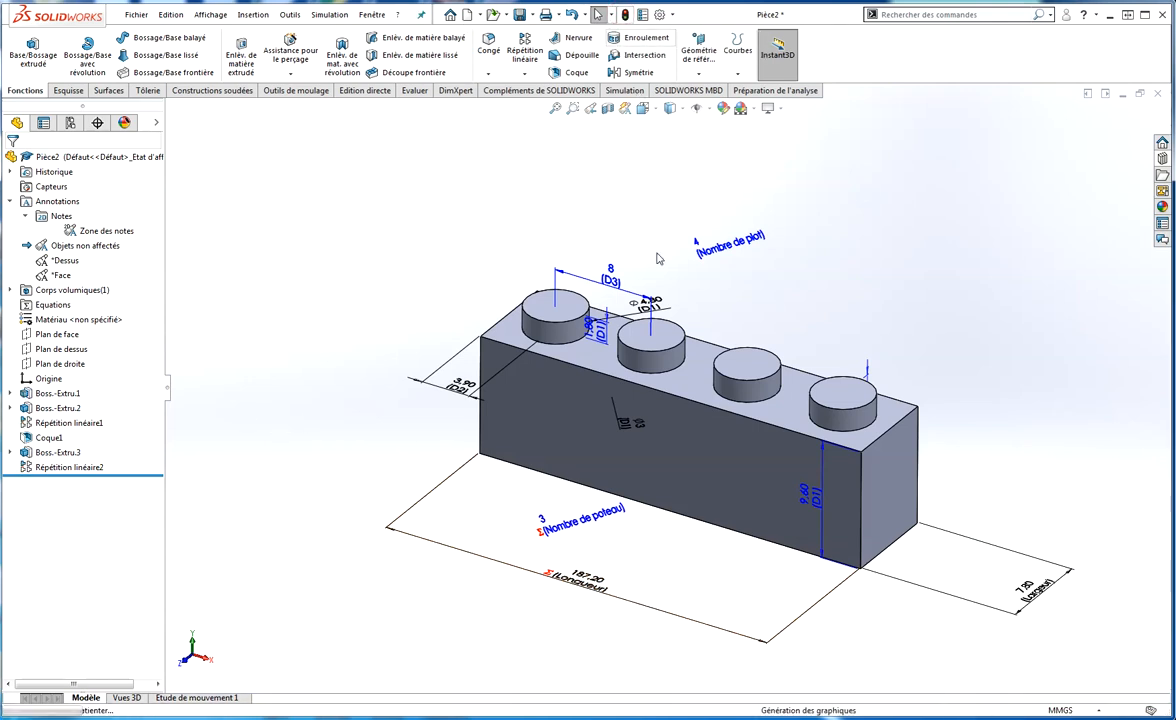
scroll(568, 460, up, 5)
scroll(568, 460, down, 2)
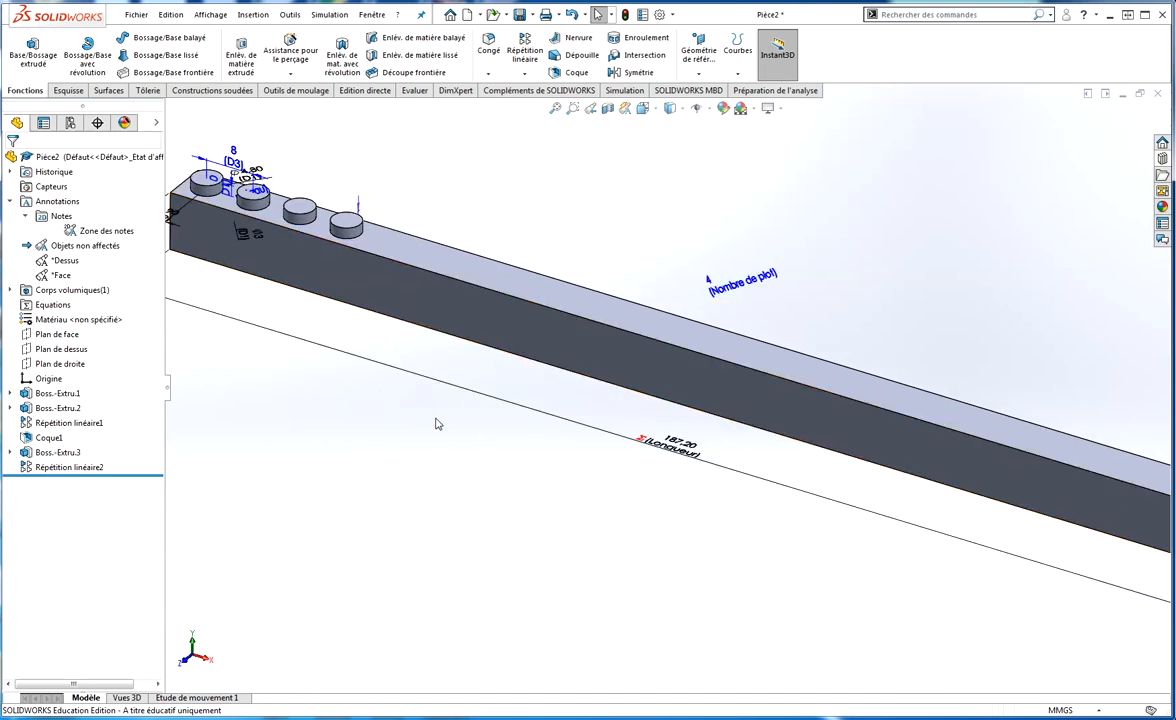
Step: Change the operator between the two bracketed terms of the "Longueur" equation to + and rebuild the brick
double_click(668, 446)
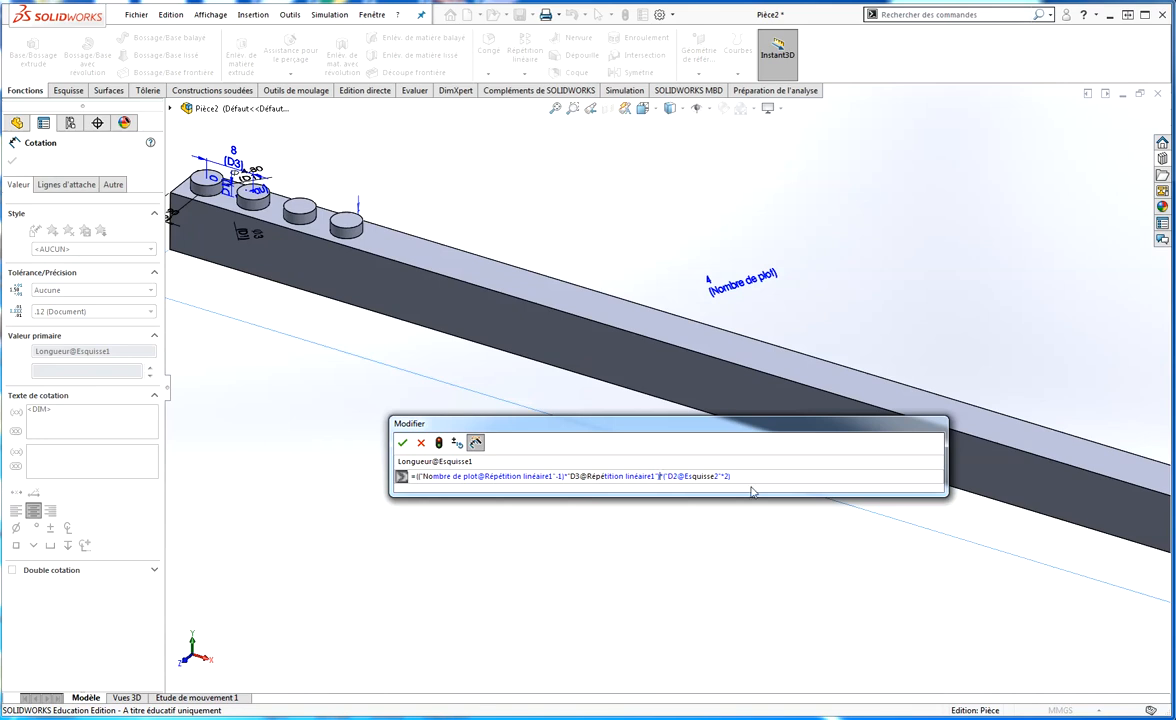
key(Delete)
text(+)
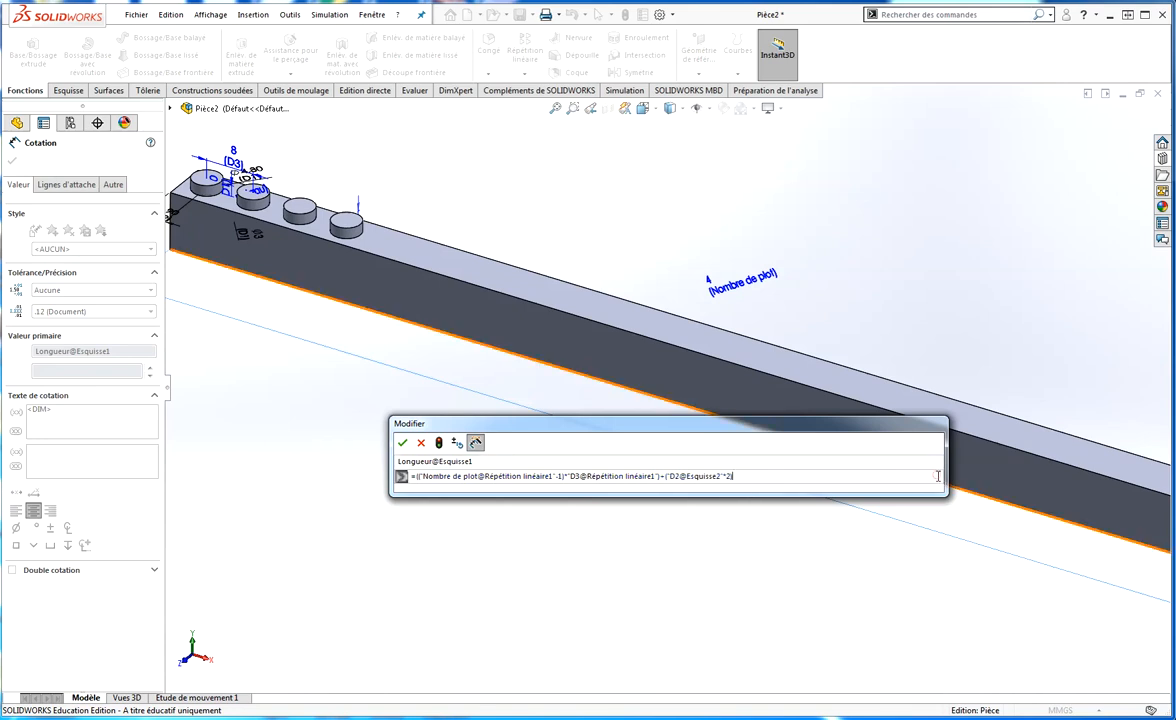
click(404, 443)
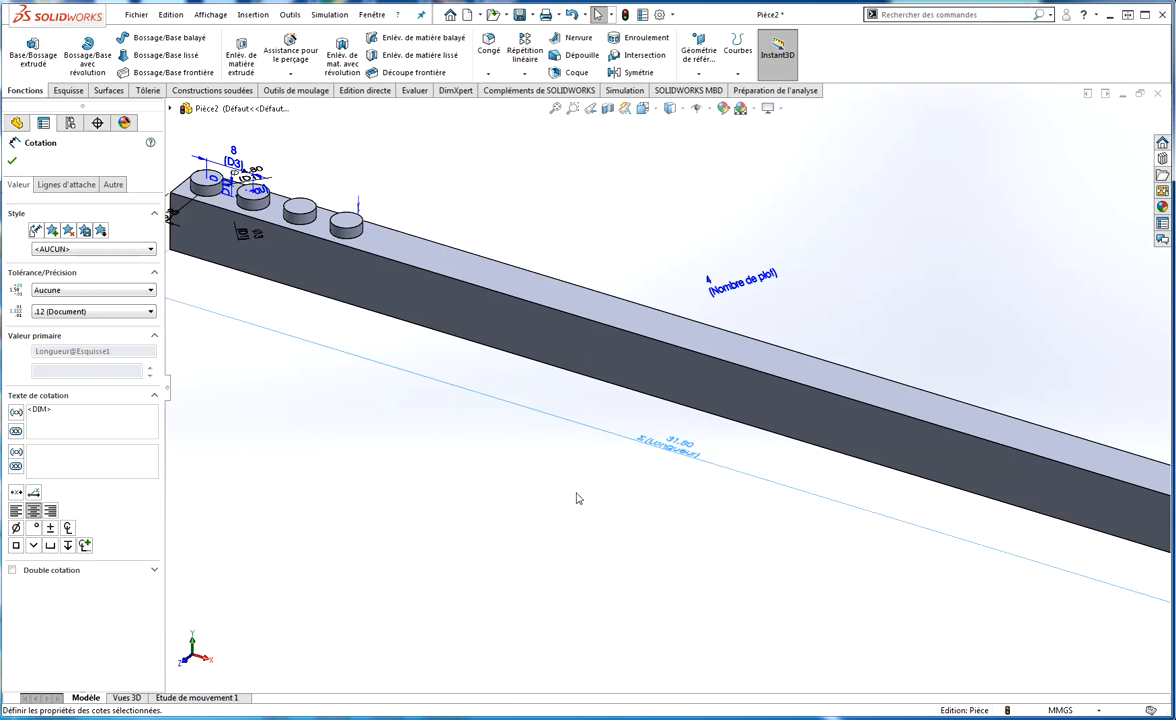
click(863, 228)
key(f)
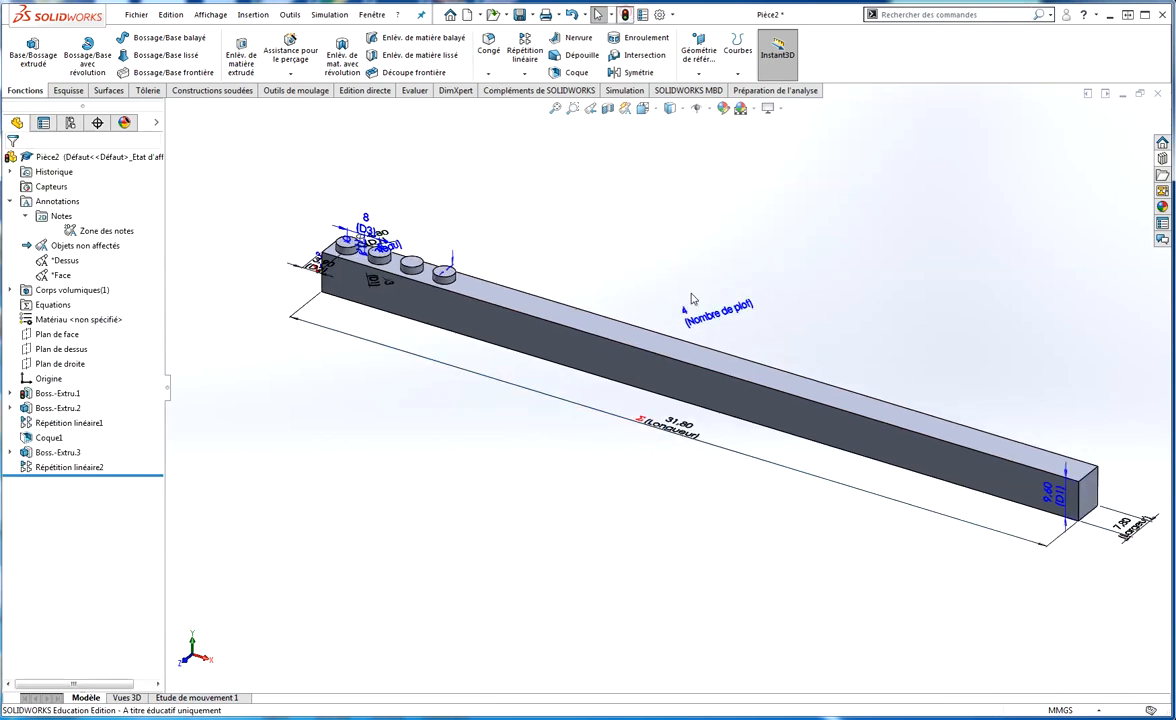
key(ctrl+b)
scroll(678, 412, down, 3)
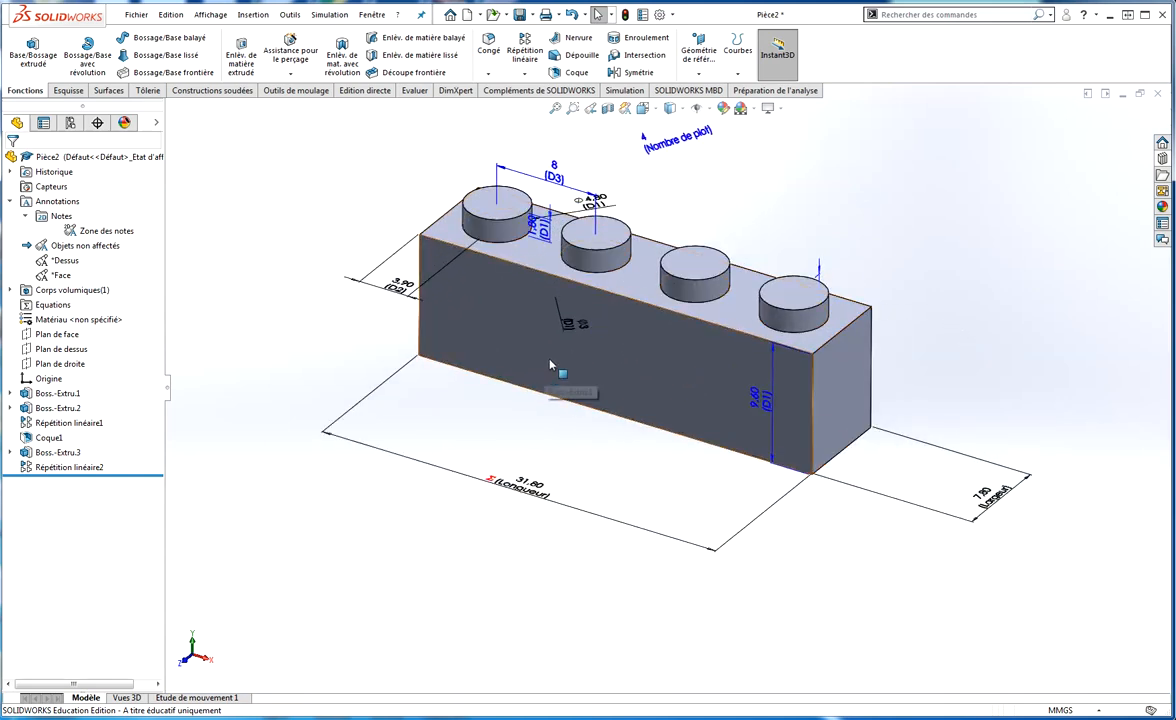
scroll(577, 342, up, 3)
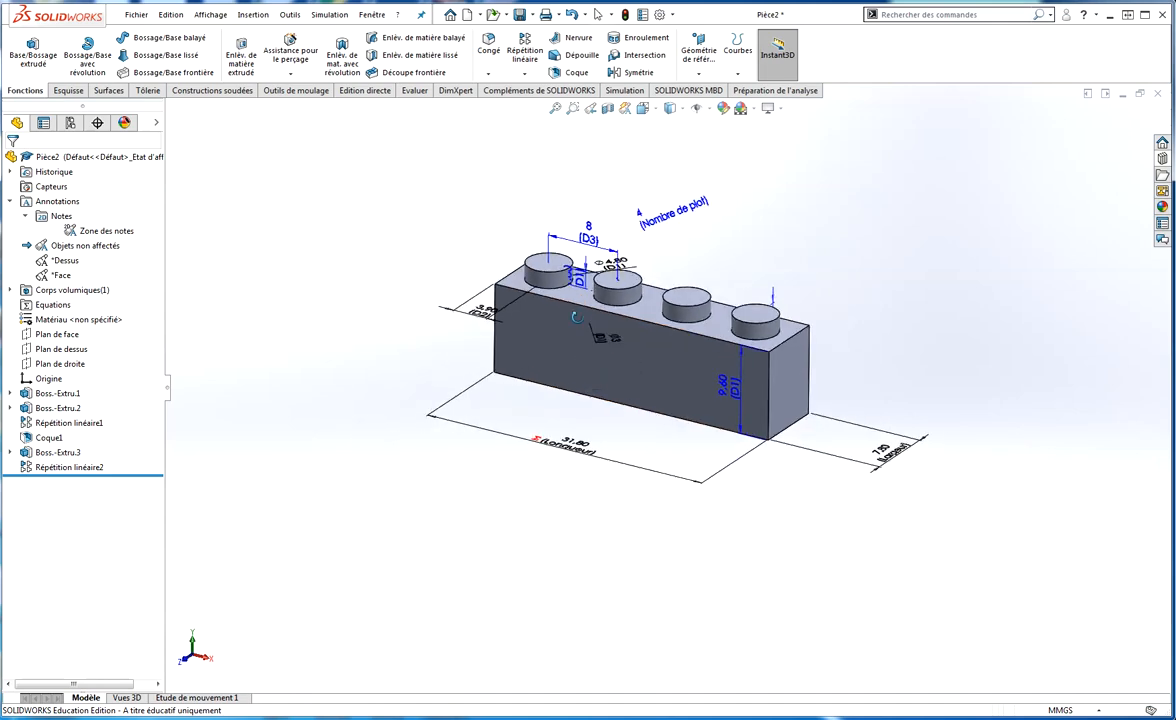
scroll(612, 325, down, 3)
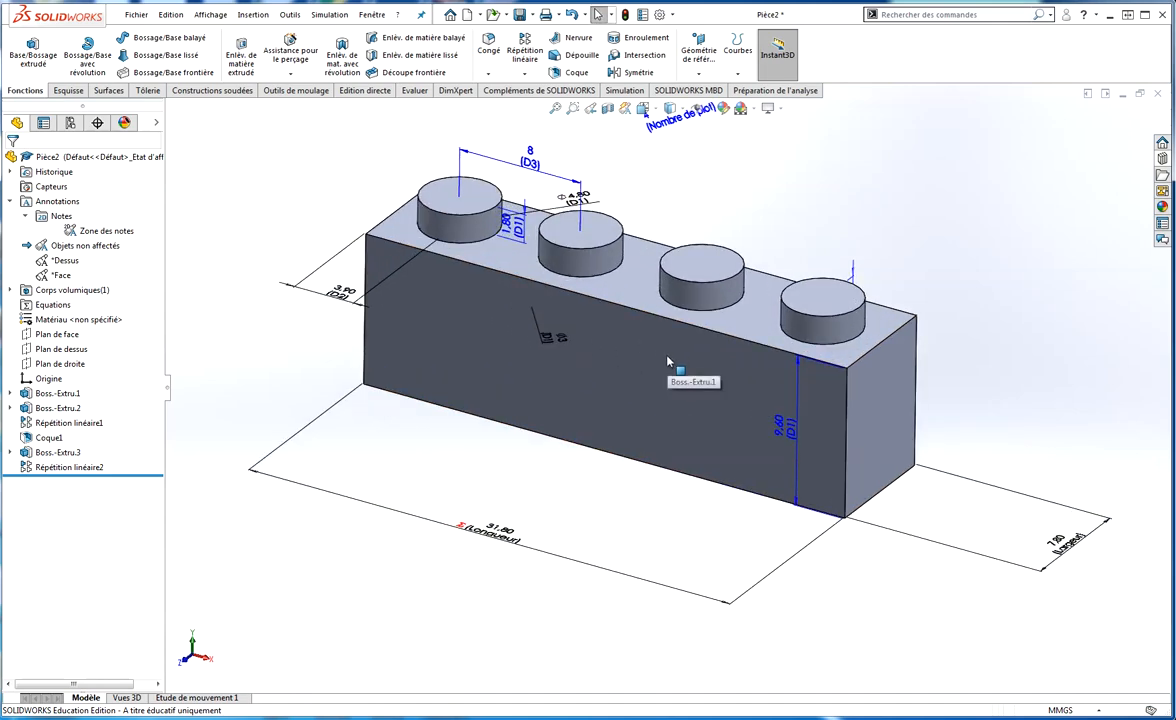
scroll(816, 441, up, 2)
scroll(738, 475, up, 6)
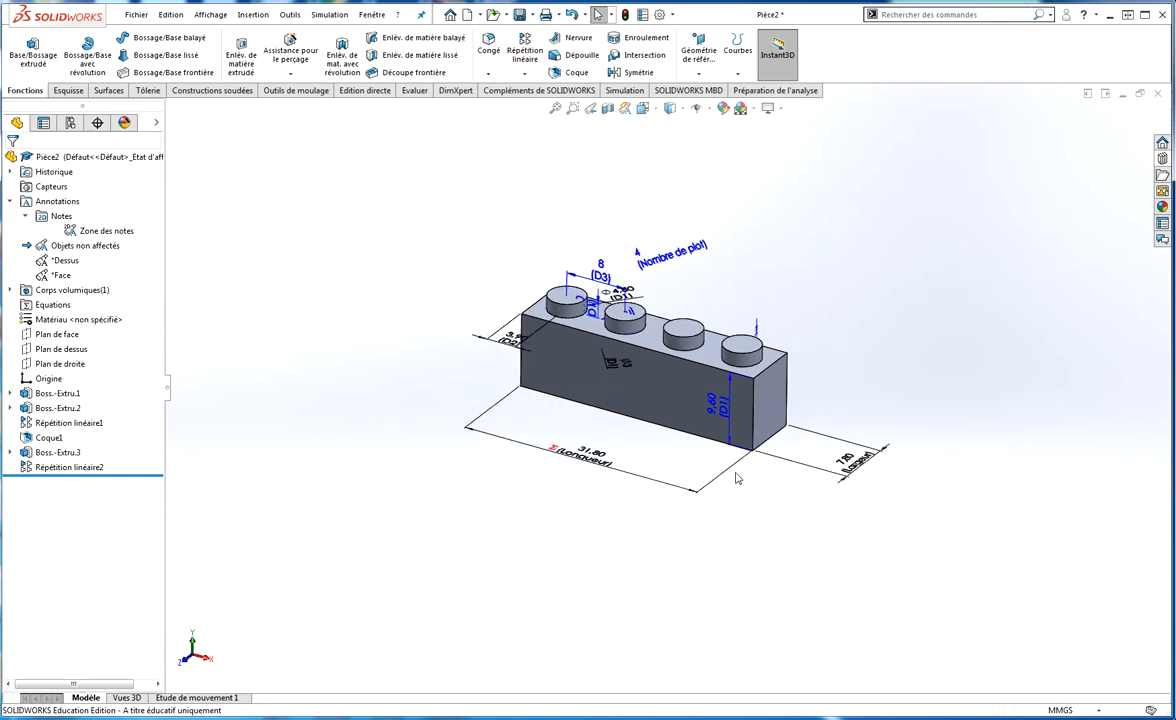
scroll(778, 451, down, 6)
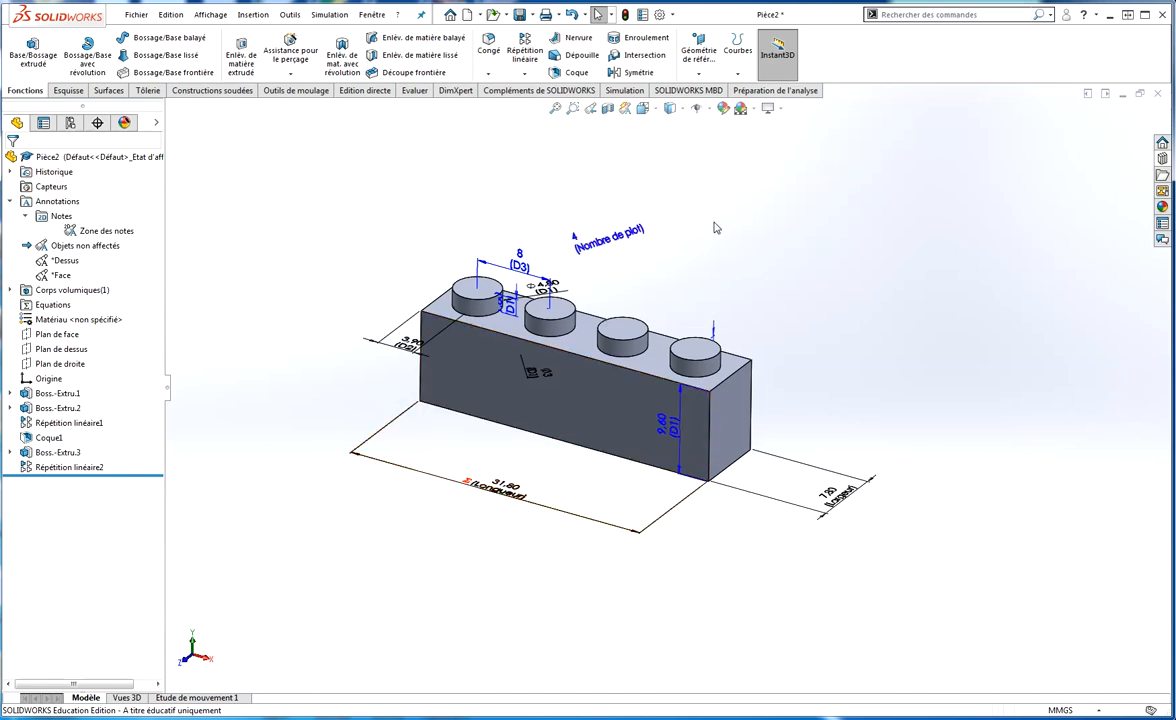
scroll(518, 485, down, 4)
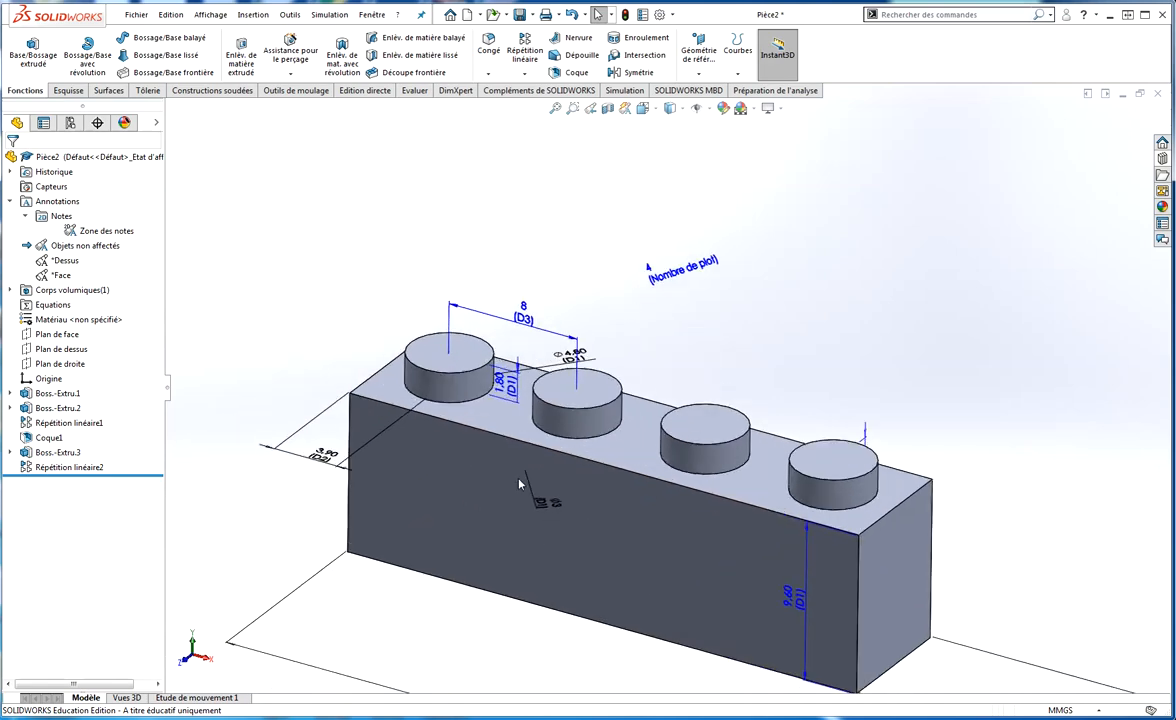
scroll(731, 370, up, 2)
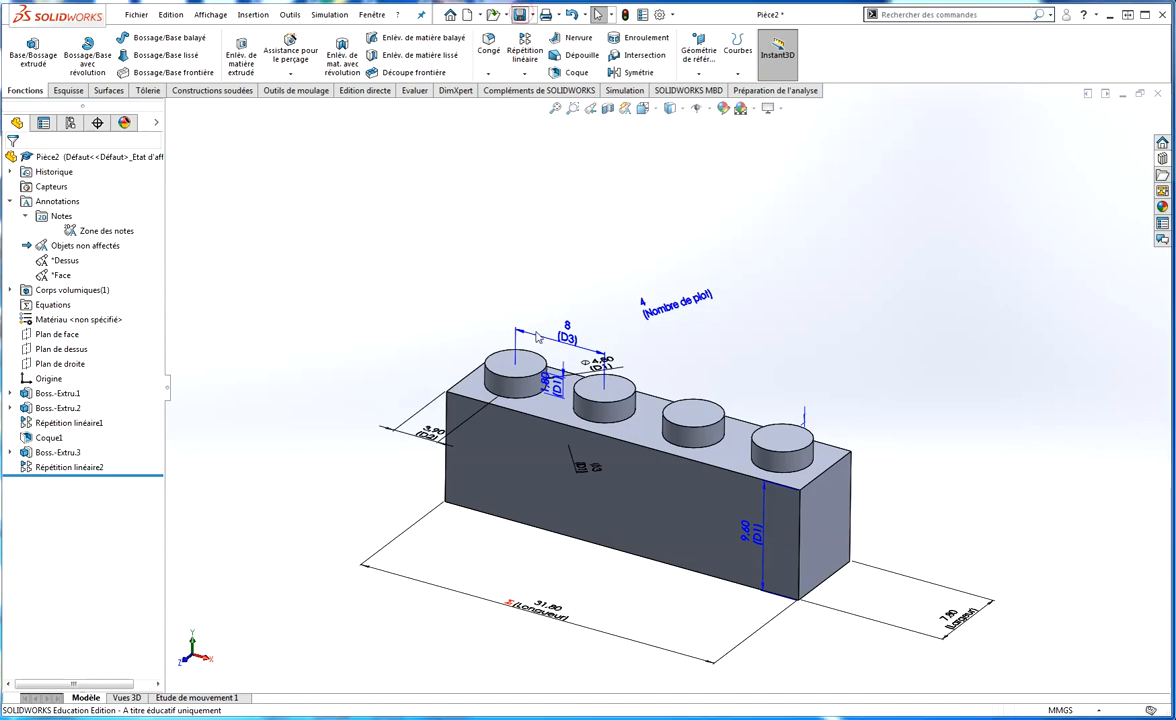
Step: Save the part on the desktop (Bureau) under the file name lego-config
key(ctrl+s)
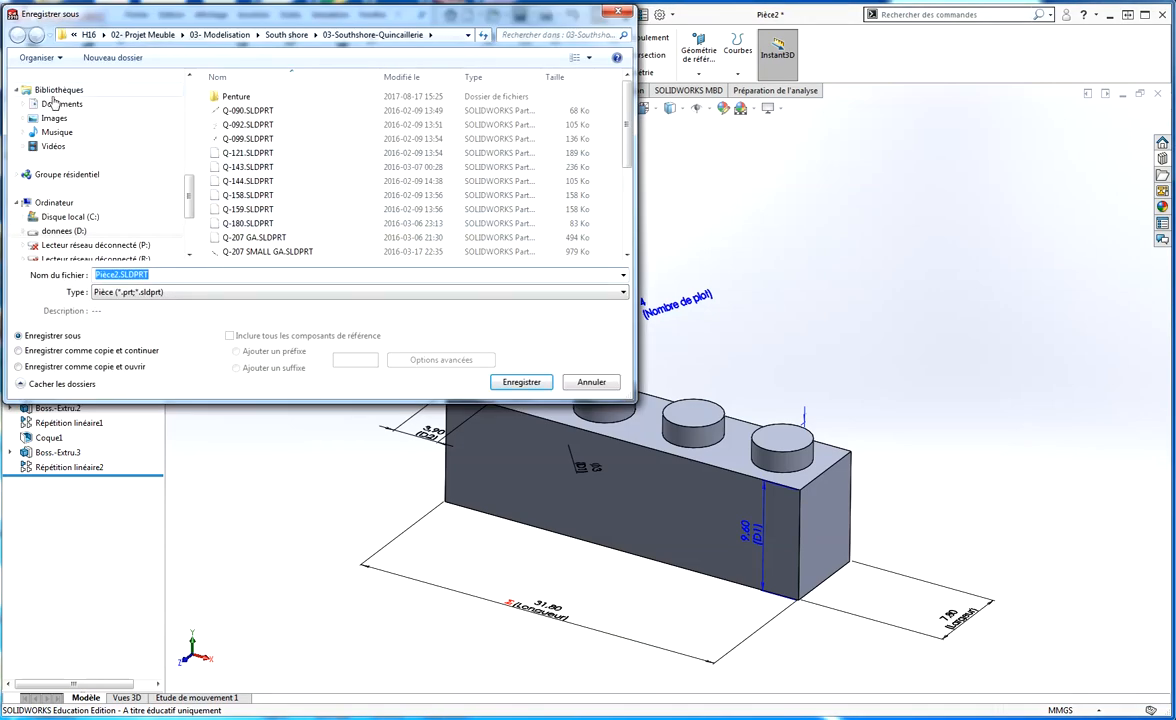
scroll(178, 185, up, 5)
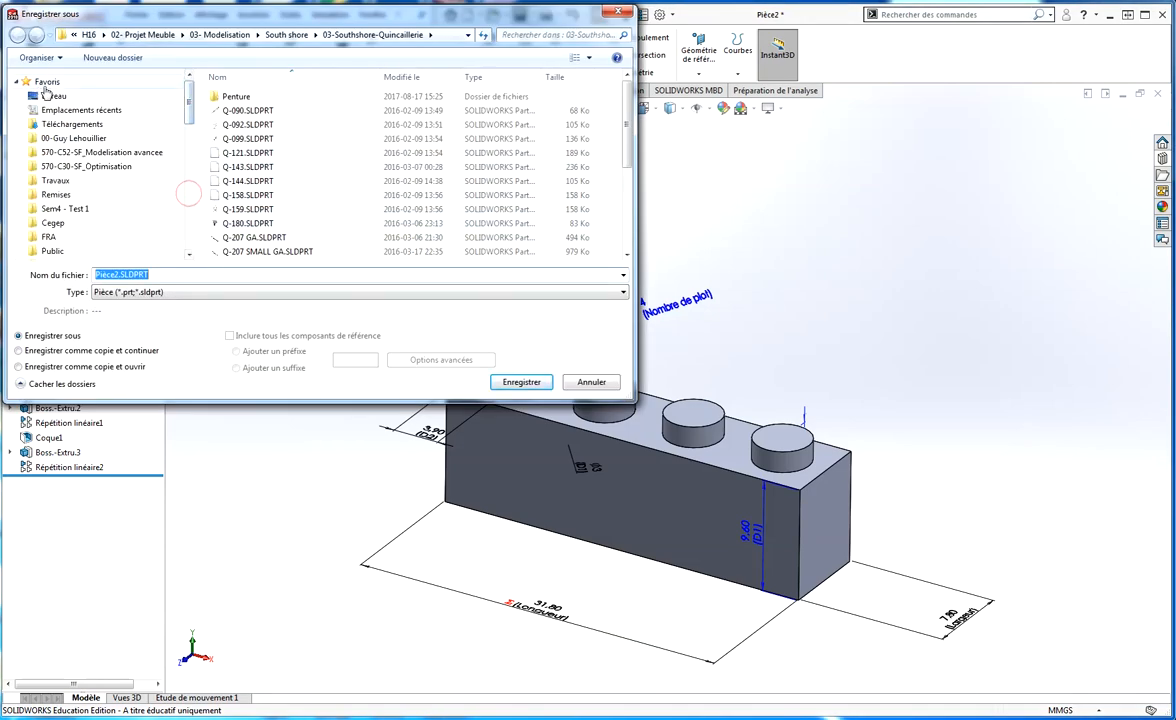
click(47, 94)
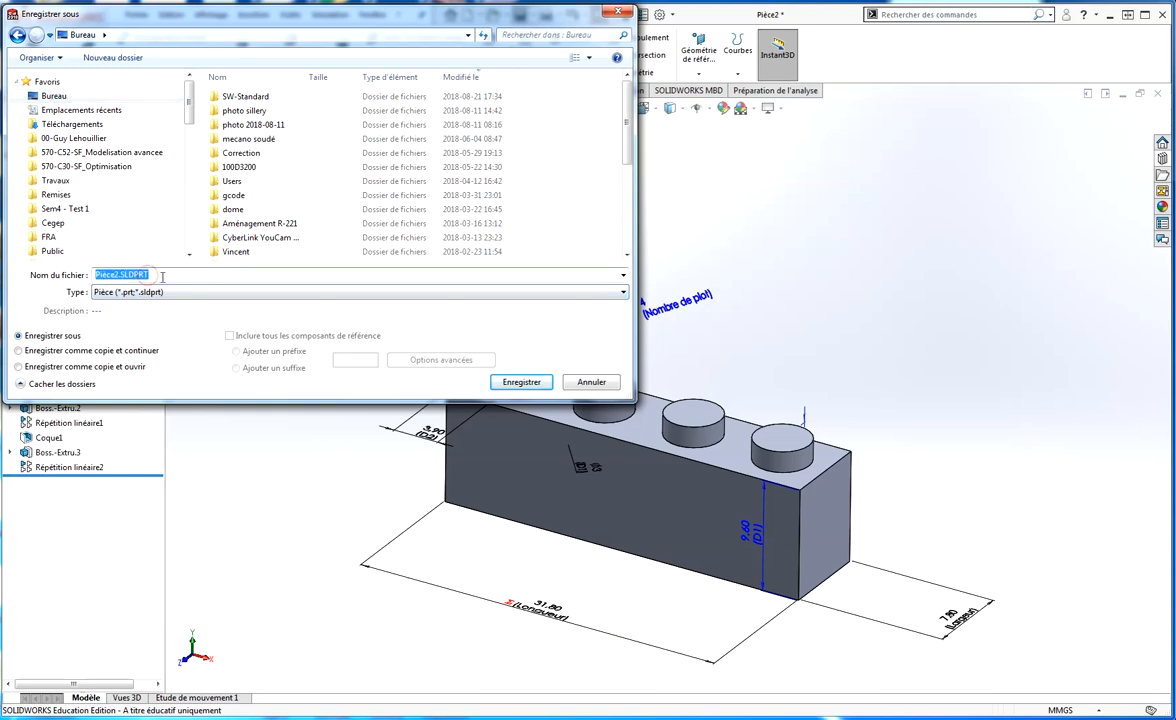
text(lego-config)
key(Return)
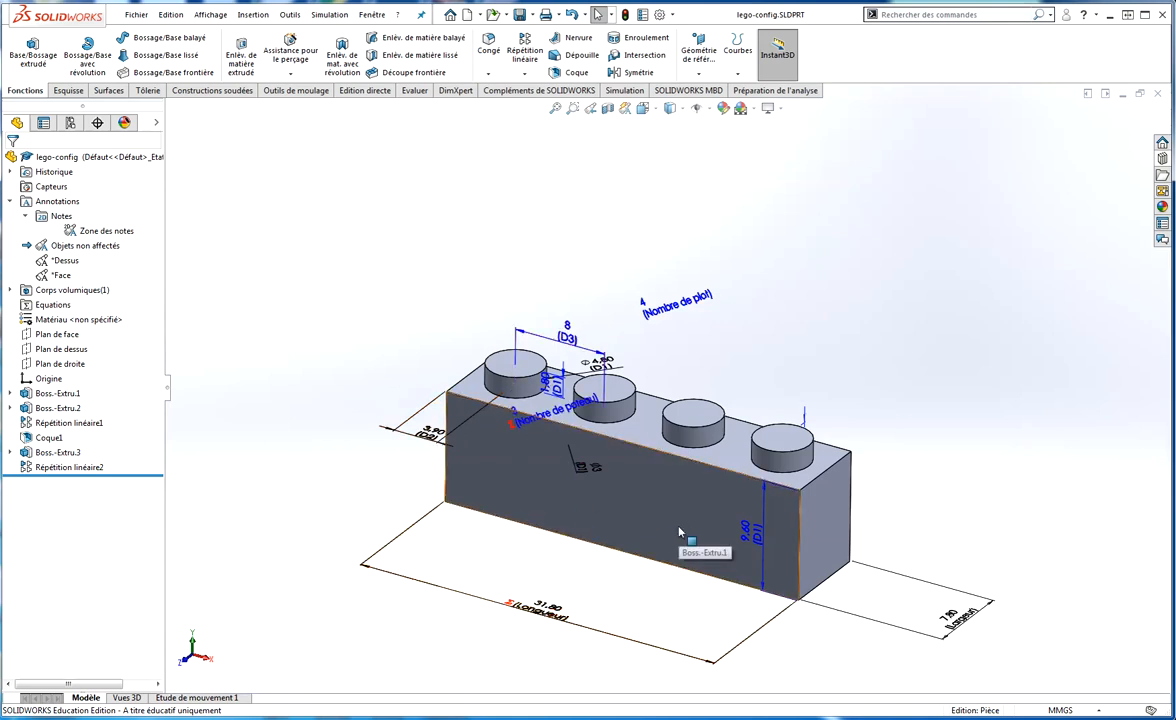
Step: Set the "Nombre de plot" dimension to 6 and rebuild the brick to check the pins on its underside
scroll(740, 480, up, 2)
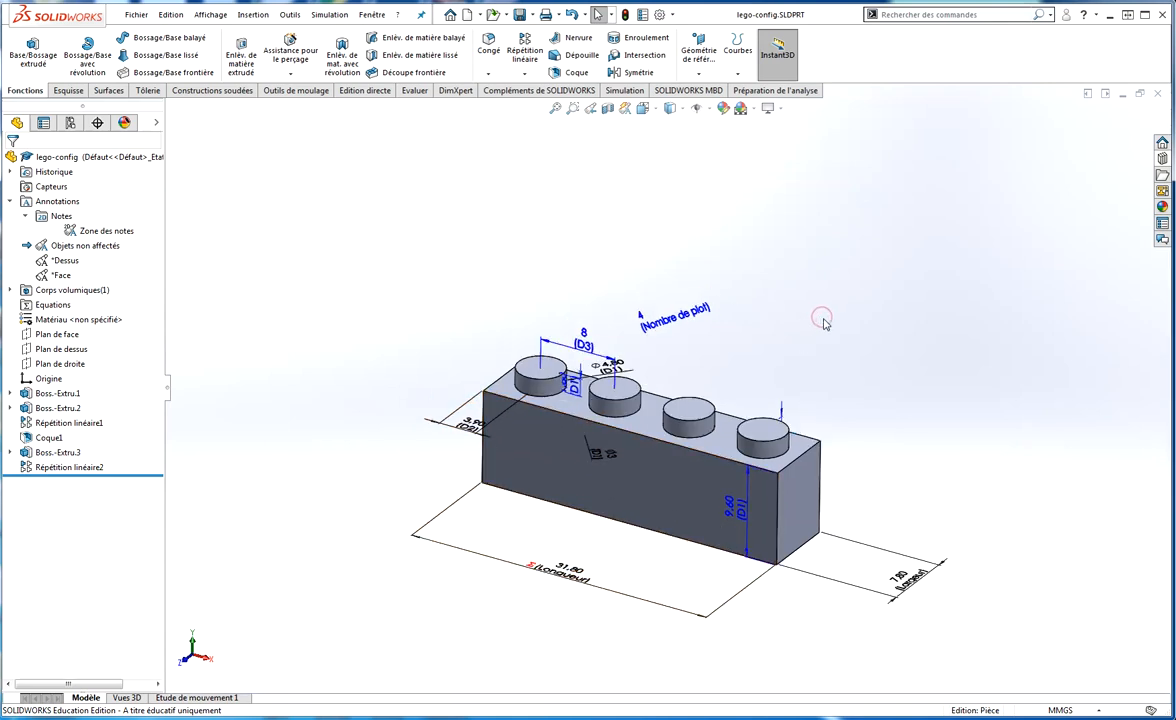
double_click(643, 320)
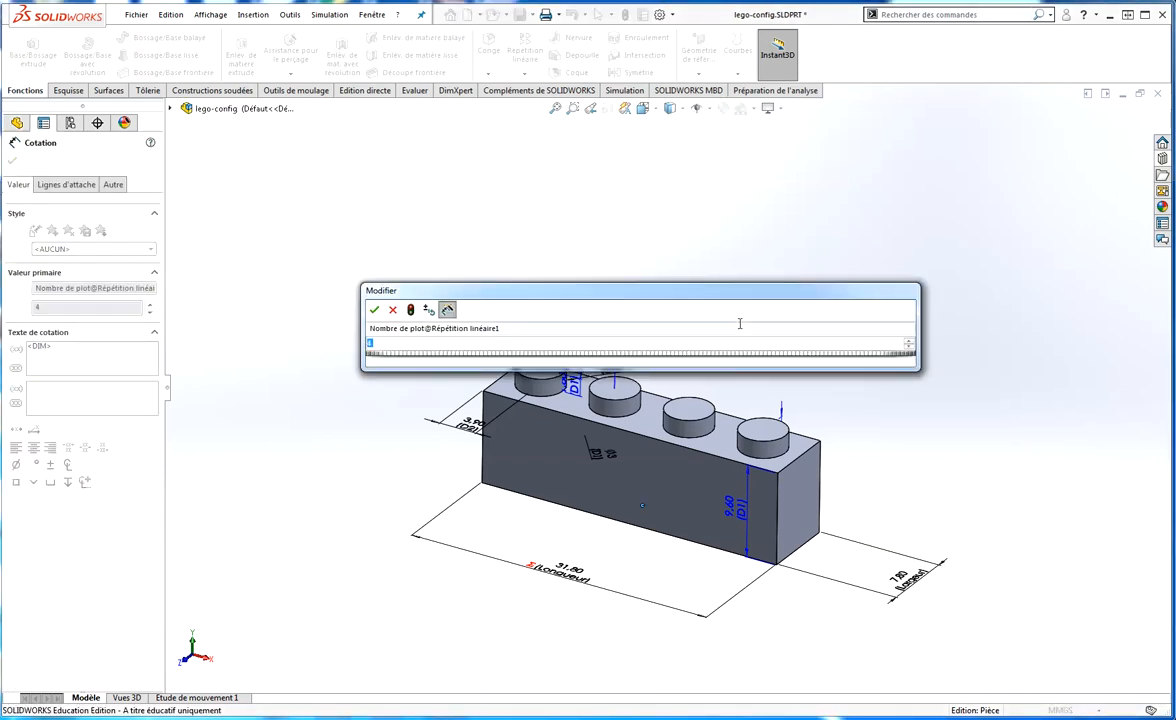
text(6)
key(Return)
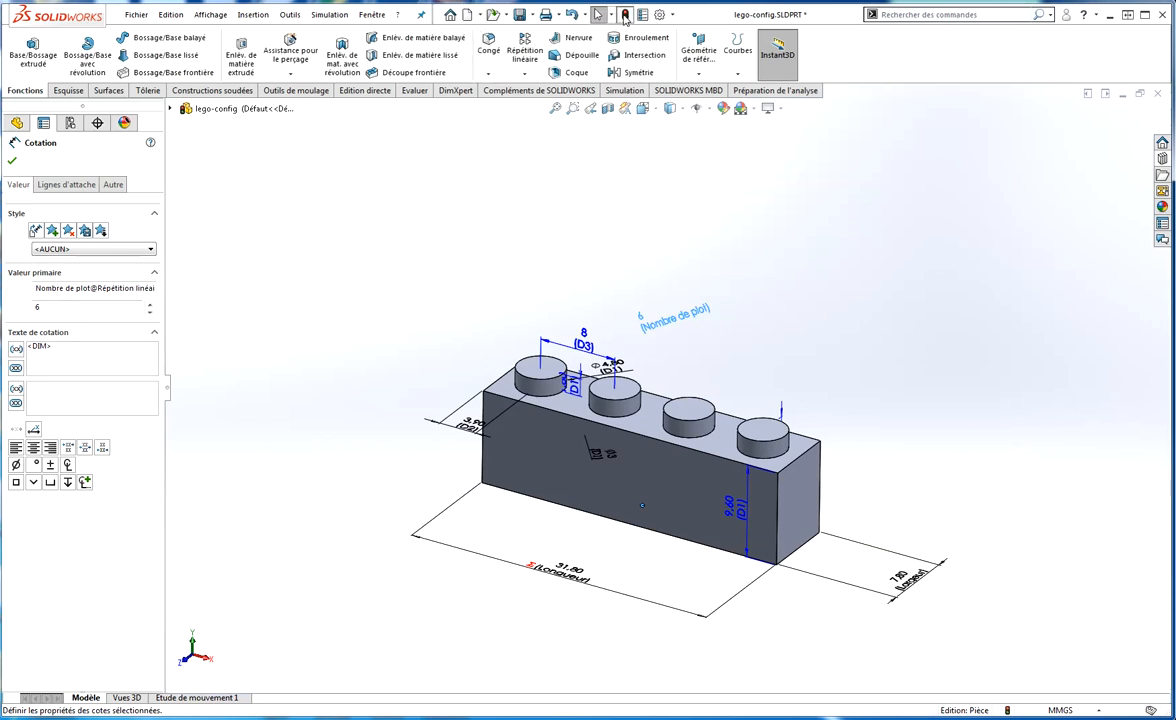
click(625, 14)
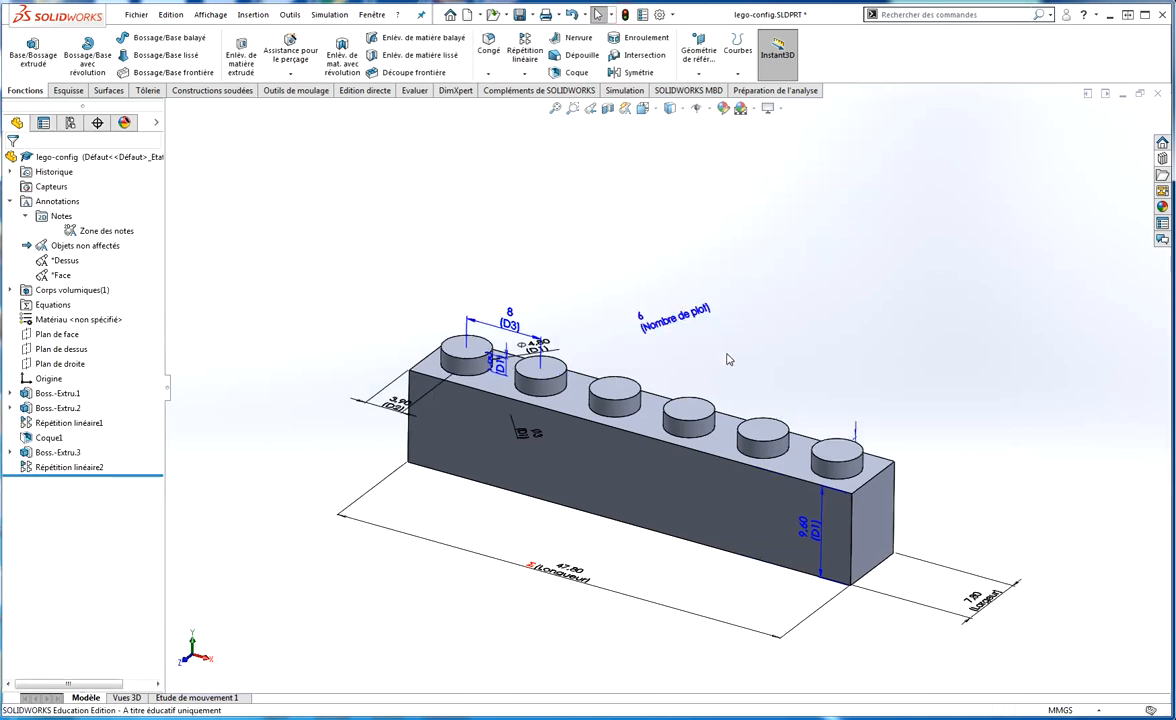
middle_drag(757, 370, 720, 240)
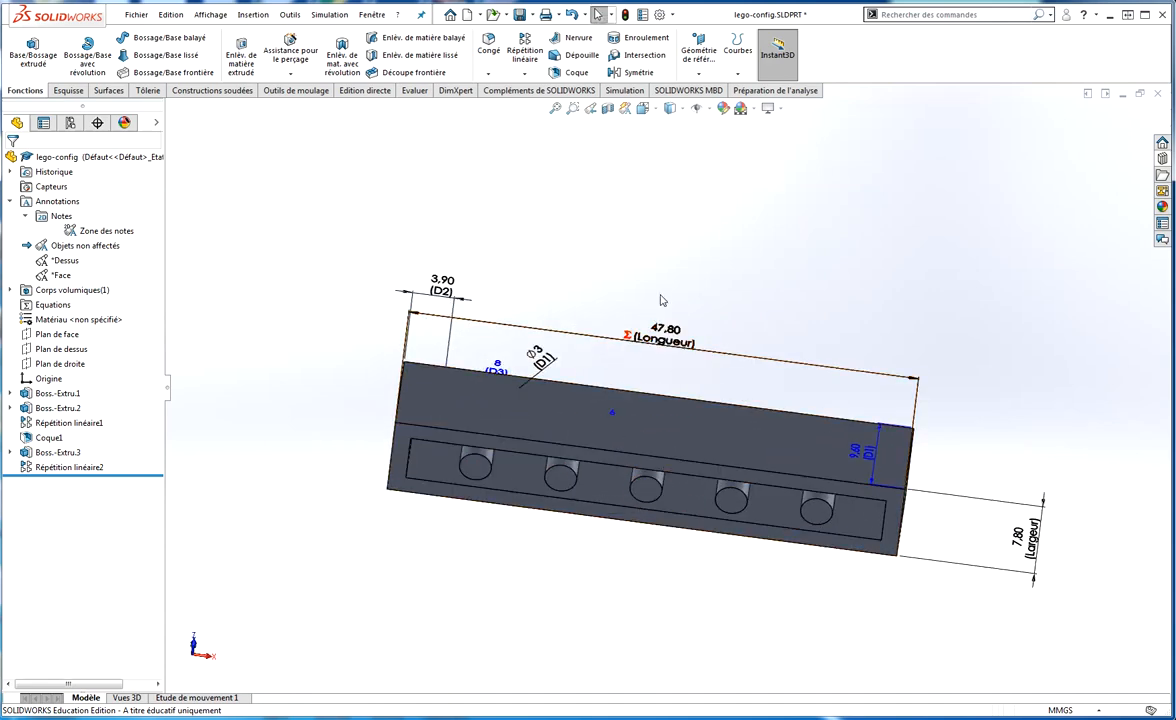
Step: Set the "Nombre de plot" dimension to 4 and rebuild the brick
middle_drag(733, 267, 632, 366)
scroll(745, 342, down, 2)
scroll(739, 343, up, 2)
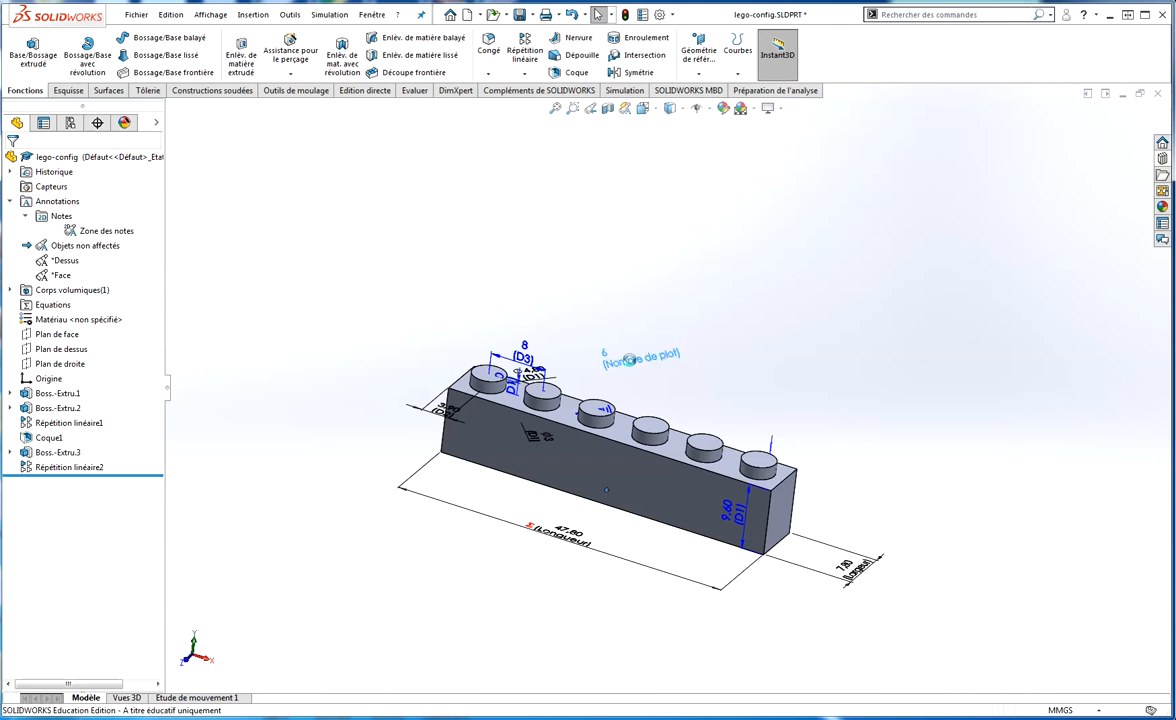
double_click(632, 366)
text(4)
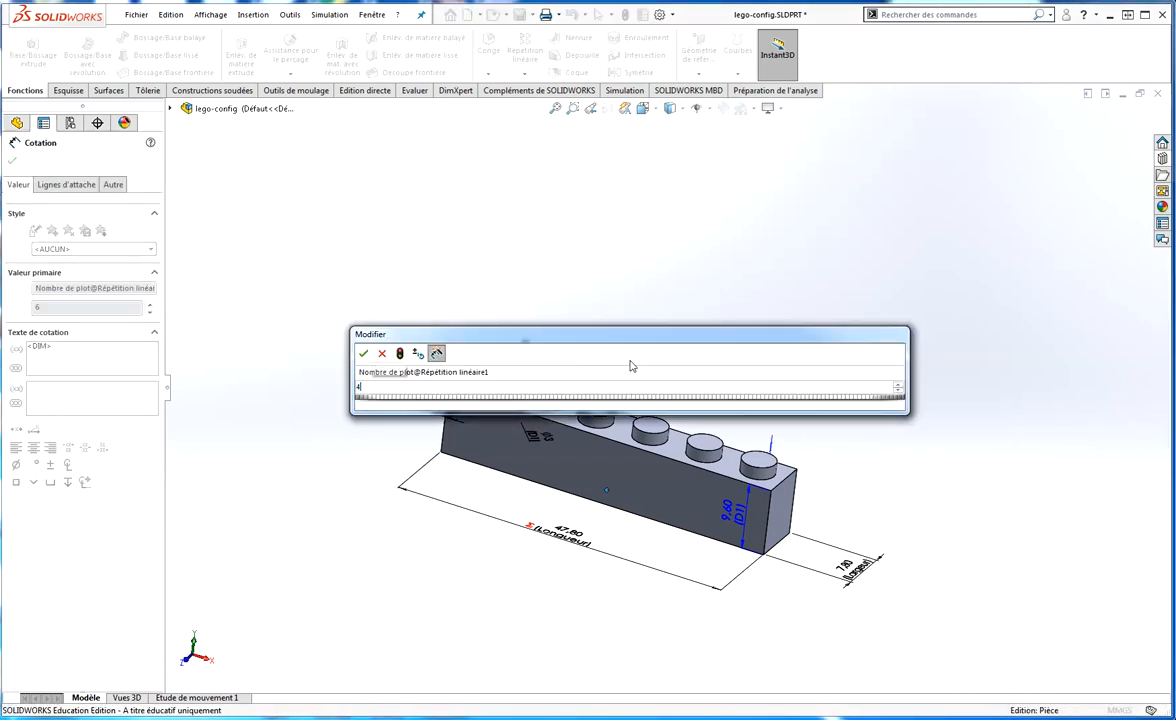
key(Return)
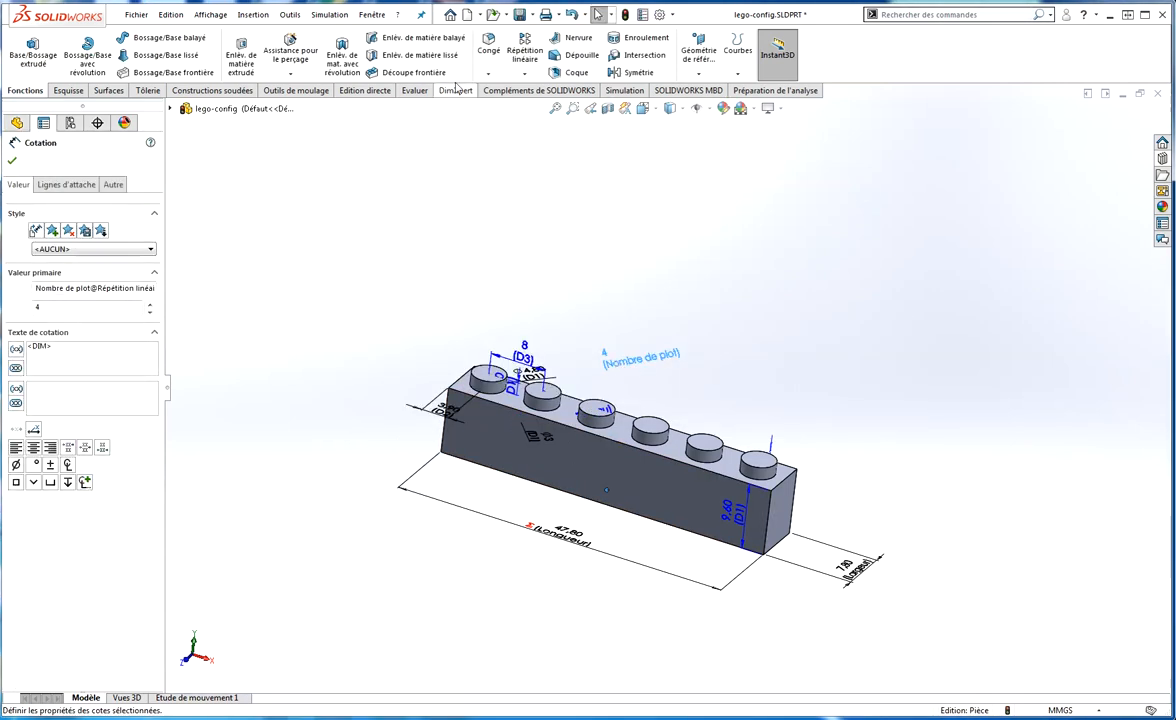
click(624, 15)
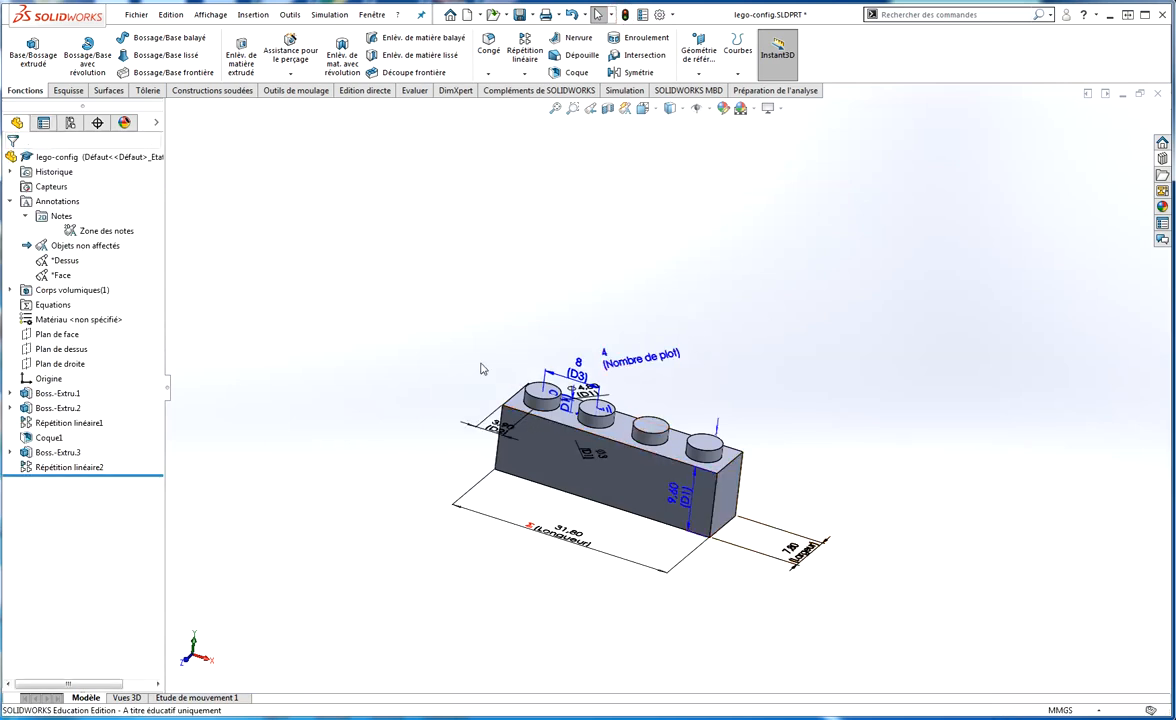
Step: Rename the part's default configuration as "4 plot"
click(70, 122)
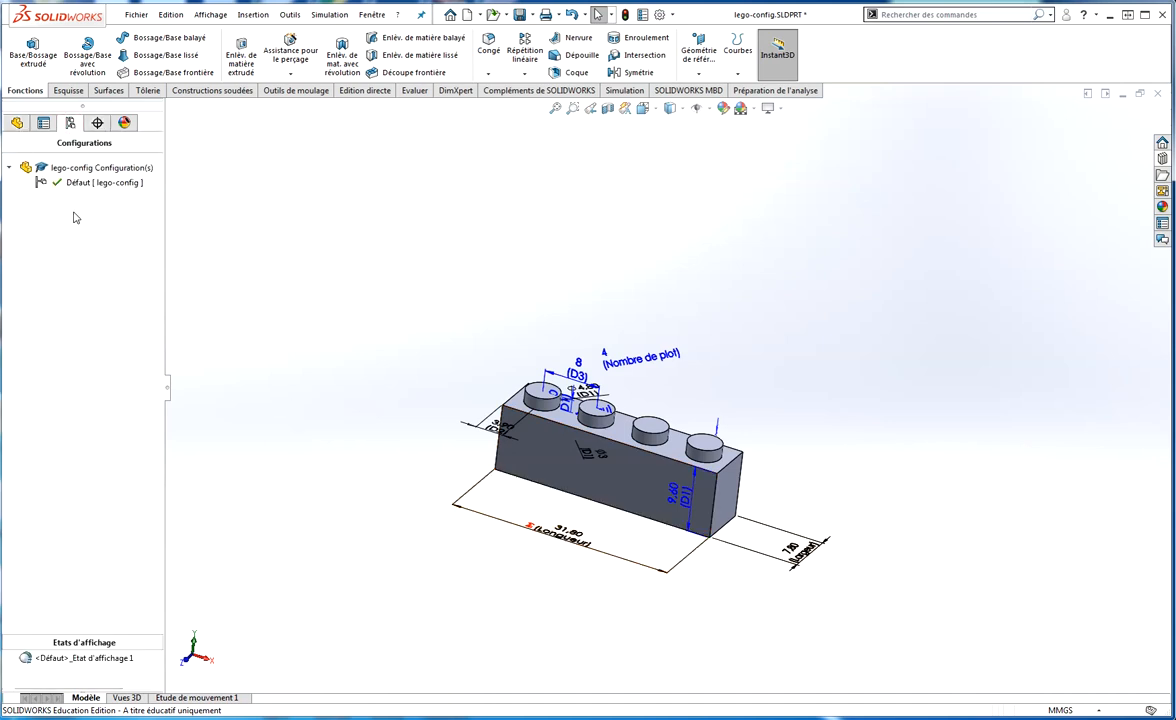
click(85, 183)
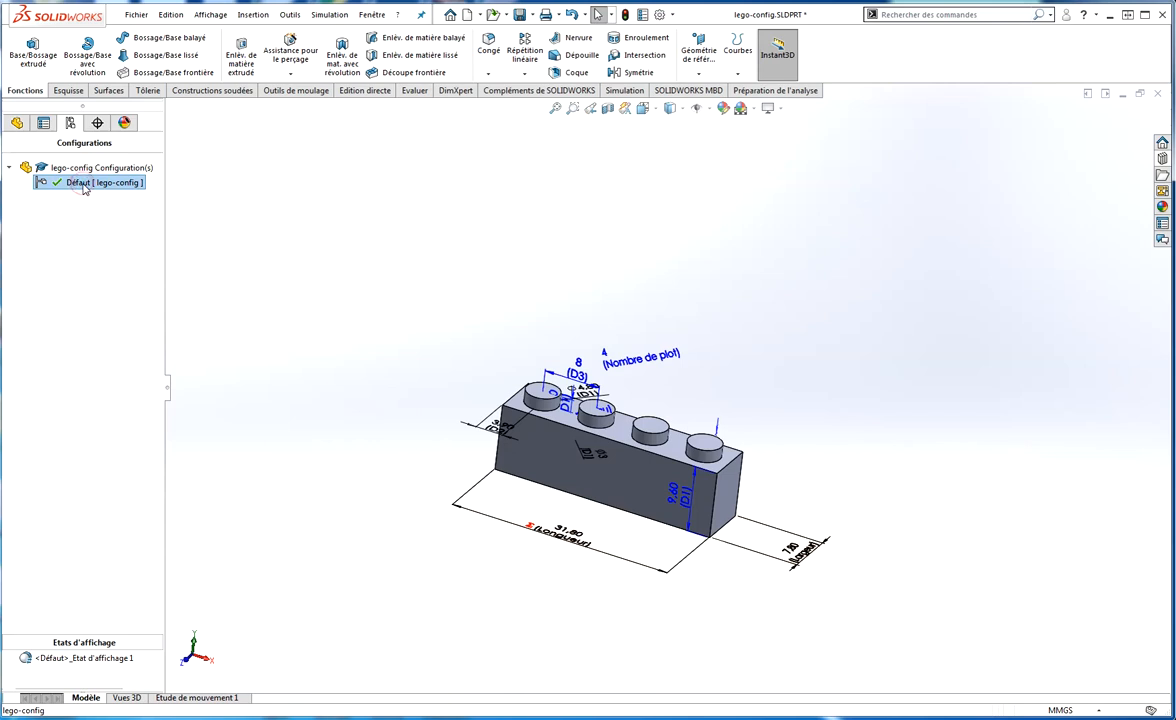
click(84, 183)
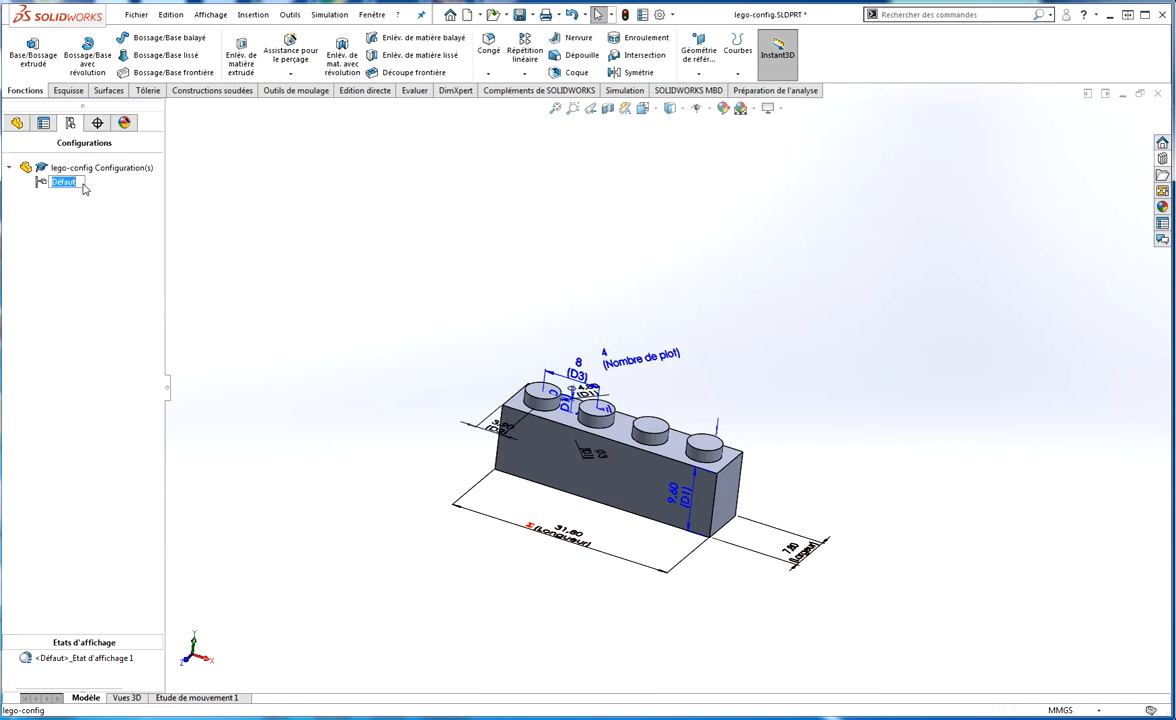
text(4 plot)
key(Return)
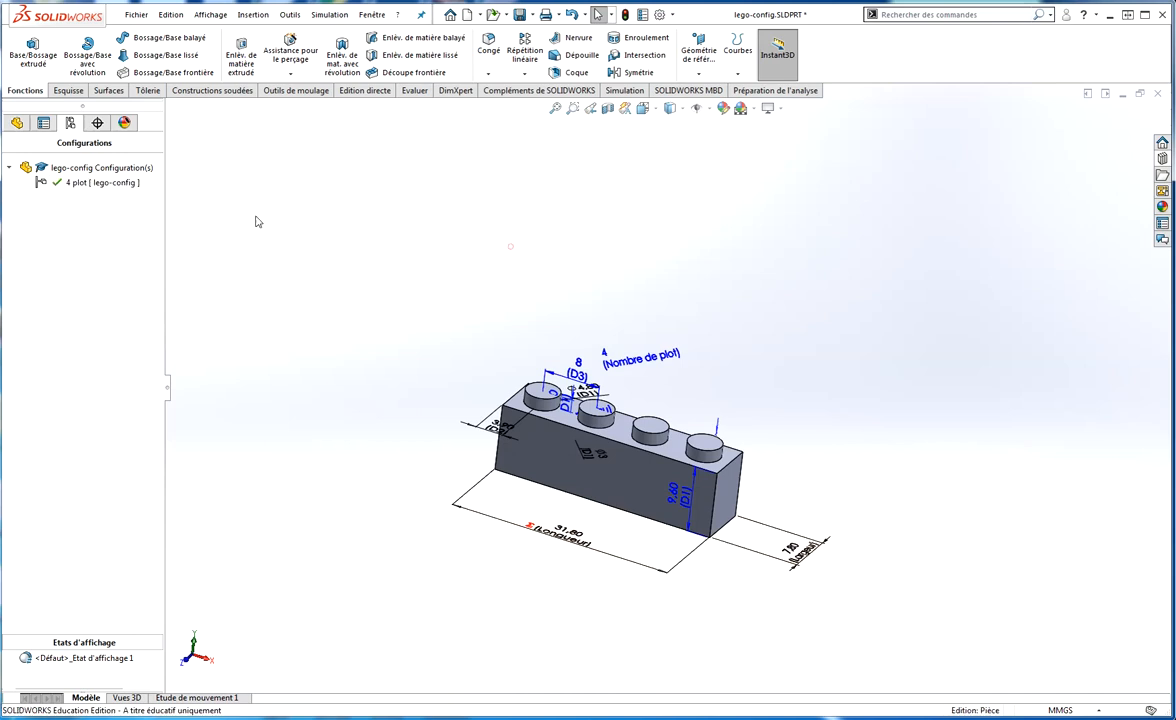
Step: Add a new configuration named "6 plot" to the lego-config part
right_click(72, 174)
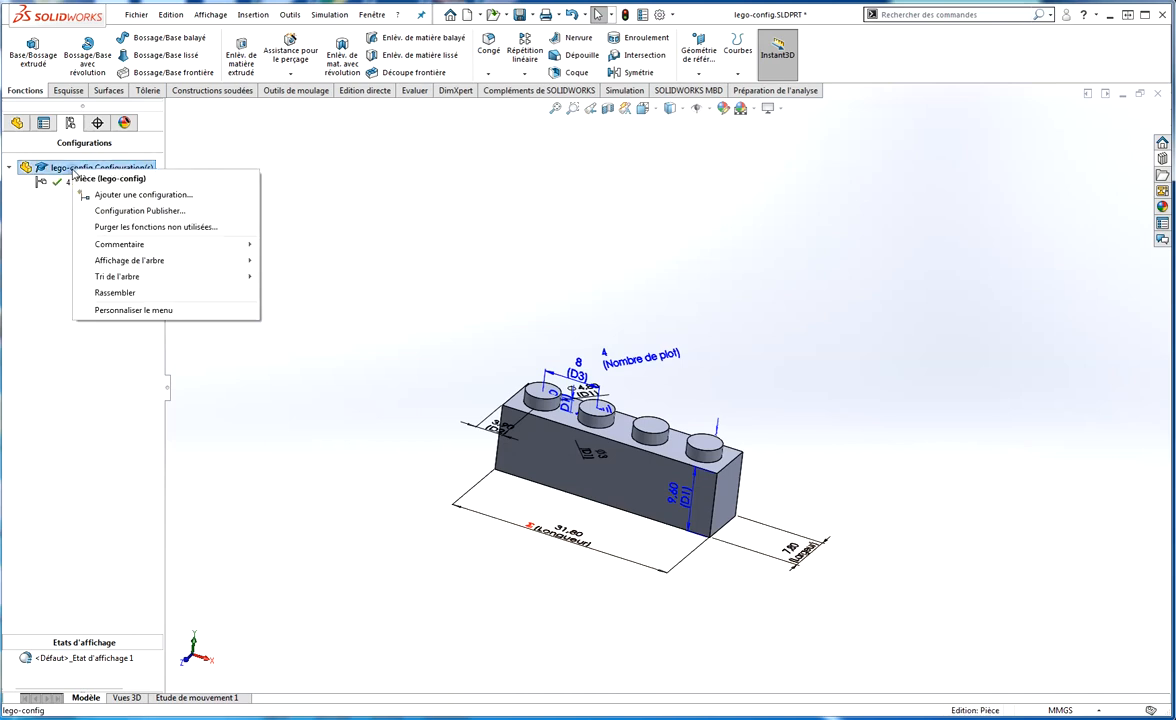
click(135, 194)
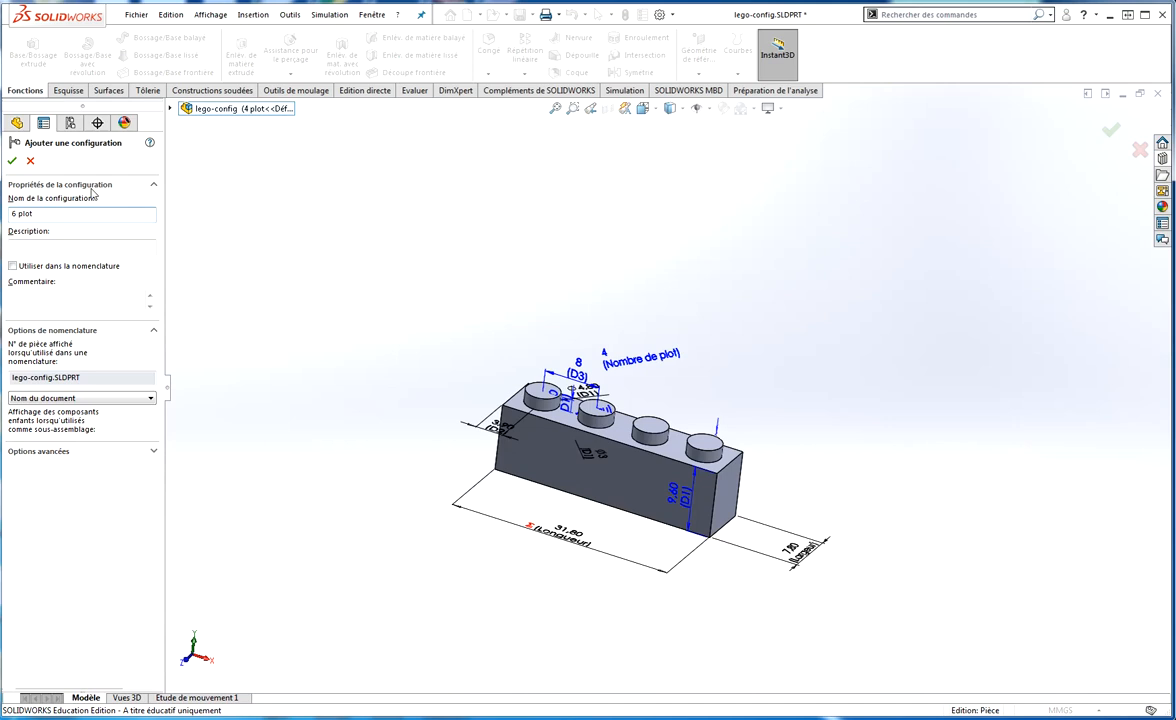
click(12, 160)
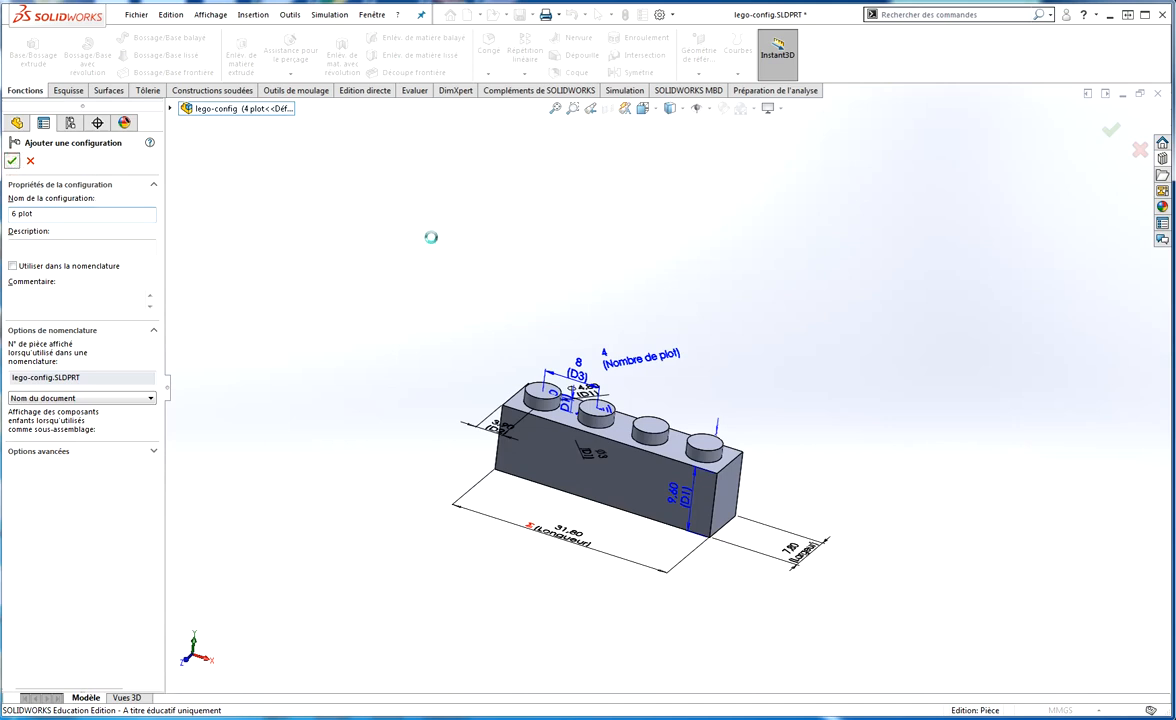
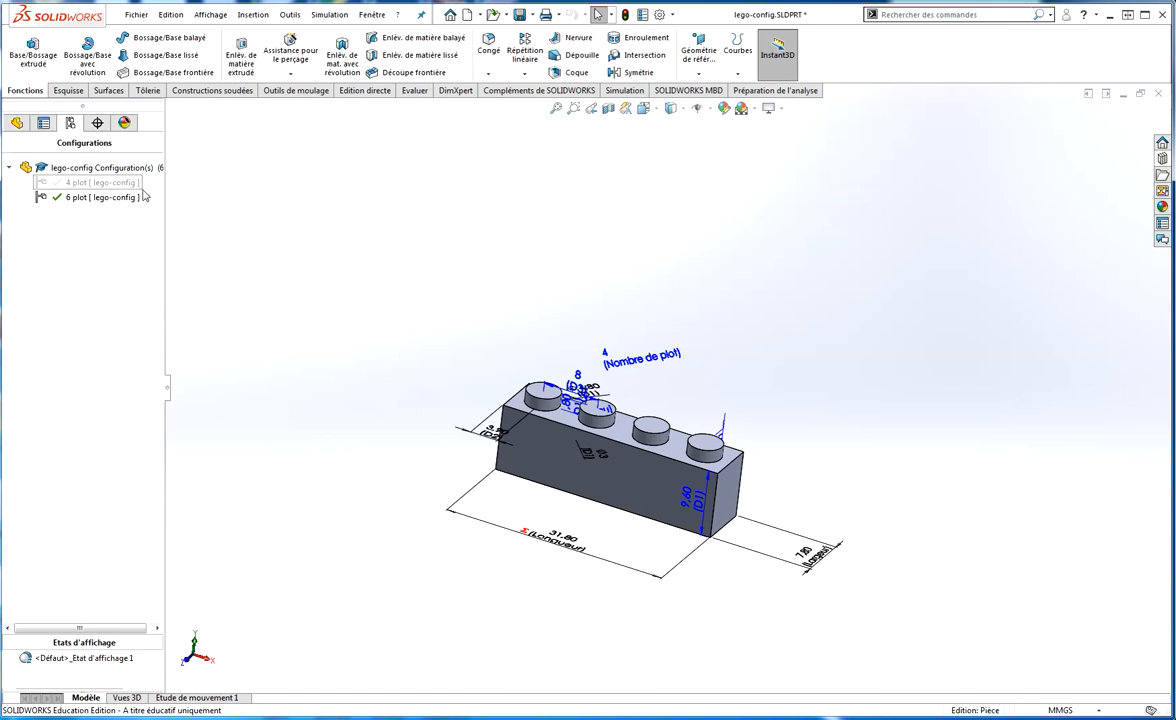
Step: Open the configuration table for the Répétition linéaire1 feature and include its "Nombre de plot" parameter as a column
click(17, 122)
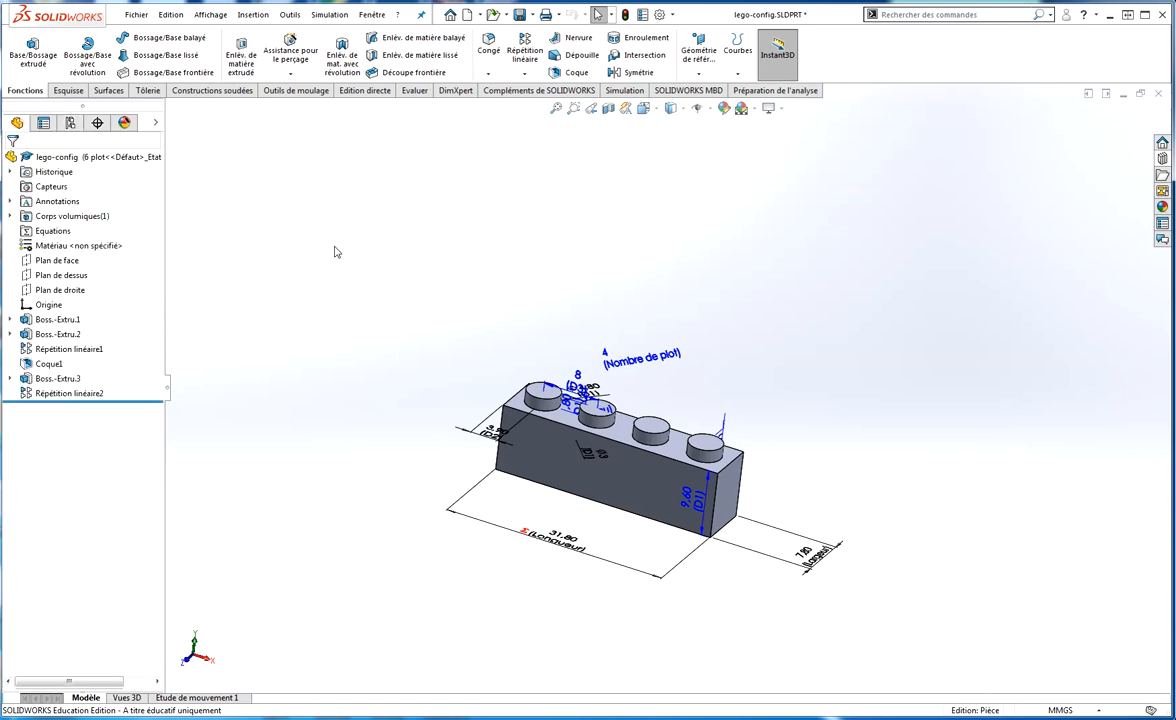
click(68, 349)
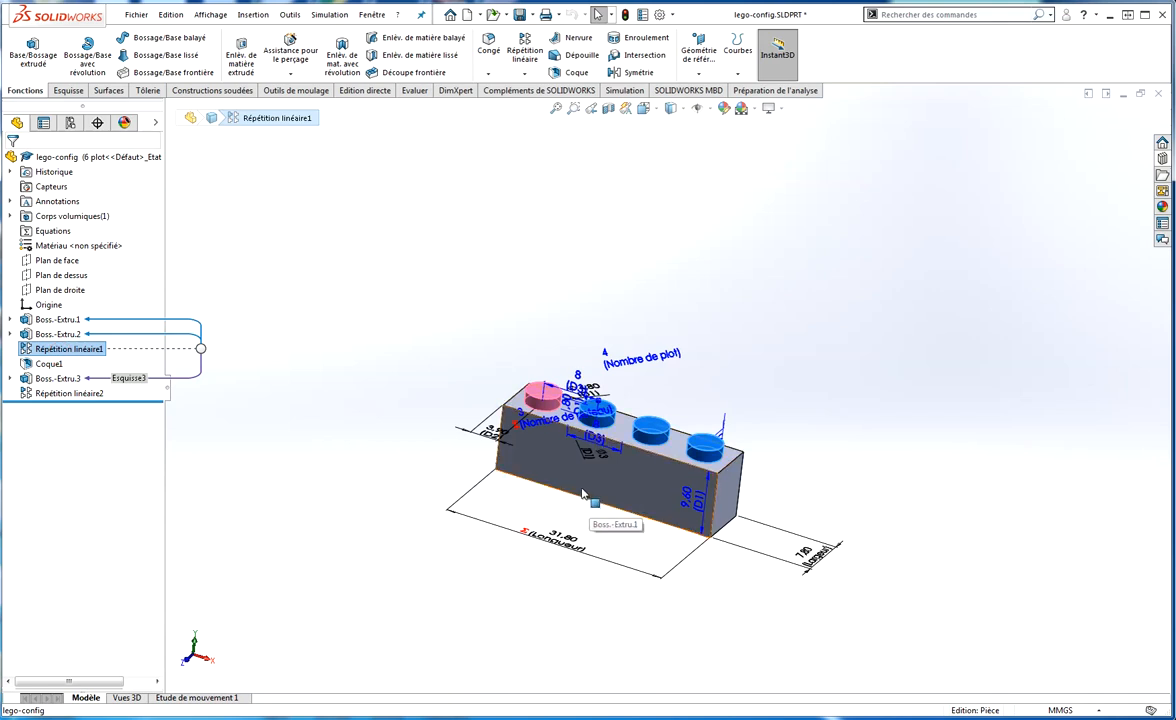
click(364, 343)
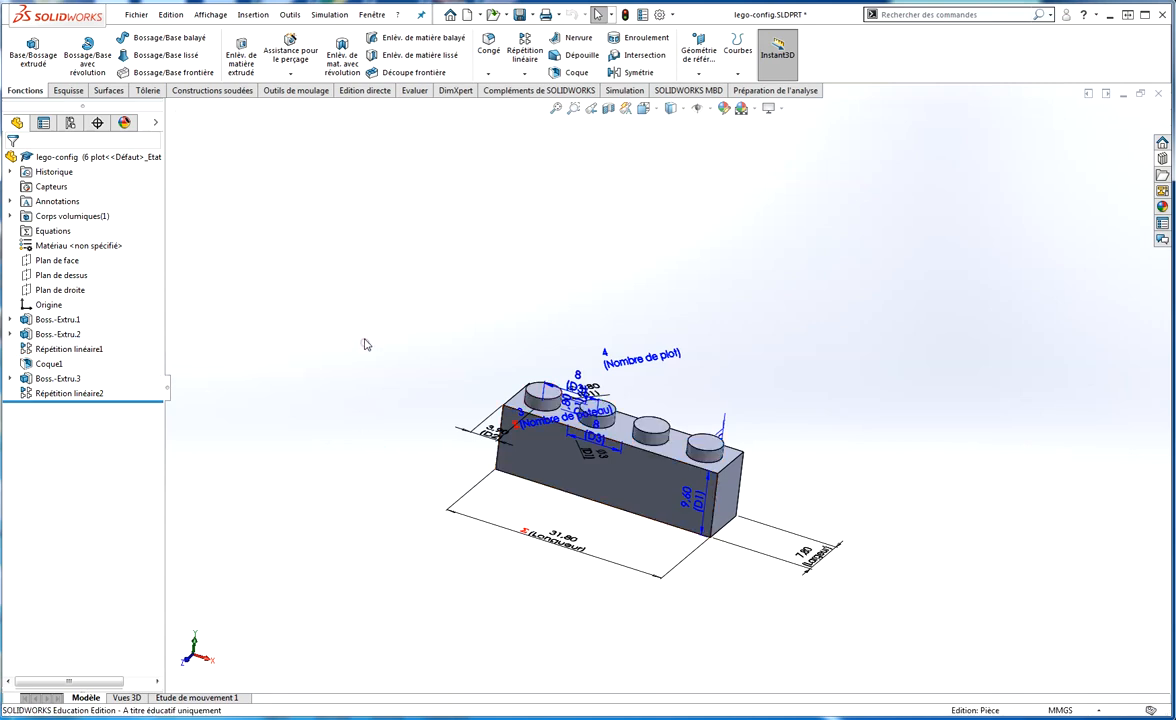
click(52, 349)
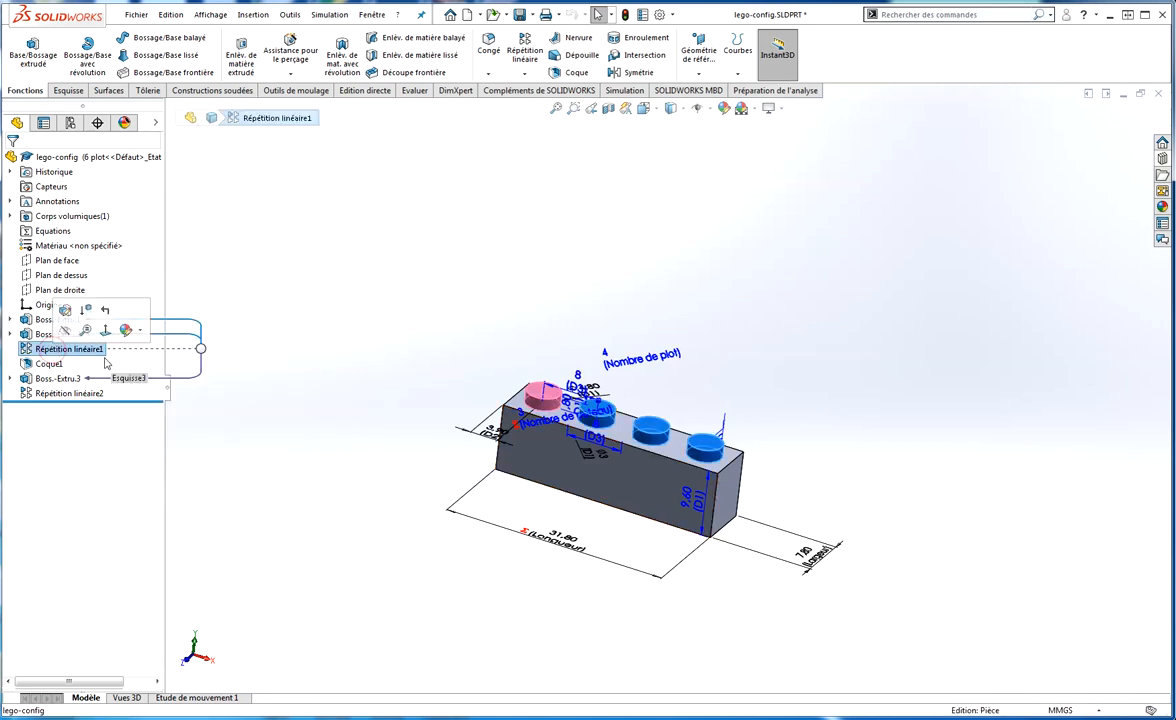
click(99, 364)
click(66, 349)
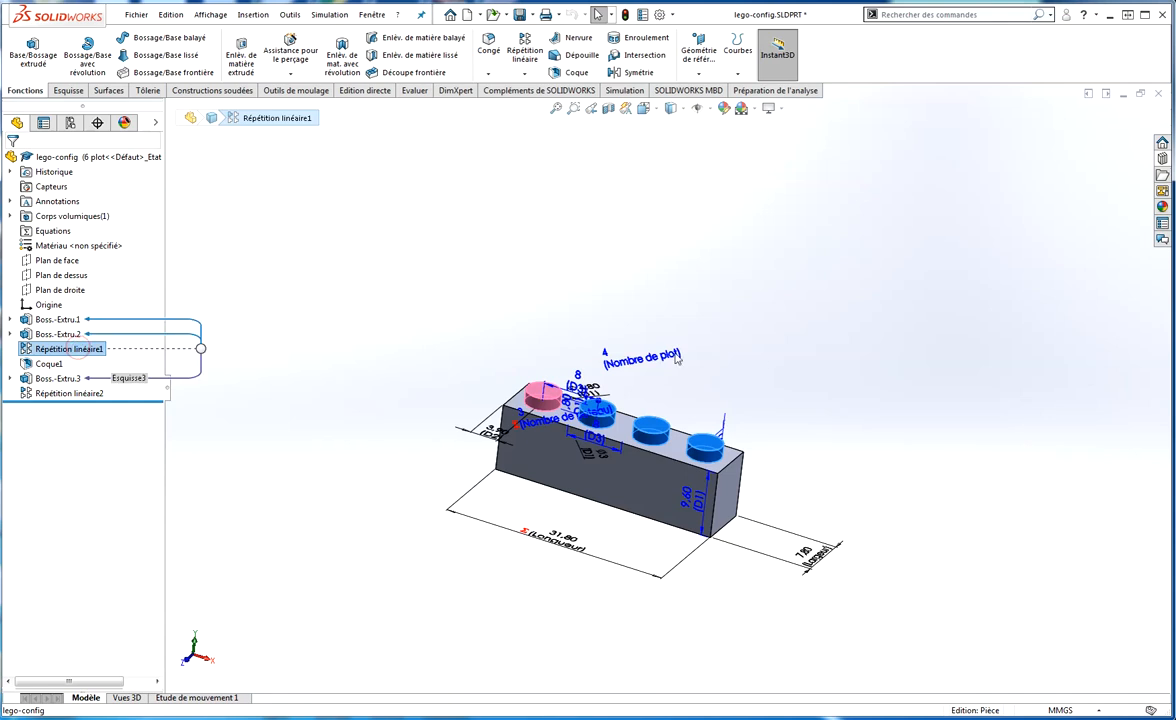
right_click(86, 350)
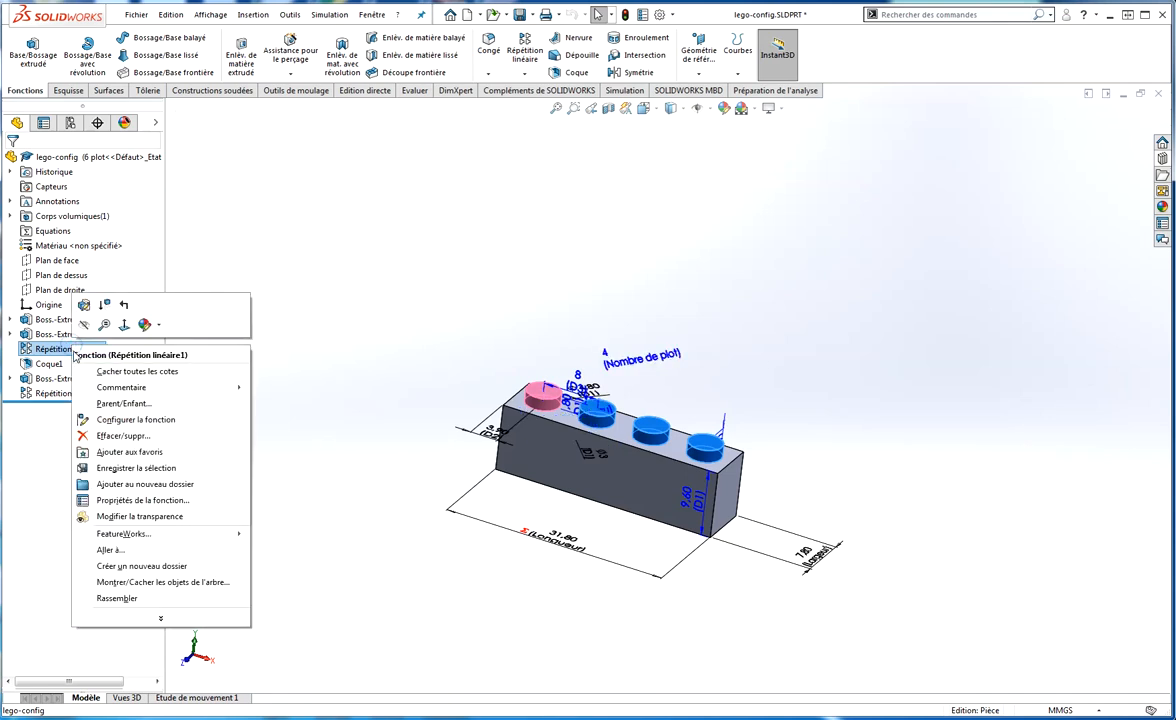
click(117, 424)
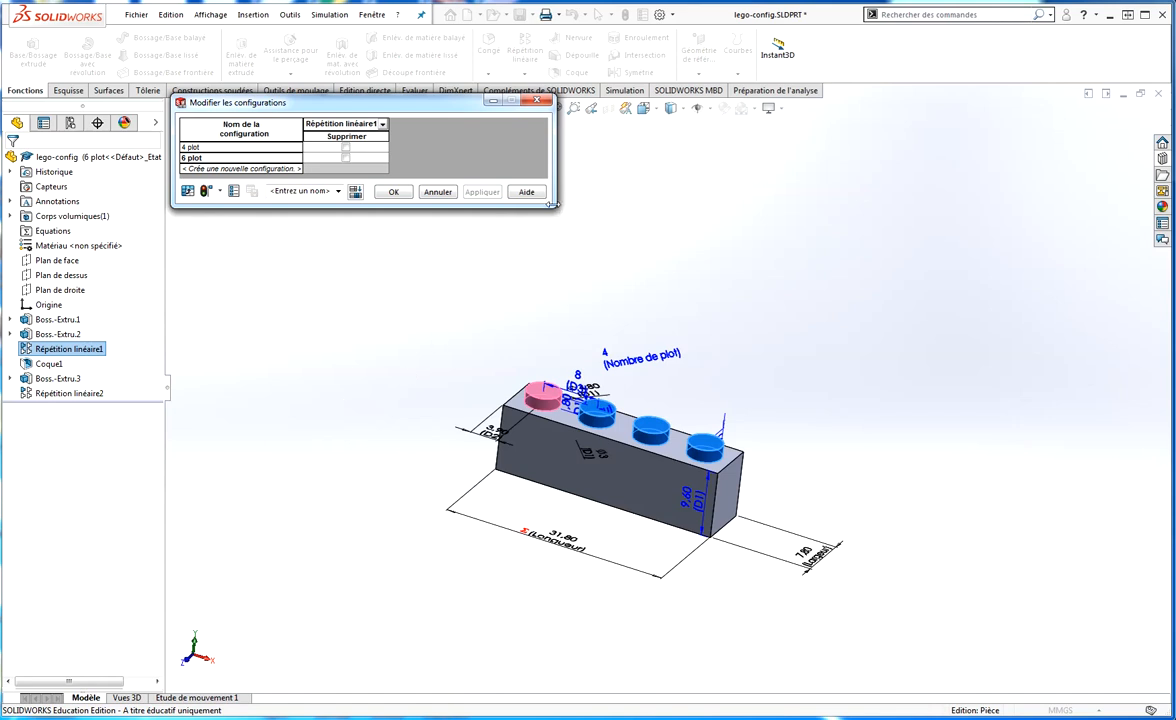
drag(555, 205, 892, 242)
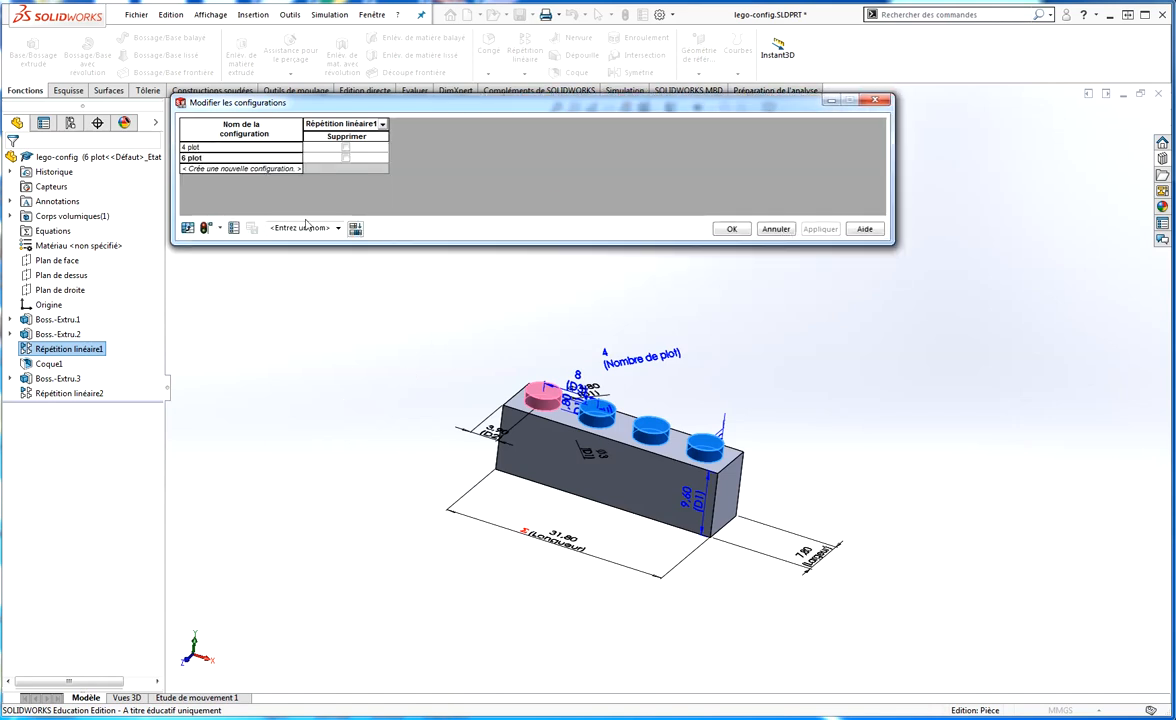
click(383, 124)
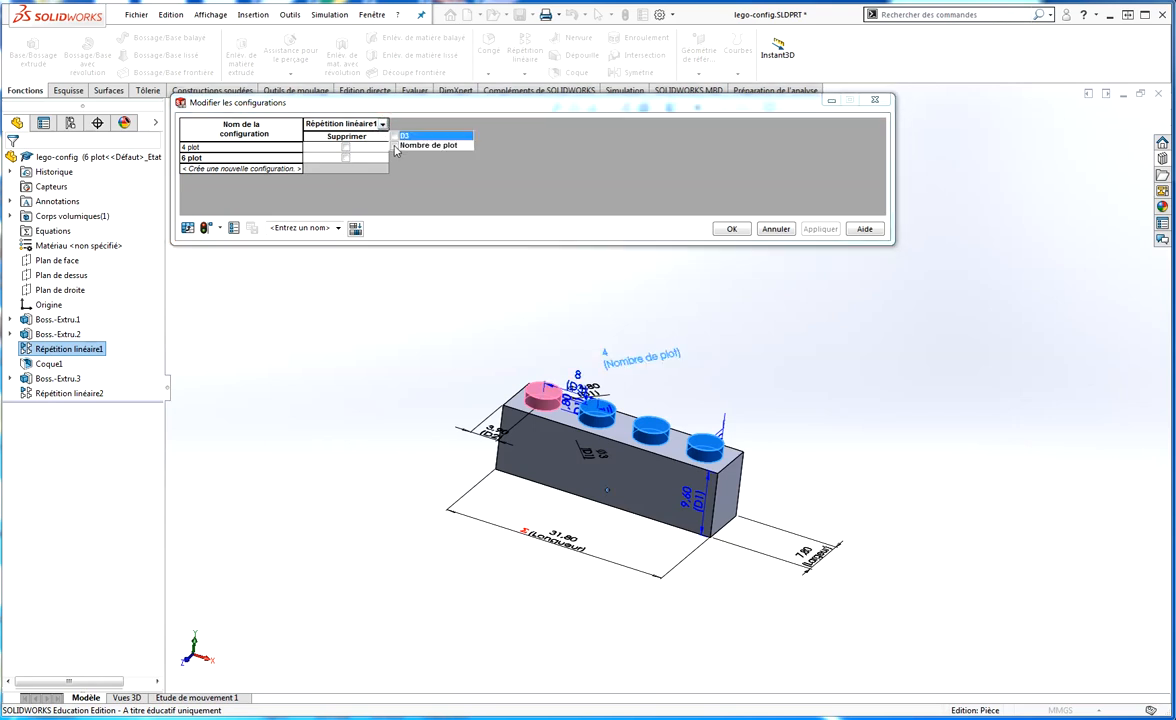
click(430, 146)
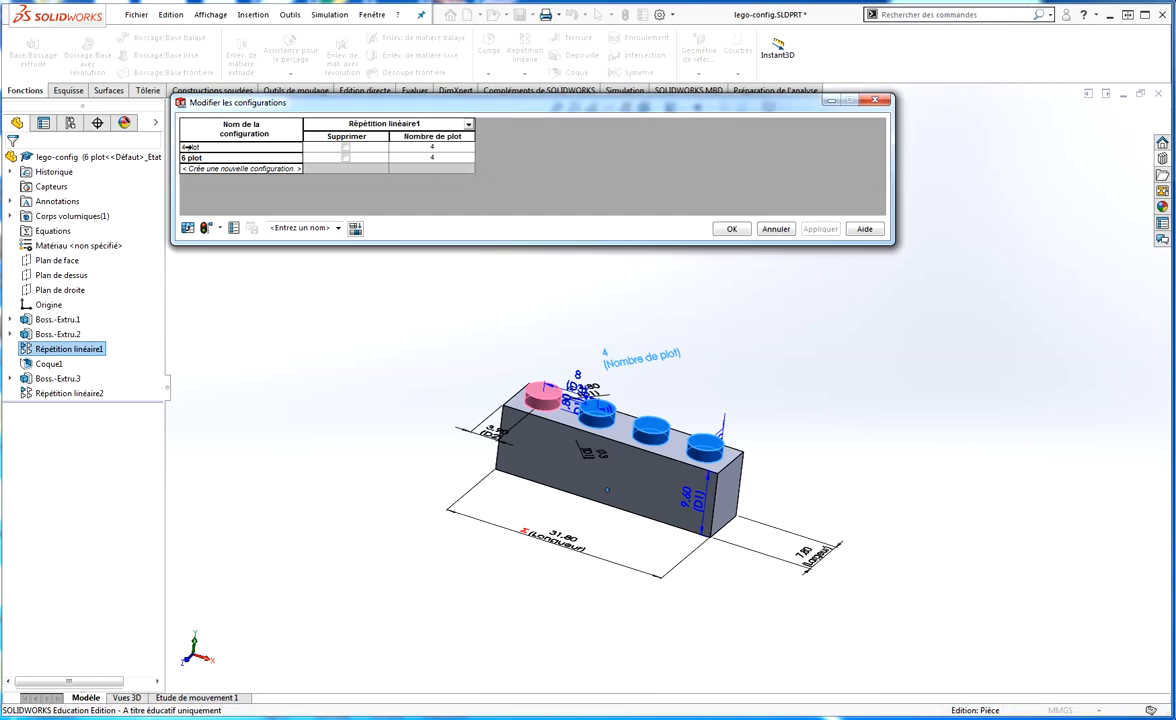
Step: Set "Nombre de plot" to 6 for the "6 plot" configuration and apply the table changes
click(428, 158)
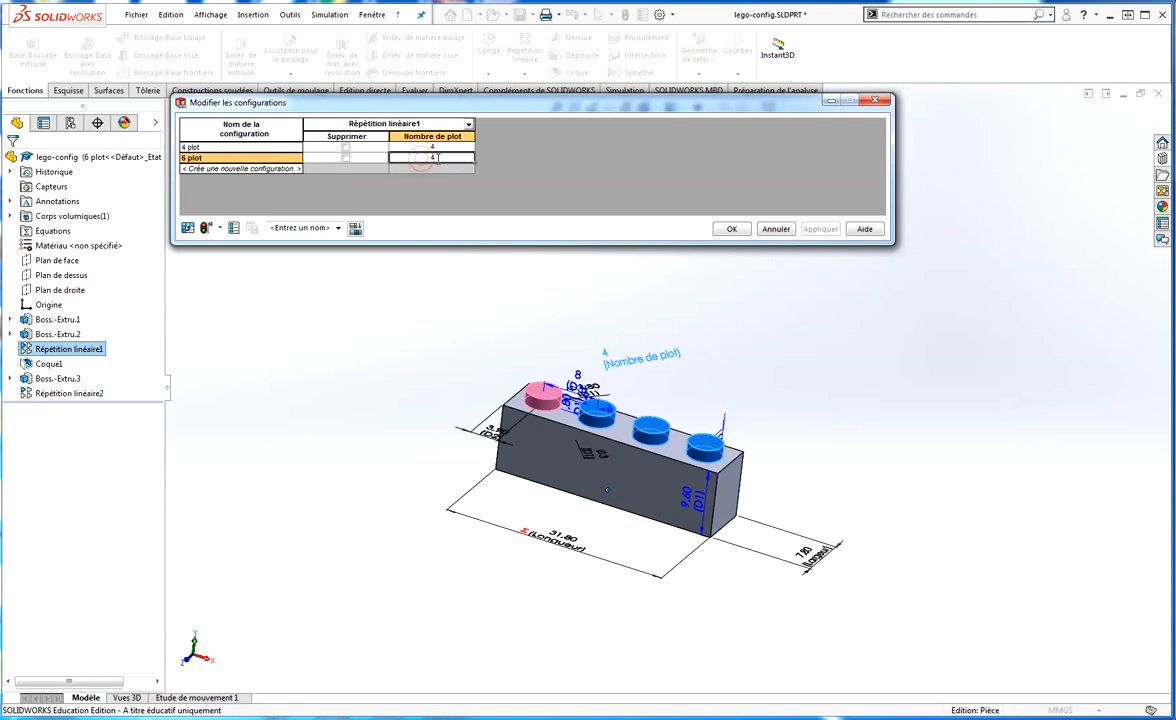
double_click(421, 157)
click(410, 147)
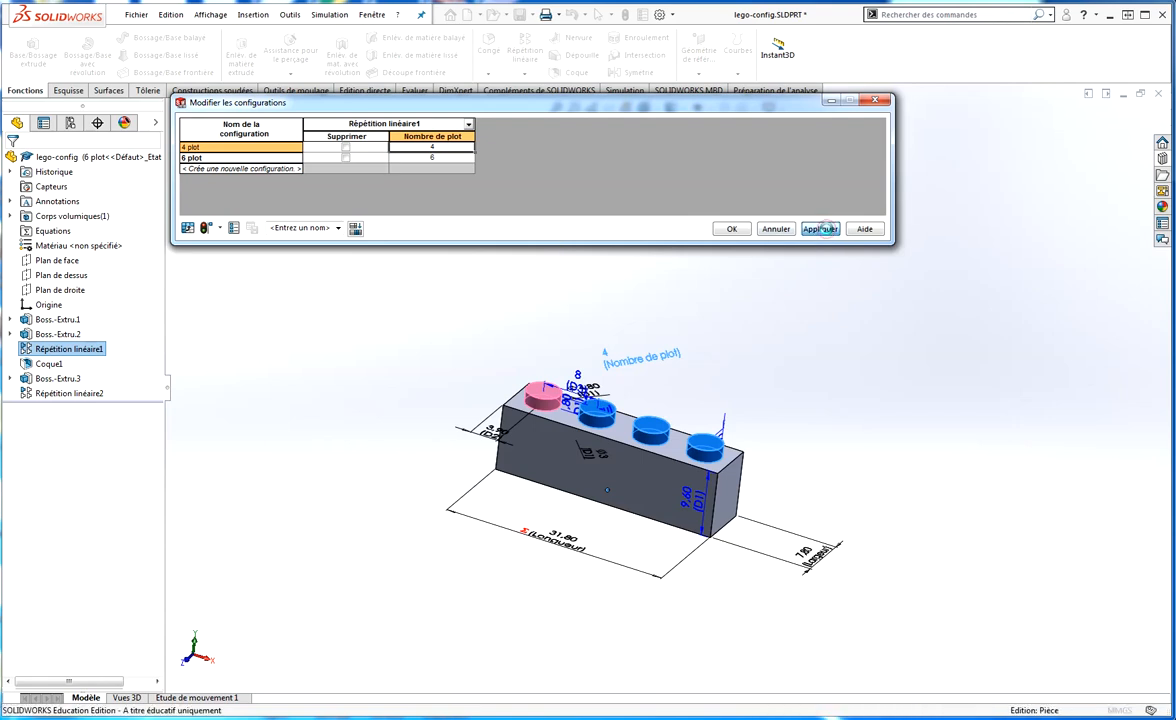
click(819, 229)
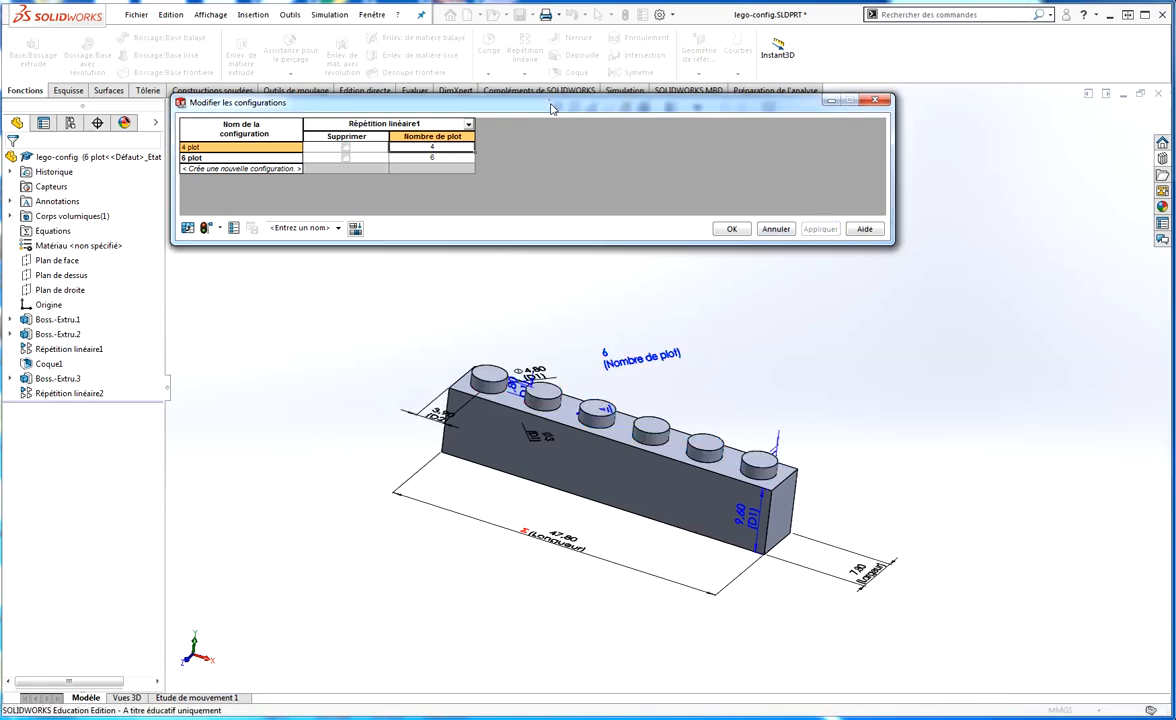
Step: Name the configuration table "nombre plot" and accept it
drag(549, 102, 599, 134)
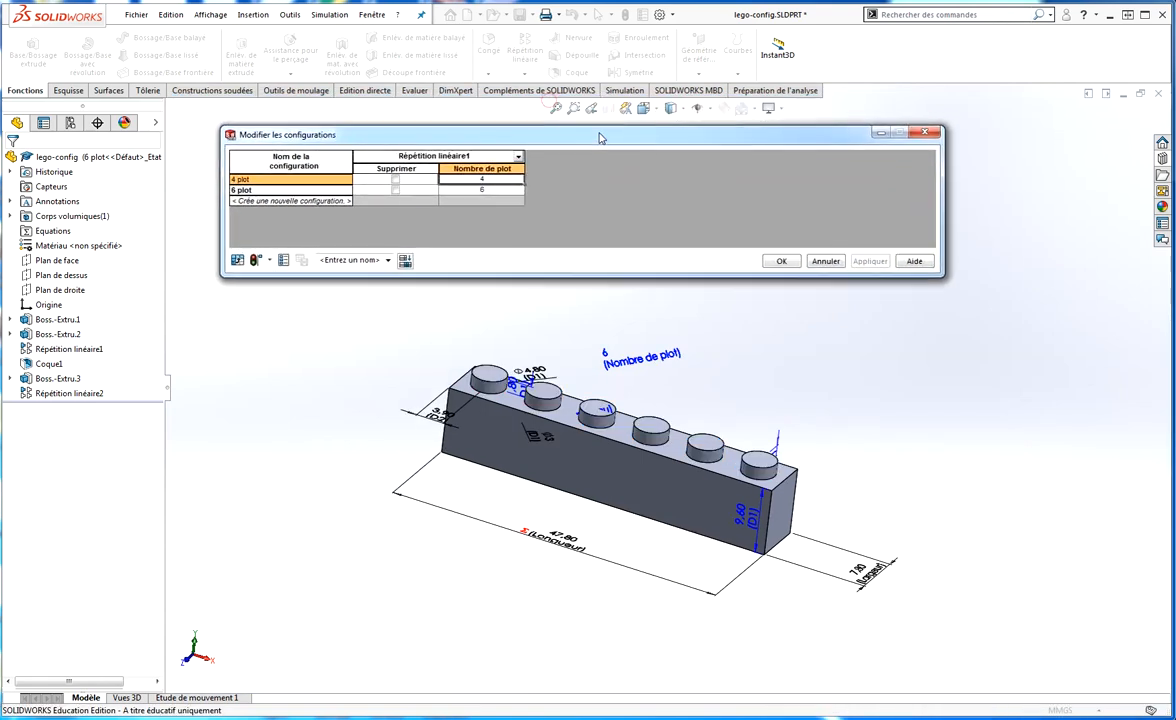
click(357, 260)
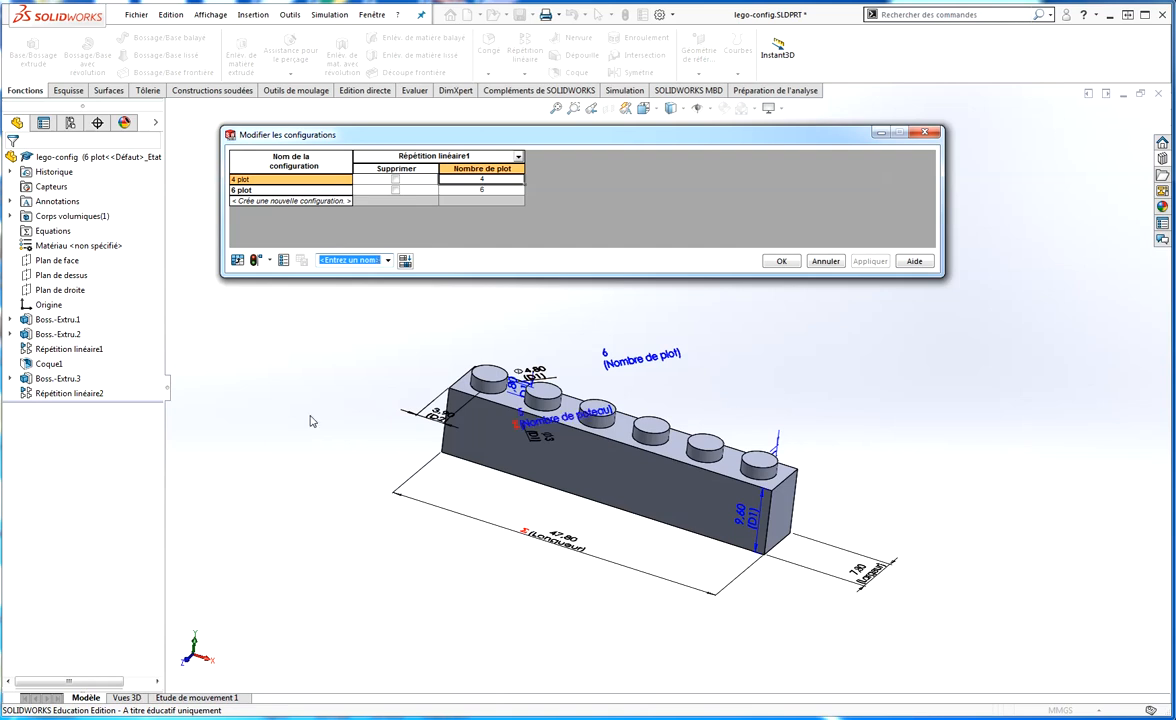
mouse_move(42, 355)
text(mbre plot)
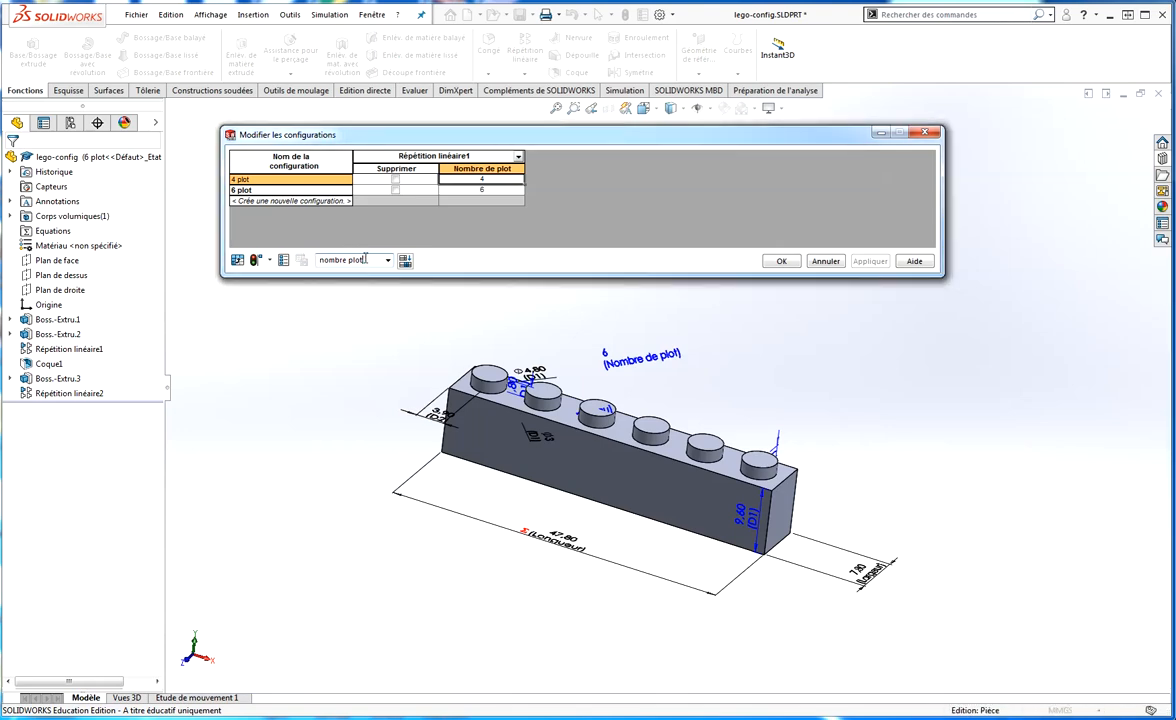
click(777, 261)
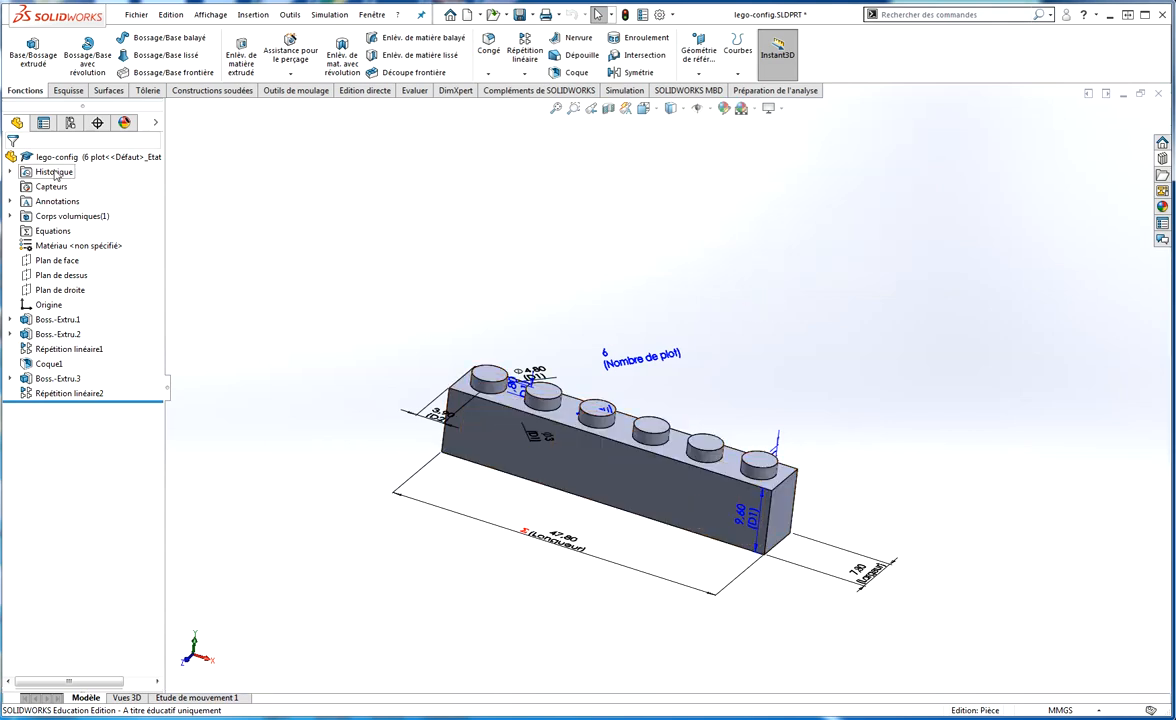
Step: Expand the part's configuration tables, then activate the "4 plot" and "6 plot" configurations in turn to check the brick
click(70, 123)
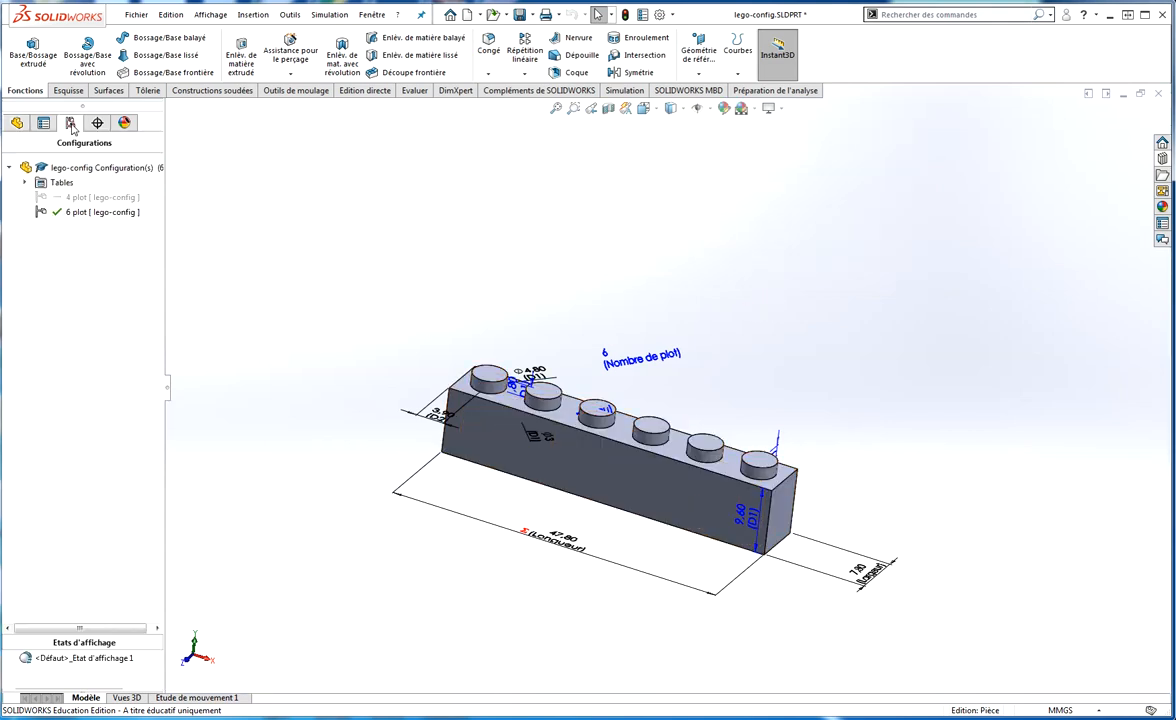
click(24, 183)
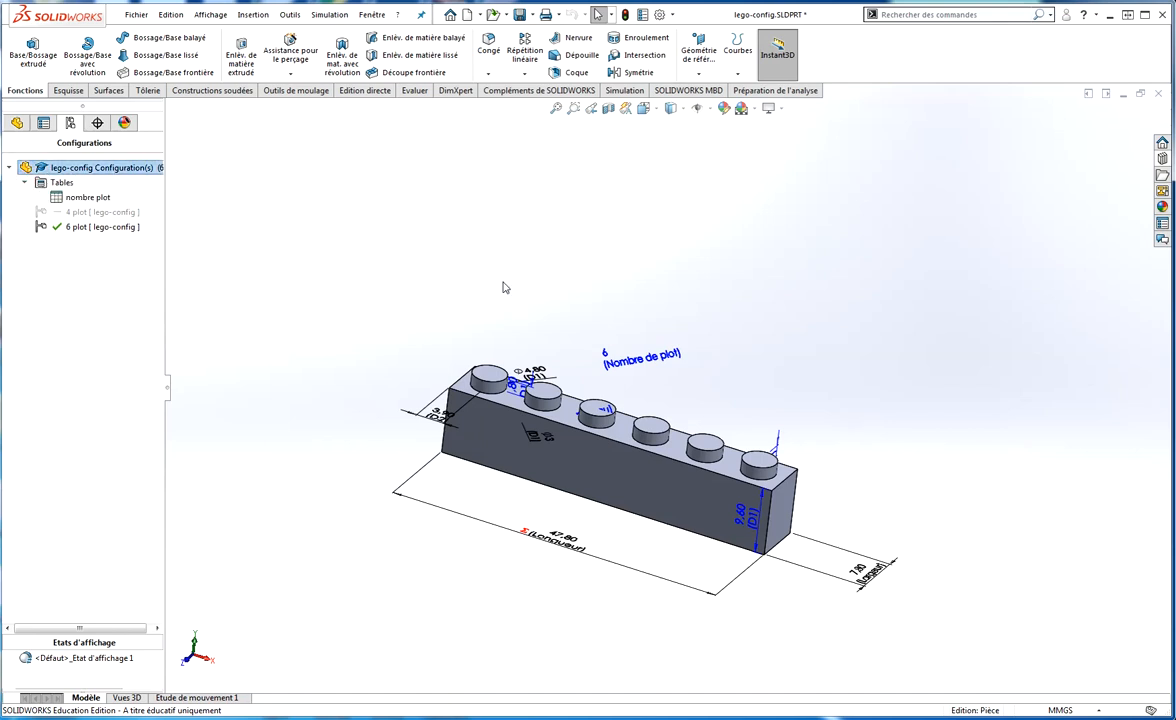
click(82, 199)
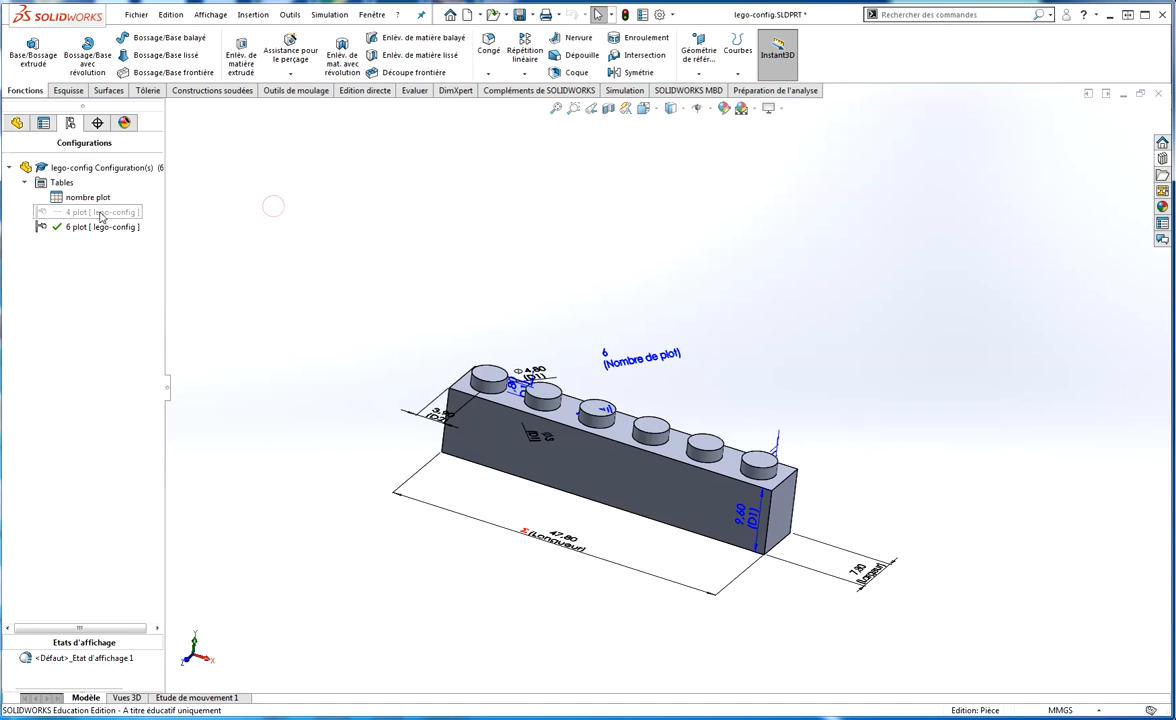
click(100, 212)
double_click(100, 212)
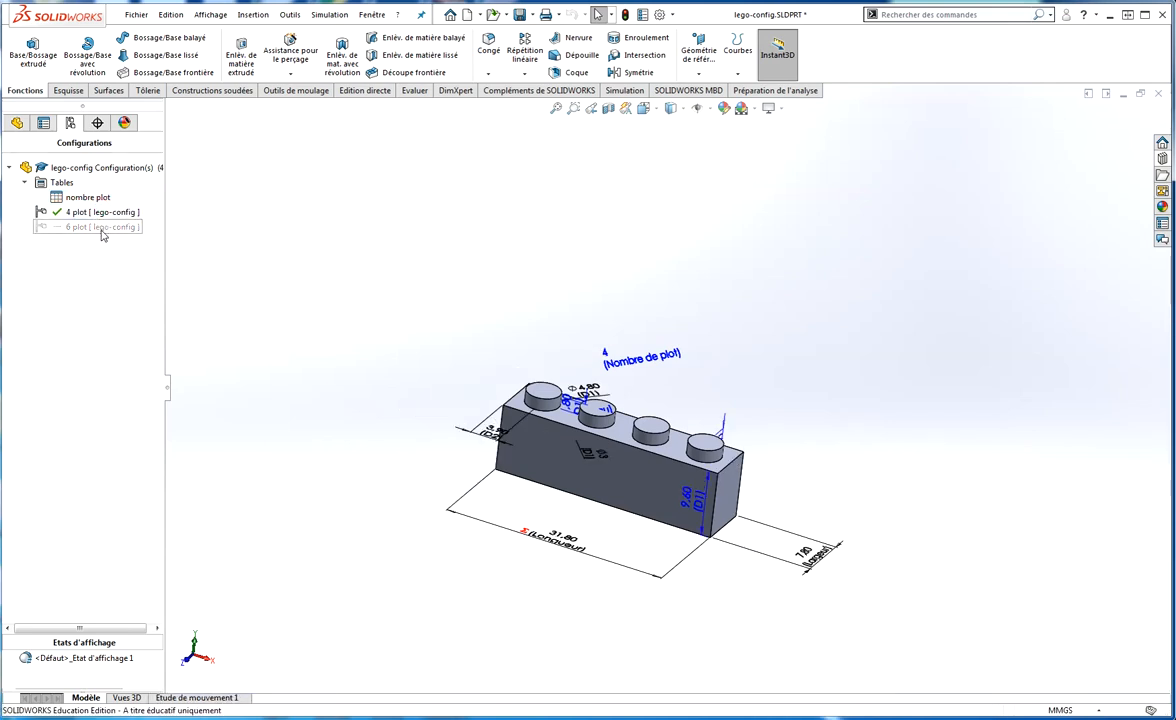
double_click(101, 228)
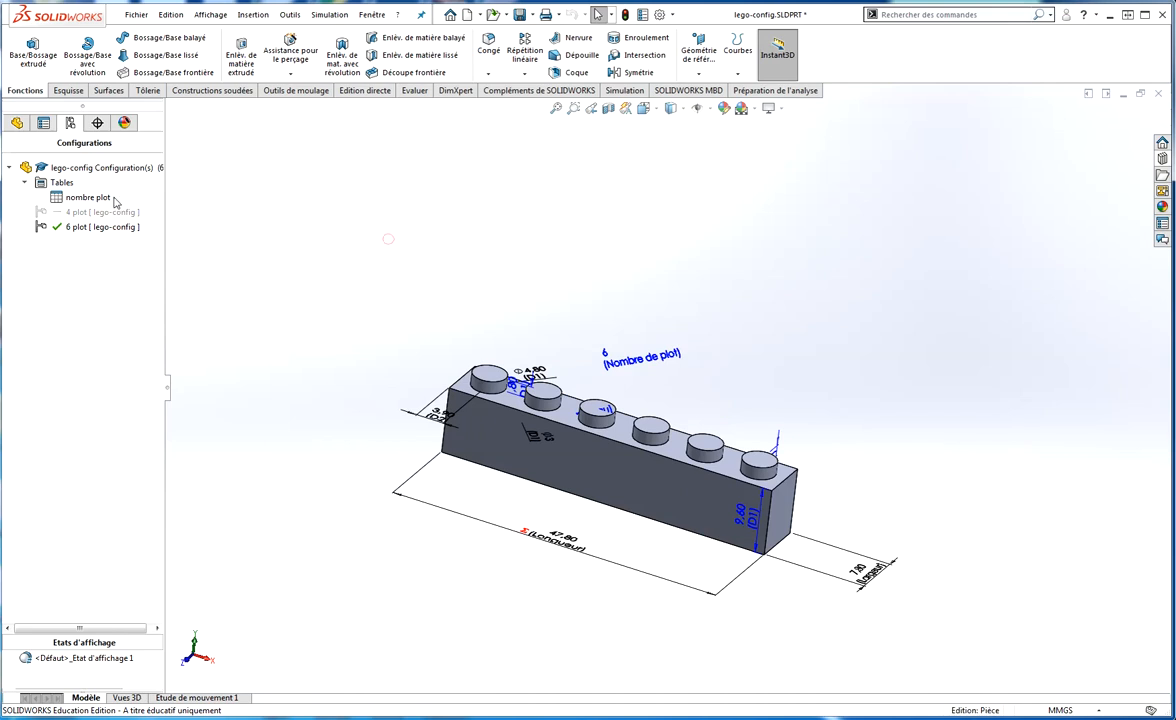
click(16, 124)
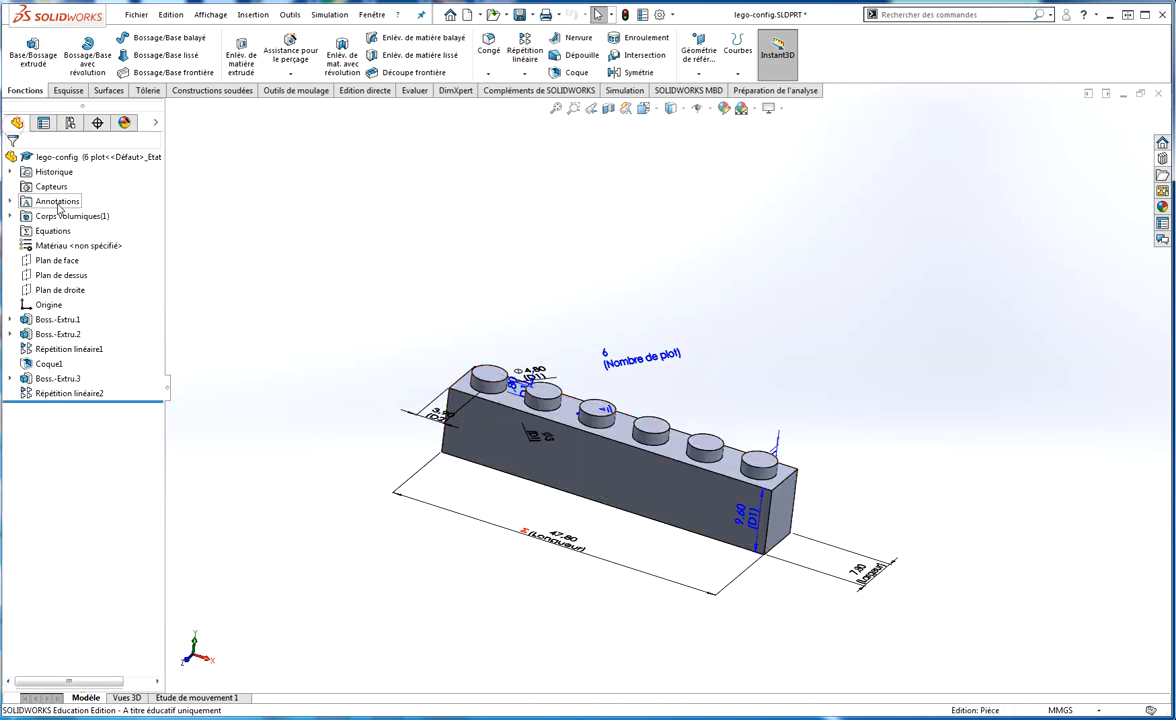
Step: Expand the part's annotations and turn off the display of feature dimensions on the brick
click(11, 201)
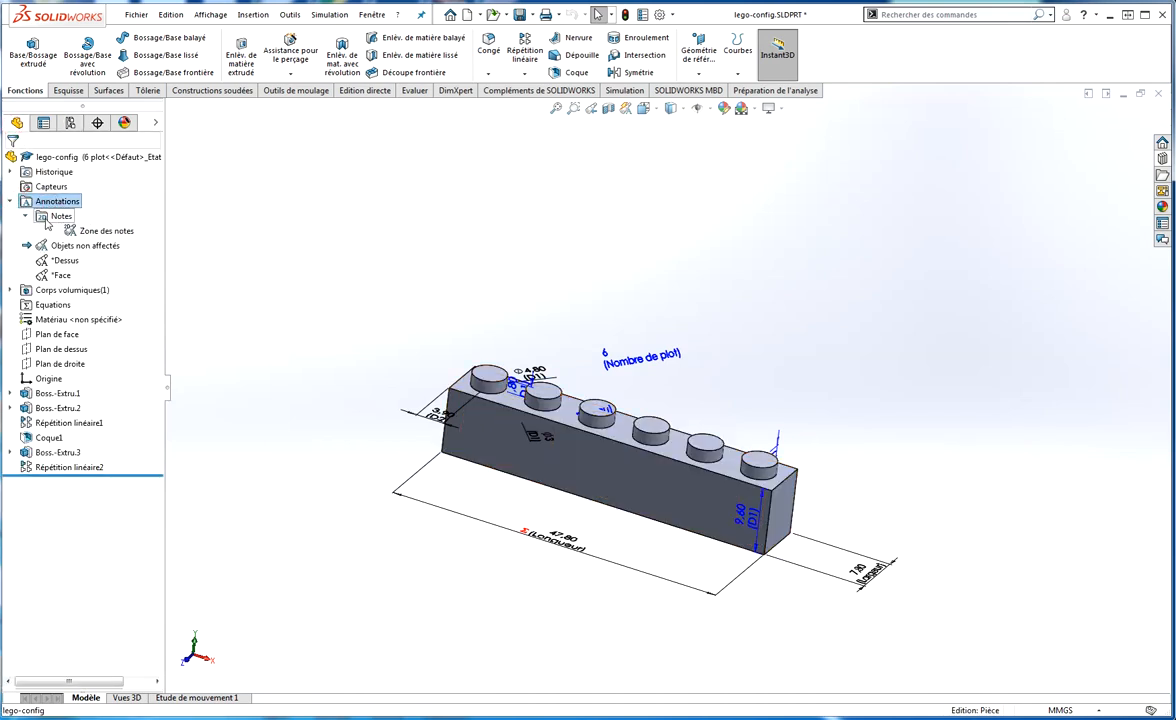
right_click(55, 203)
click(96, 248)
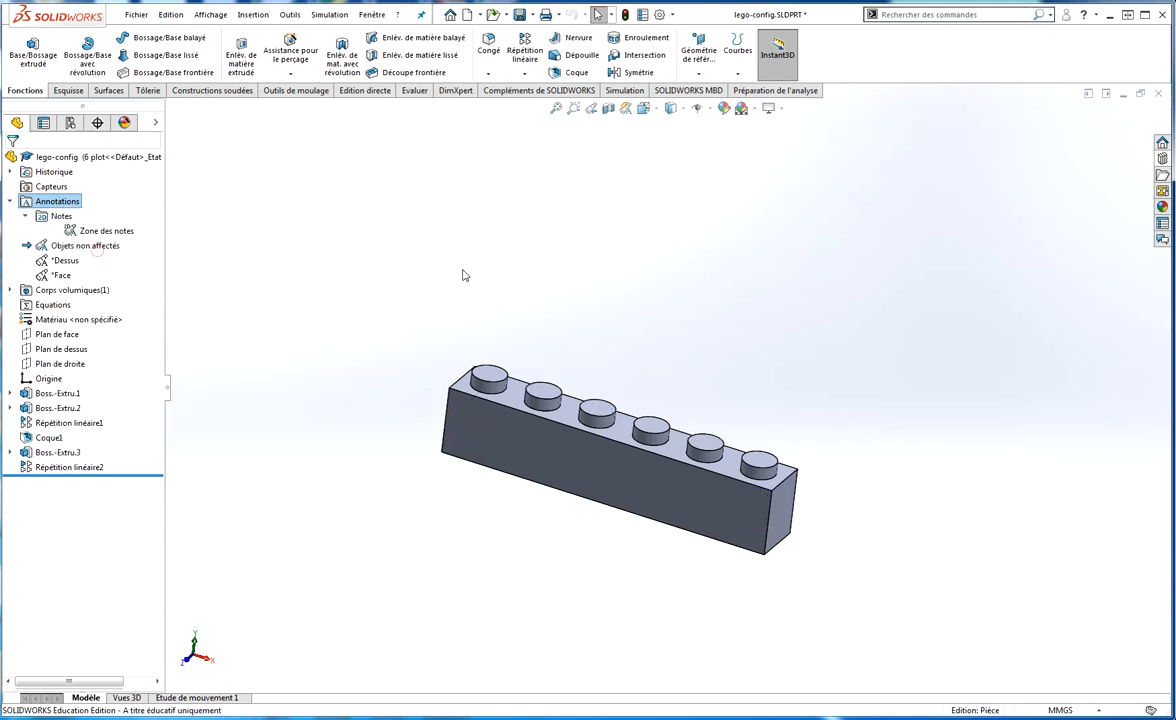
click(470, 262)
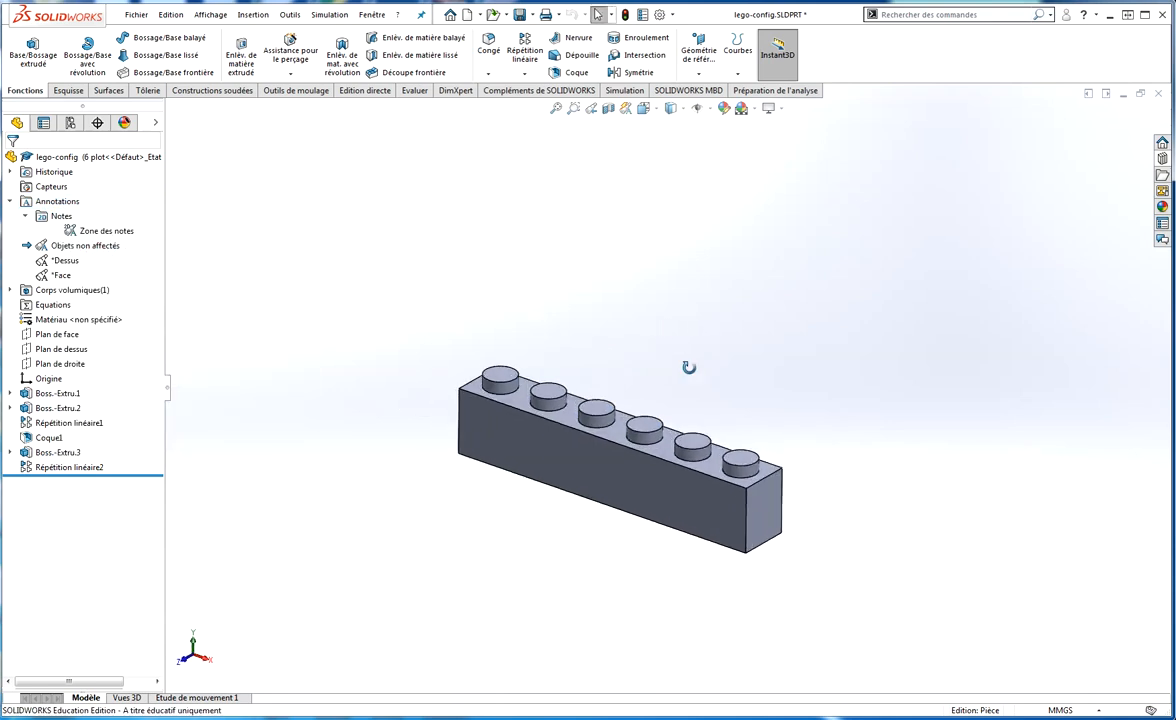
scroll(690, 450, down, 5)
scroll(350, 315, down, 1)
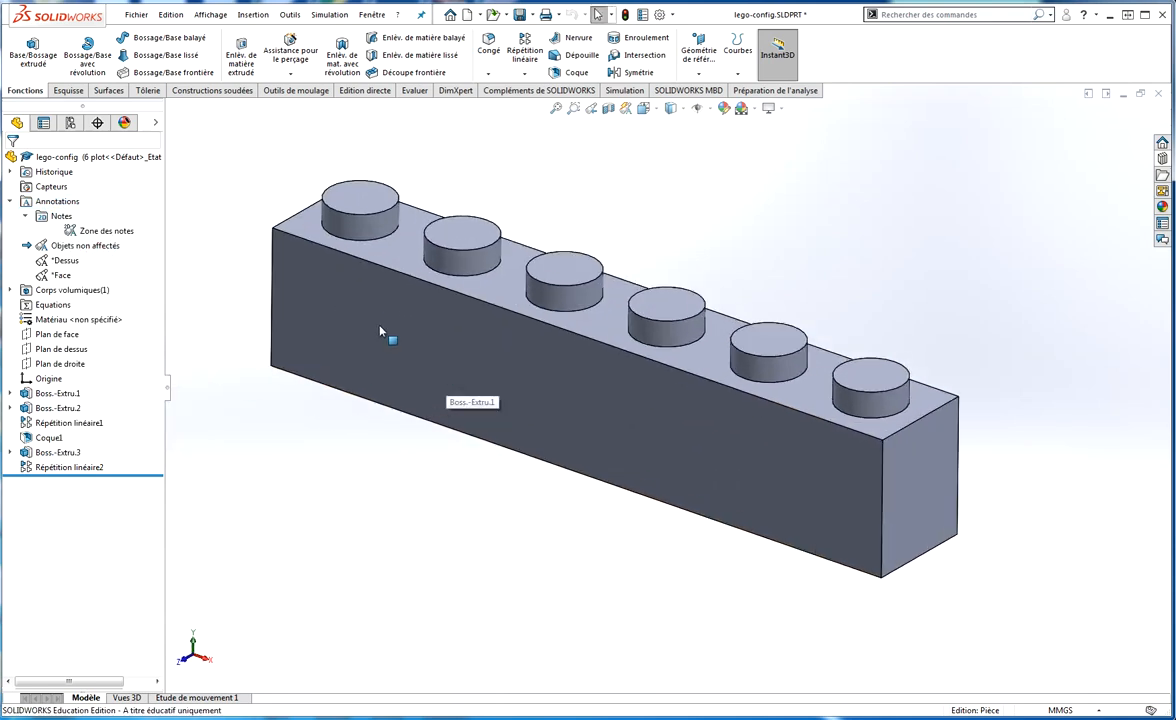
scroll(390, 330, up, 2)
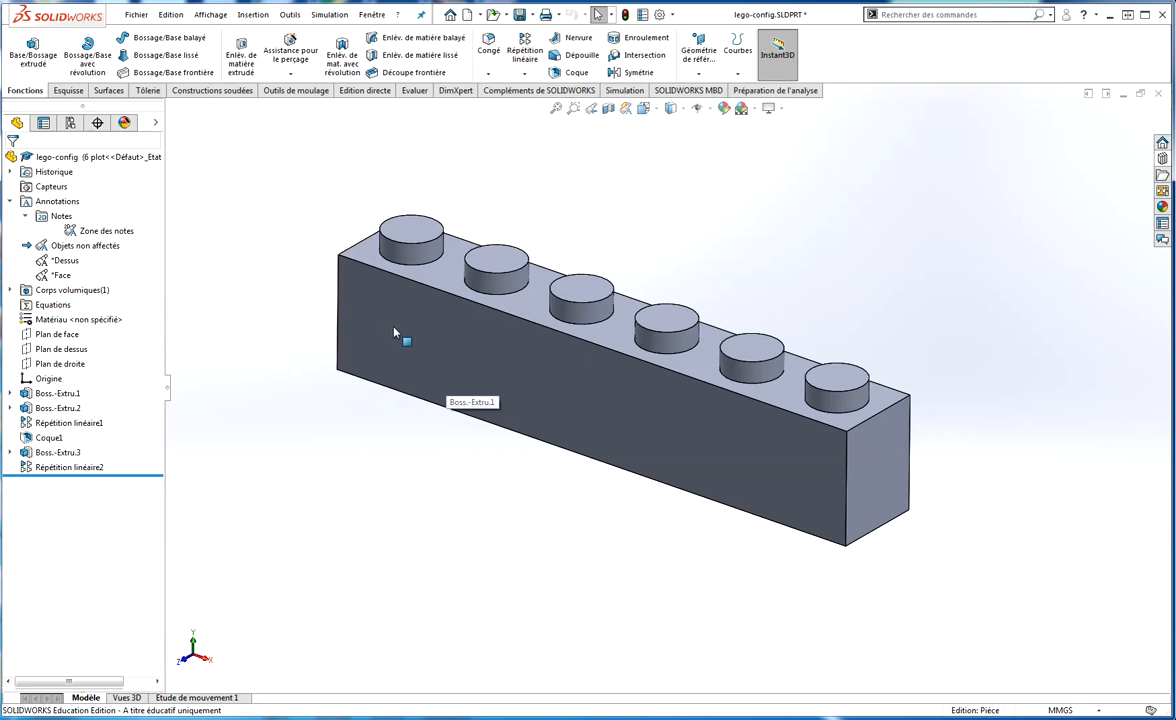
Step: Reopen the "nombre plot" configuration table and create a new configuration named "8 plot"
click(70, 122)
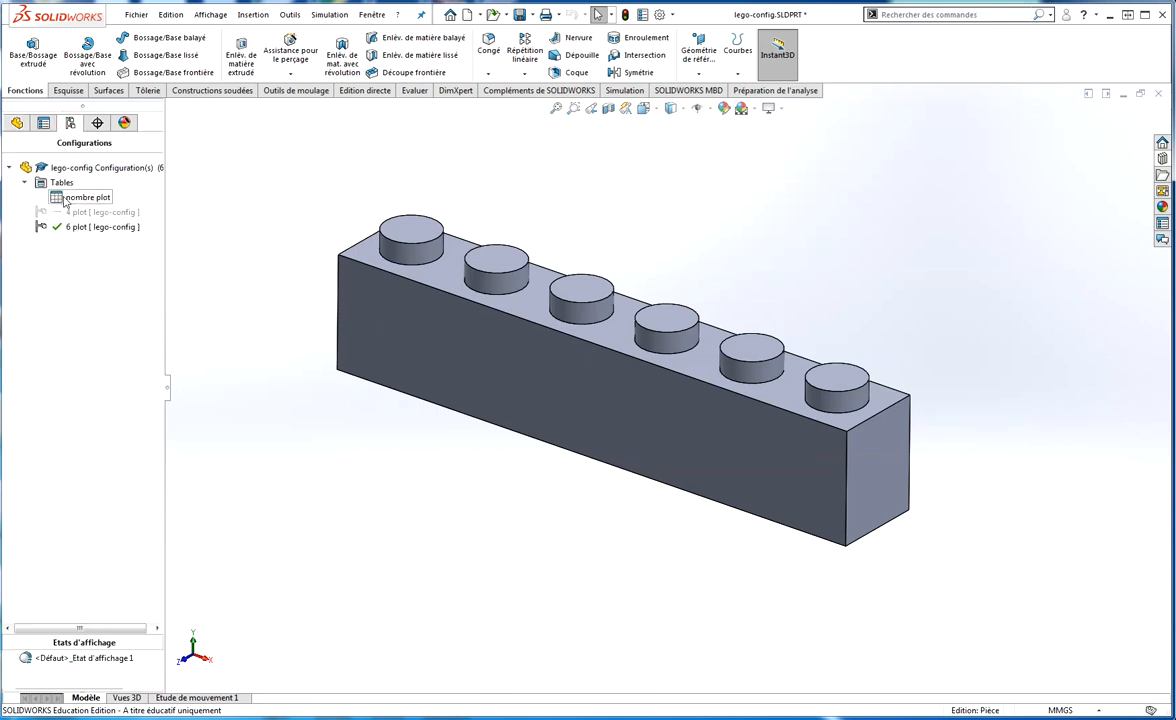
right_click(82, 169)
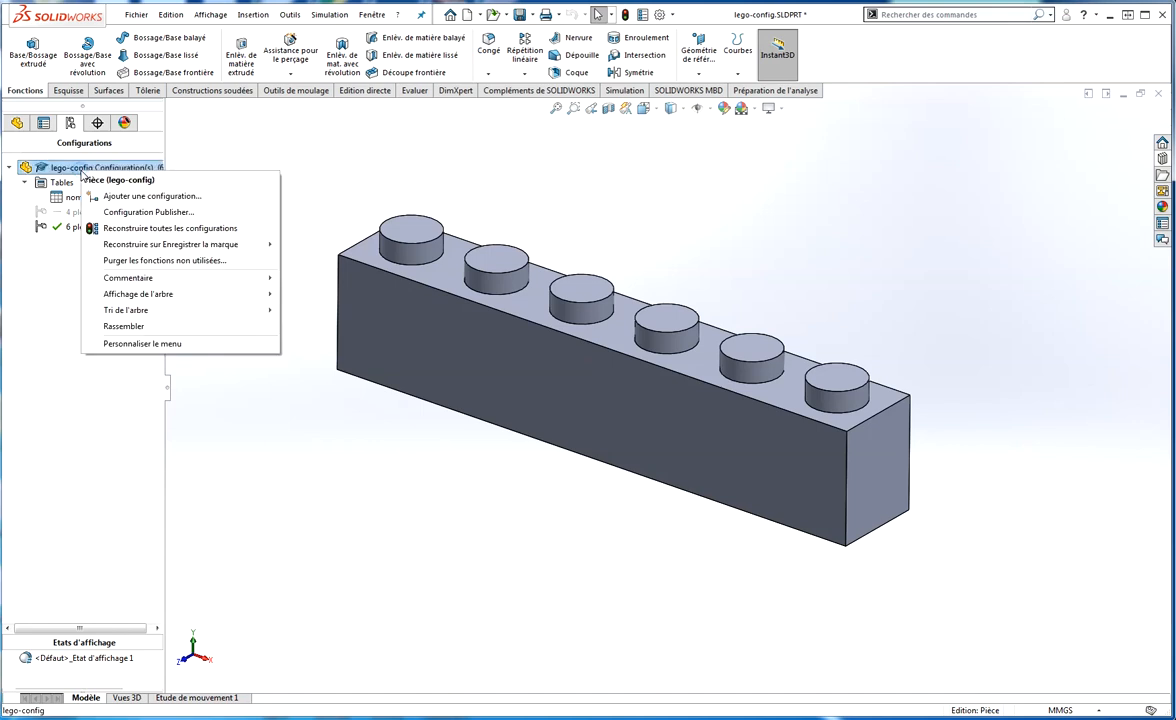
click(325, 175)
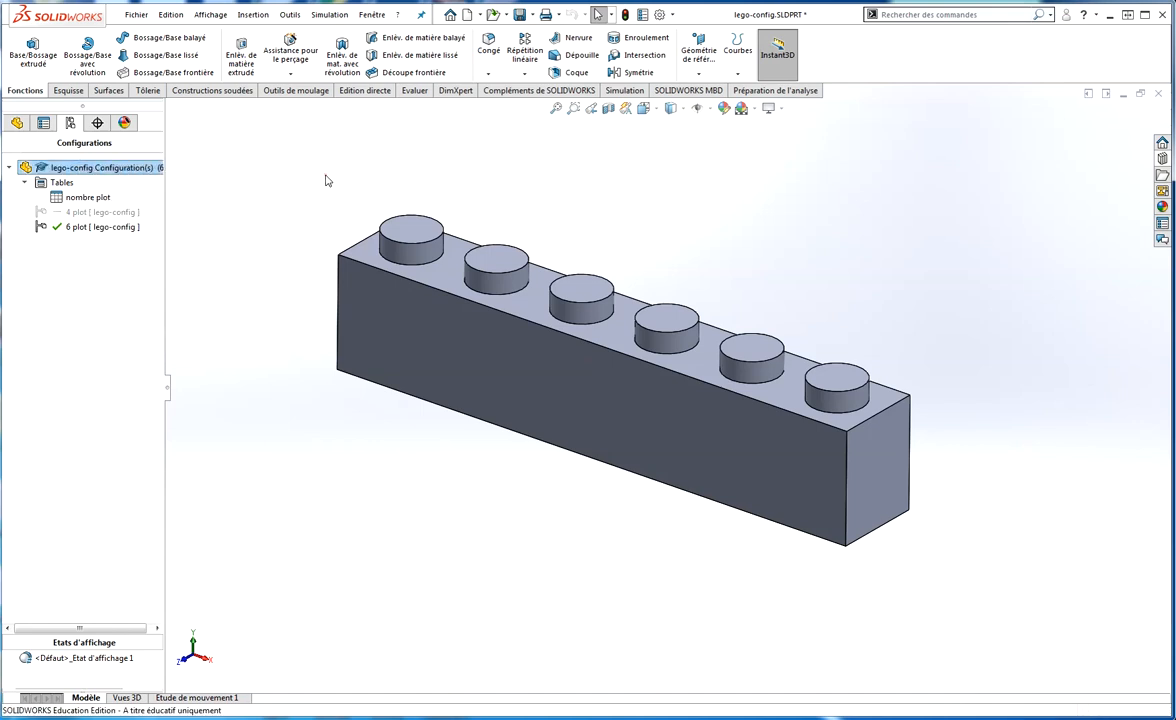
click(80, 193)
right_click(82, 197)
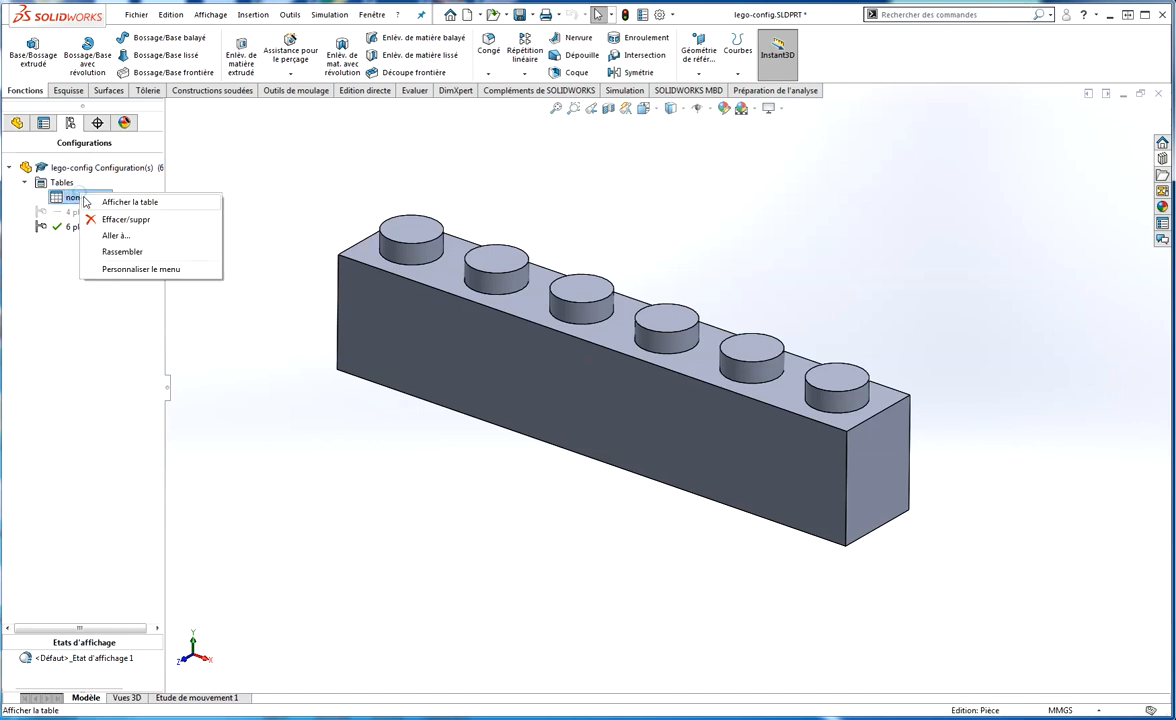
click(125, 200)
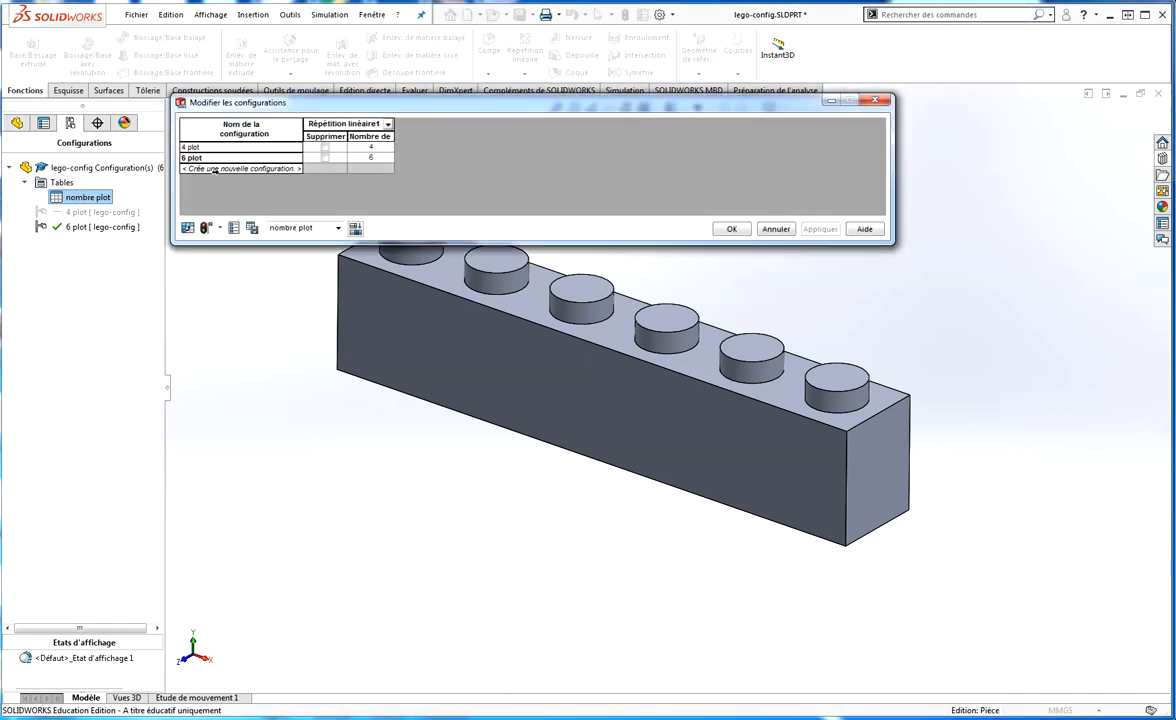
click(215, 169)
text(8 plot)
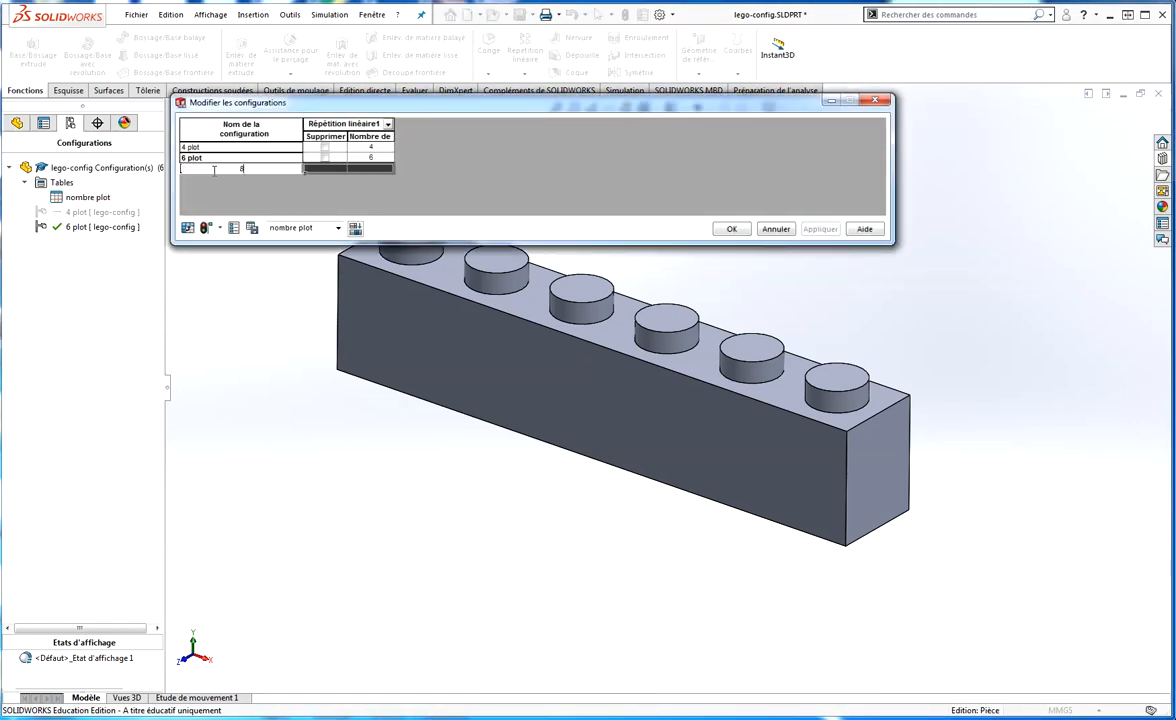
click(464, 170)
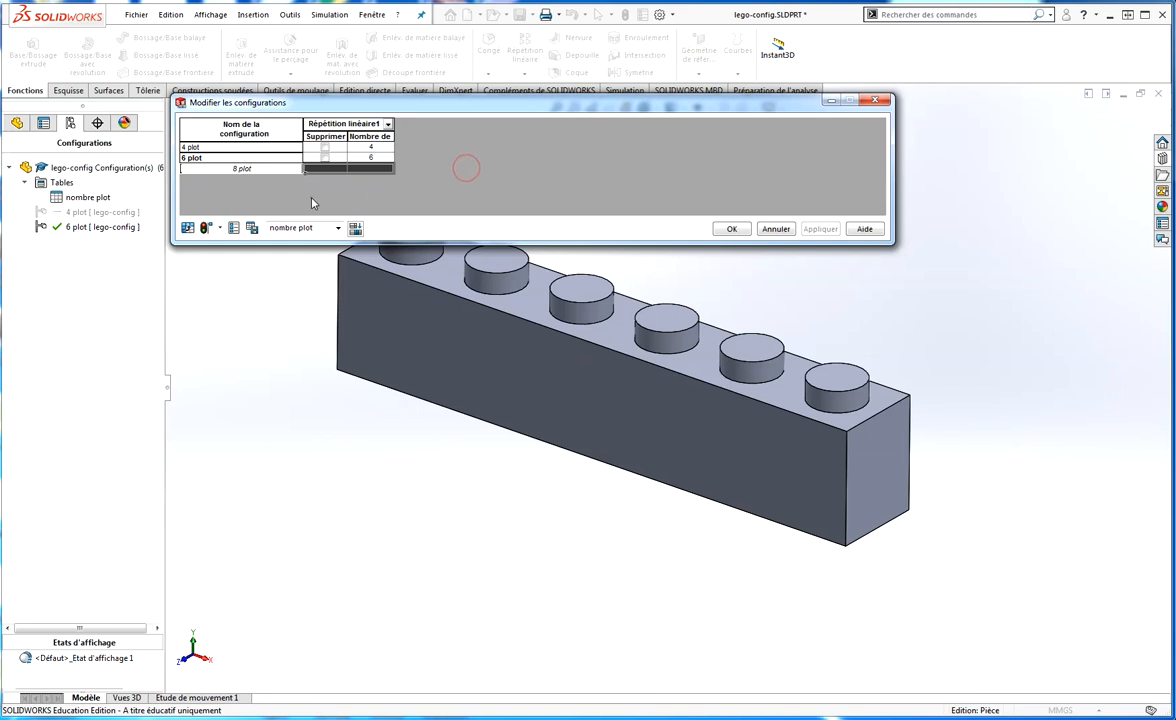
Step: Set "Nombre de plot" to 8 for the "8 plot" configuration and apply the table changes
click(368, 169)
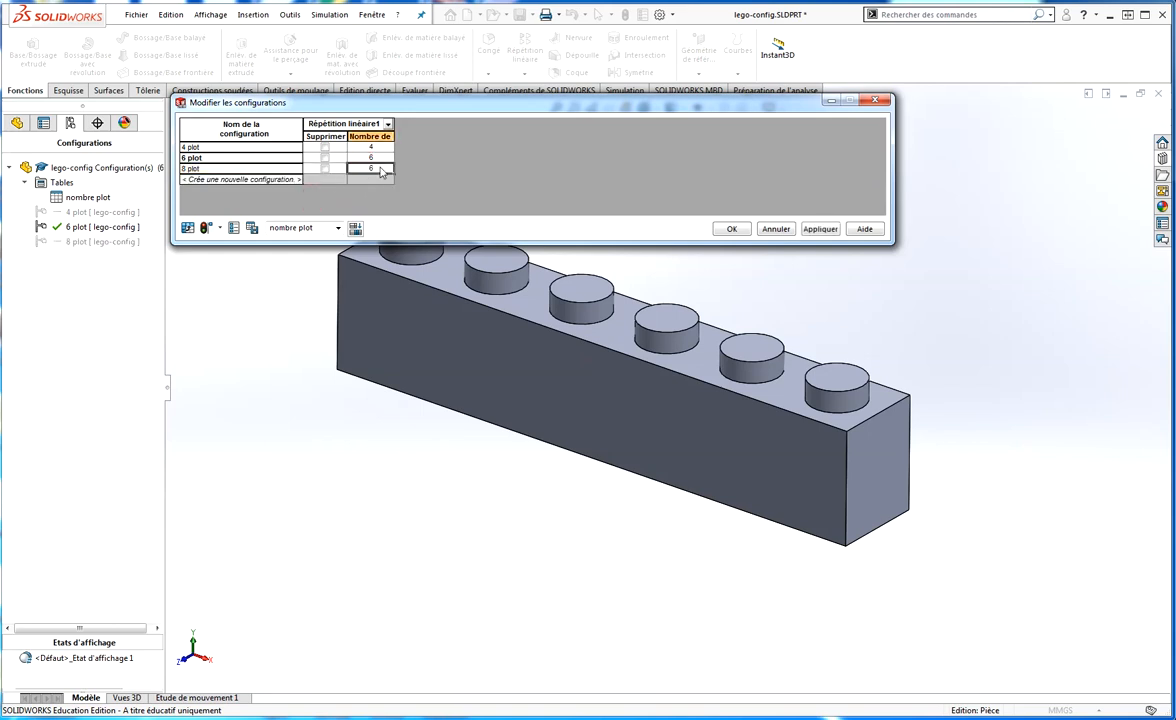
double_click(370, 168)
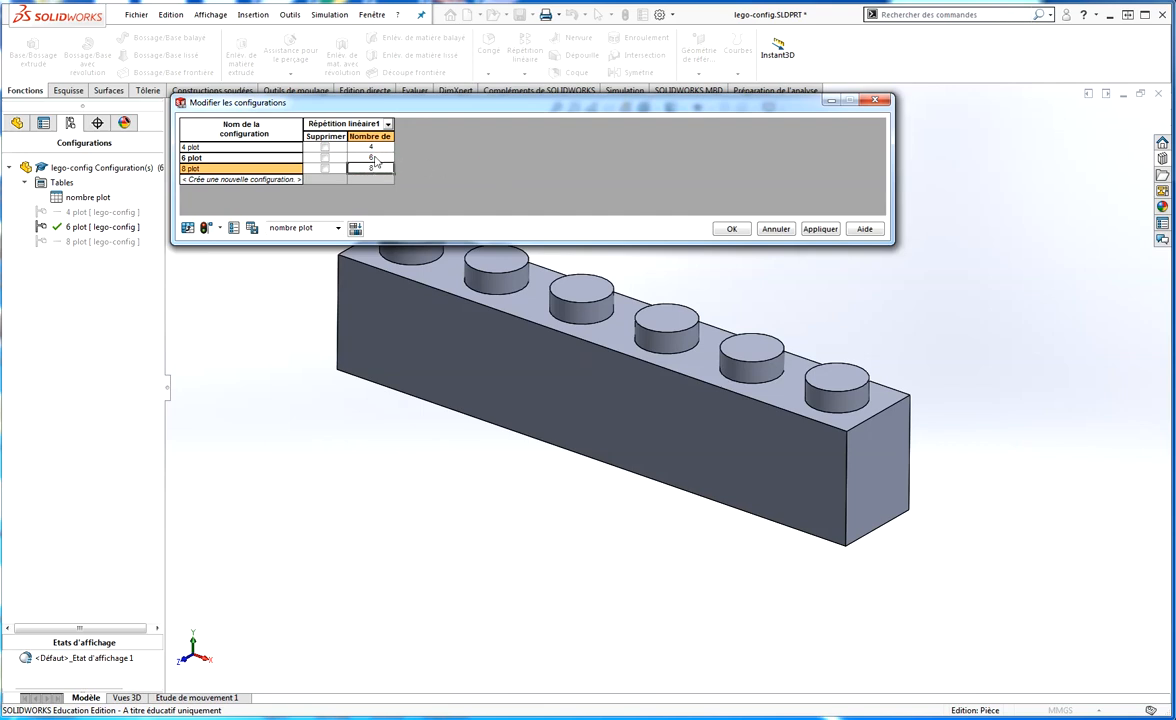
click(362, 157)
click(830, 230)
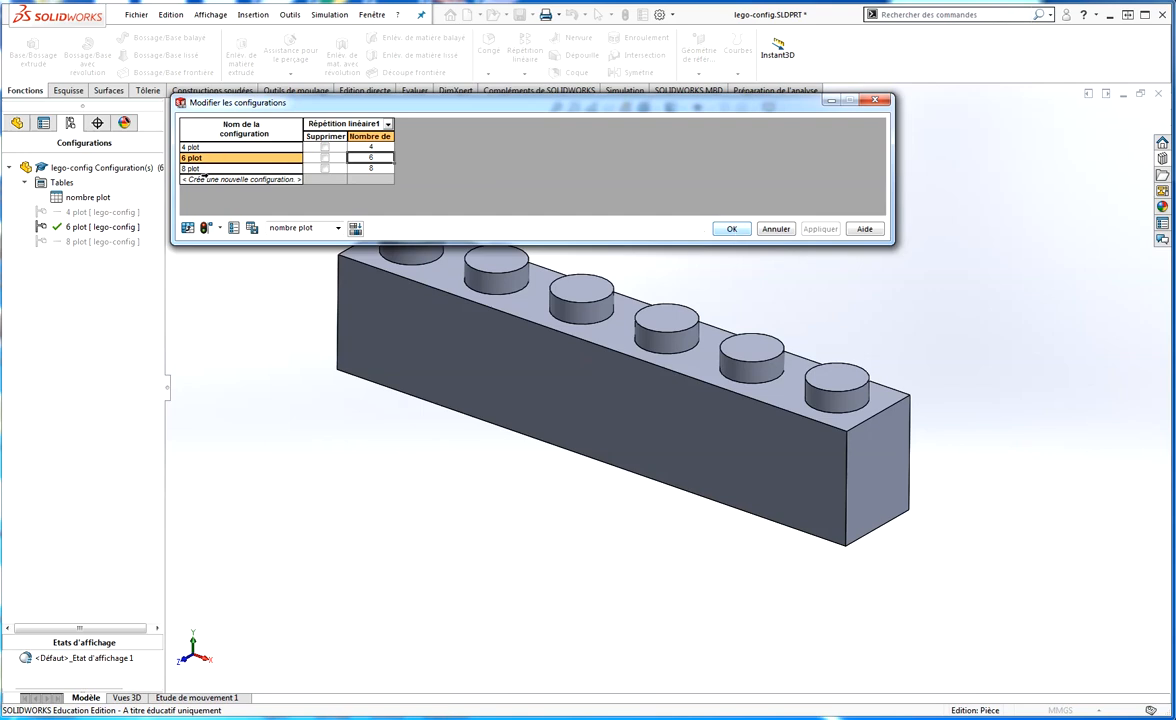
Step: Activate the "8 plot", "6 plot" and "4 plot" configurations from the table, then return to "8 plot", to check each brick
double_click(205, 169)
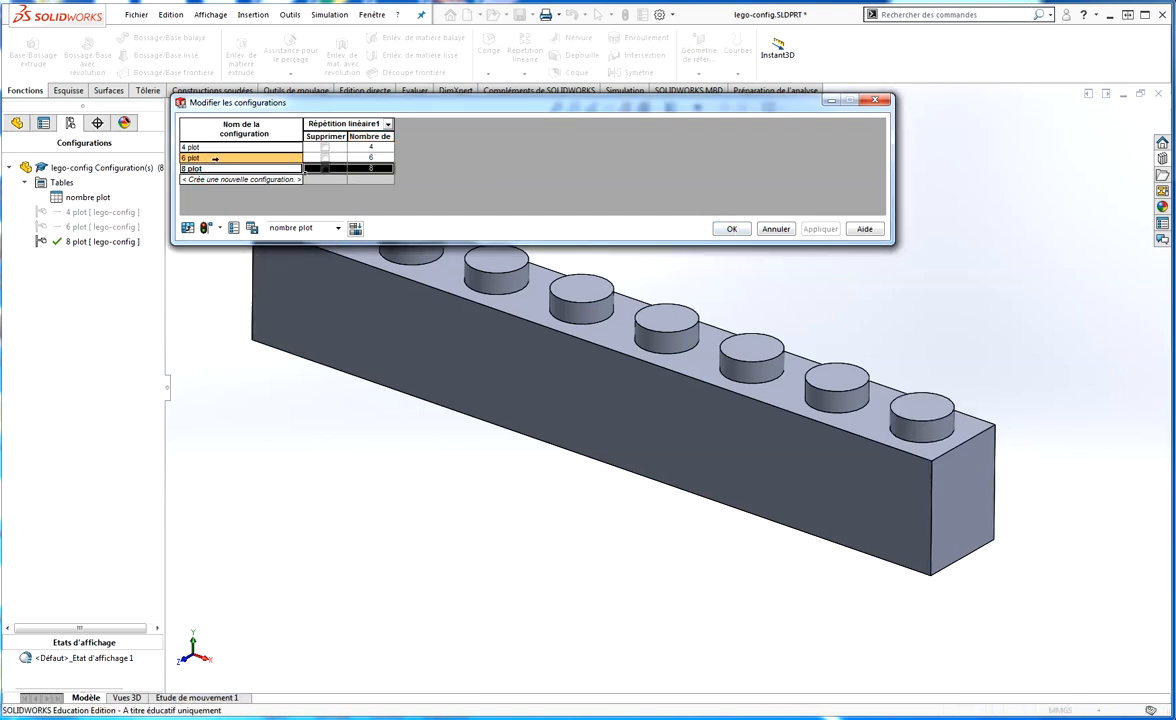
click(214, 158)
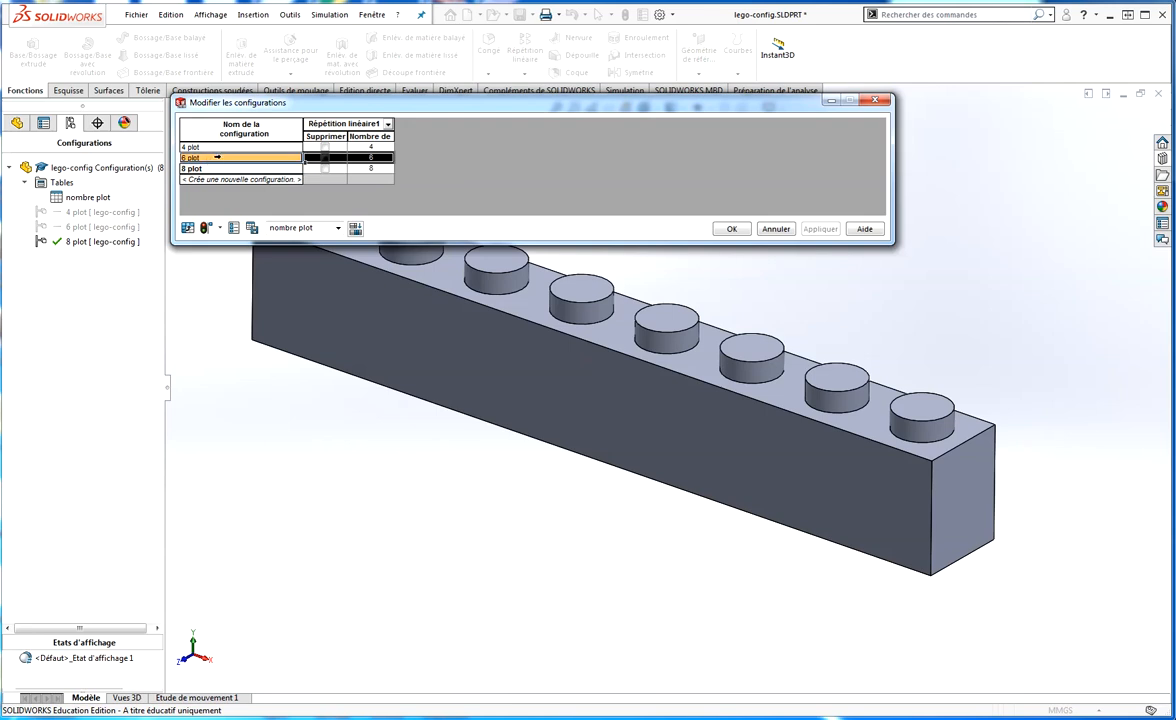
double_click(215, 158)
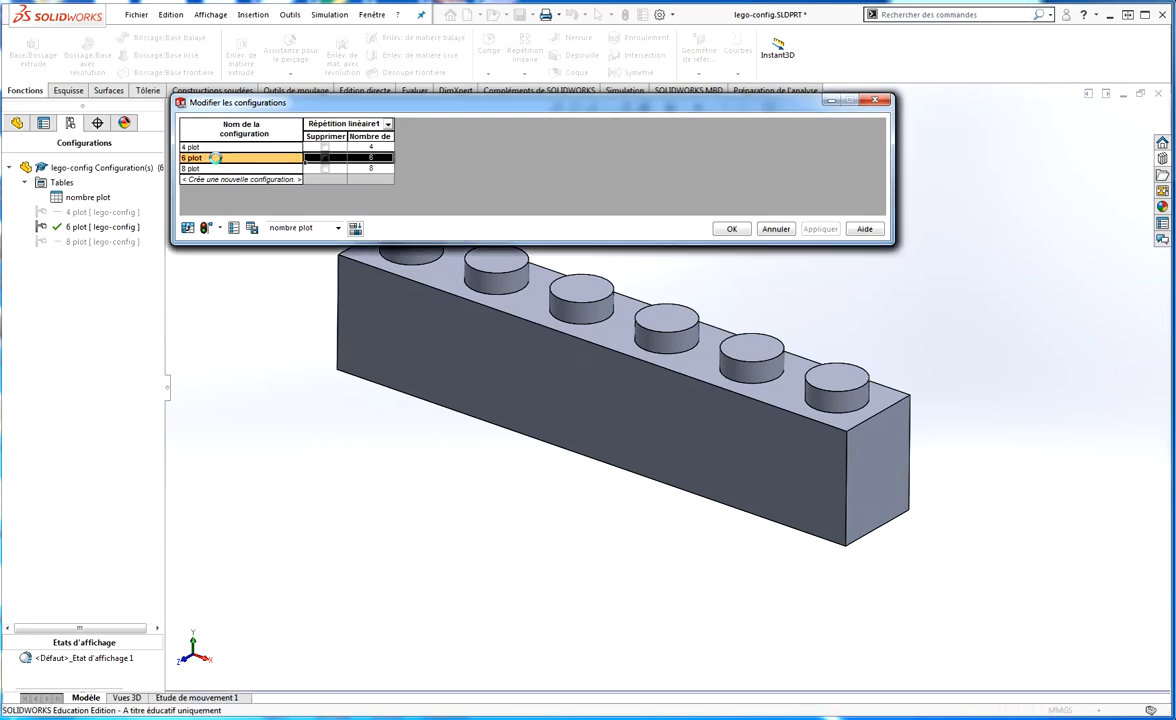
double_click(208, 147)
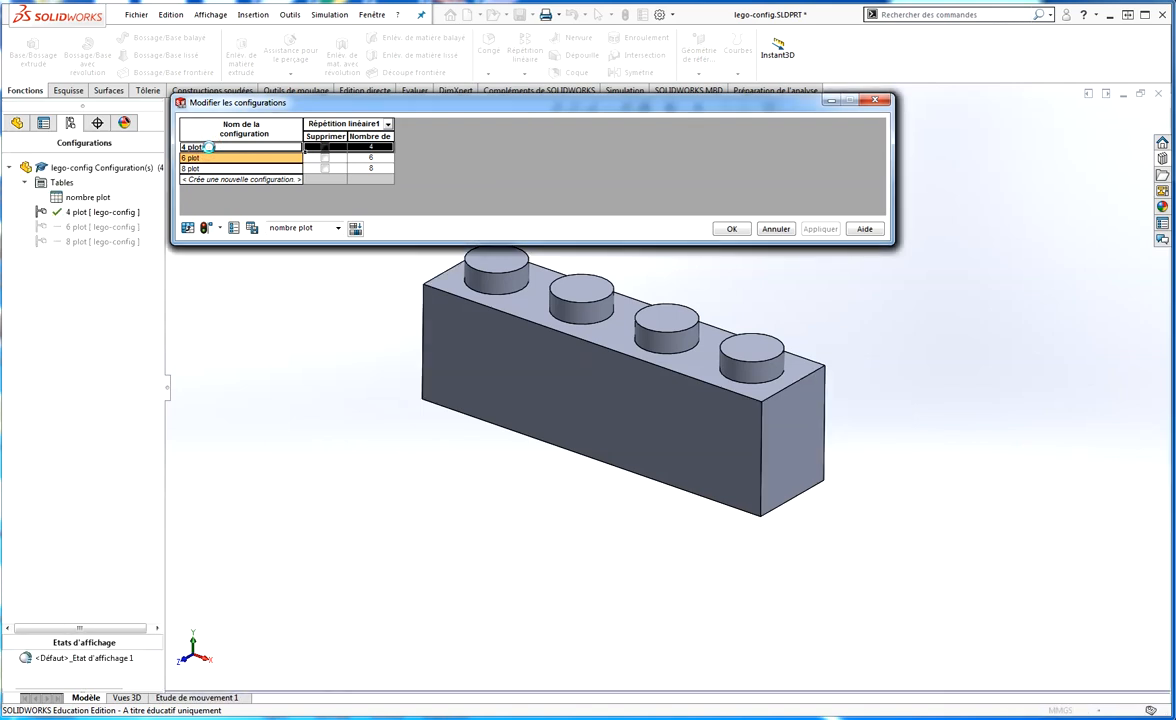
double_click(212, 169)
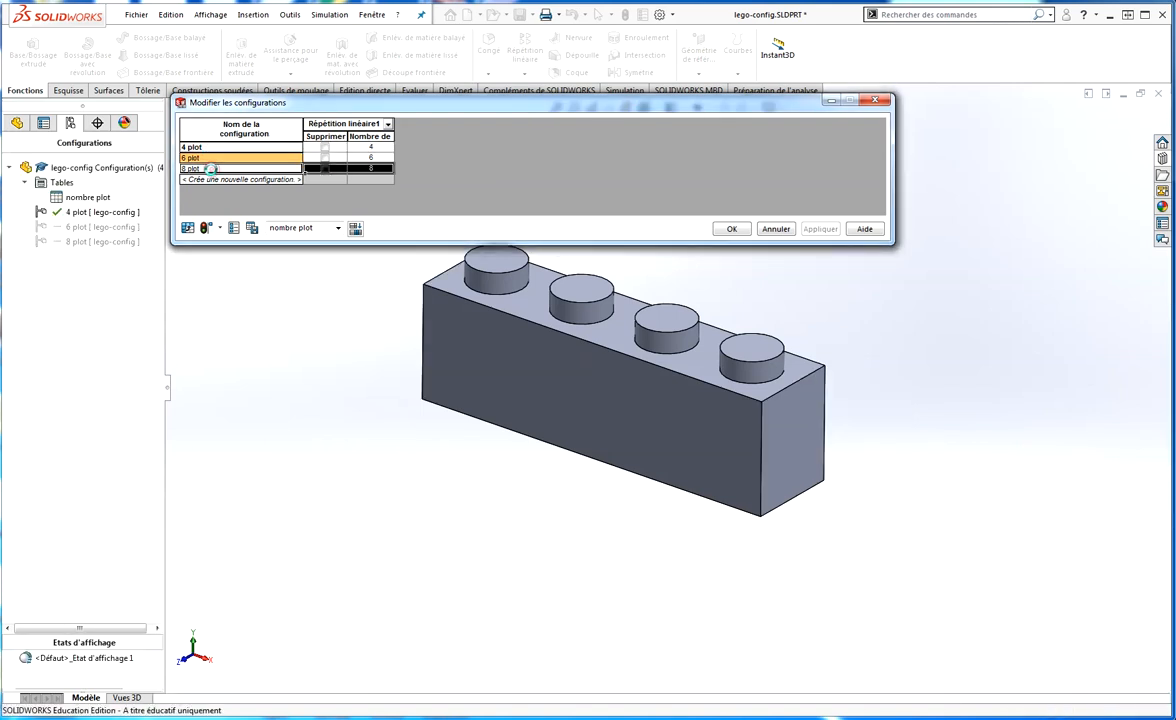
Step: Create a "2 plot" configuration with "Nombre de plot" set to 2 and apply the table changes
click(213, 180)
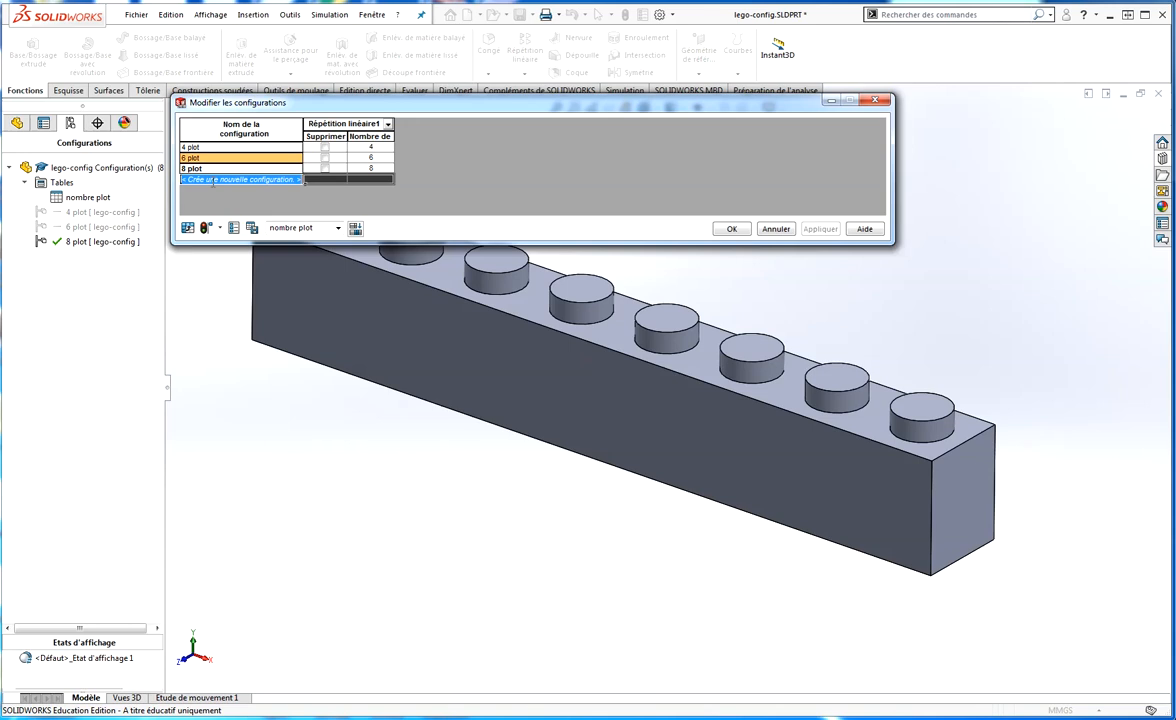
text(2 plot)
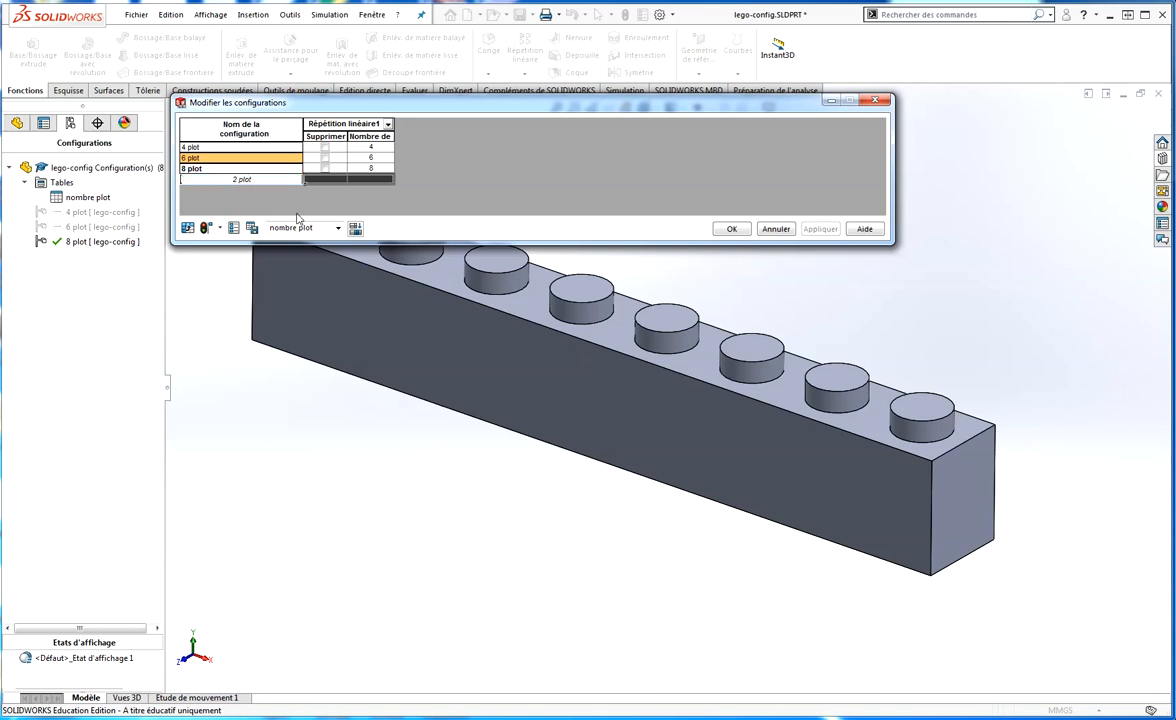
click(387, 161)
click(385, 179)
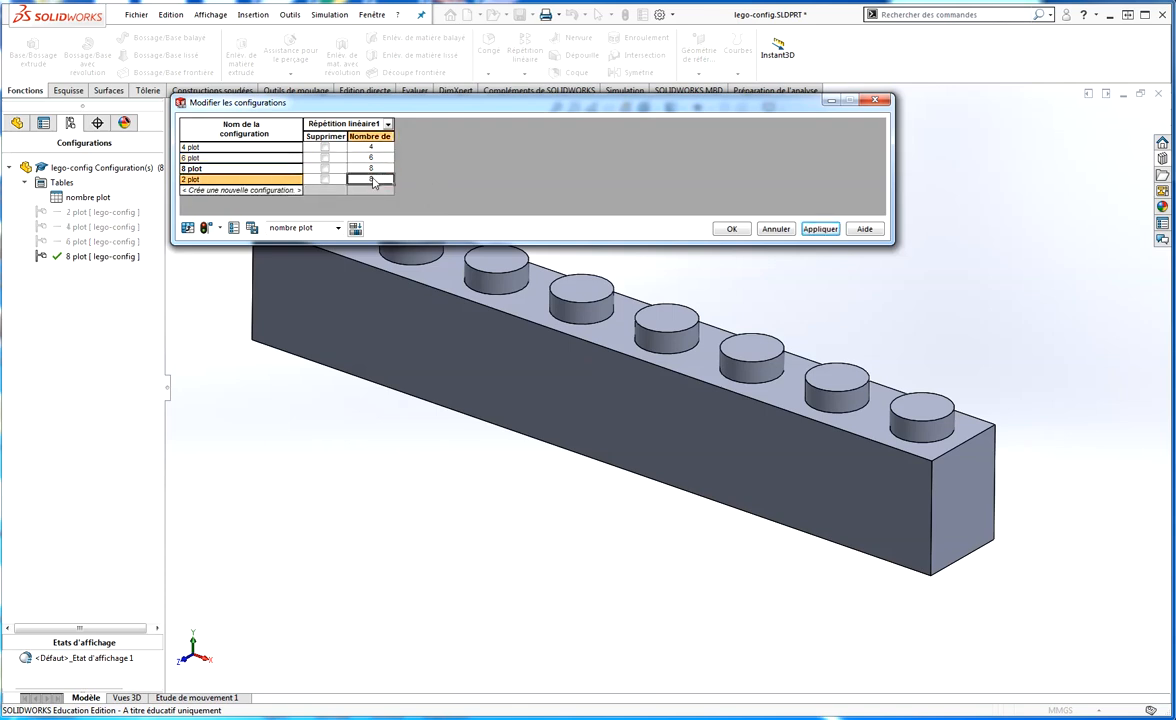
text(2)
click(365, 168)
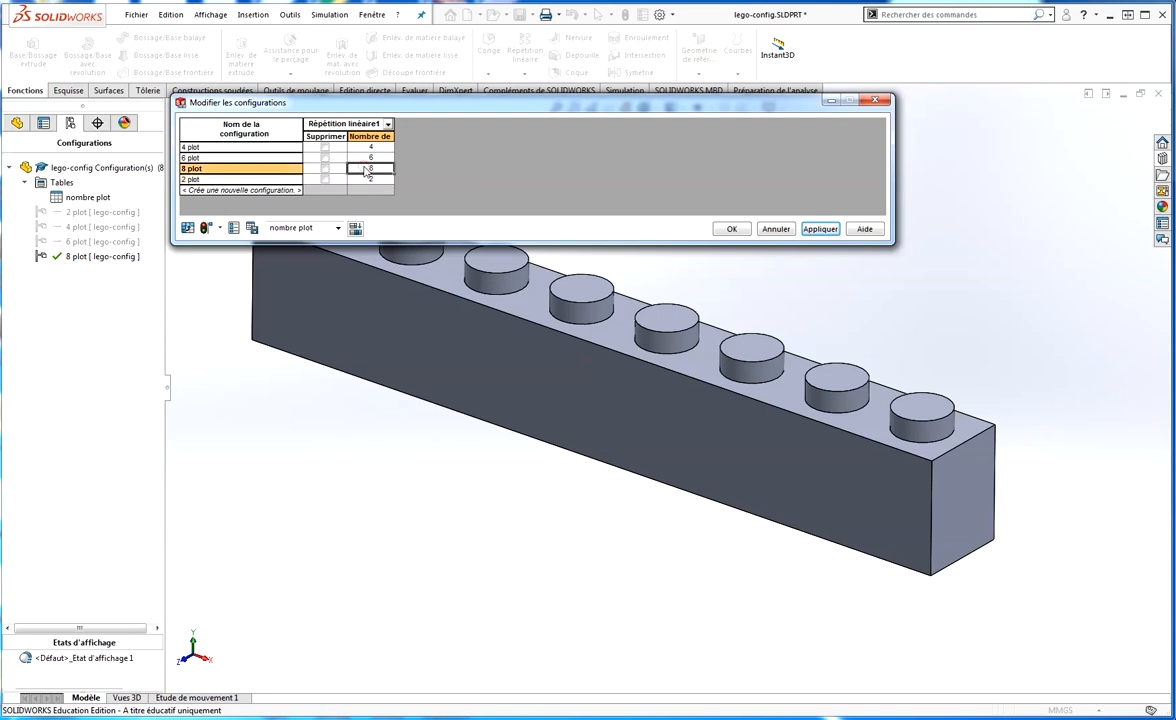
click(829, 226)
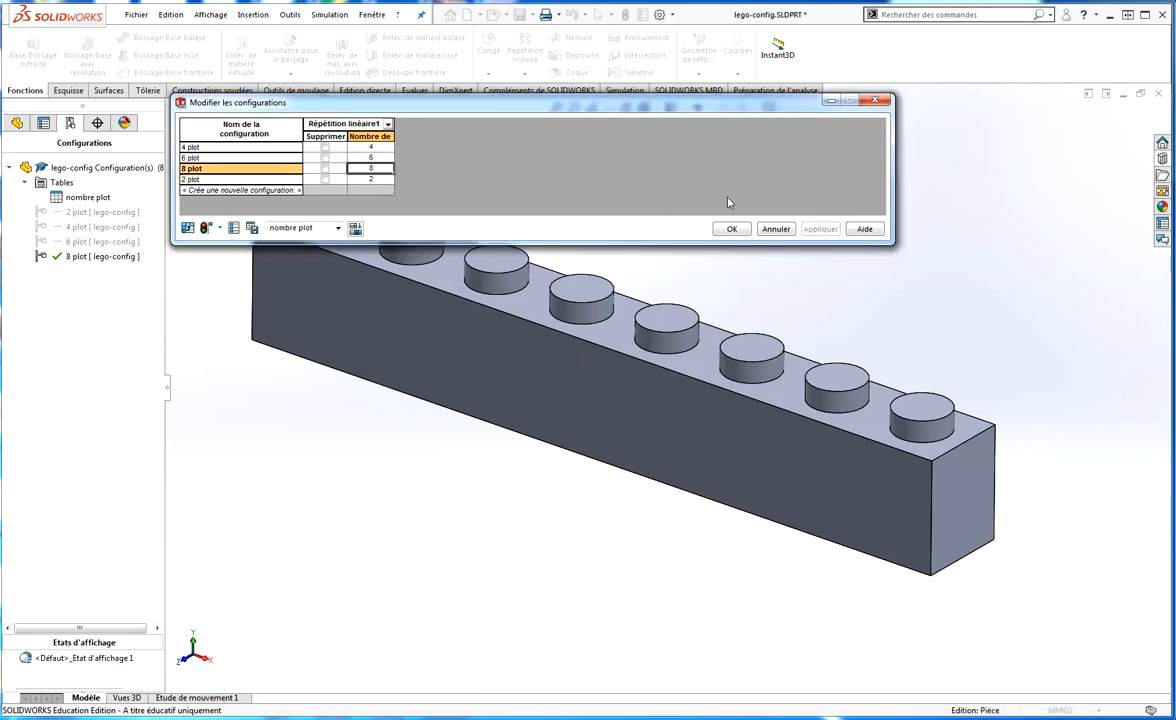
Step: Activate the "2 plot" configuration from the table, dismiss the rebuild report and close the table
double_click(185, 179)
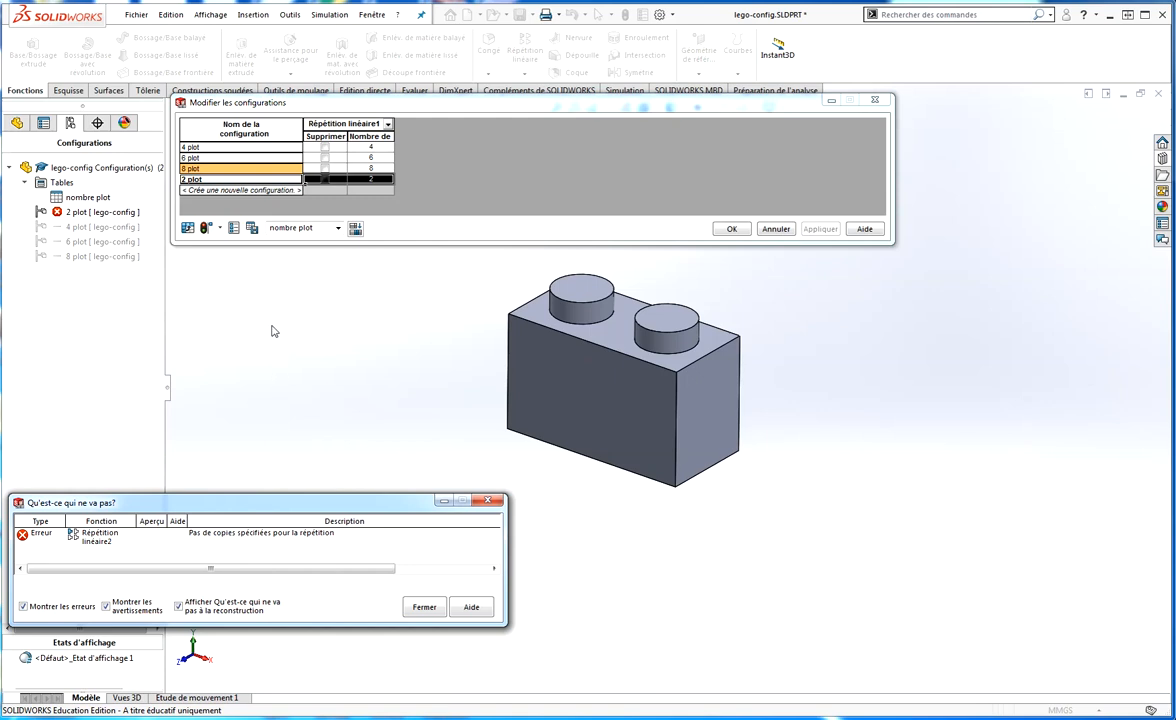
click(425, 608)
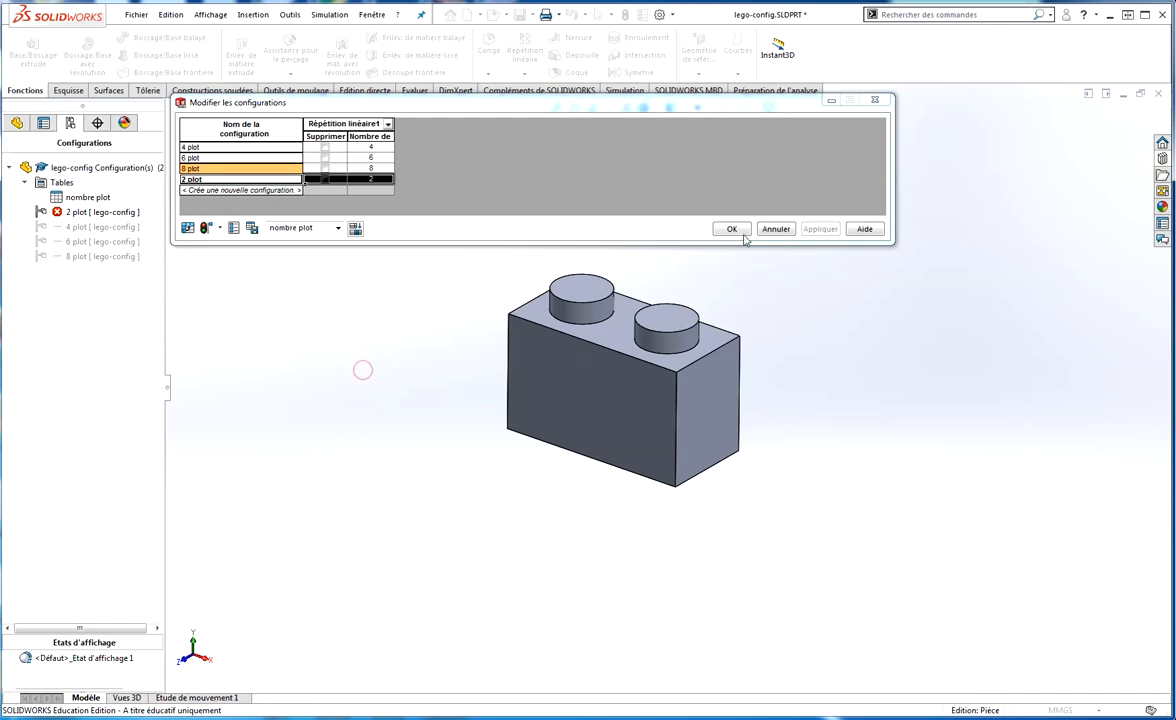
click(776, 229)
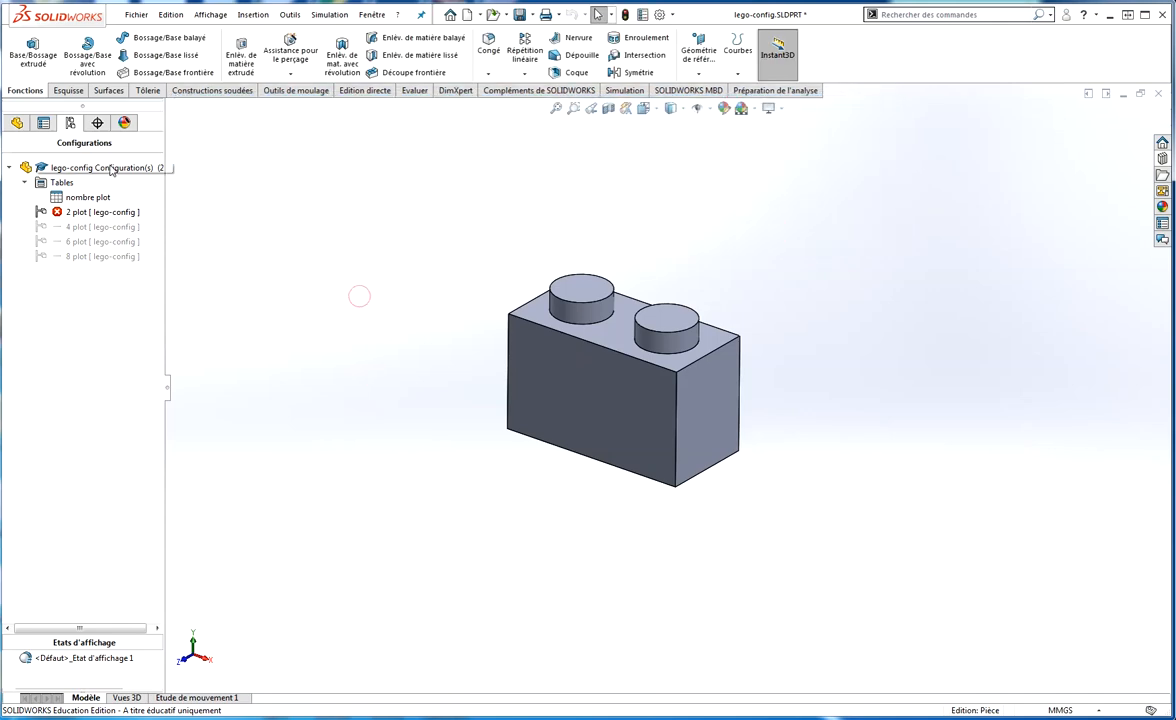
Step: Examine the 2 plot brick's underside, the Répétition linéaire2 feature's dimensions and the configuration list
click(17, 122)
middle_drag(312, 391, 596, 381)
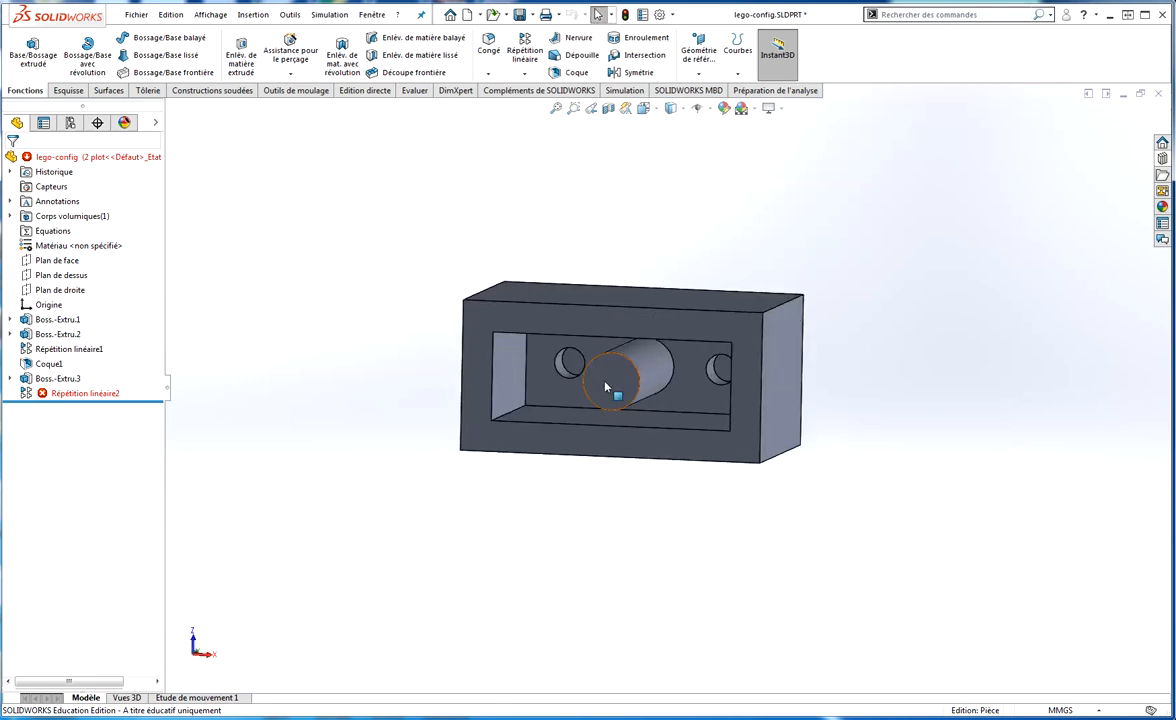
click(75, 393)
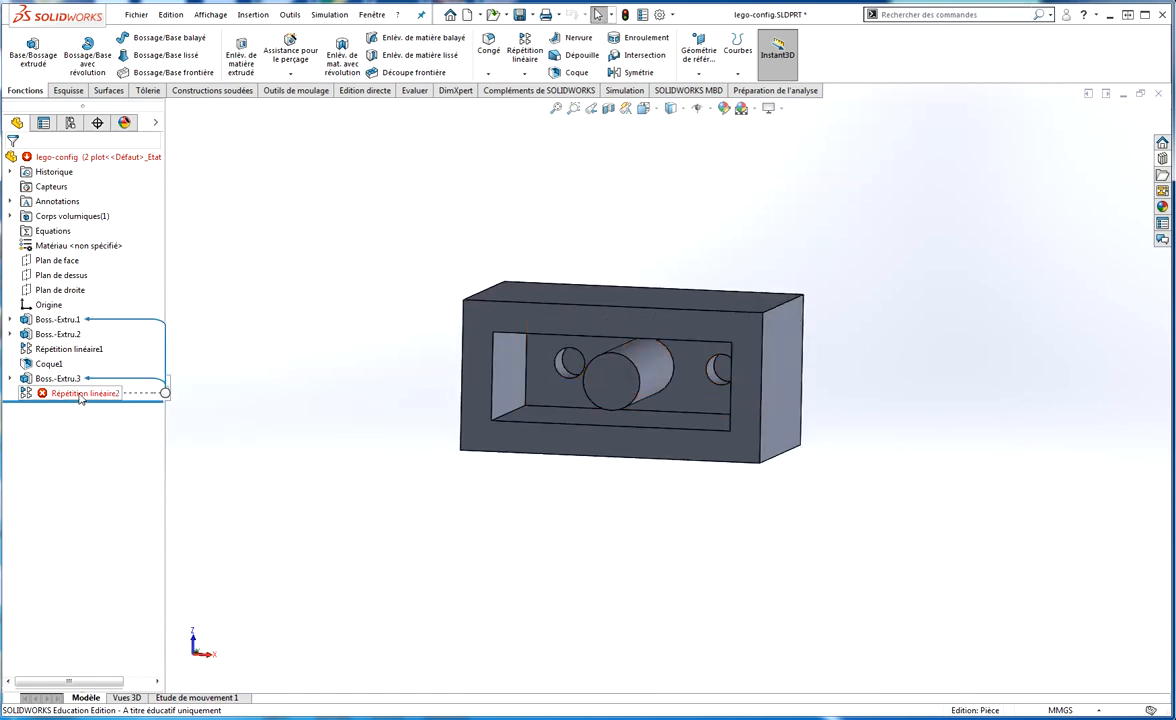
click(283, 268)
middle_drag(304, 302, 465, 333)
click(101, 394)
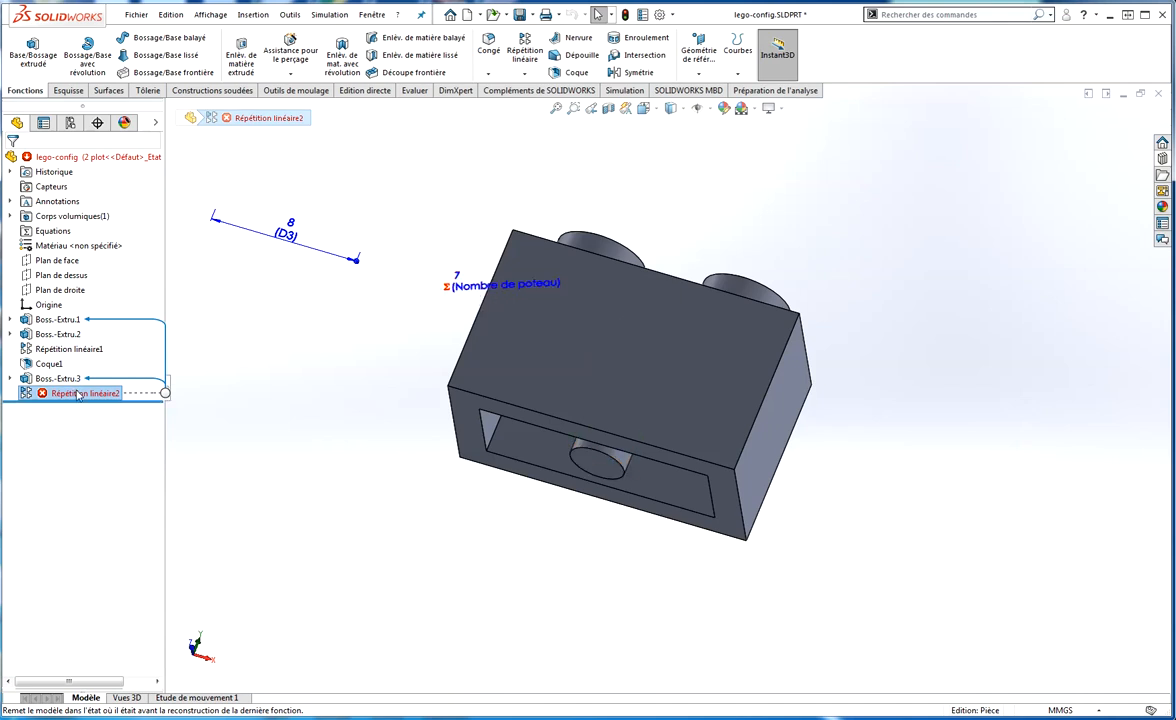
key(z)
middle_drag(505, 343, 641, 297)
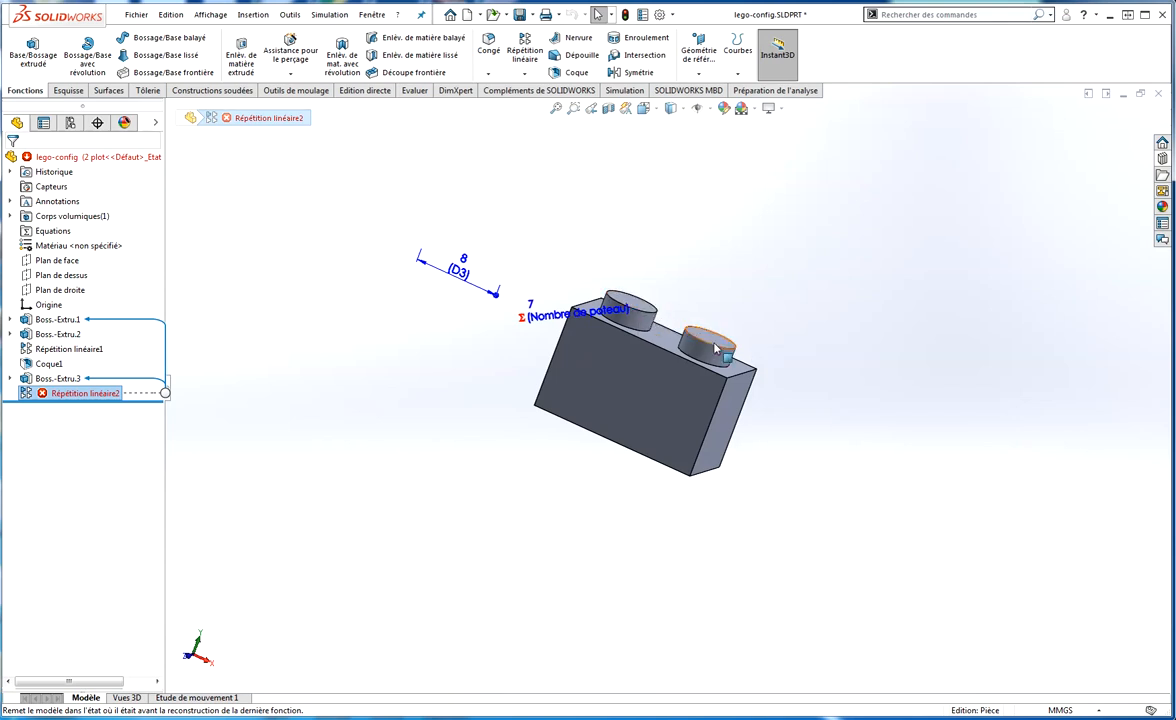
middle_drag(782, 302, 751, 204)
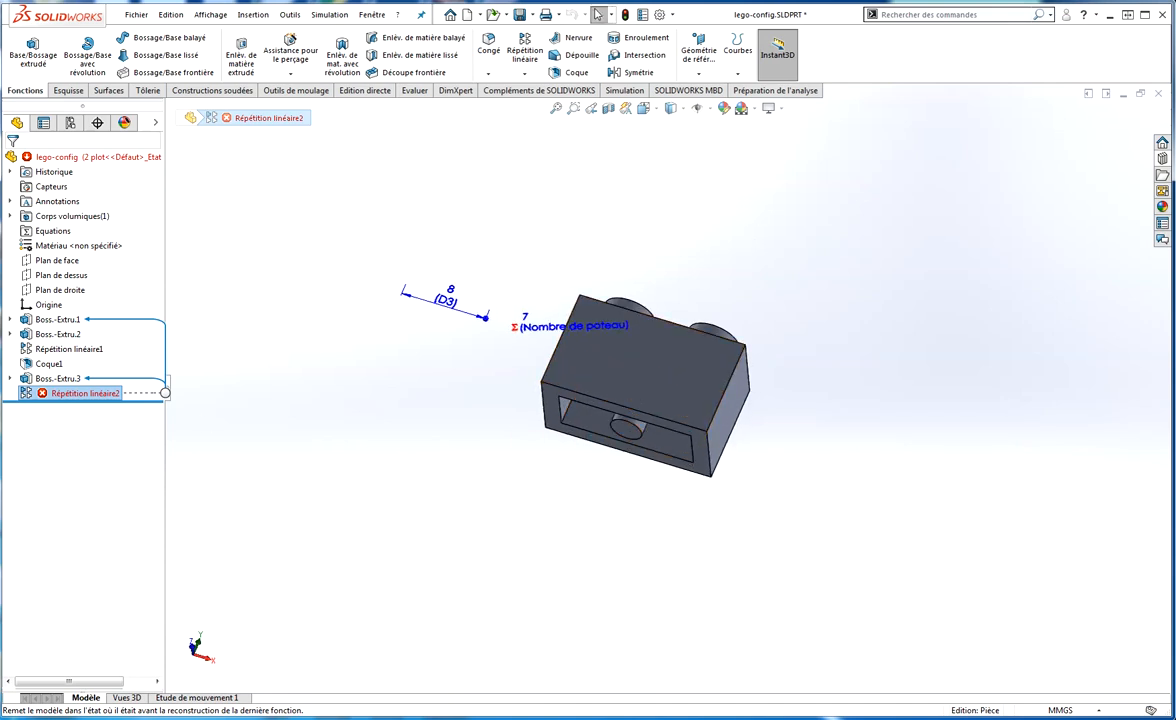
click(345, 442)
middle_drag(436, 333, 220, 184)
click(70, 122)
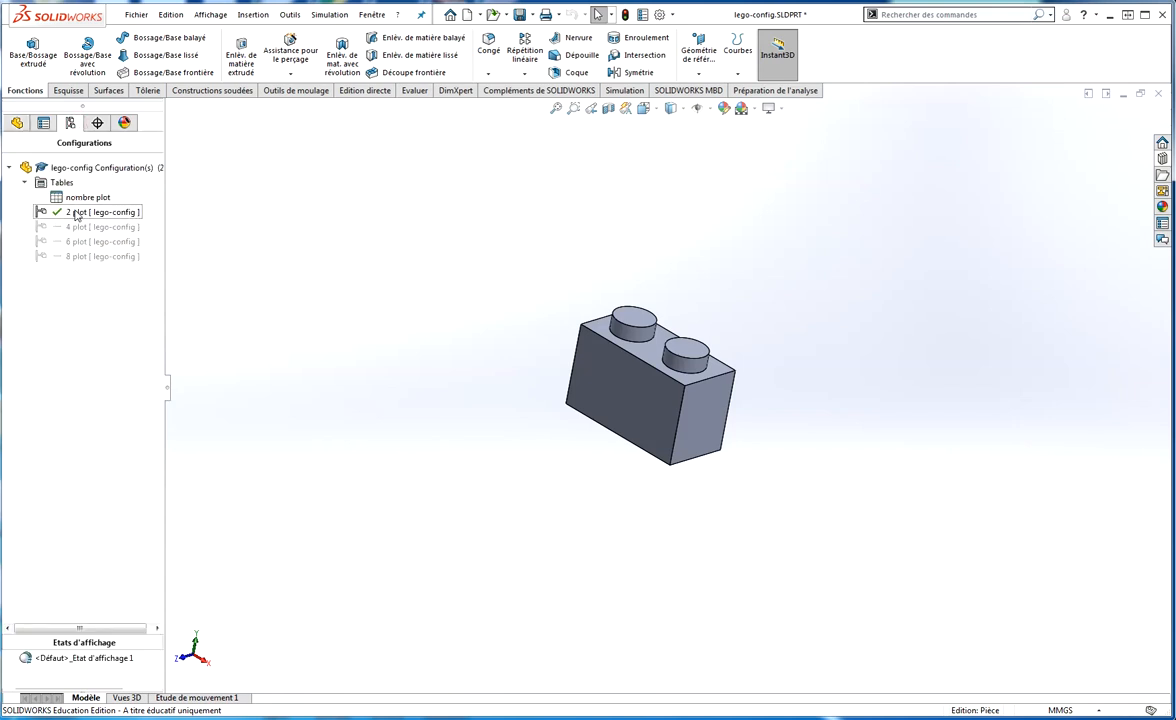
click(17, 122)
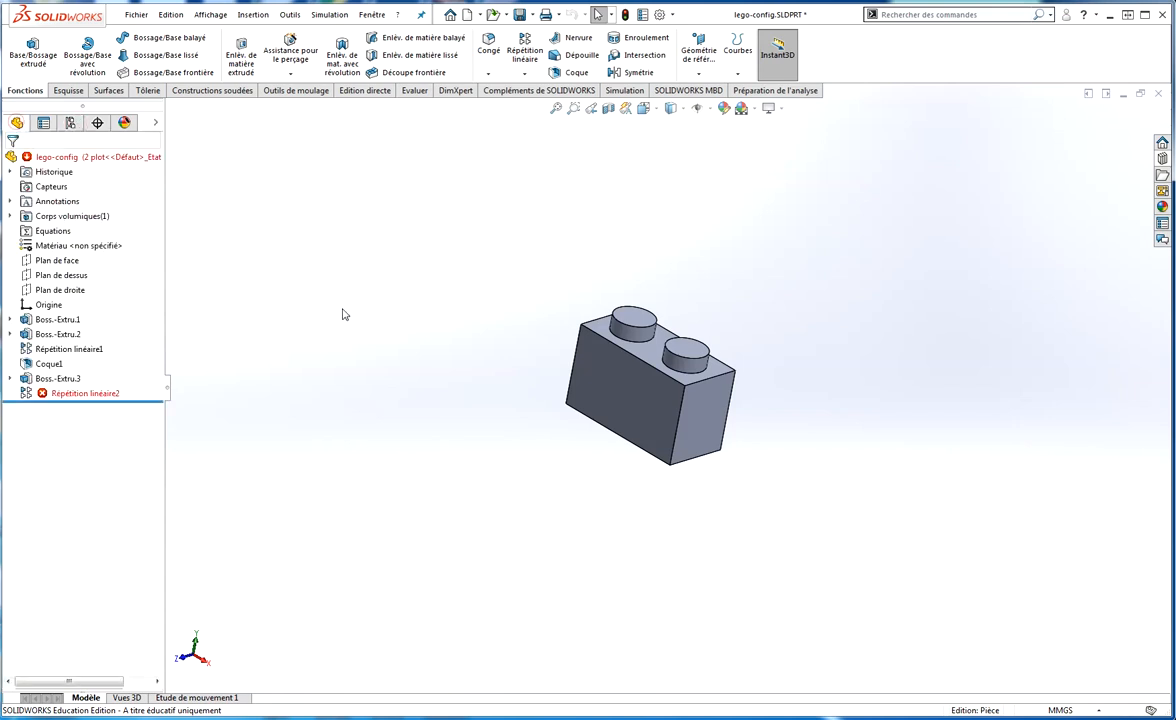
Step: Suppress the Répétition linéaire2 feature in the "2 plot" configuration
click(90, 393)
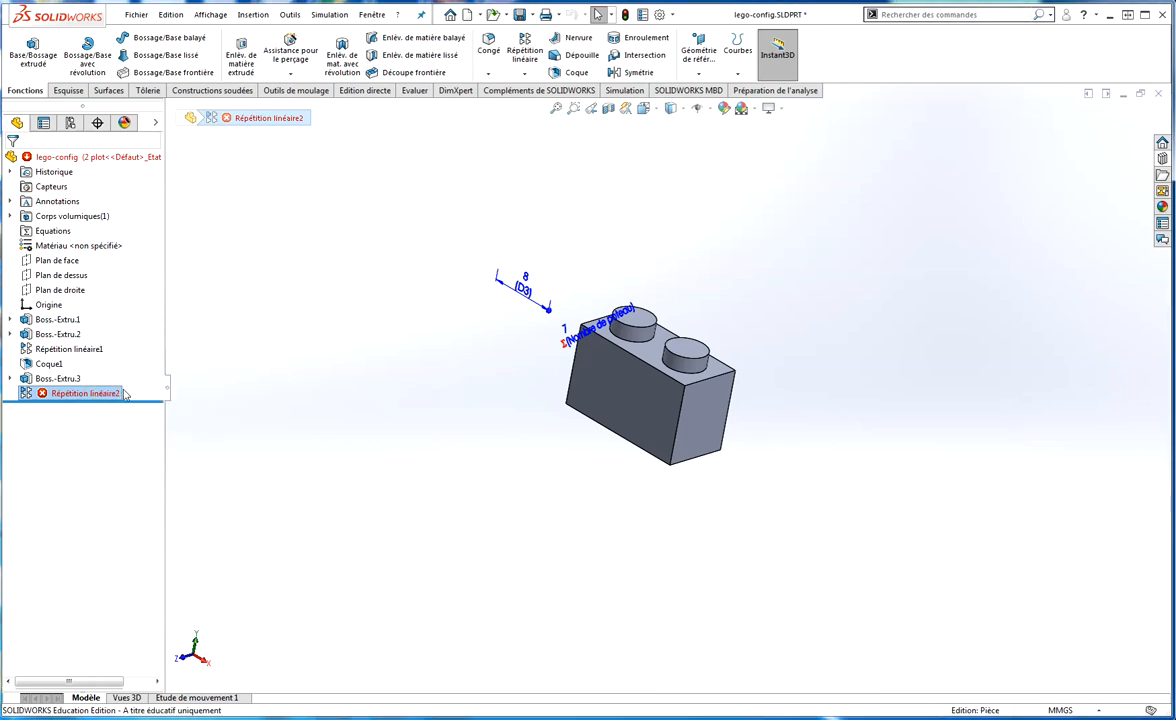
right_click(62, 393)
click(93, 295)
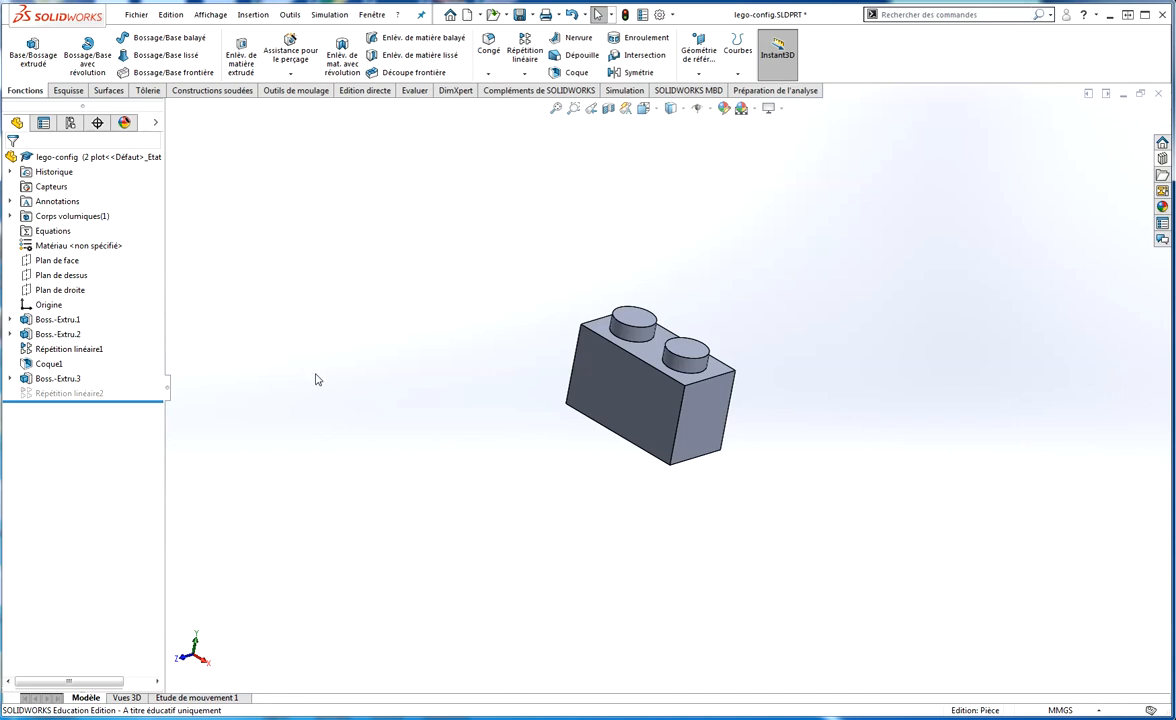
middle_drag(315, 379, 341, 376)
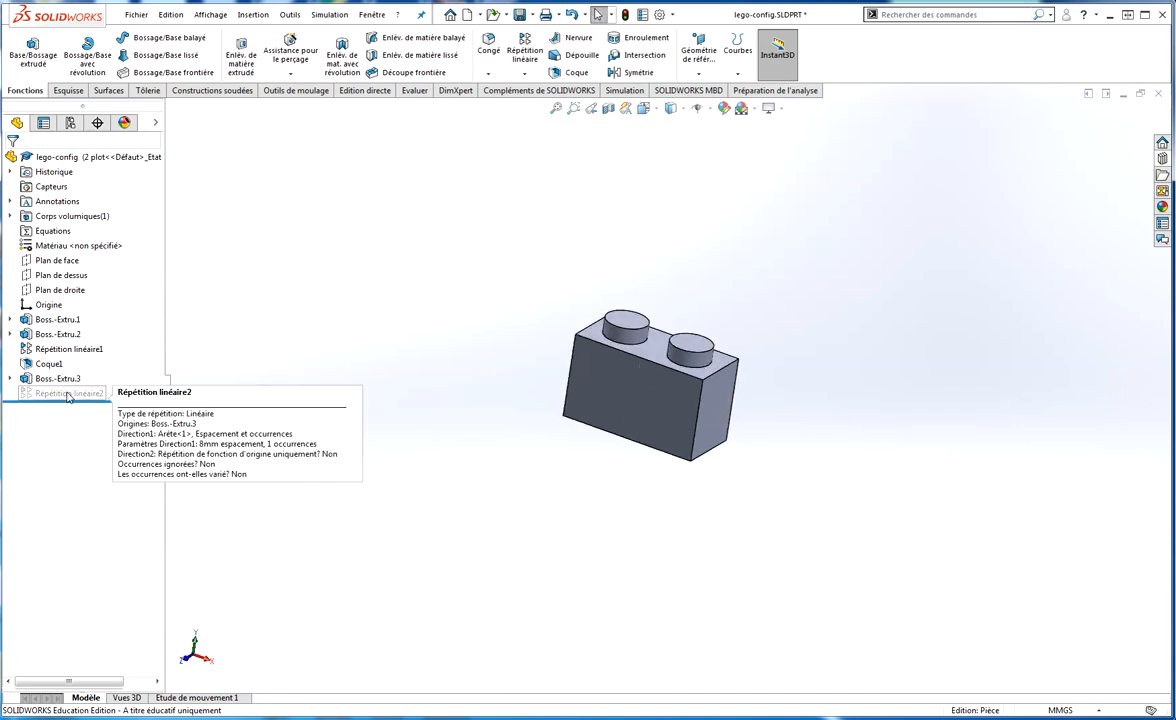
mouse_move(68, 394)
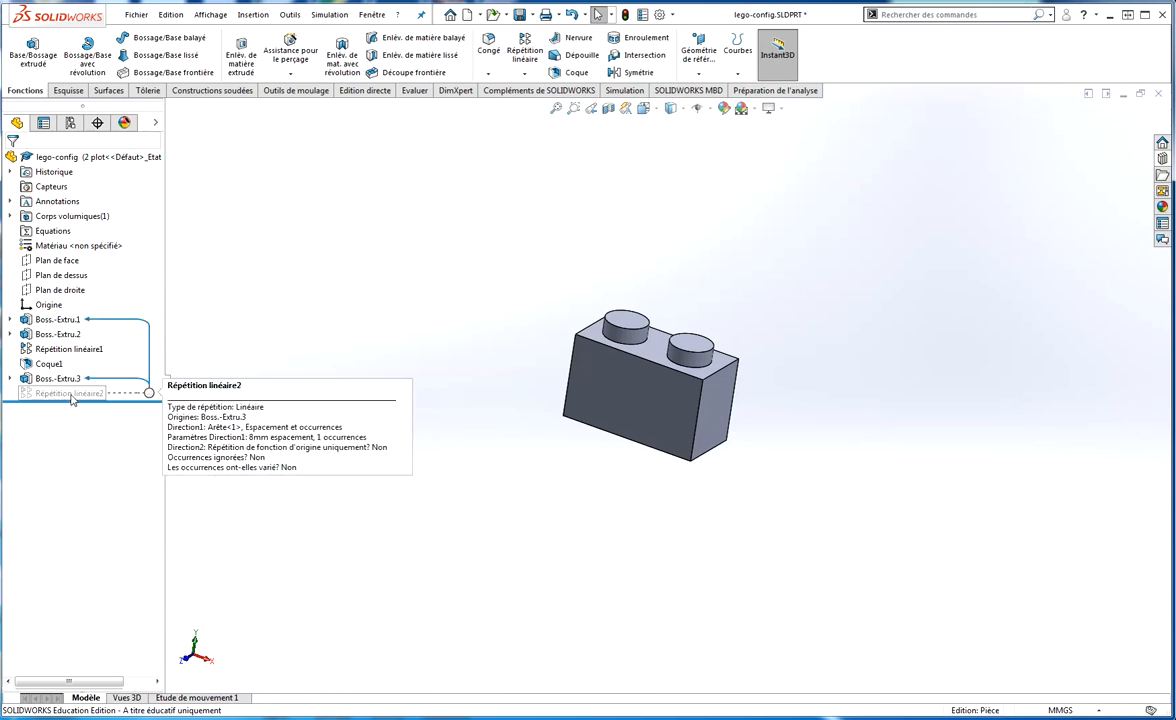
Step: Activate the "4 plot" configuration and check the brick's underside and the state of the Répétition linéaire2 feature
click(70, 122)
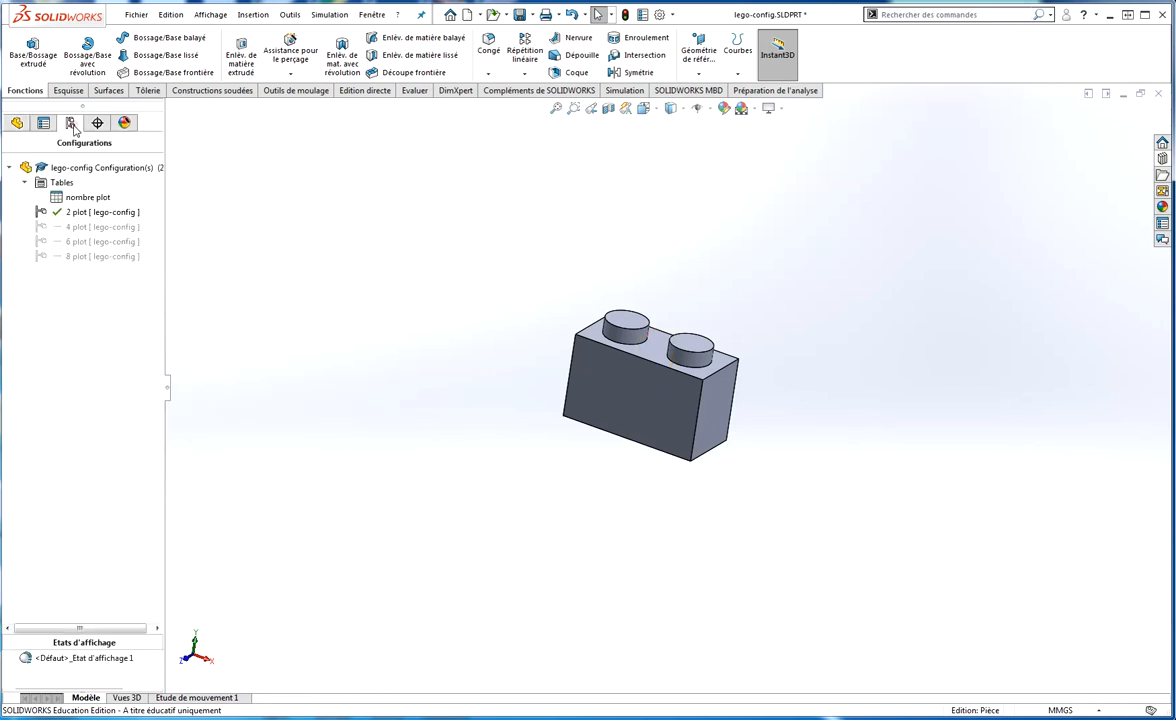
double_click(79, 227)
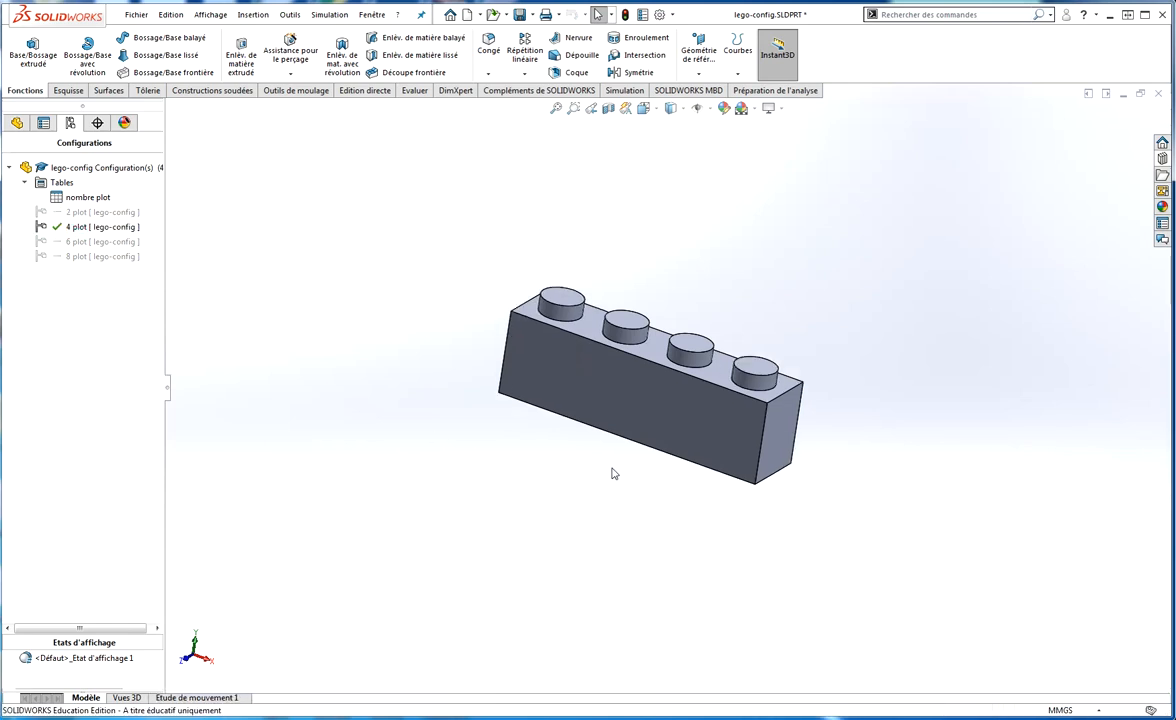
middle_drag(613, 473, 646, 408)
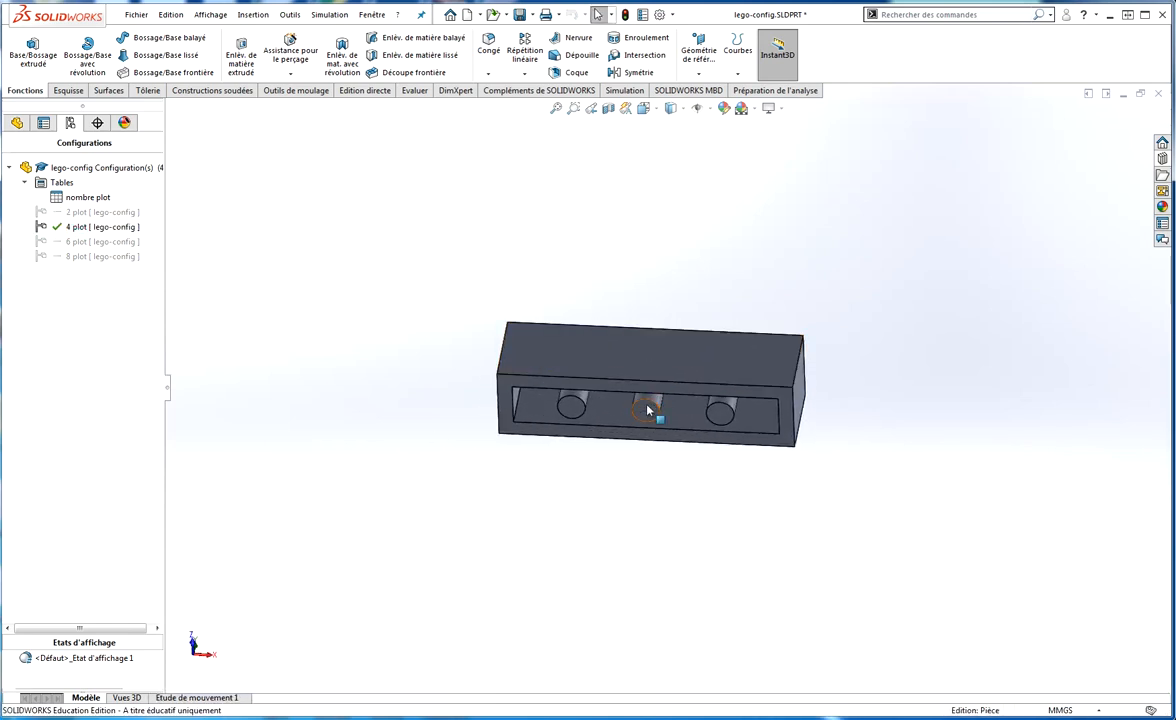
click(16, 122)
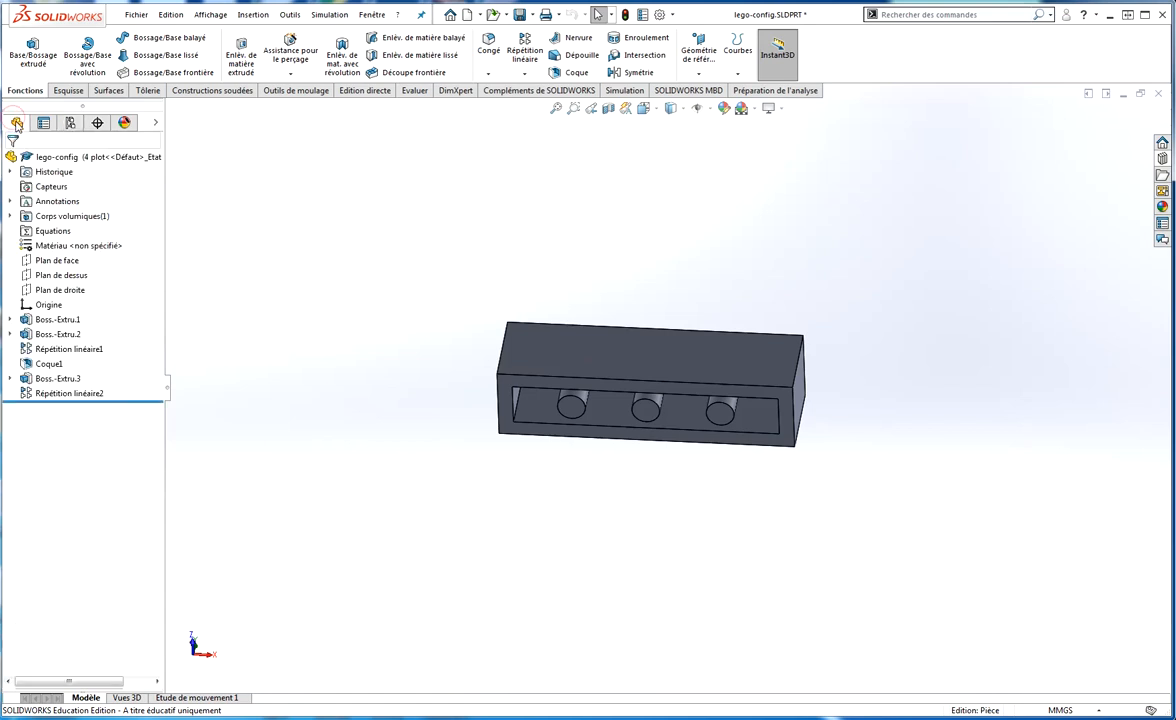
mouse_move(50, 400)
middle_drag(360, 240, 200, 330)
Step: Activate the "6 plot" configuration to check the brick's underside, and switch to the "8 plot" configuration
click(70, 122)
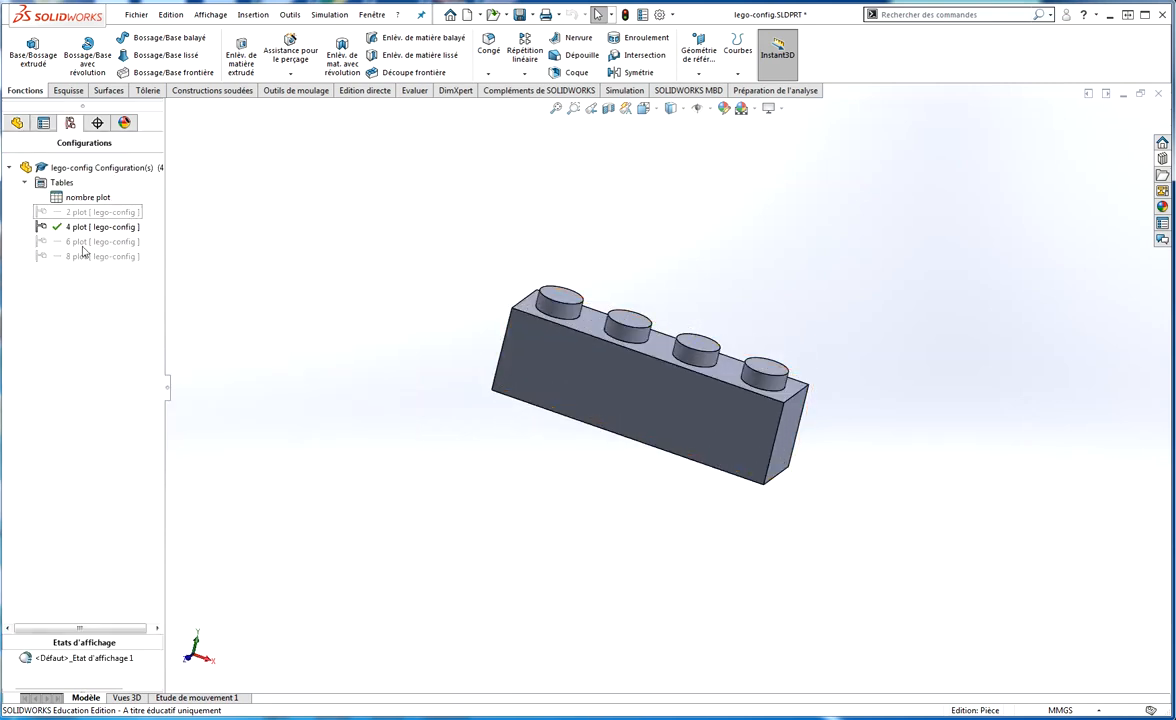
click(86, 242)
click(86, 242)
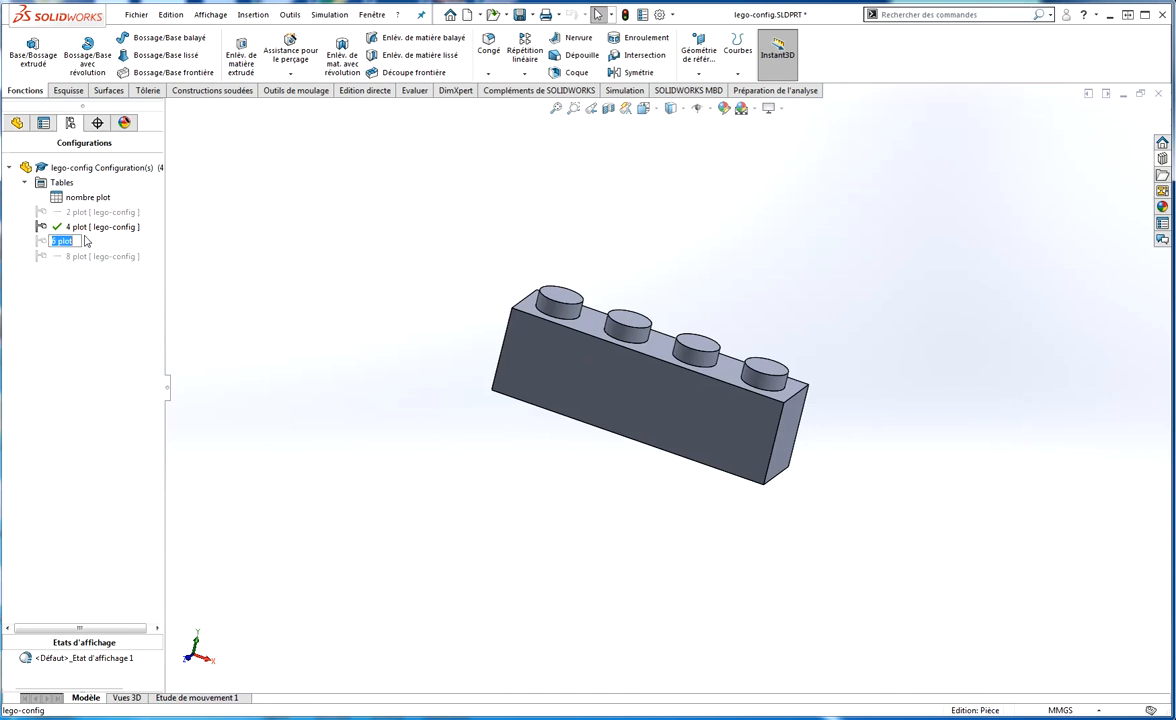
key(Return)
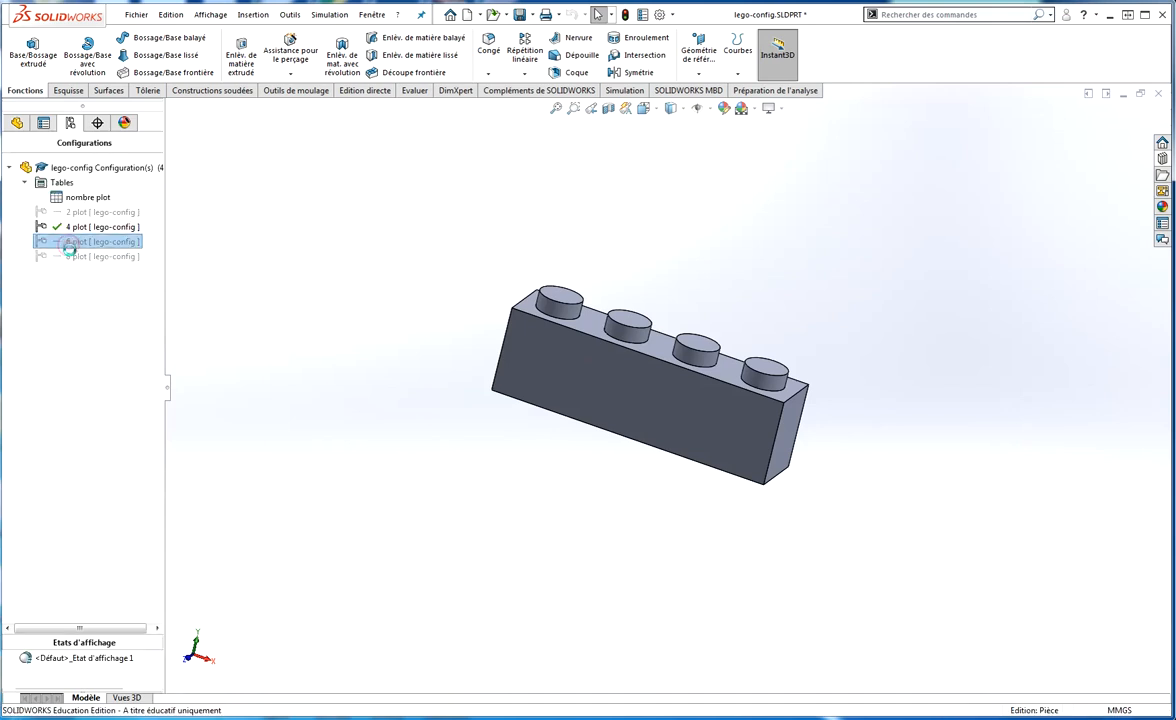
middle_drag(420, 314, 457, 135)
double_click(100, 256)
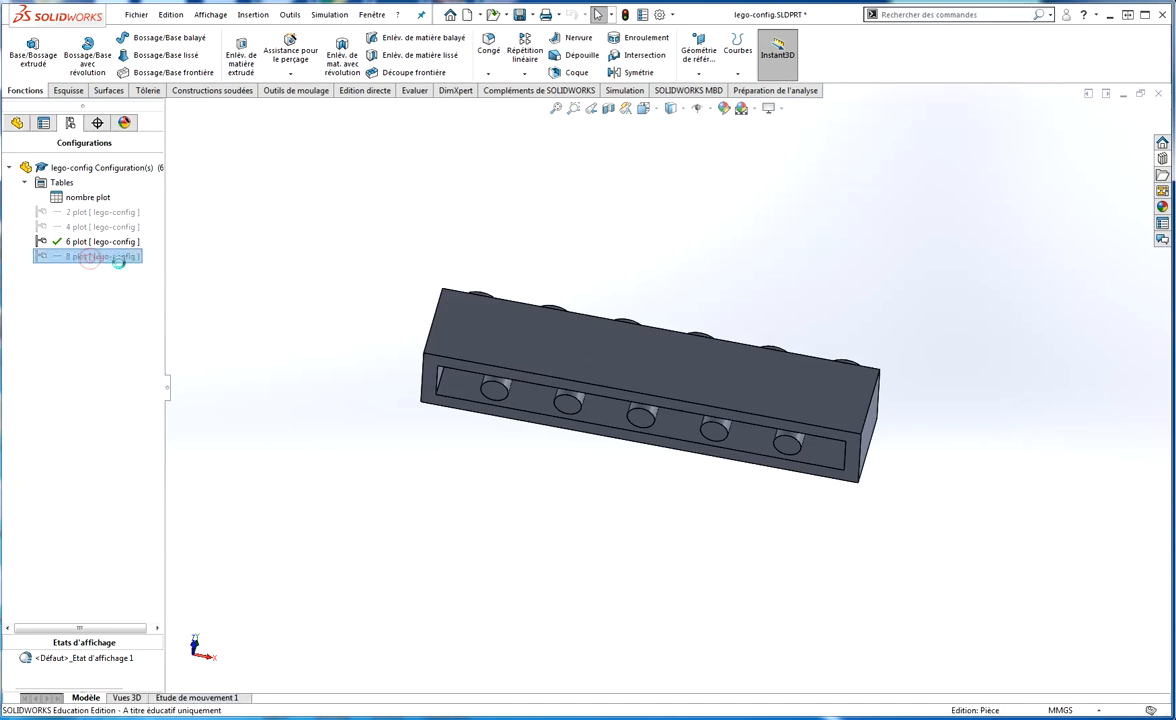
middle_drag(554, 228, 514, 436)
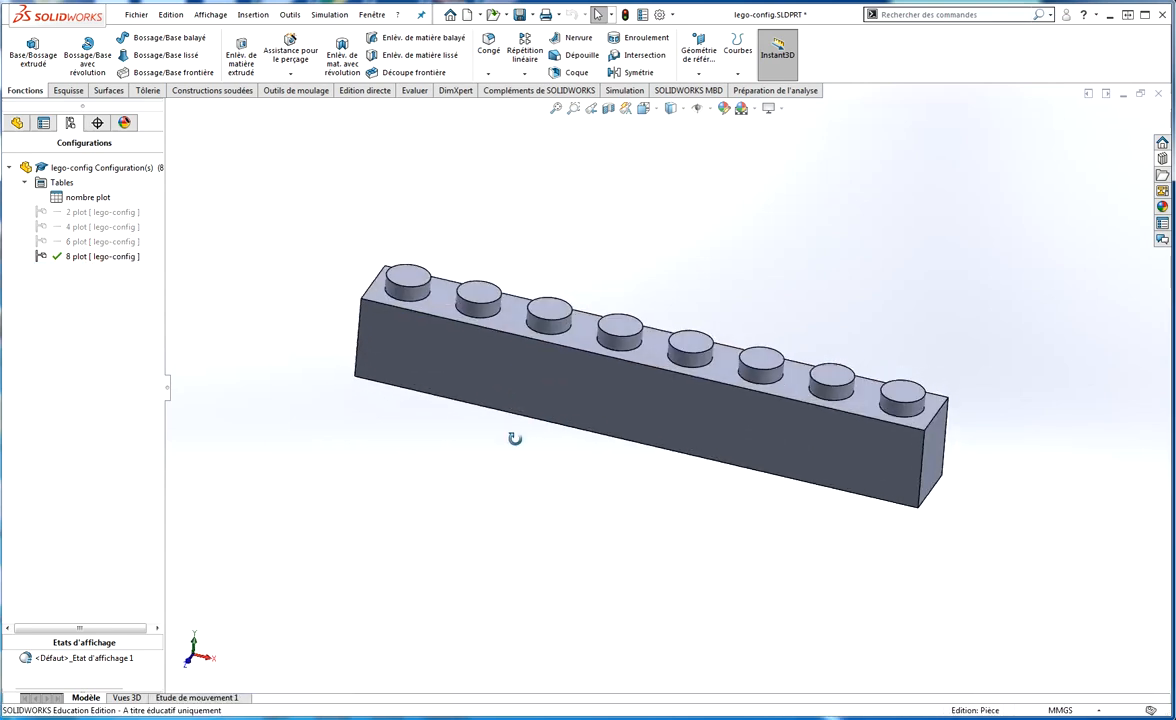
Step: Examine the 8 plot brick from several angles and collapse the Tables folder in the configuration list
middle_drag(505, 319, 476, 366)
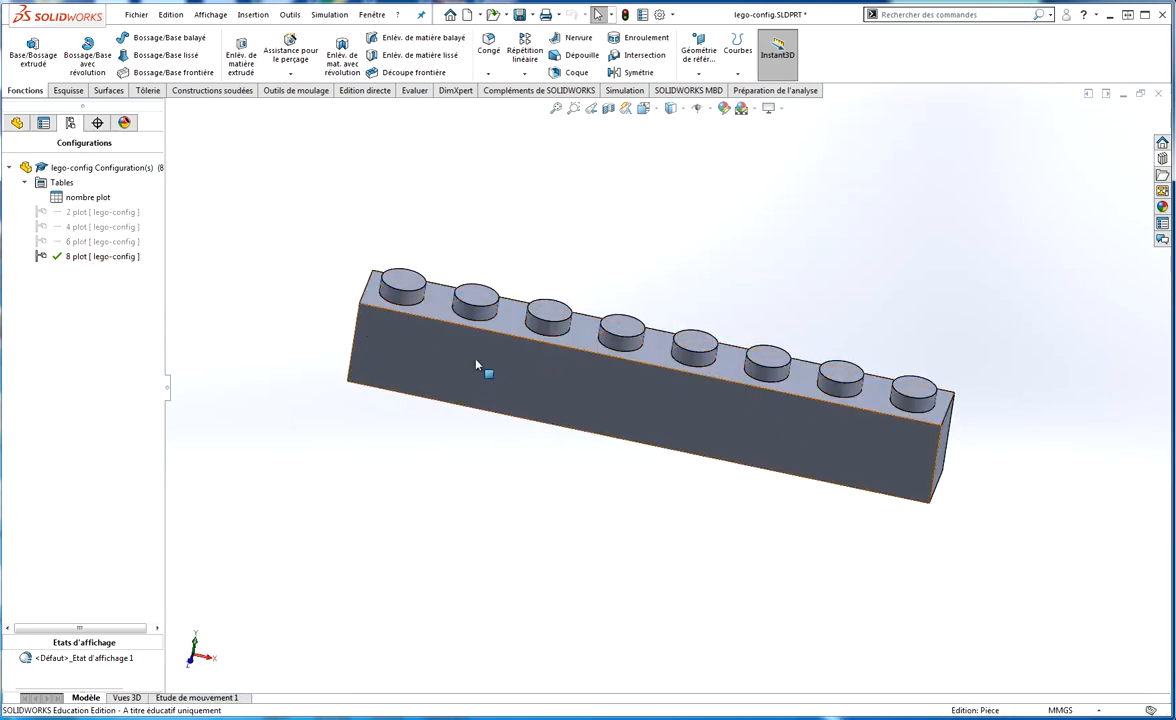
middle_drag(581, 378, 570, 352)
scroll(620, 372, down, 2)
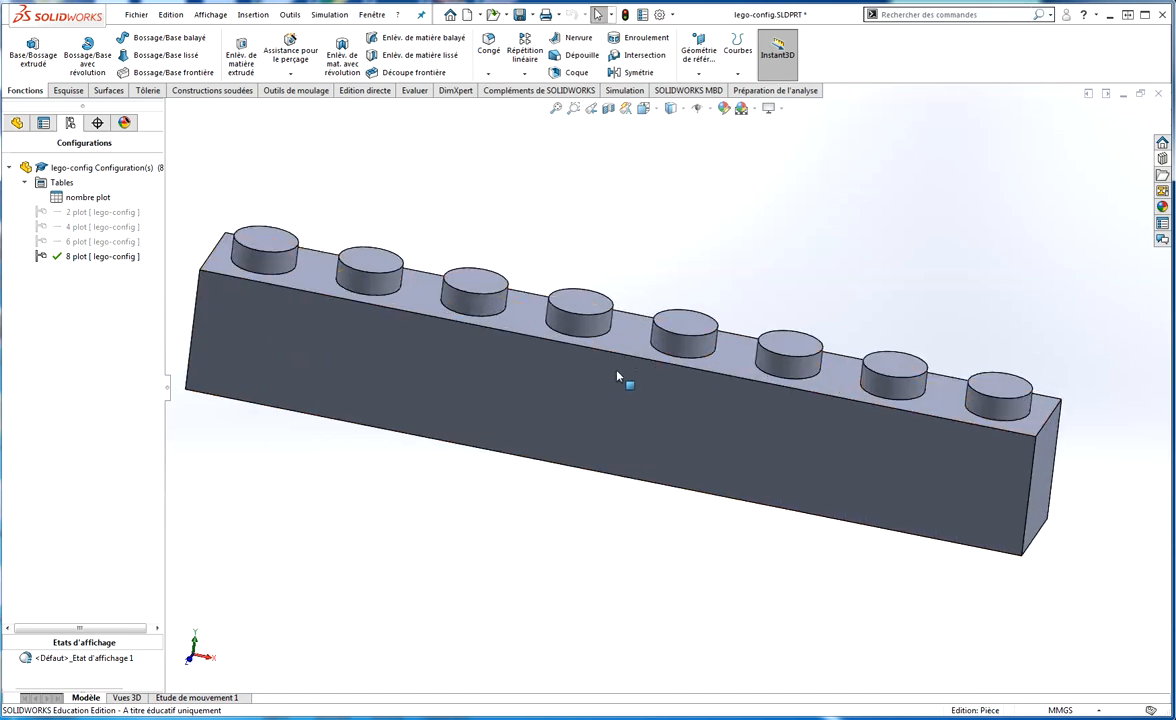
scroll(582, 364, up, 1)
middle_drag(714, 294, 360, 459)
scroll(458, 420, up, 2)
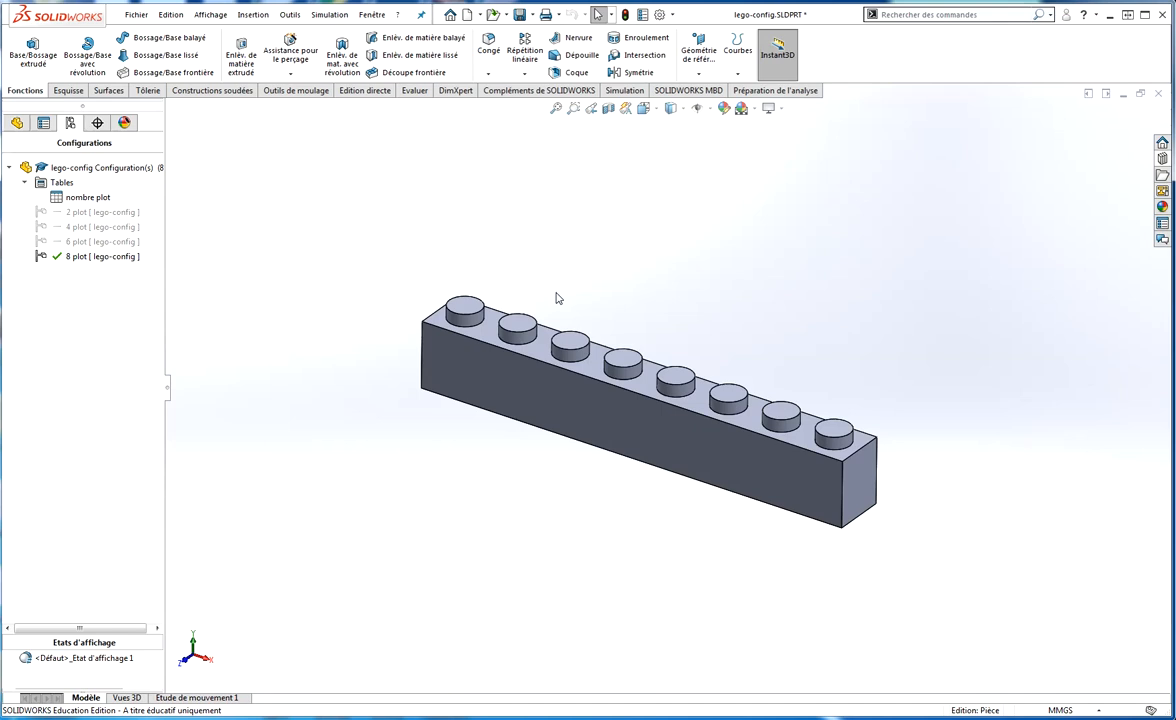
scroll(637, 428, down, 1)
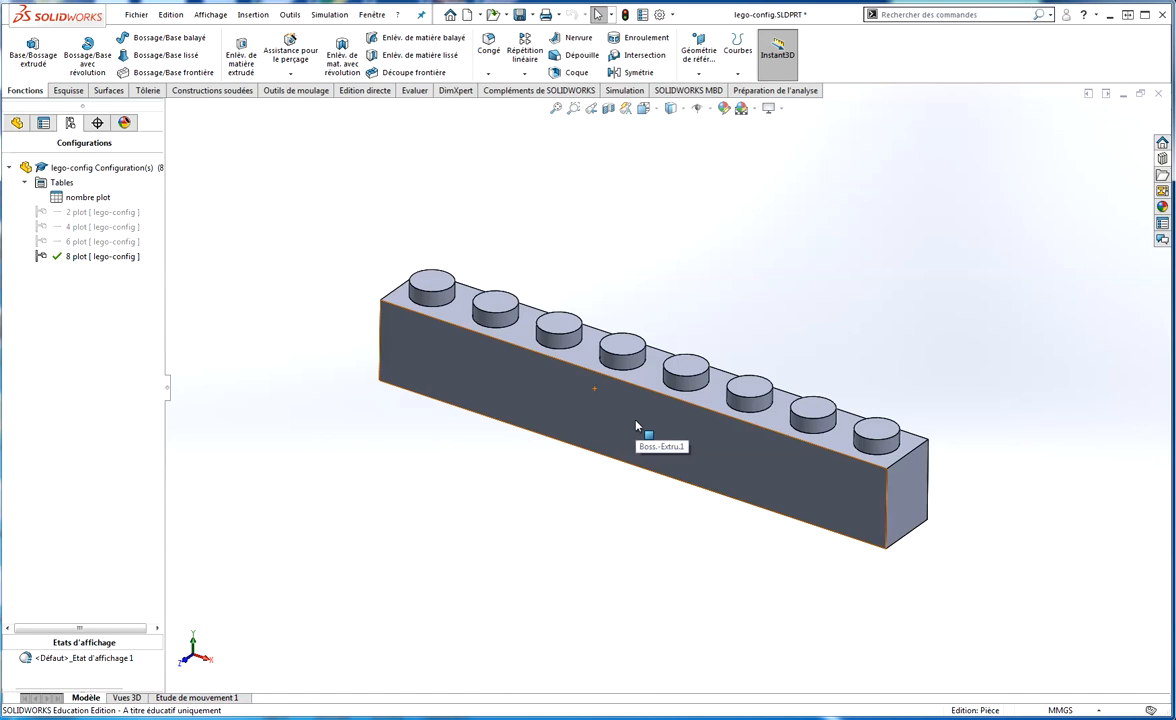
click(25, 183)
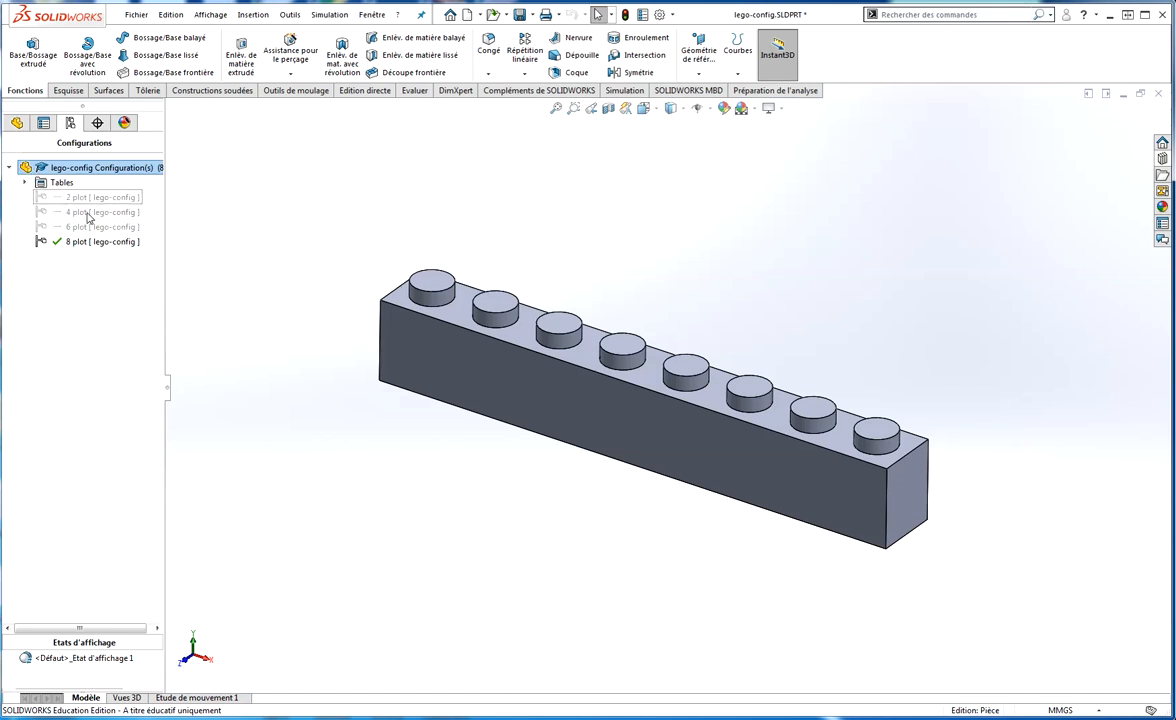
middle_drag(258, 278, 318, 263)
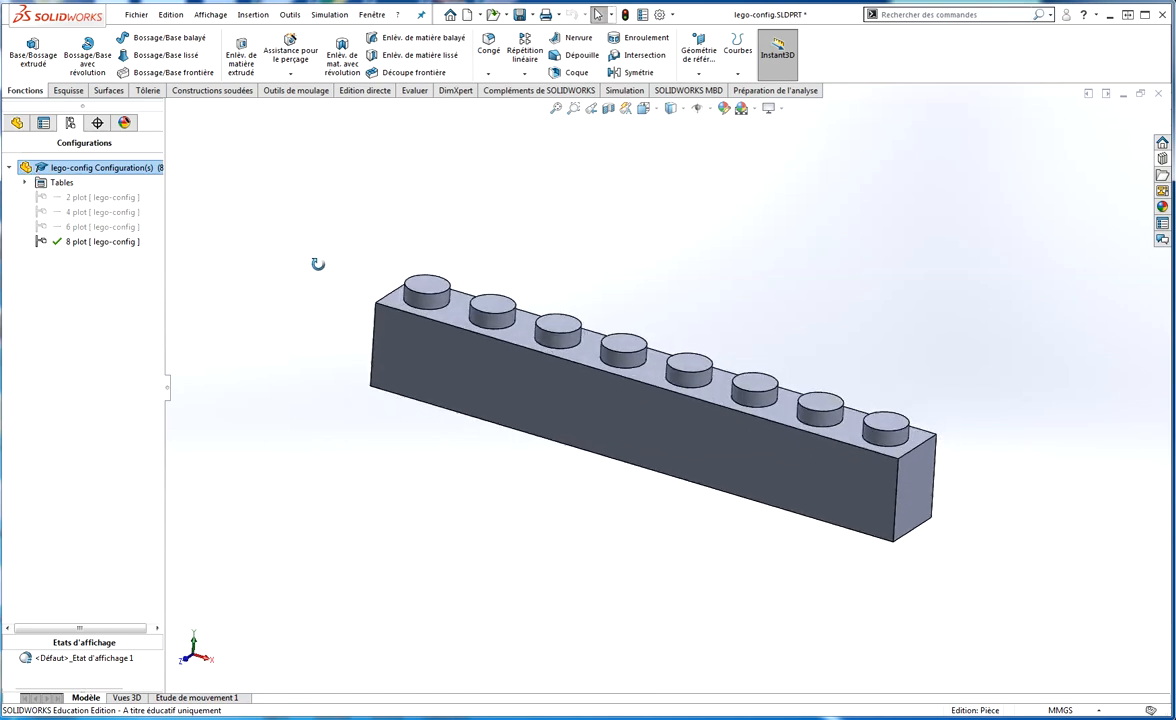